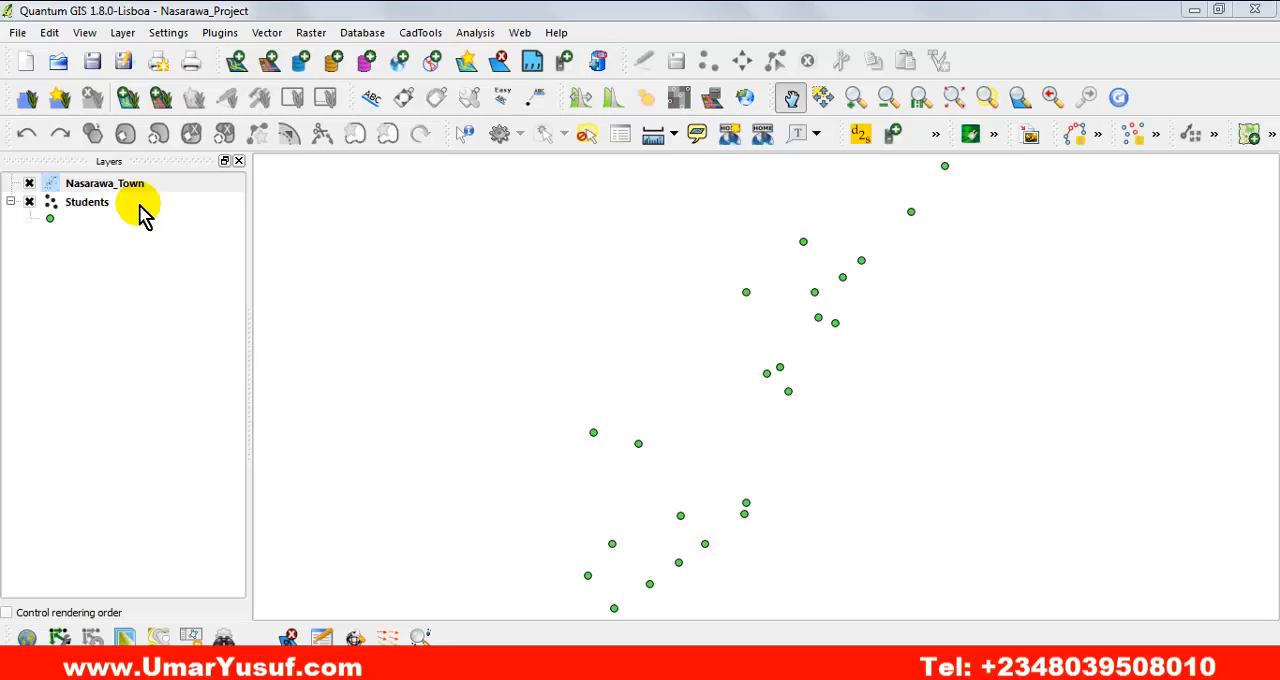
Zoom the map to the full extent of the Students point layer.
left_click(150, 240)
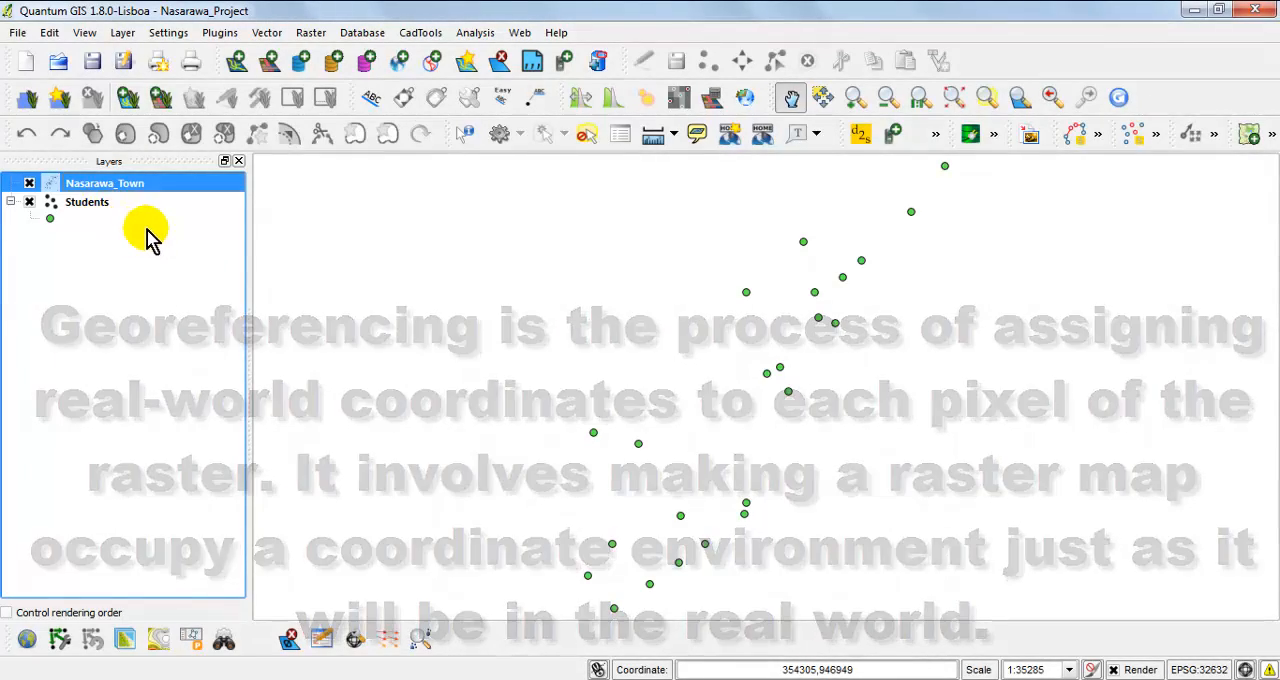
left_click(334, 278)
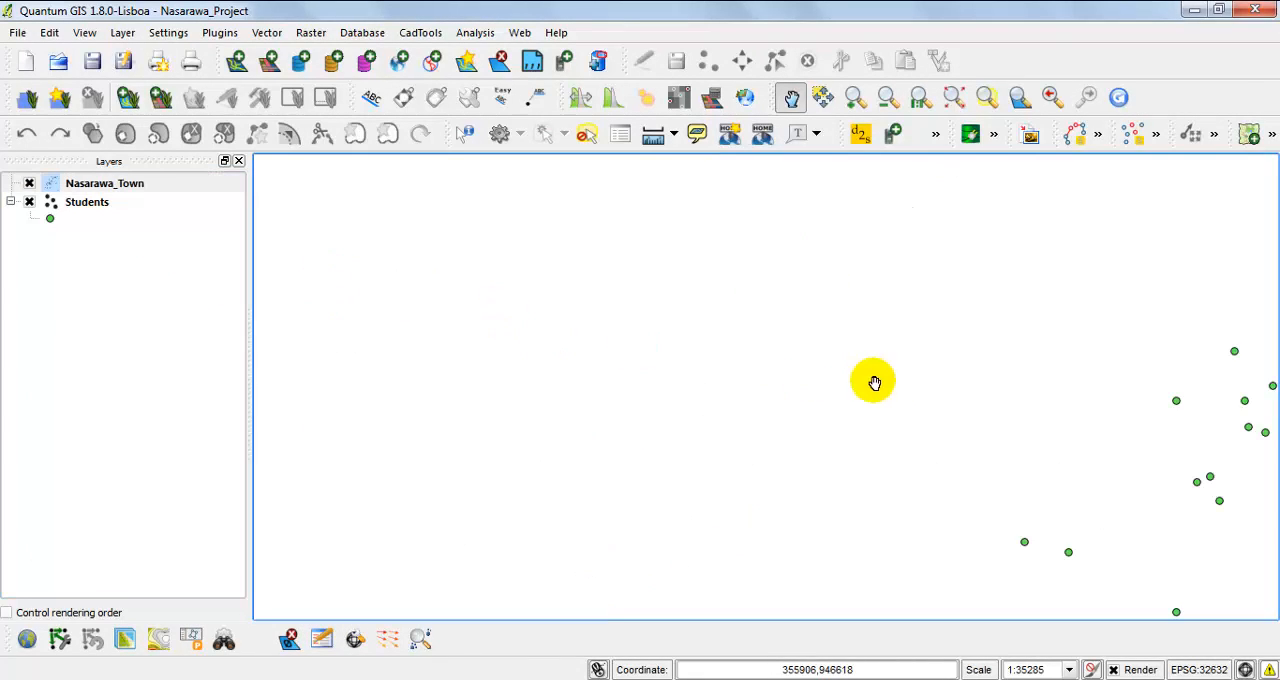
left_click_drag(910, 380, 515, 346)
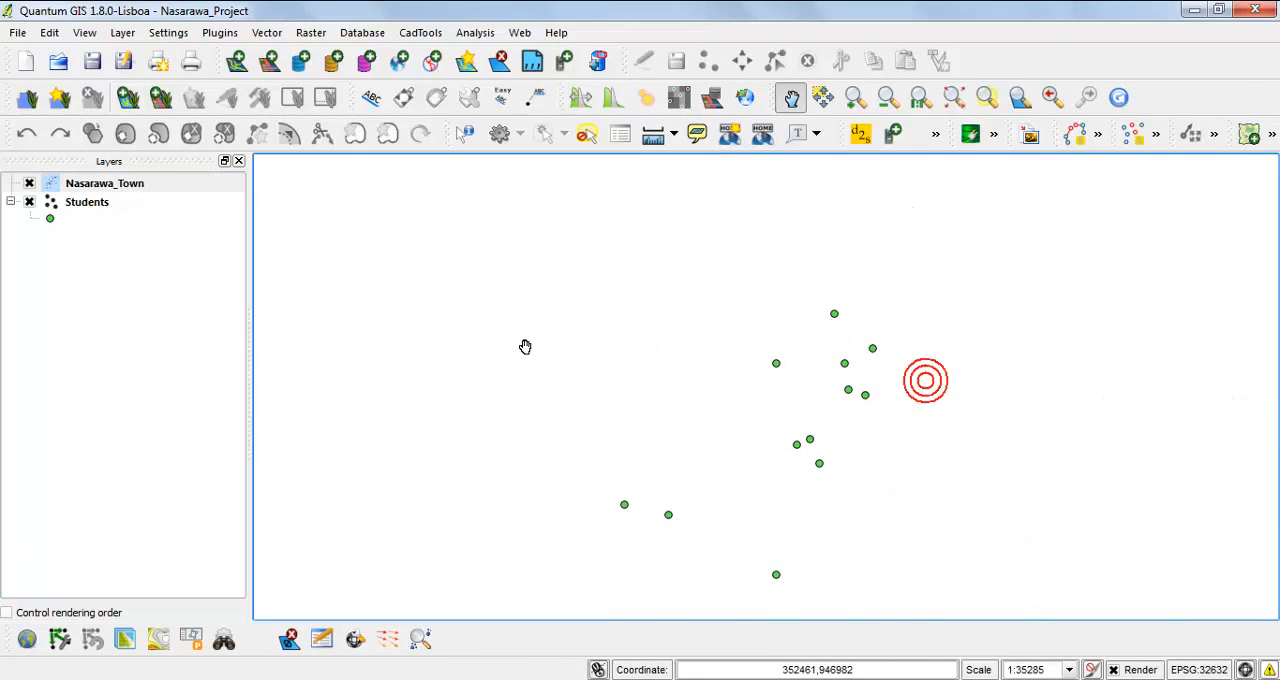
double_click(100, 206)
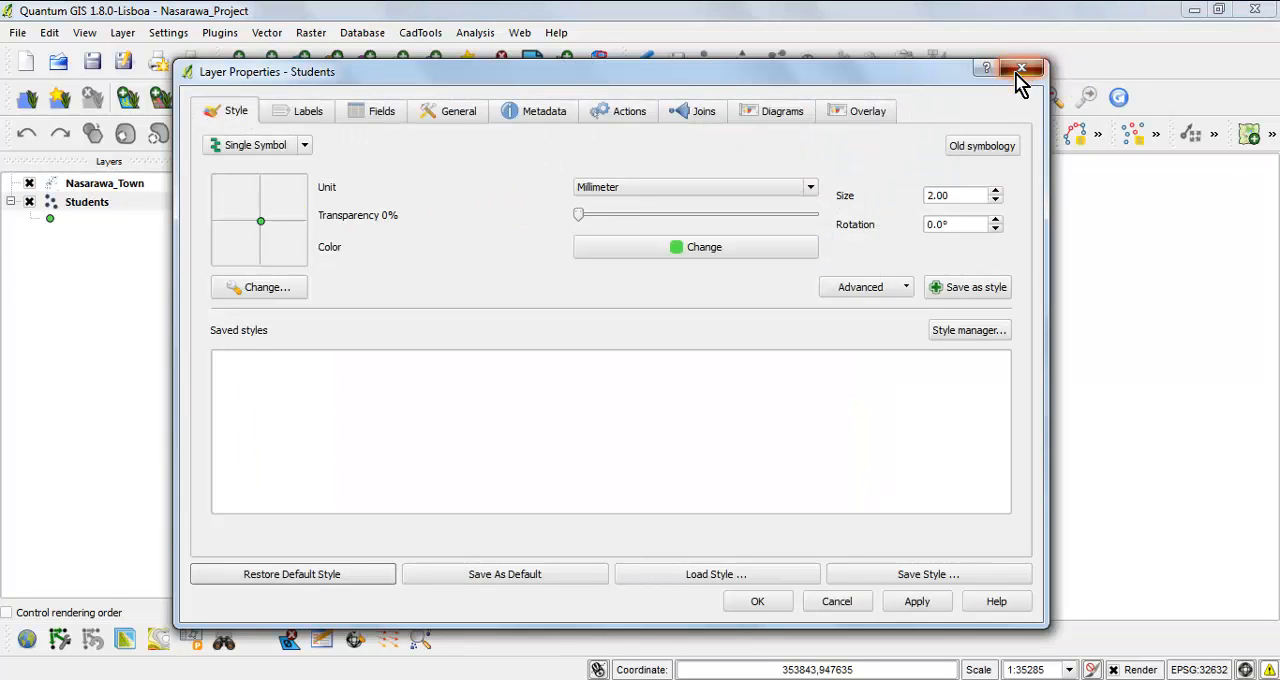
left_click(1020, 68)
right_click(133, 204)
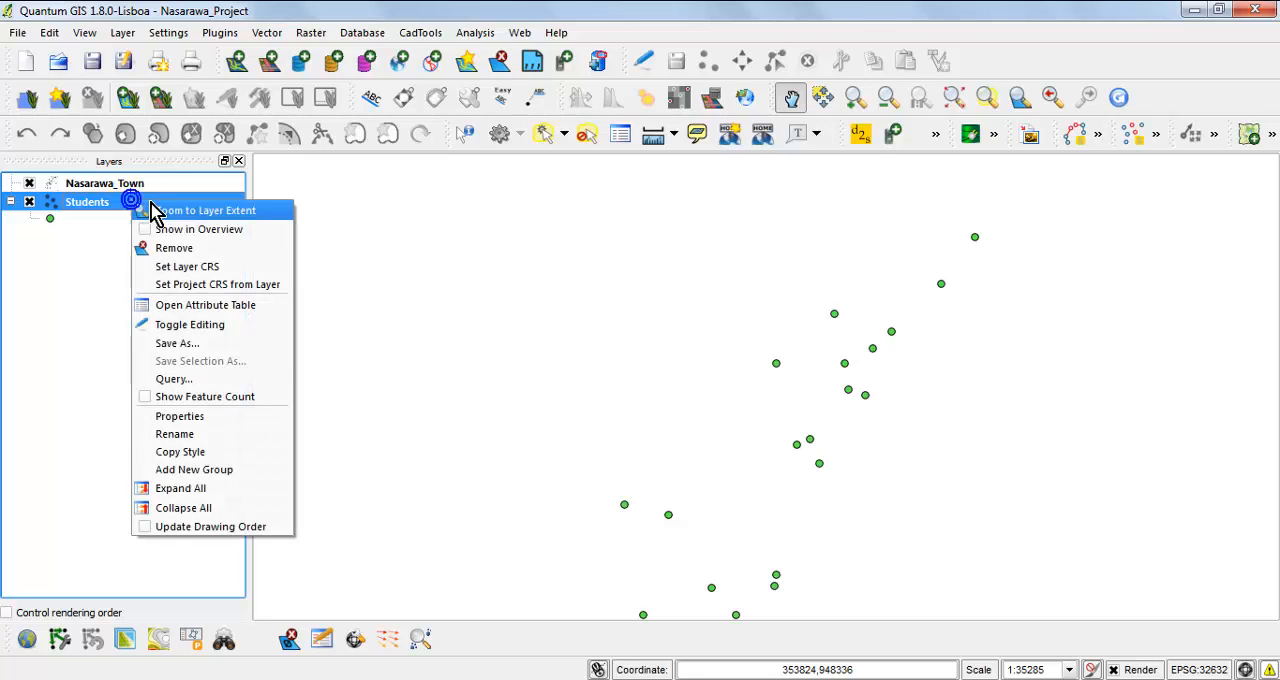
left_click(205, 210)
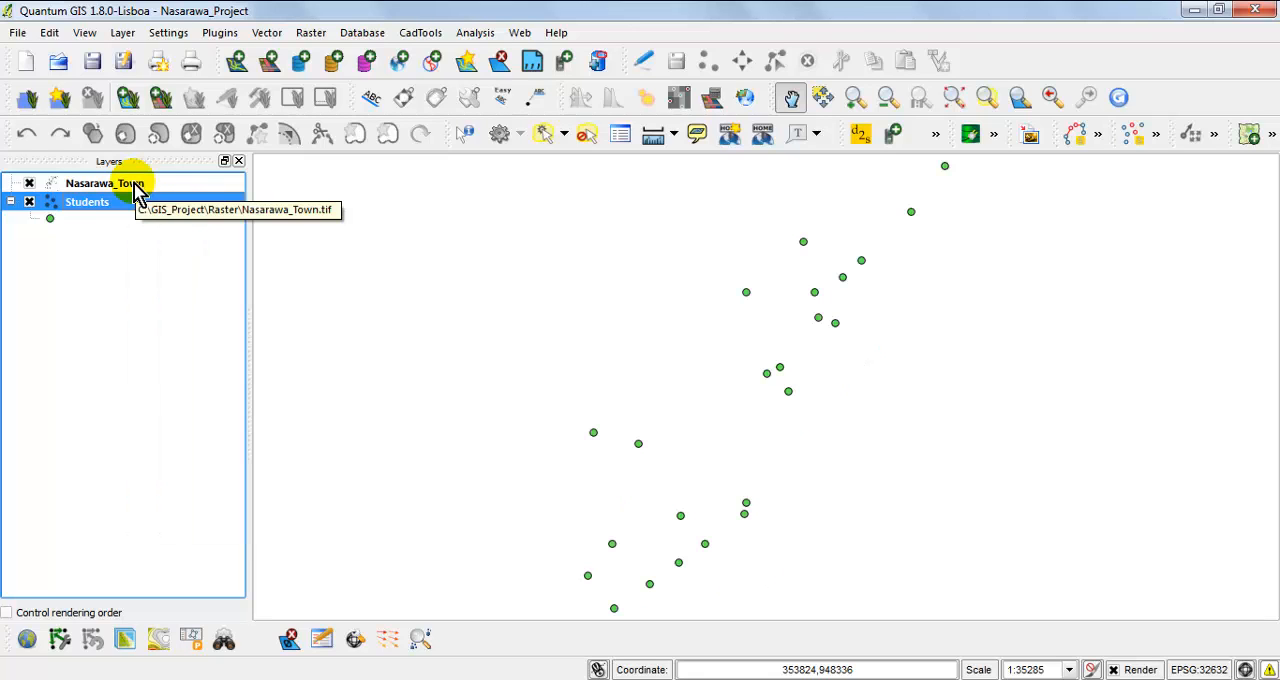
Compare the locations of the Nasarawa_Town raster and the Students layer by zooming to each layer's extent in turn.
left_click(221, 186)
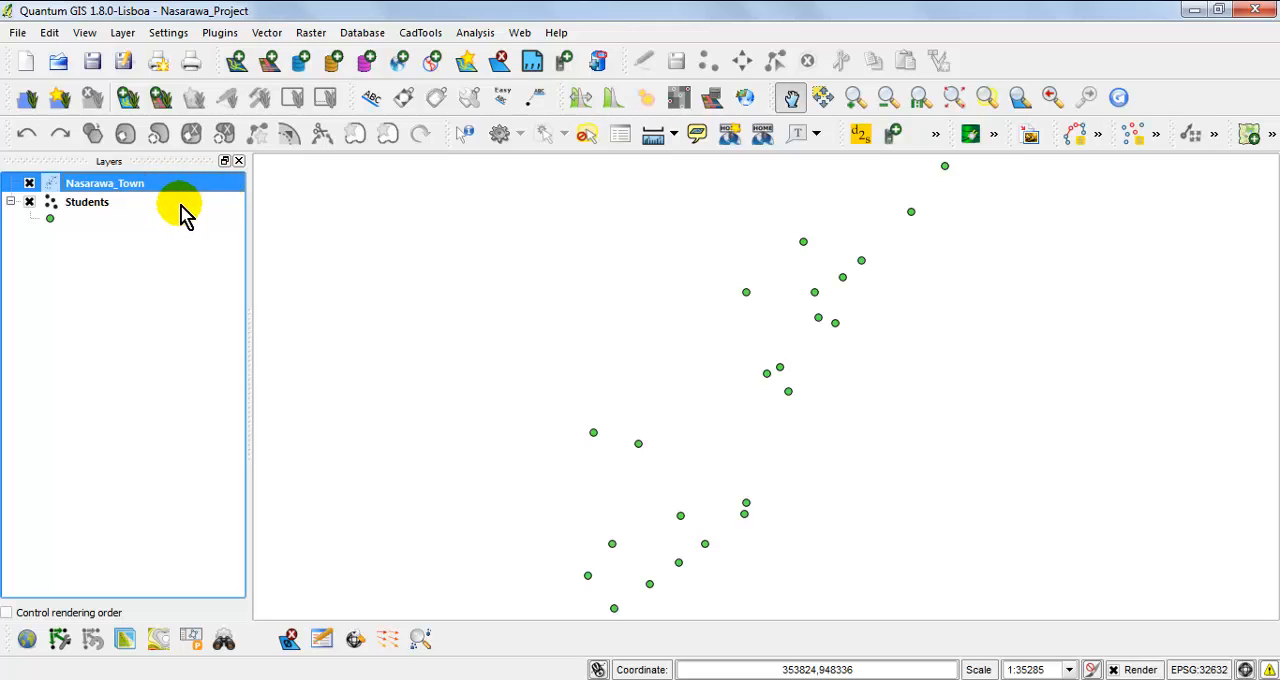
right_click(160, 195)
left_click(240, 204)
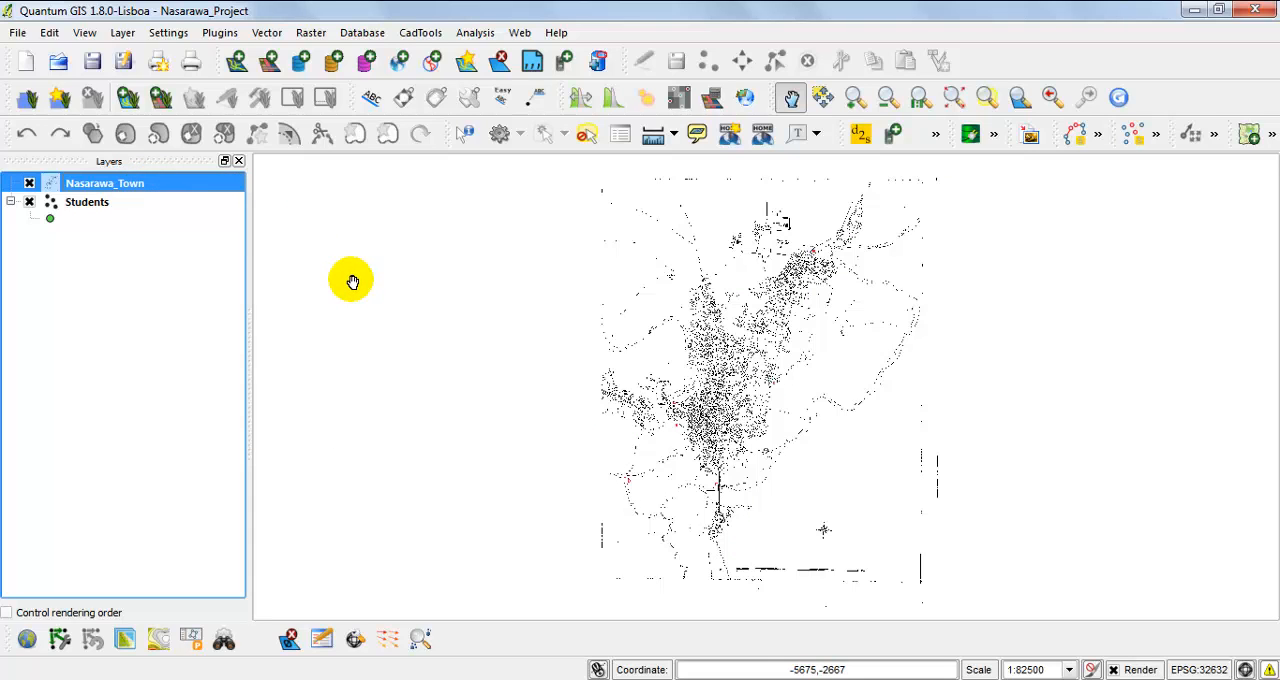
left_click(123, 204)
right_click(124, 205)
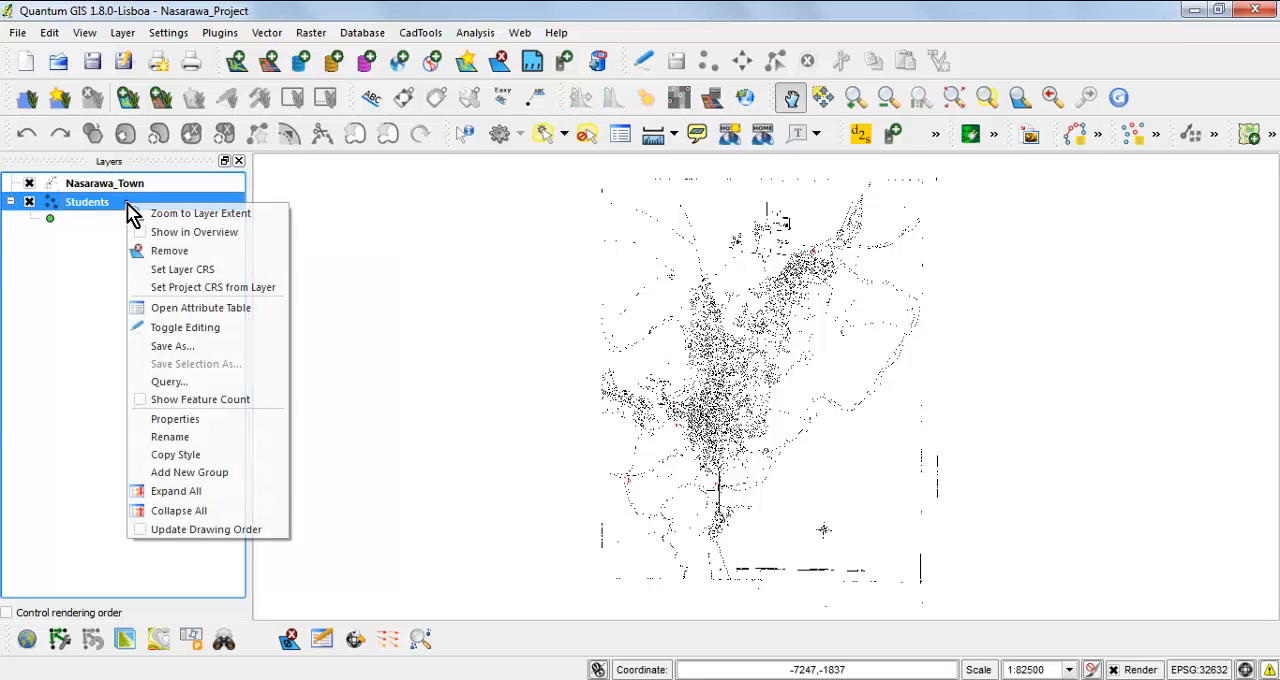
left_click(176, 216)
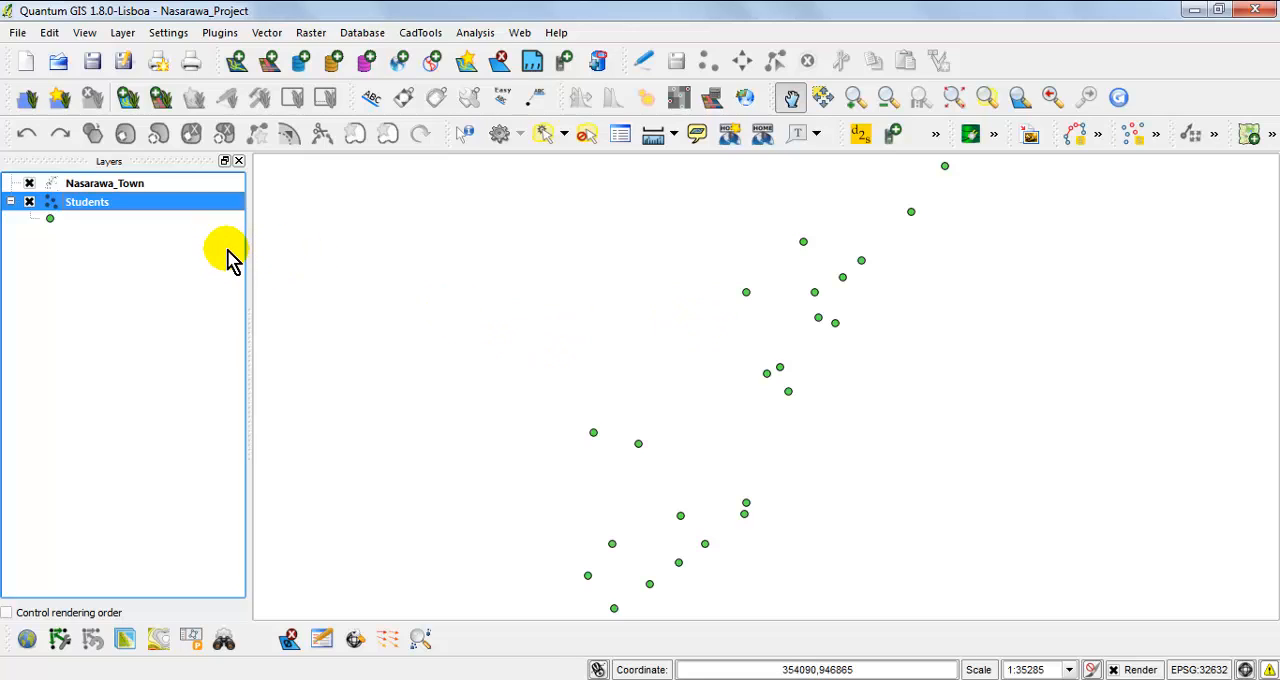
Dismiss the Windows color scheme prompt and zoom to the extent of the Nasarawa_Town raster.
left_click(158, 186)
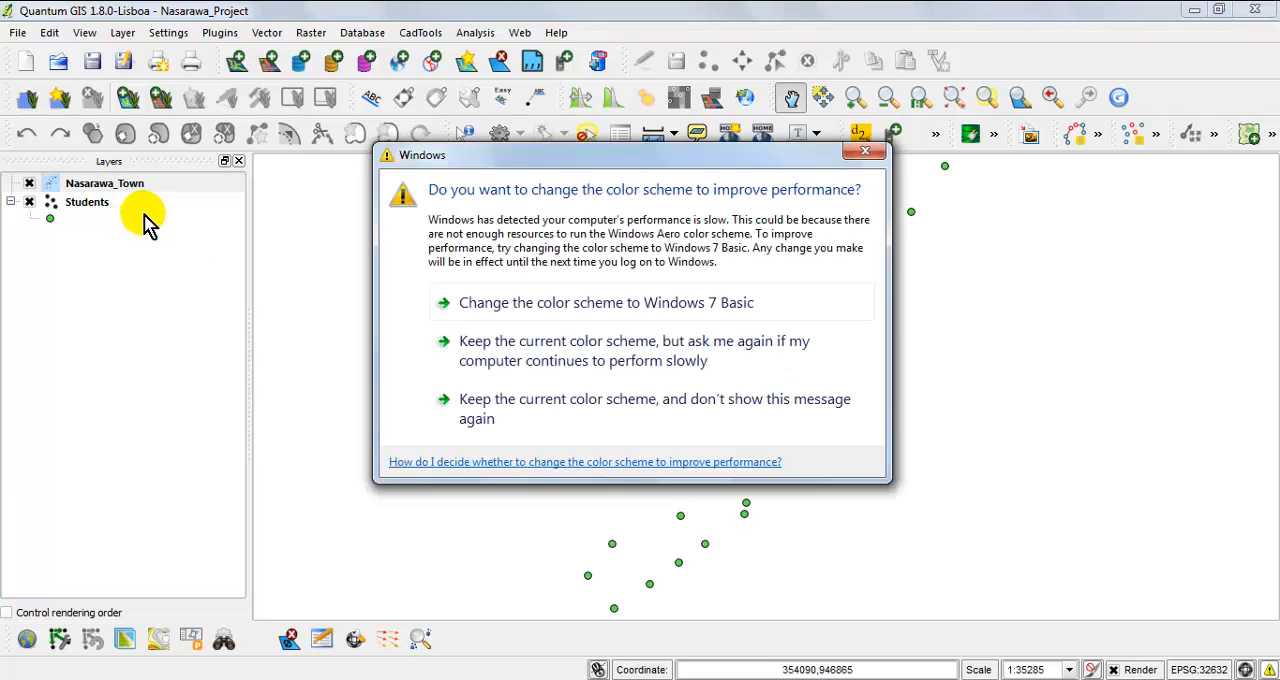
left_click(874, 156)
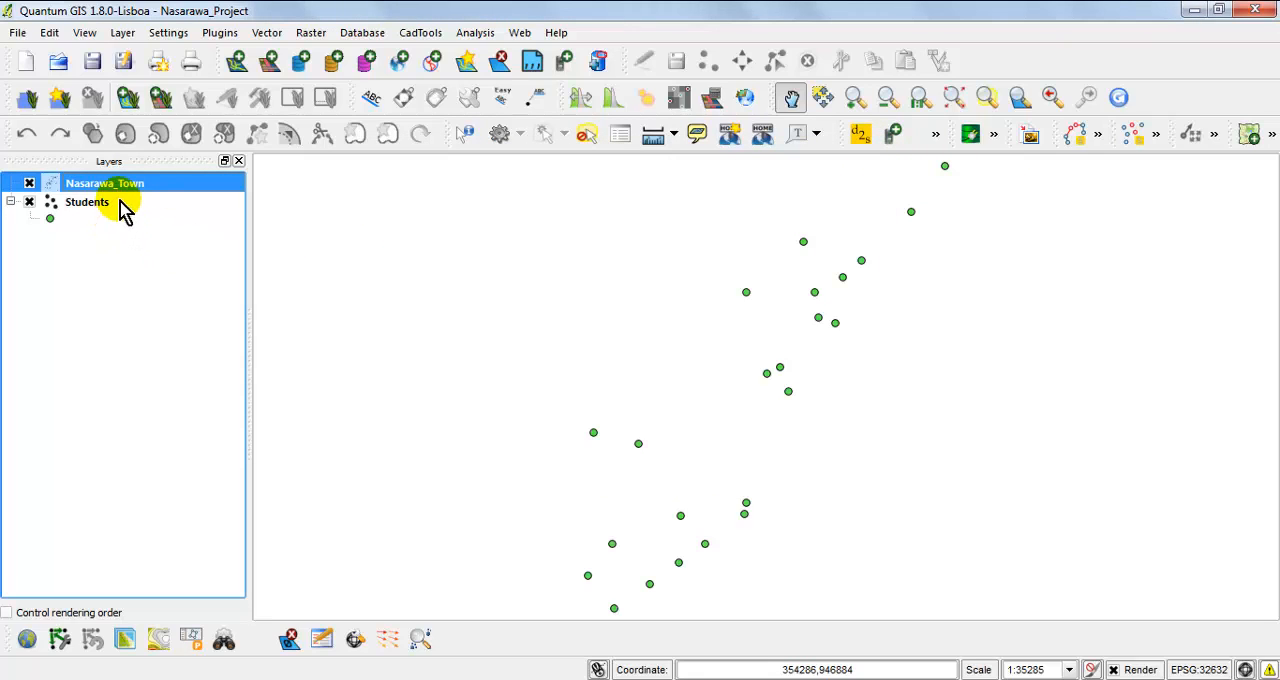
right_click(150, 186)
left_click(222, 195)
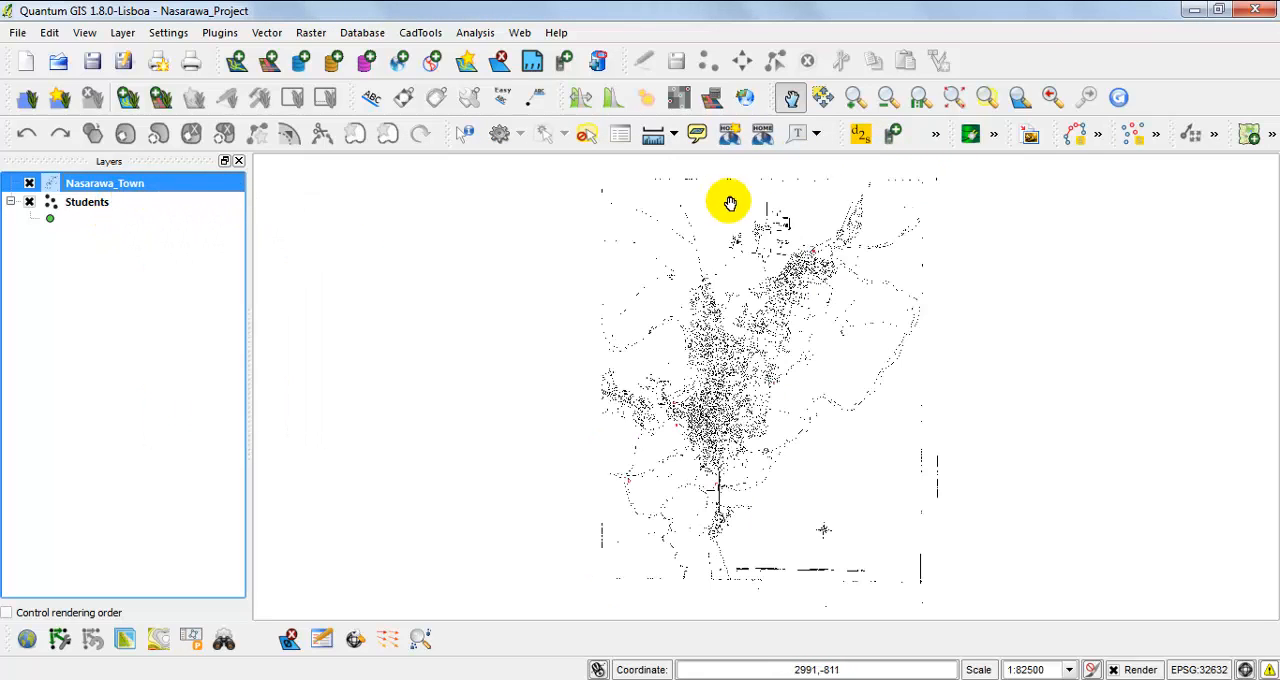
Examine the raster's town centre at close range, from Anguwan Habibu down to control points A and E by the river.
left_click(855, 96)
left_click_drag(655, 300, 797, 452)
left_click_drag(678, 277, 859, 499)
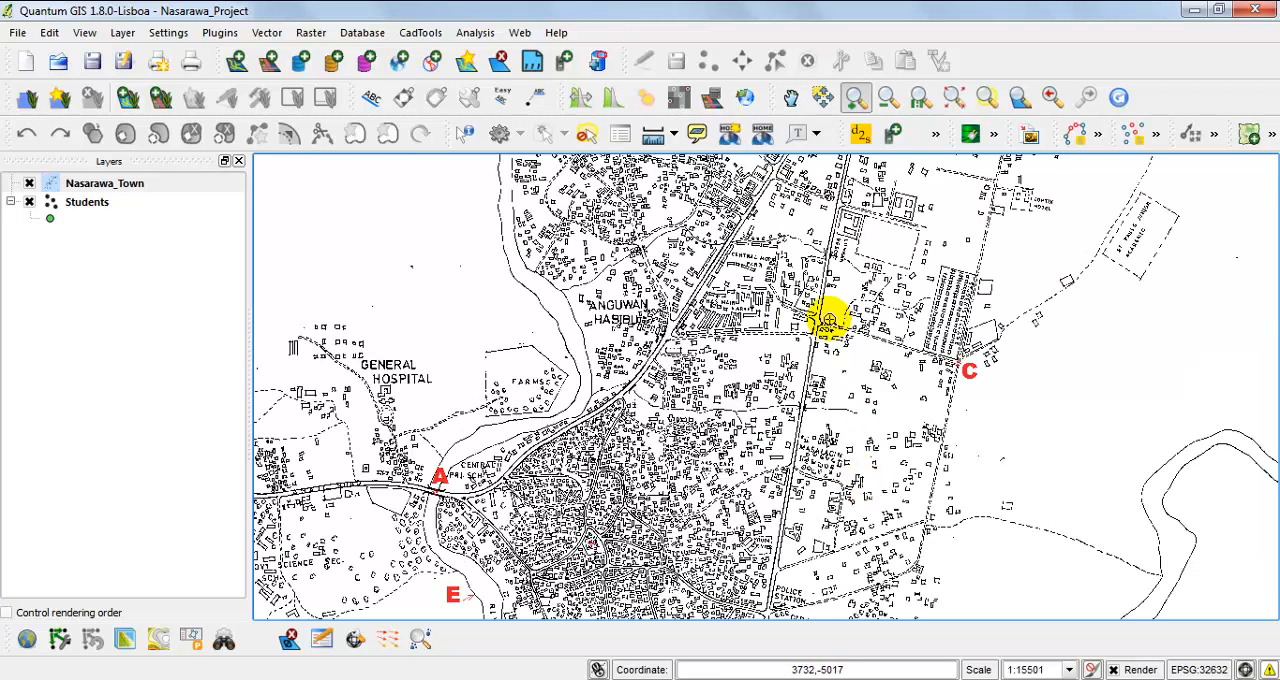
left_click_drag(601, 255, 805, 500)
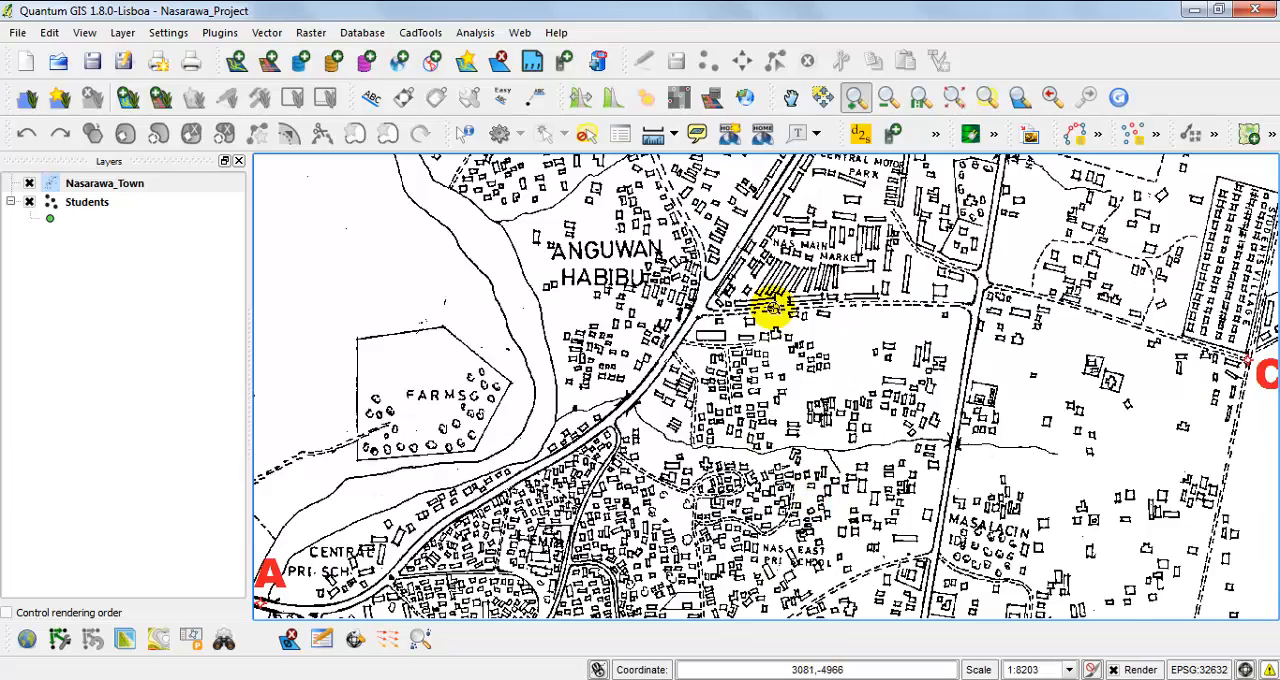
left_click_drag(698, 446, 801, 245)
left_click_drag(665, 432, 749, 283)
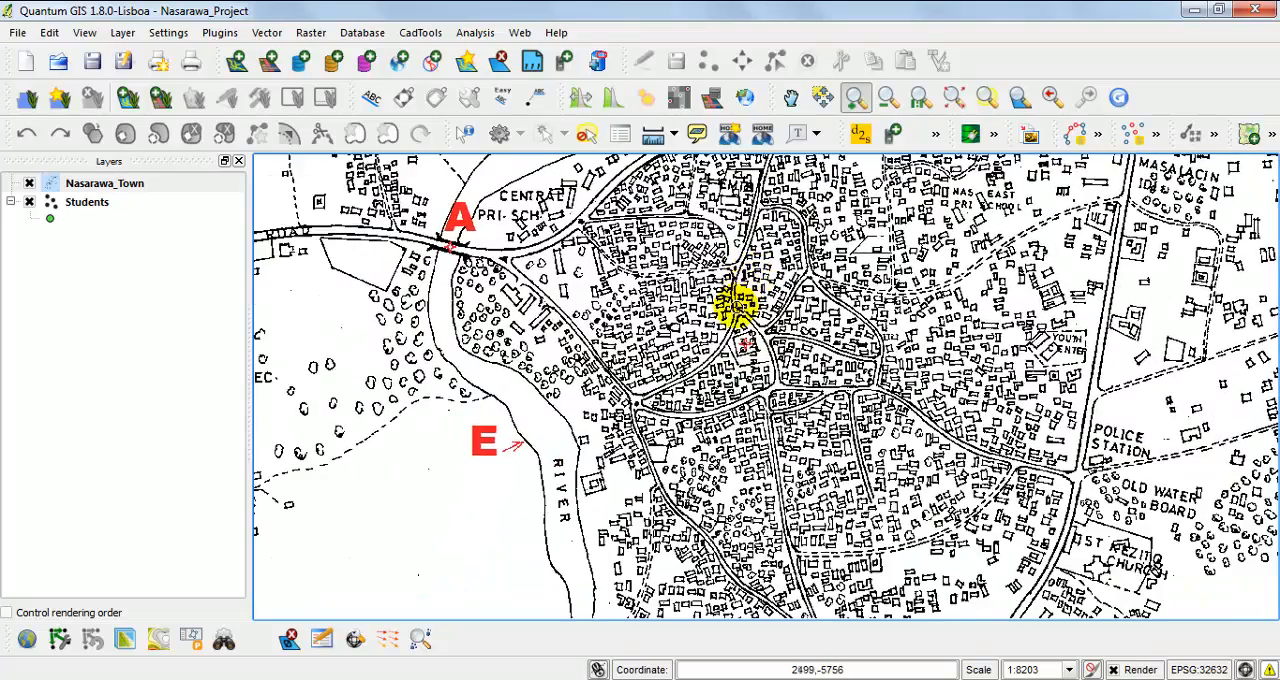
Inspect control point A at the road bridge near Central Pri. Sch. and control point B near the Federal Polytechnic.
left_click(108, 205)
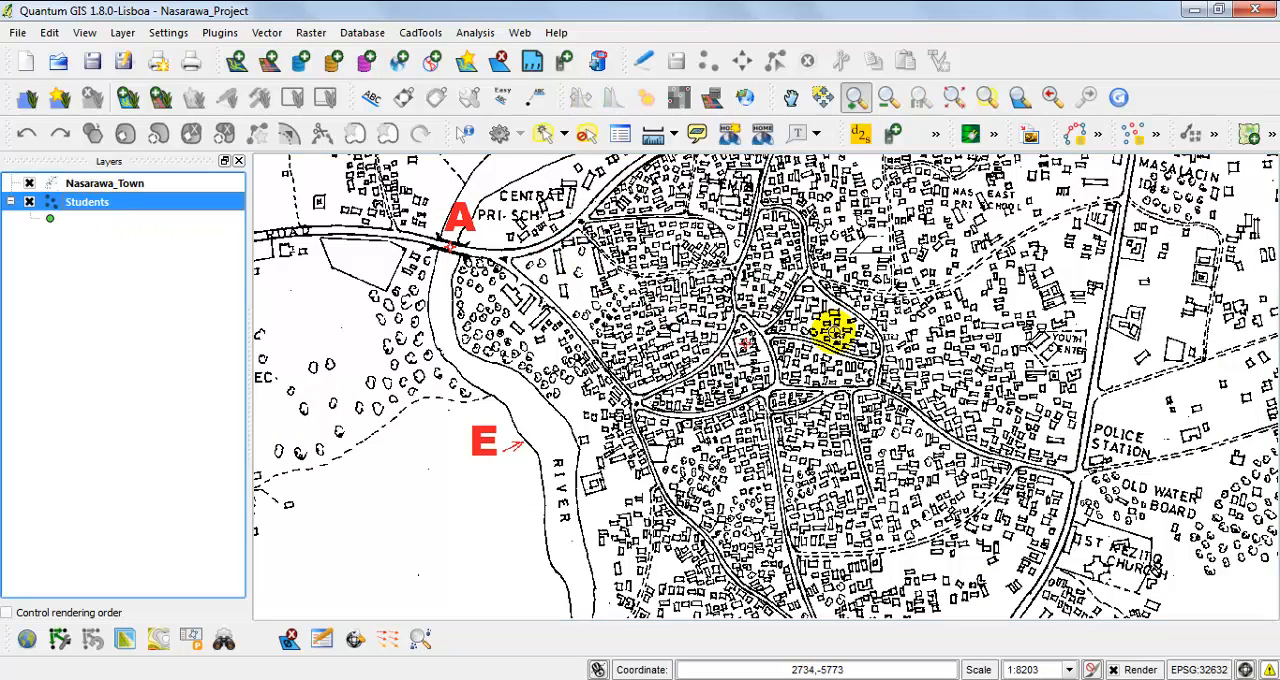
left_click_drag(820, 251, 749, 334)
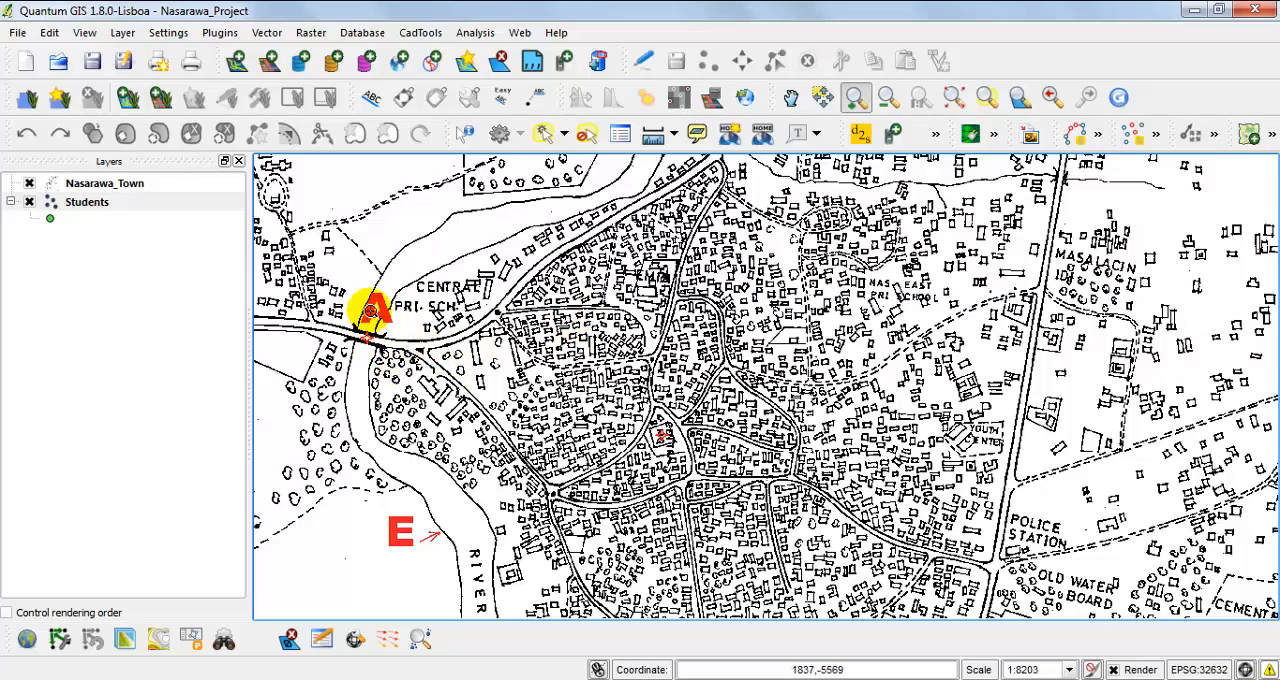
left_click_drag(372, 312, 463, 381)
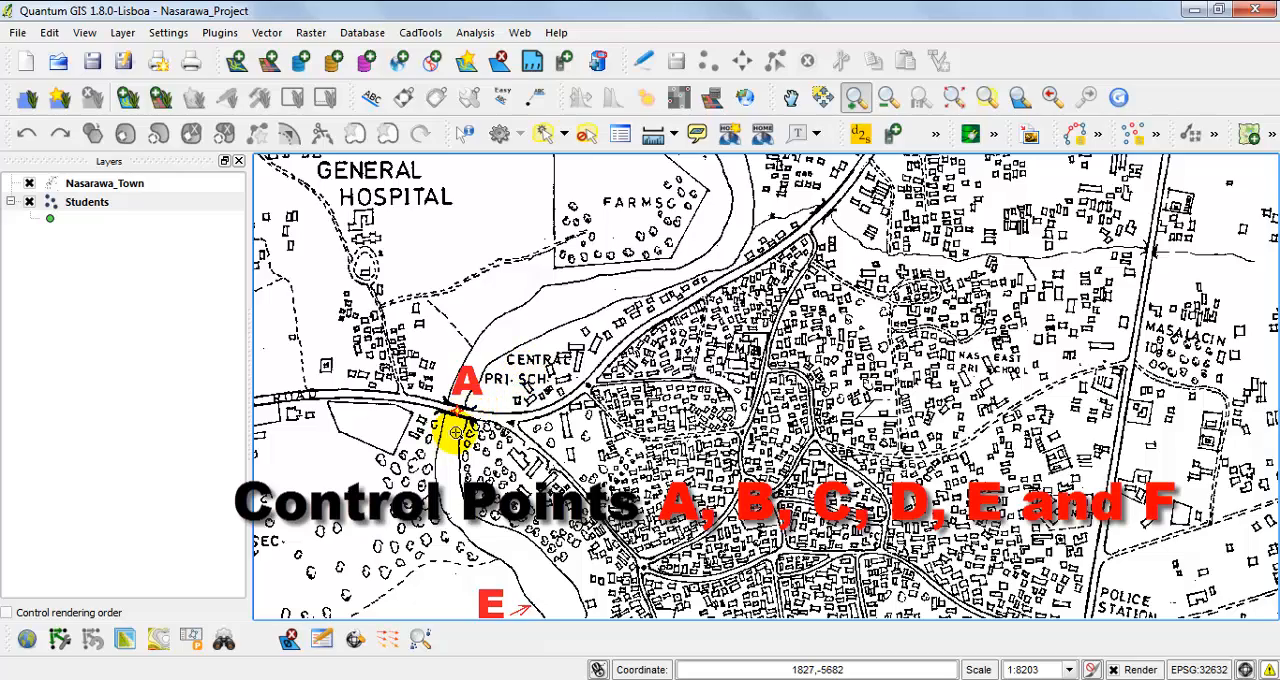
left_click_drag(456, 432, 464, 406)
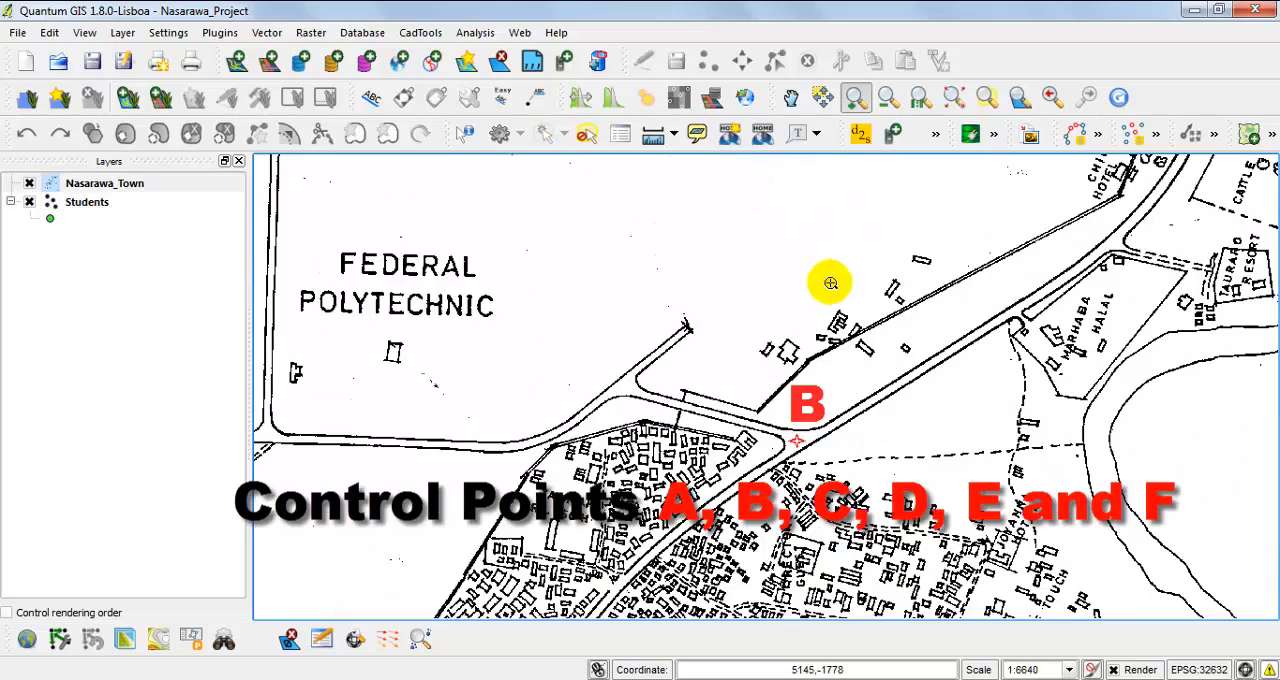
left_click_drag(806, 463, 808, 263)
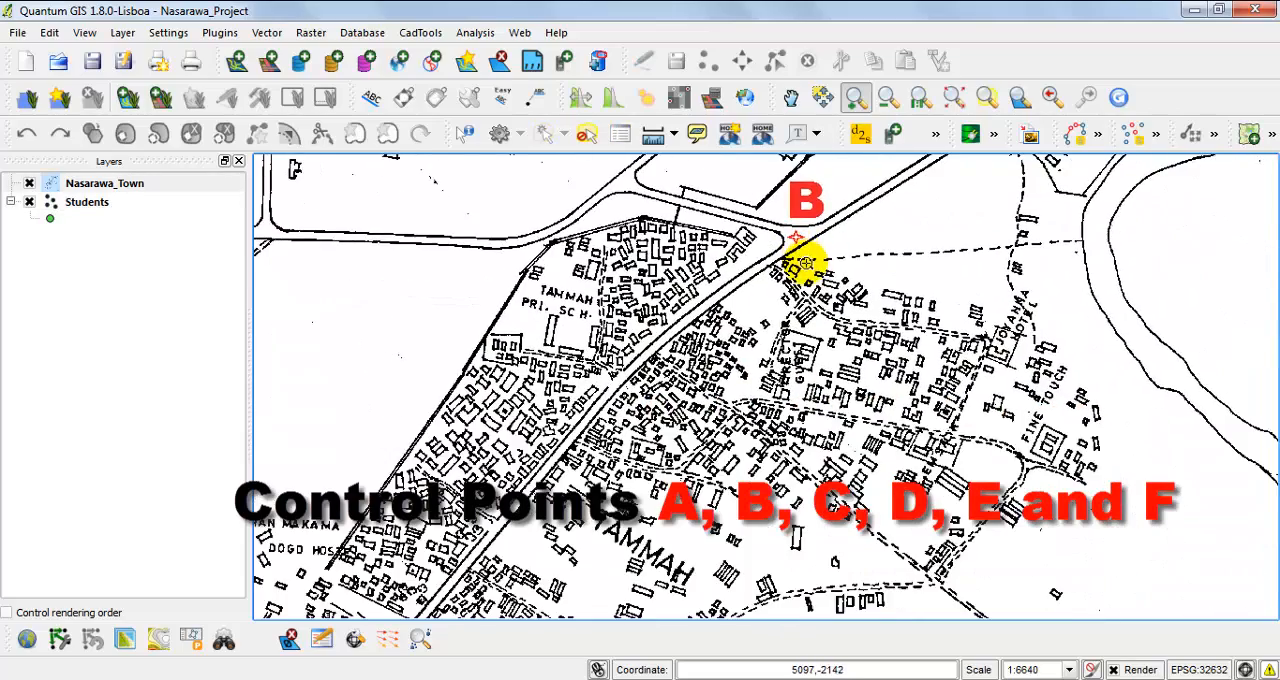
Return to the full extent of the Nasarawa_Town raster and inspect control point C at the road junction.
right_click(131, 183)
left_click(205, 187)
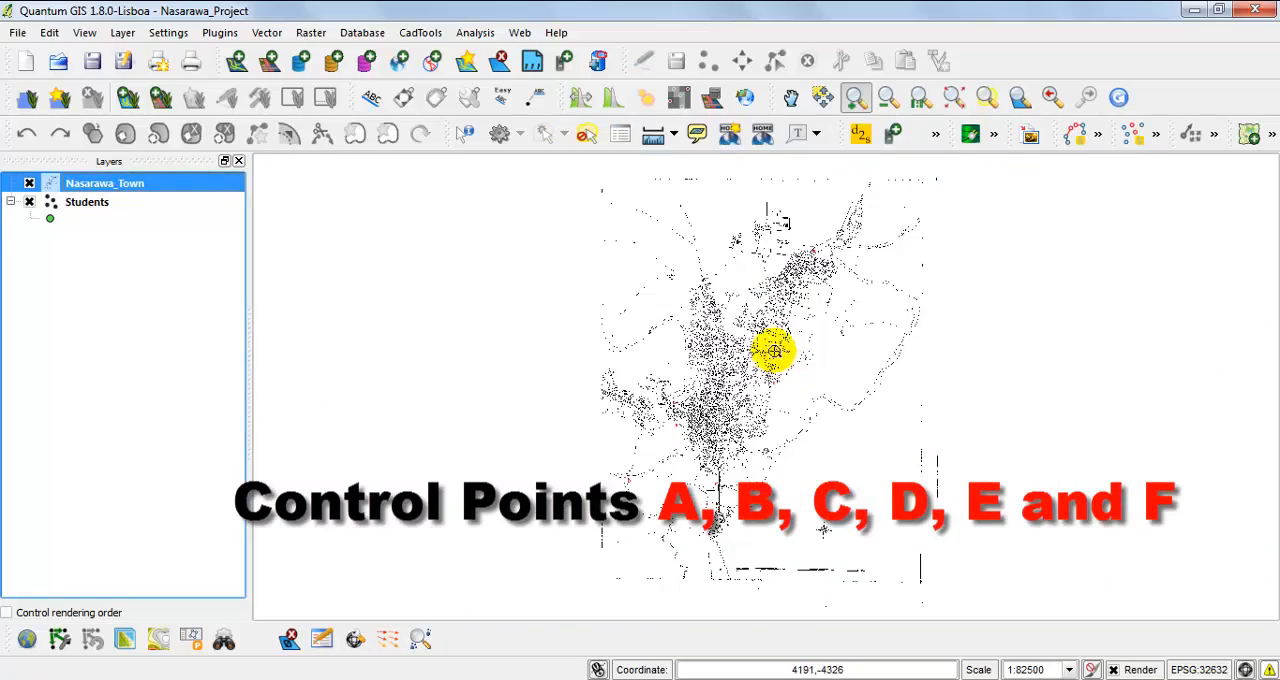
left_click_drag(747, 346, 757, 426)
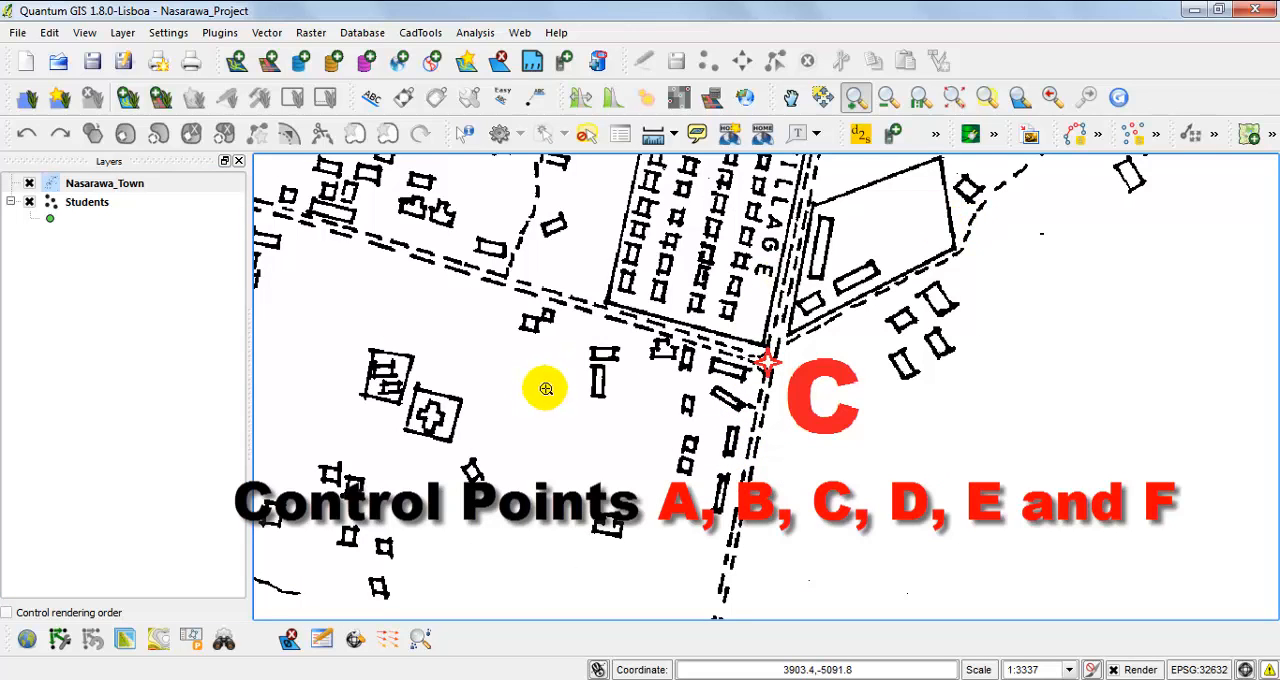
left_click_drag(551, 389, 623, 351)
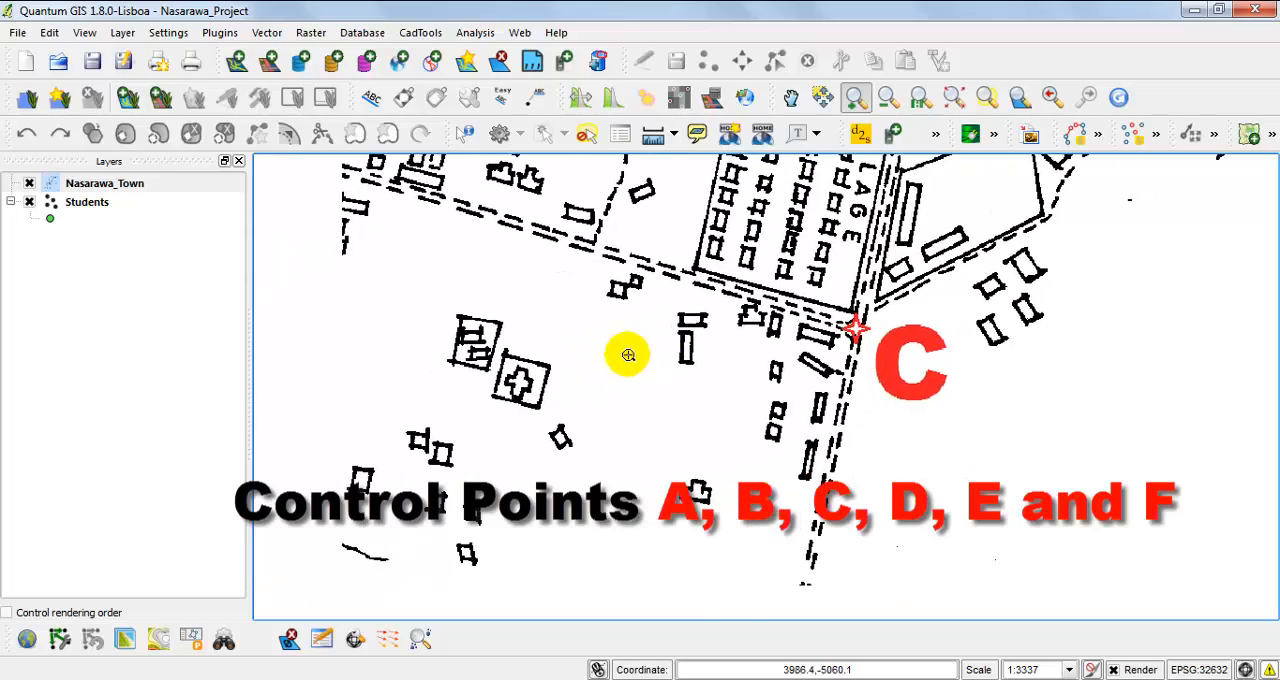
Examine the raster southwest of control point C, through the town centre to control point E on the river bank.
left_click(790, 97)
left_click_drag(483, 370, 1022, 308)
left_click_drag(588, 420, 1230, 223)
left_click_drag(646, 463, 963, 218)
left_click_drag(578, 423, 950, 251)
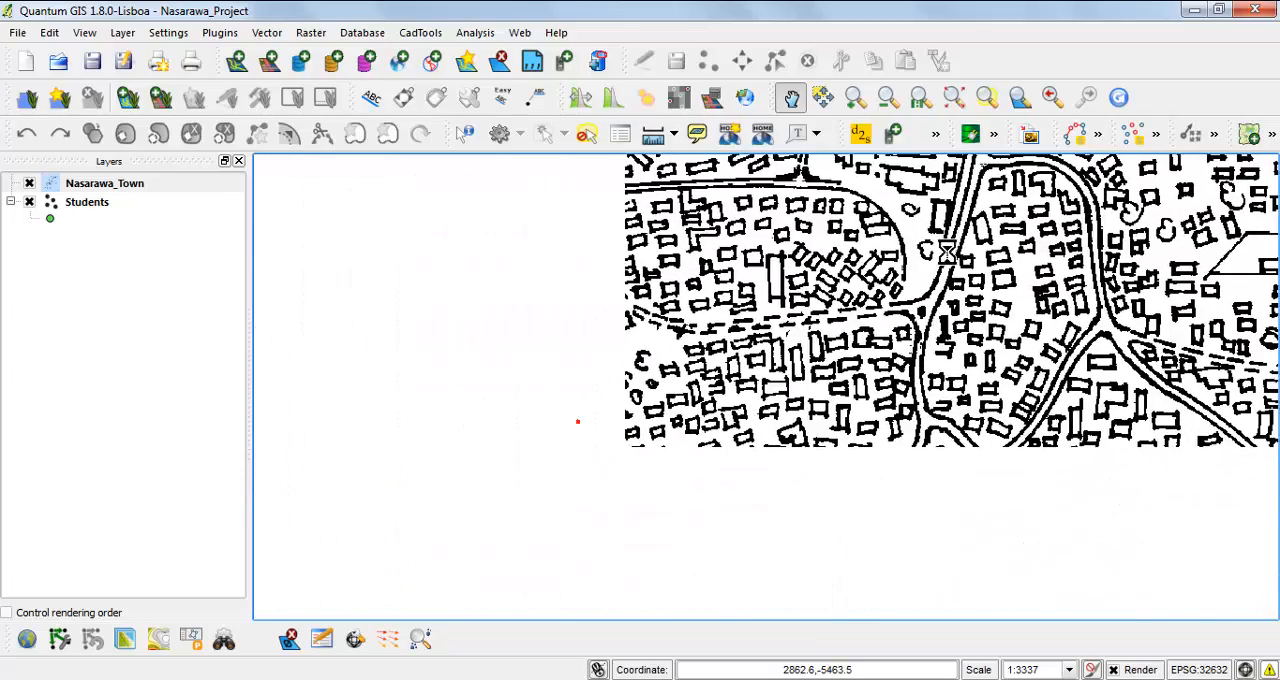
left_click_drag(646, 435, 790, 367)
left_click_drag(501, 474, 847, 329)
left_click_drag(608, 446, 848, 300)
left_click_drag(701, 425, 755, 386)
left_click_drag(1131, 323, 657, 518)
left_click_drag(1073, 347, 897, 402)
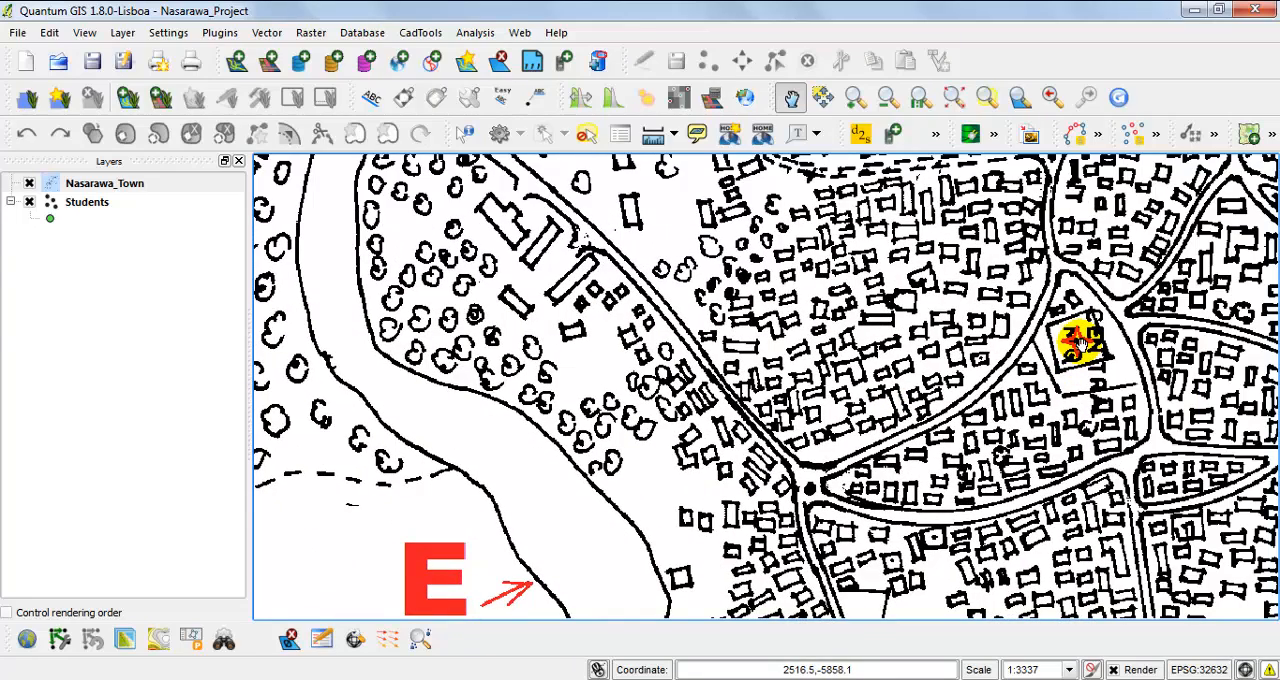
Locate control point D southwest of the town and inspect it at the river confluence.
left_click(886, 105)
left_click_drag(344, 250, 1065, 586)
left_click_drag(546, 248, 946, 527)
left_click_drag(666, 434, 705, 300)
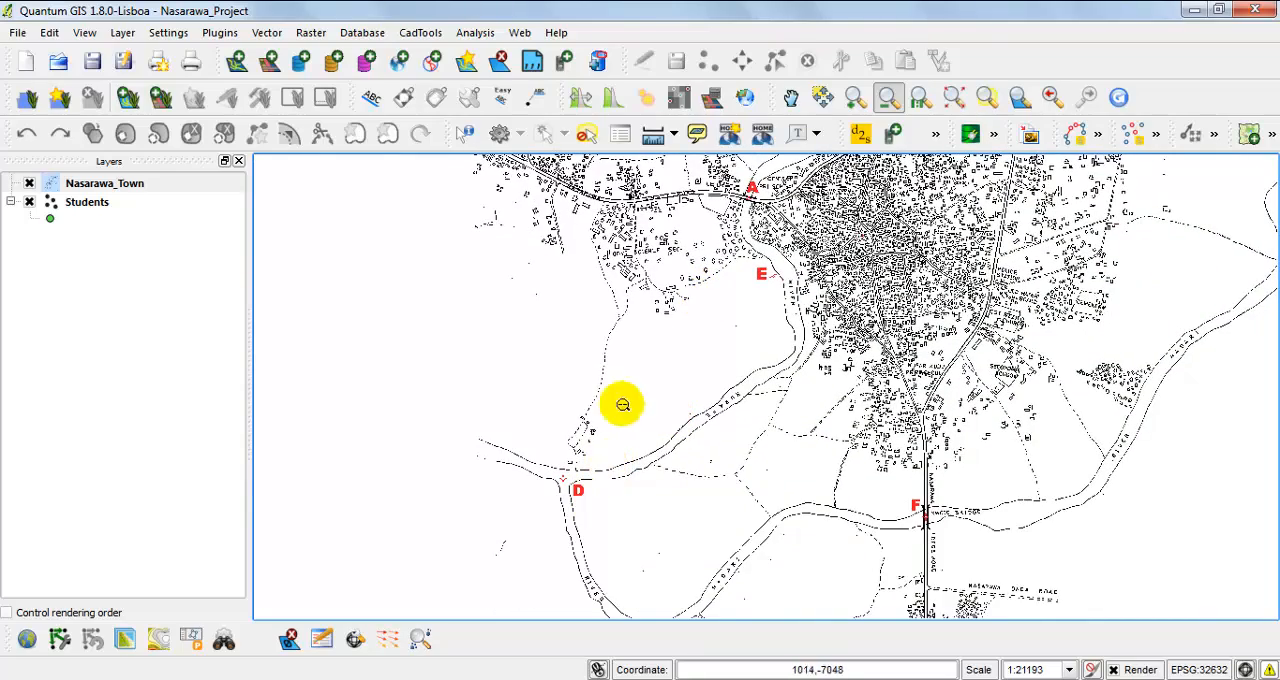
left_click(855, 97)
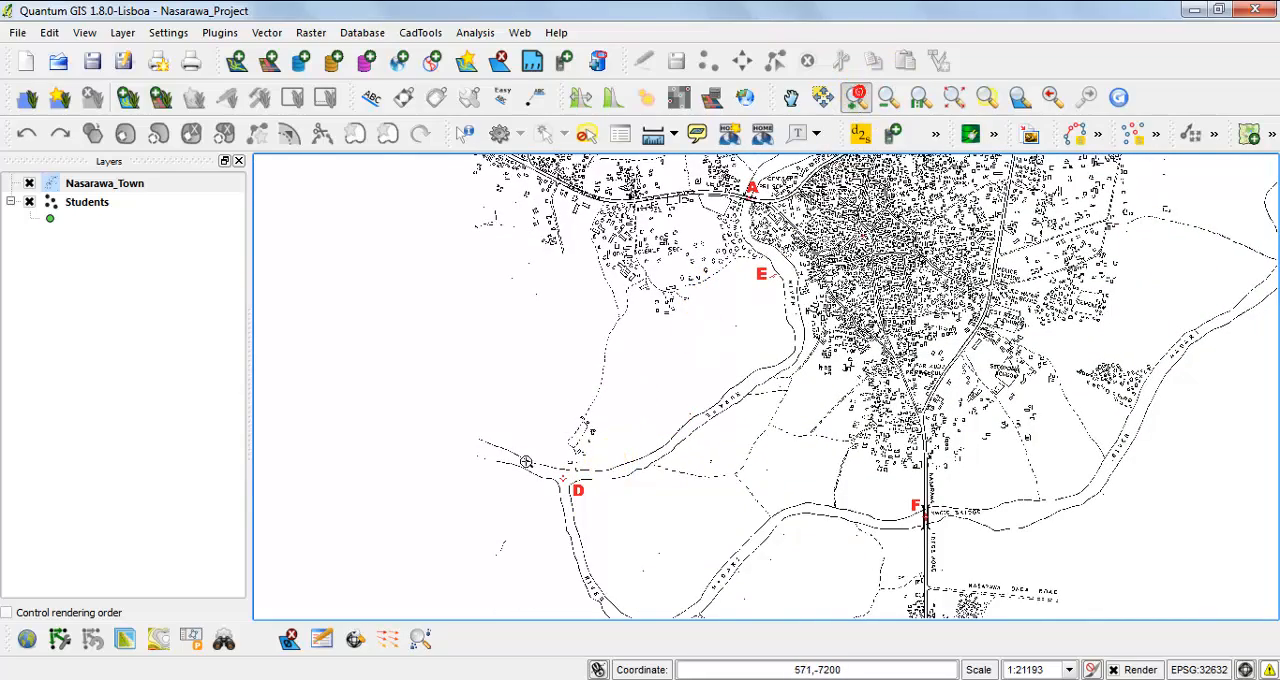
left_click_drag(522, 452, 616, 514)
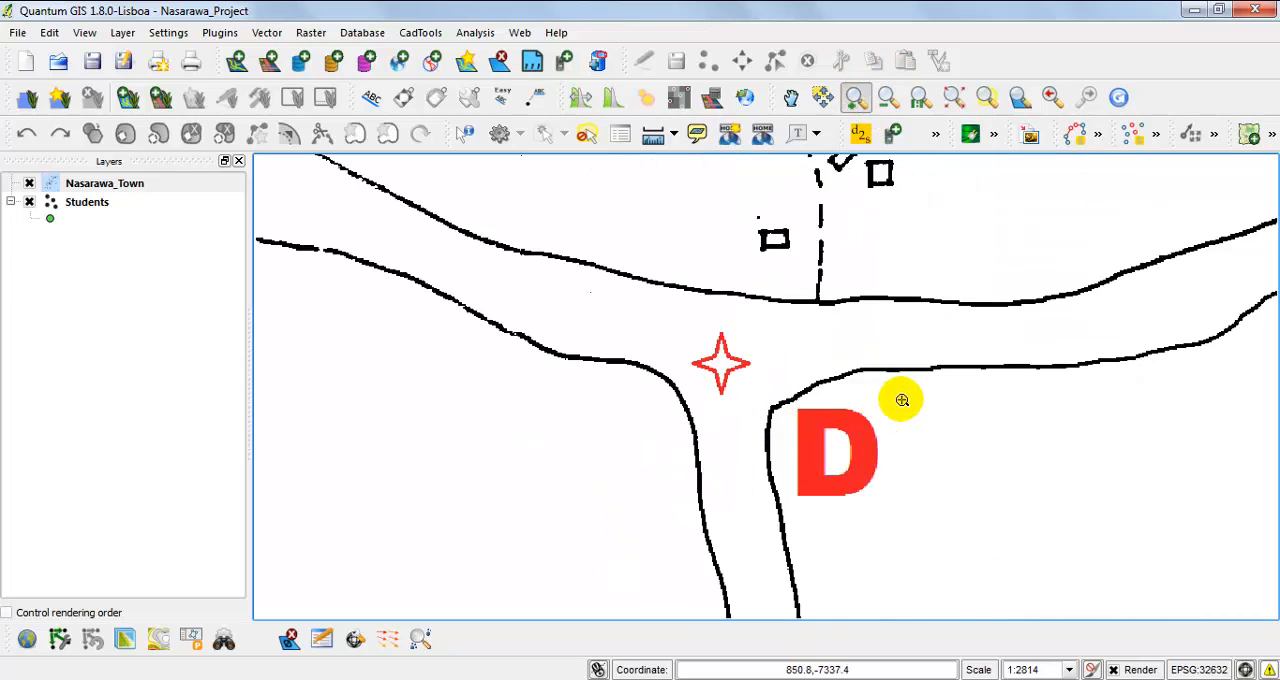
Inspect control point F at Kwoto Bridge, east of control point D.
left_click_drag(533, 226, 971, 557)
left_click_drag(905, 358, 570, 325)
left_click_drag(1083, 443, 1050, 440)
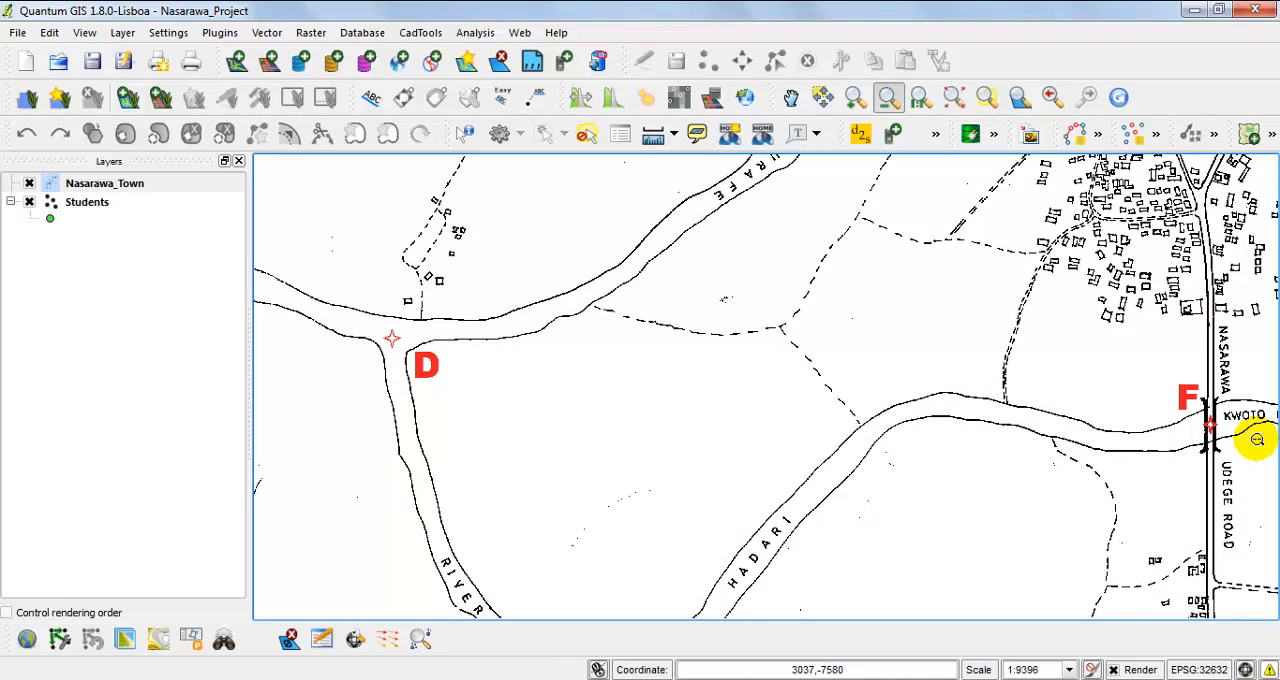
left_click_drag(1223, 437, 1063, 443)
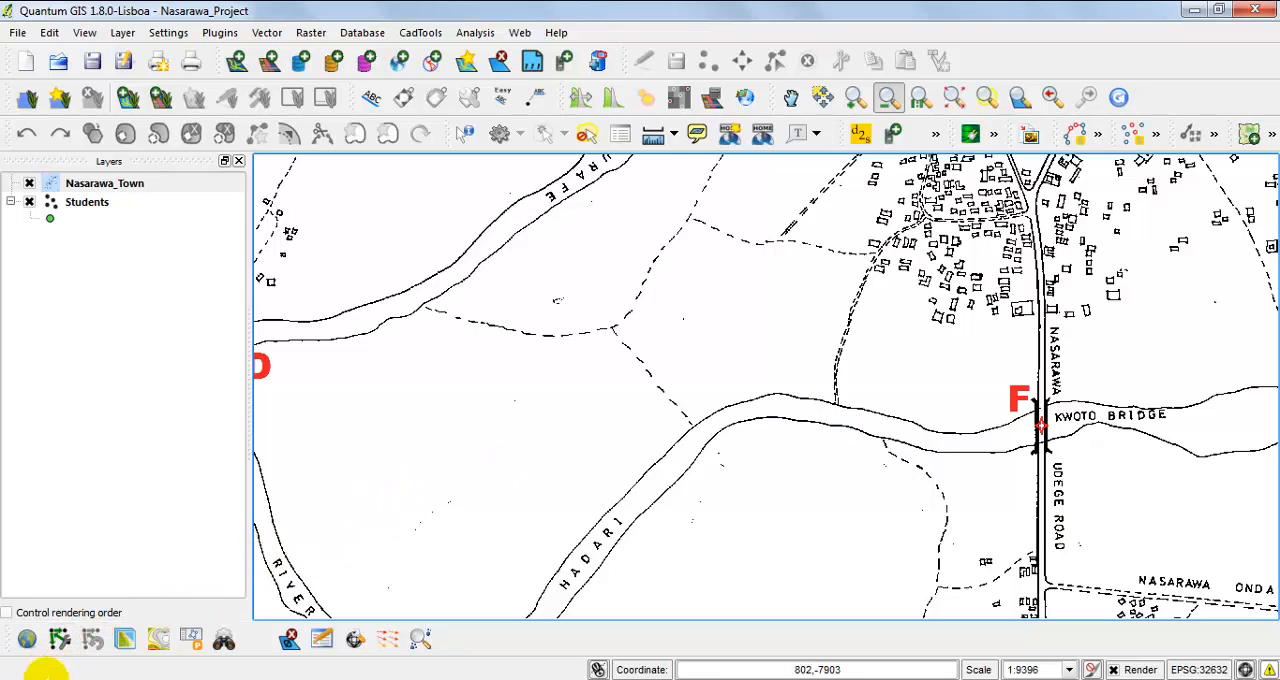
Open the Nasarawa_Town_COORDINATES PDF from the Others folder of GIS_Project on drive C.
key("super")
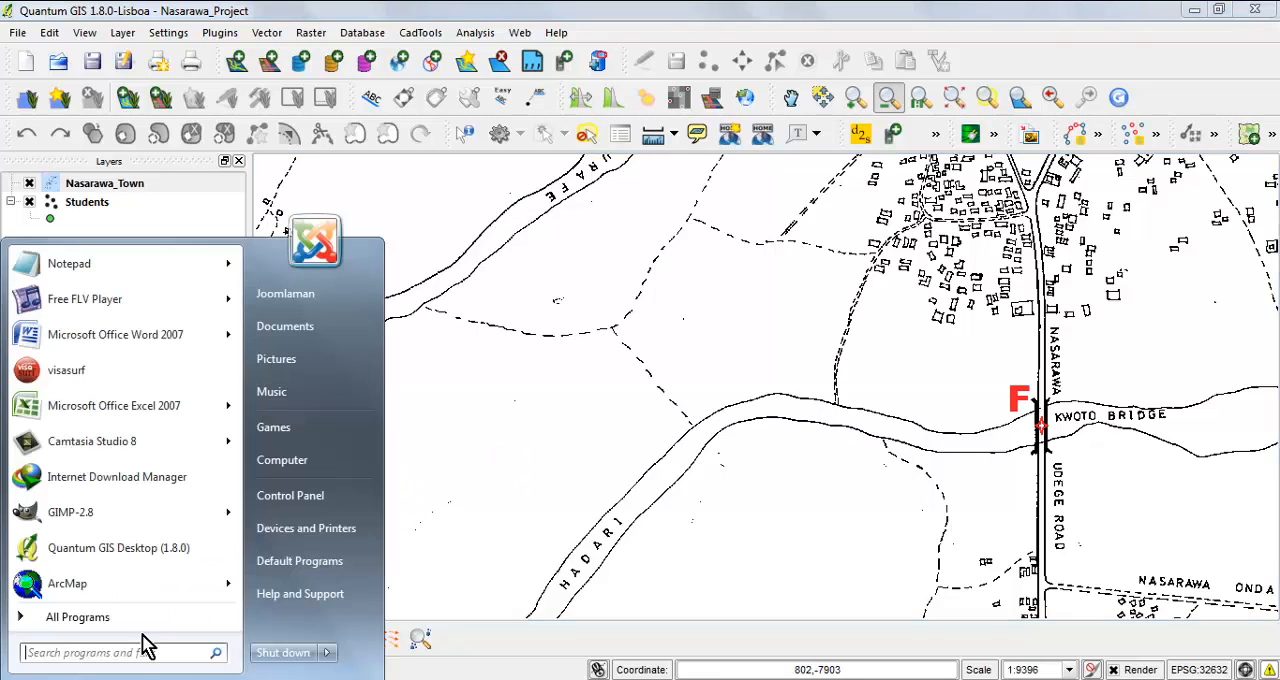
left_click(300, 458)
double_click(506, 250)
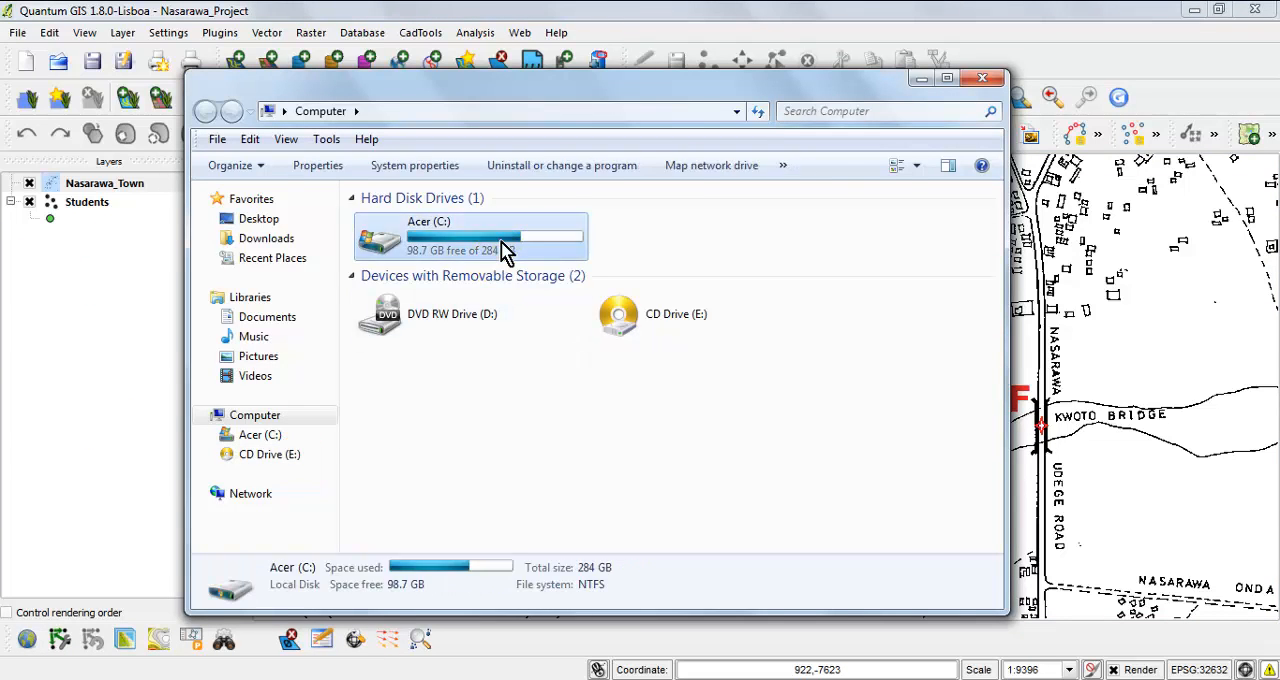
double_click(640, 257)
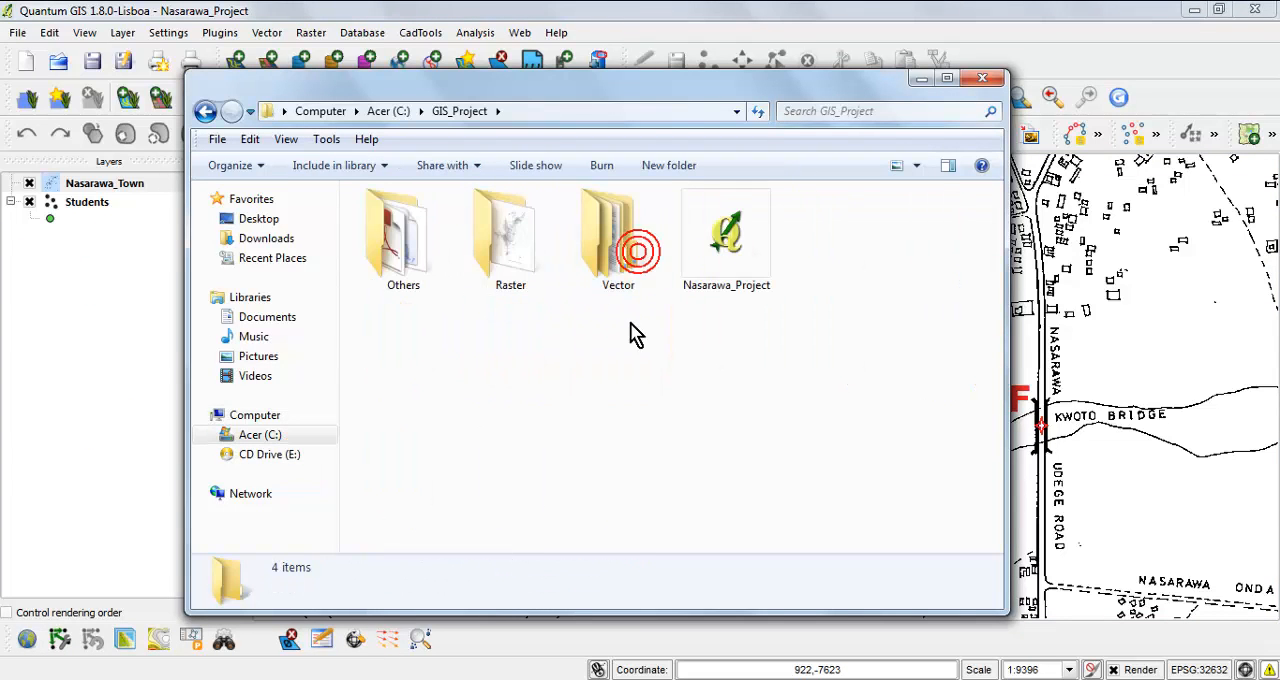
left_click(529, 272)
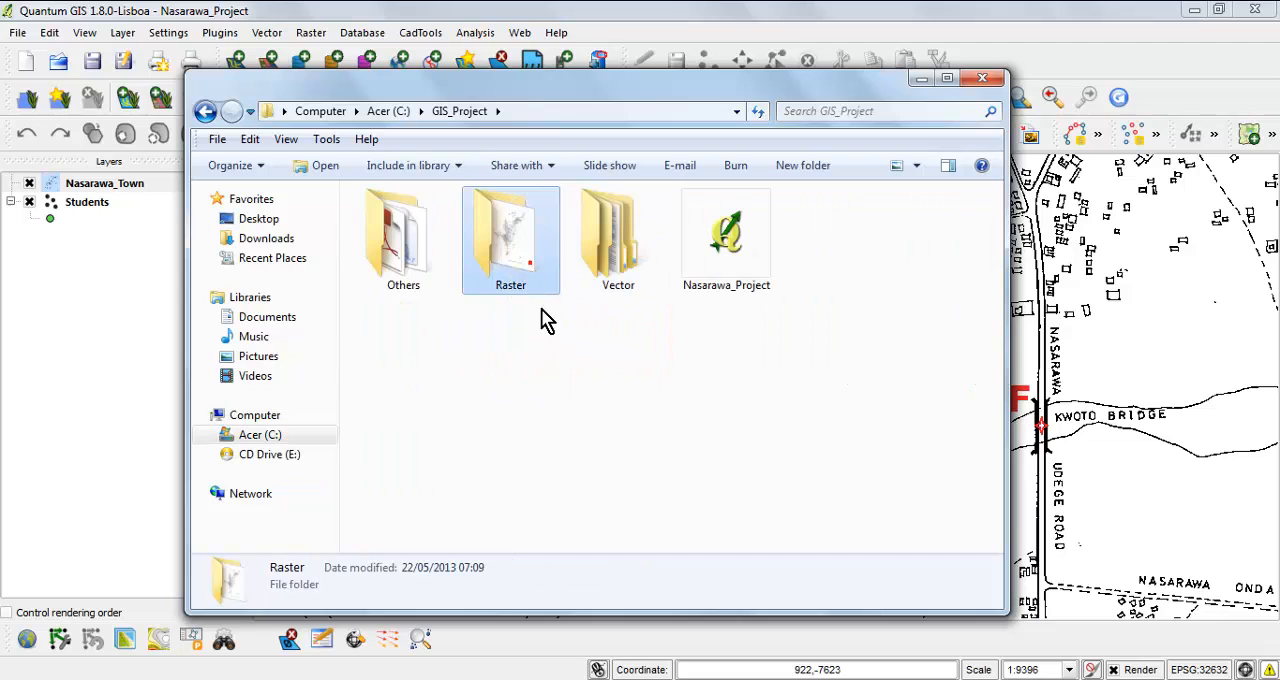
left_click(424, 284)
double_click(432, 279)
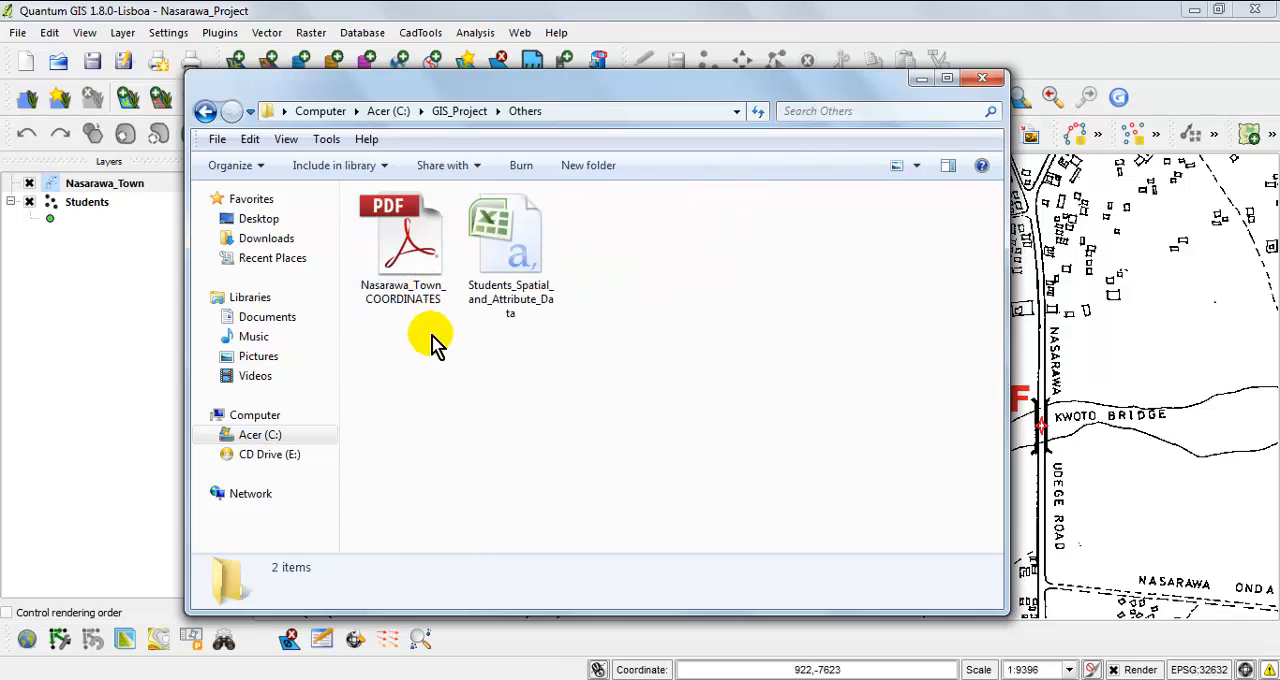
double_click(418, 276)
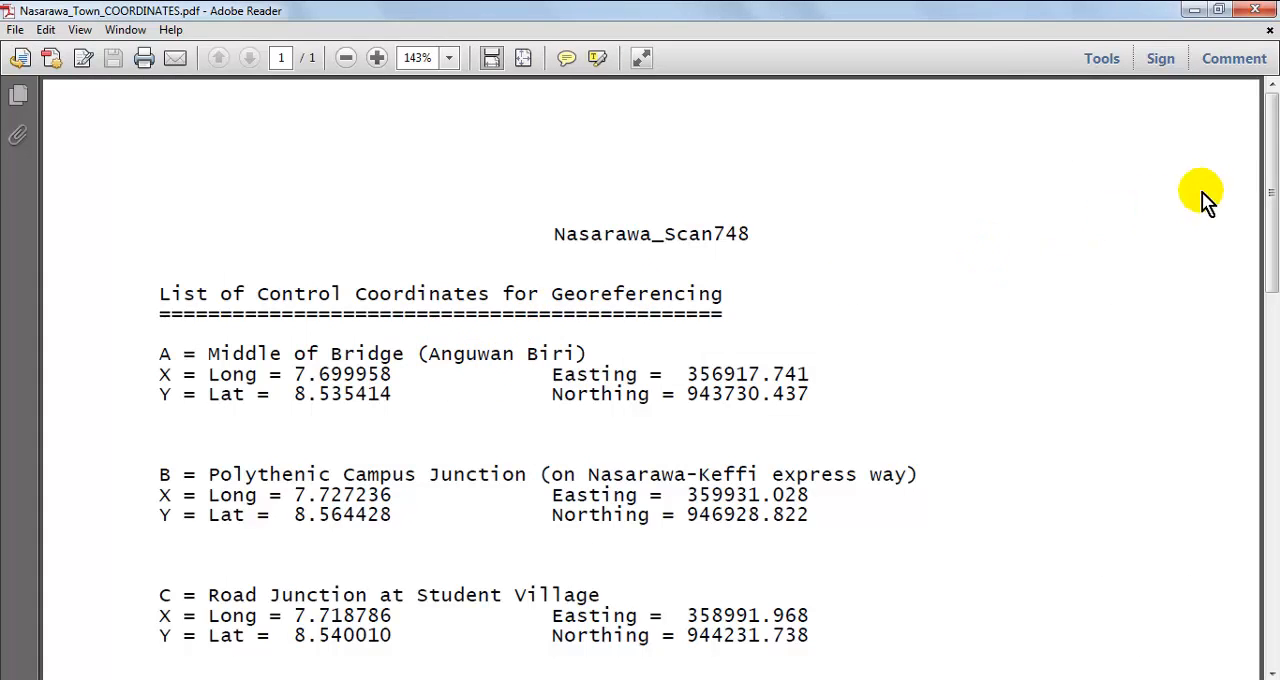
mouse_move(1268, 152)
left_mouse_down()
mouse_move(1270, 178)
mouse_move(1272, 164)
left_mouse_up()
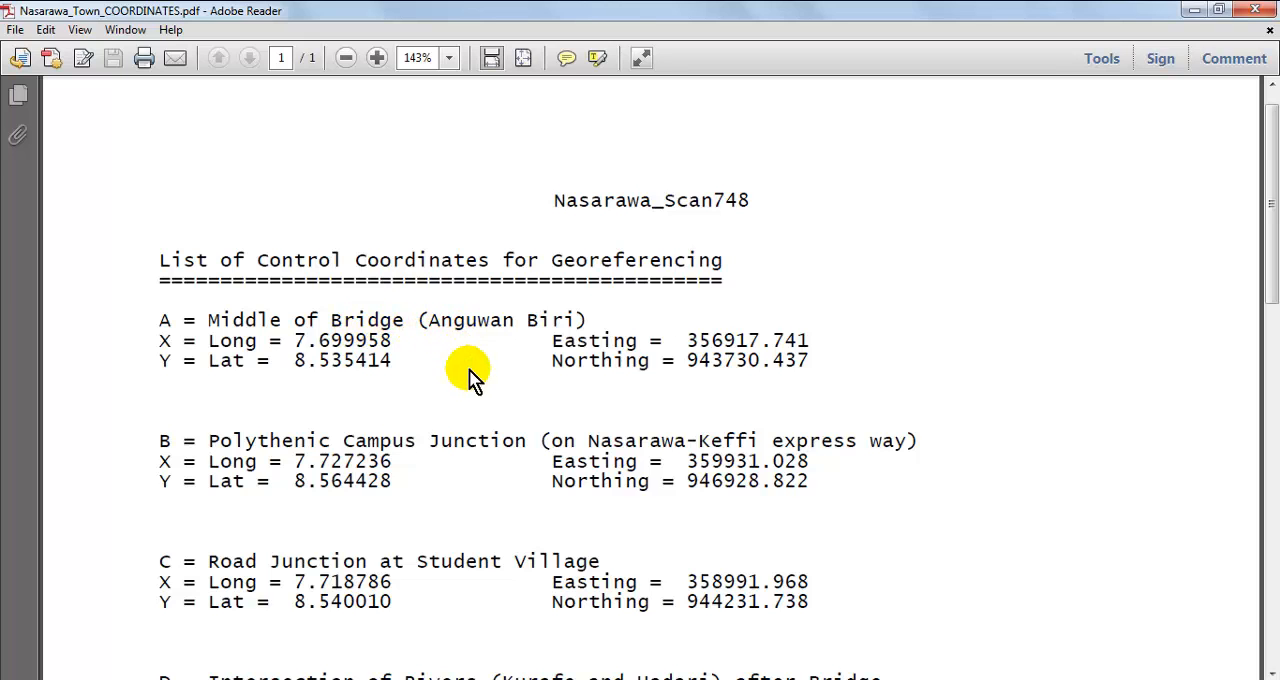
Switch back to Quantum GIS and inspect control point A at the bridge west of the town centre.
key("alt+Tab")
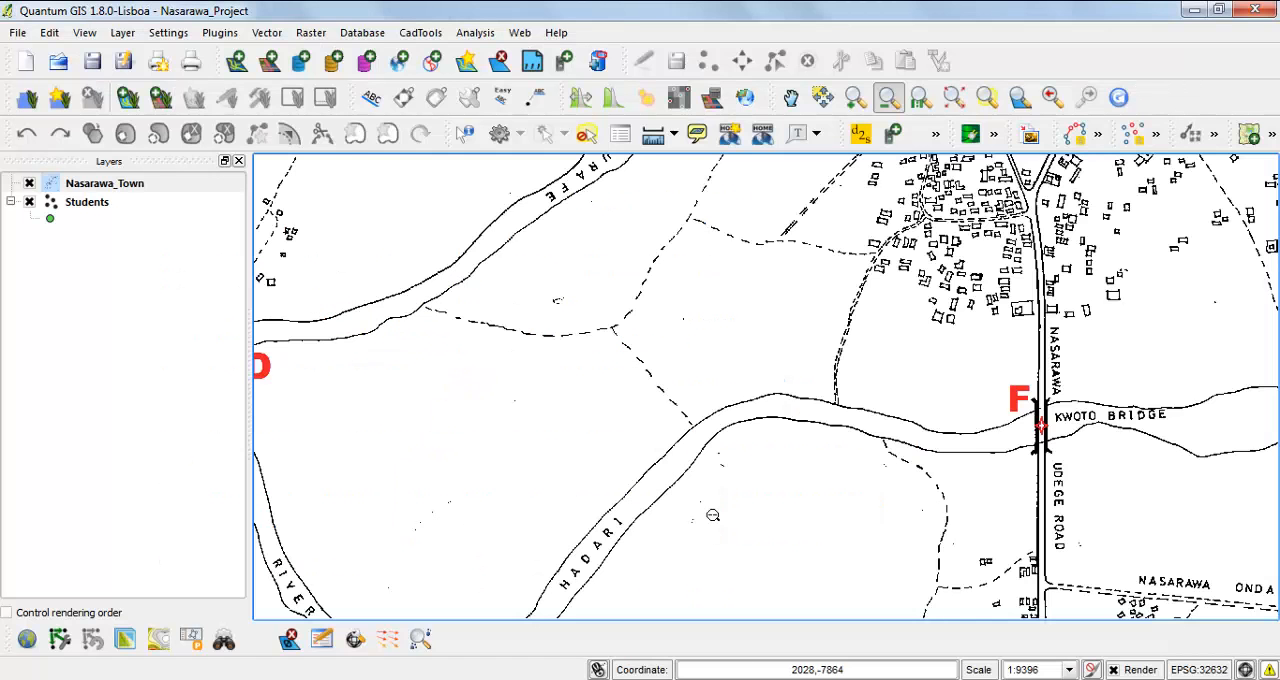
left_click_drag(787, 291, 726, 567)
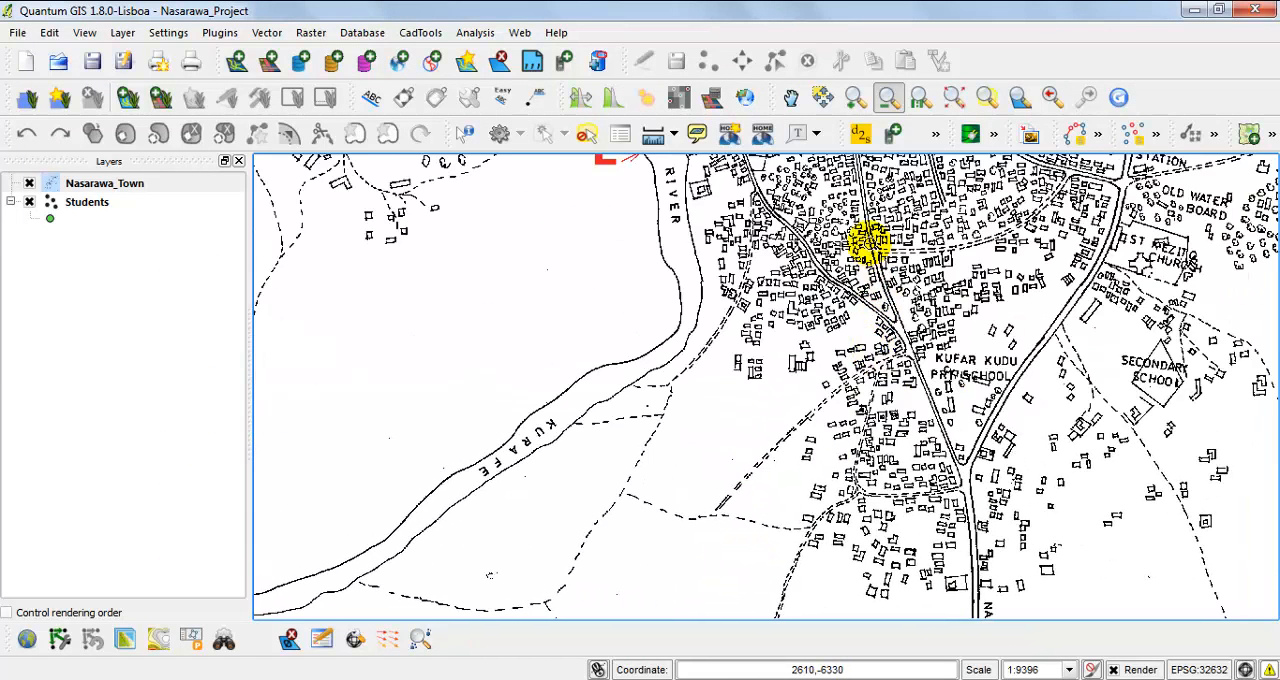
mouse_move(870, 246)
left_mouse_down()
mouse_move(804, 438)
mouse_move(747, 541)
left_mouse_up()
left_click_drag(548, 273, 588, 334)
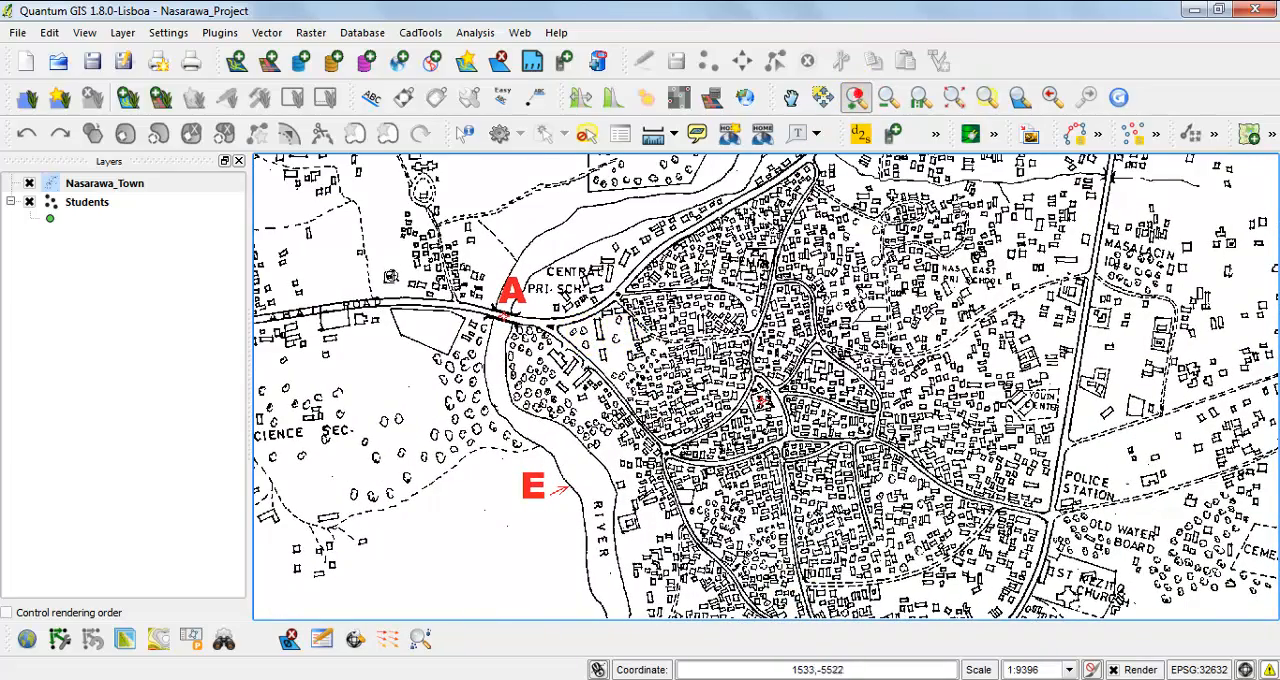
left_click_drag(409, 243, 637, 391)
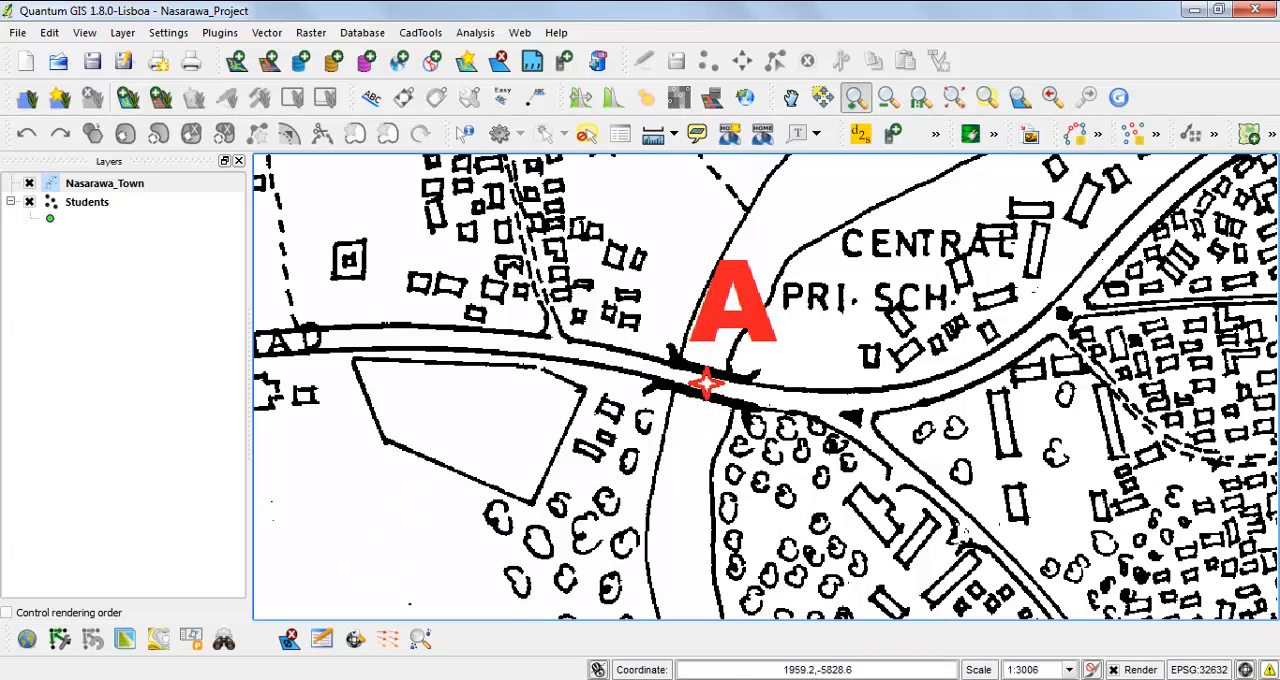
Switch to the coordinates PDF and read control point A's longitude, latitude, easting and northing.
left_click(890, 678)
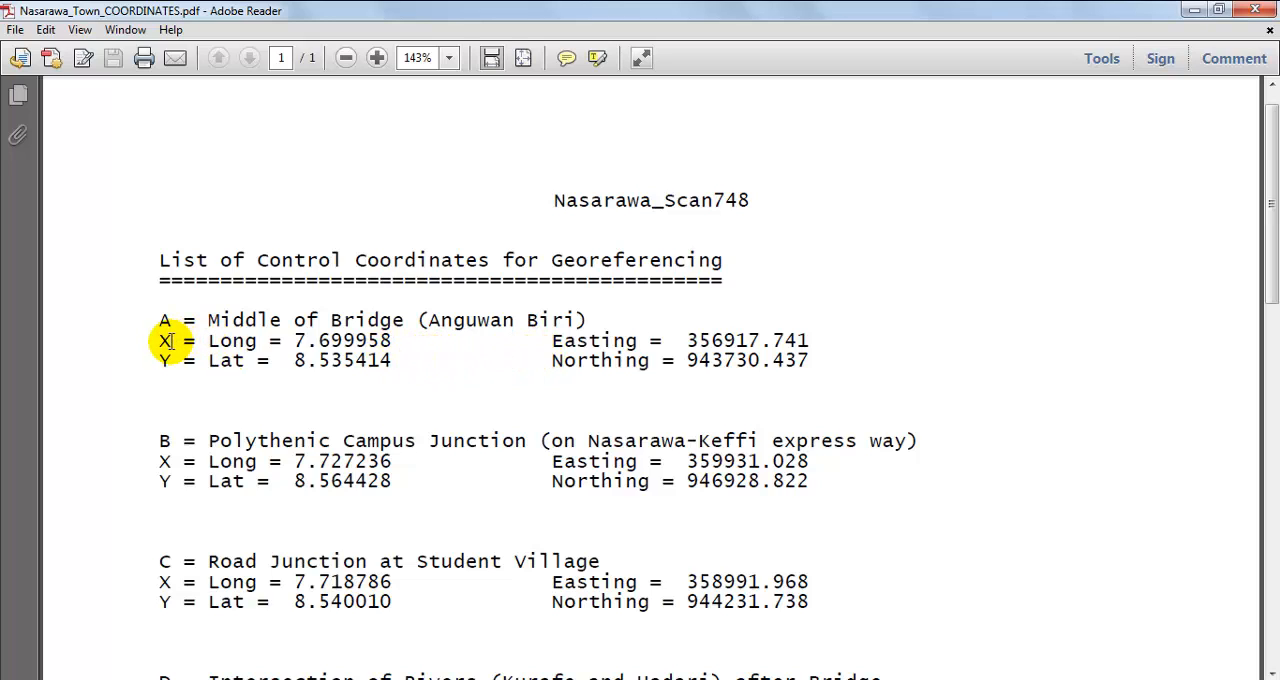
left_click_drag(172, 341, 390, 344)
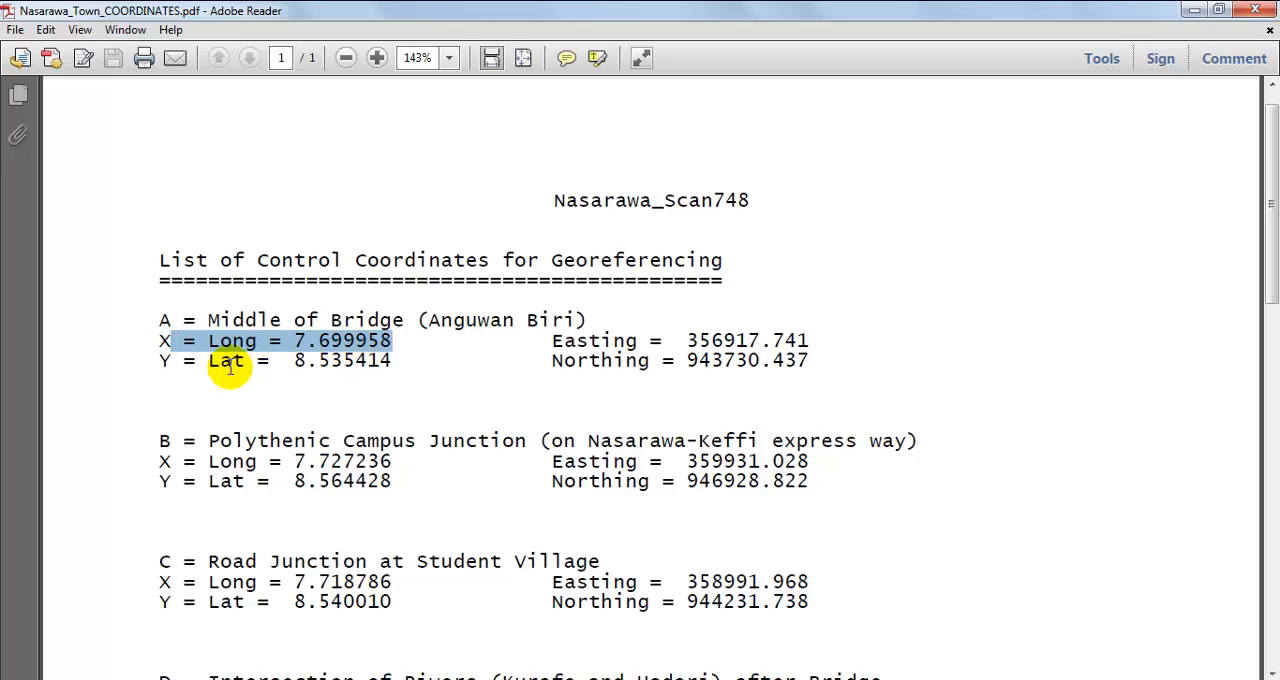
left_click_drag(206, 358, 392, 360)
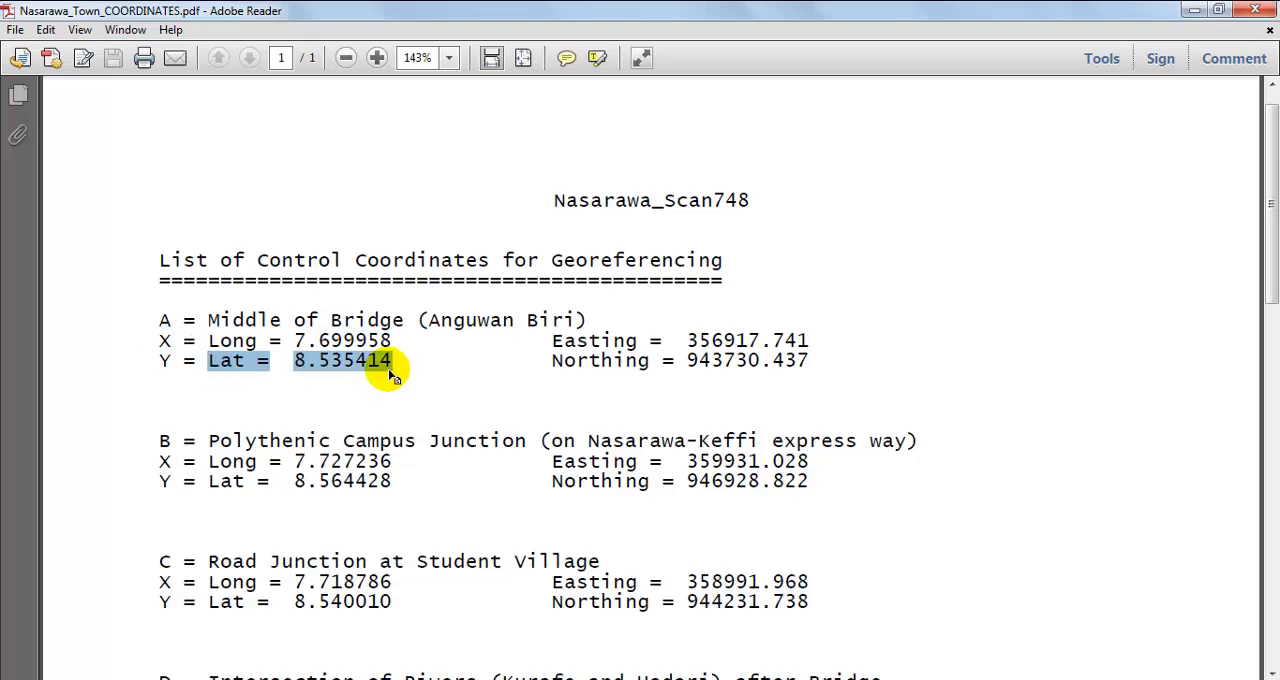
left_click(645, 341)
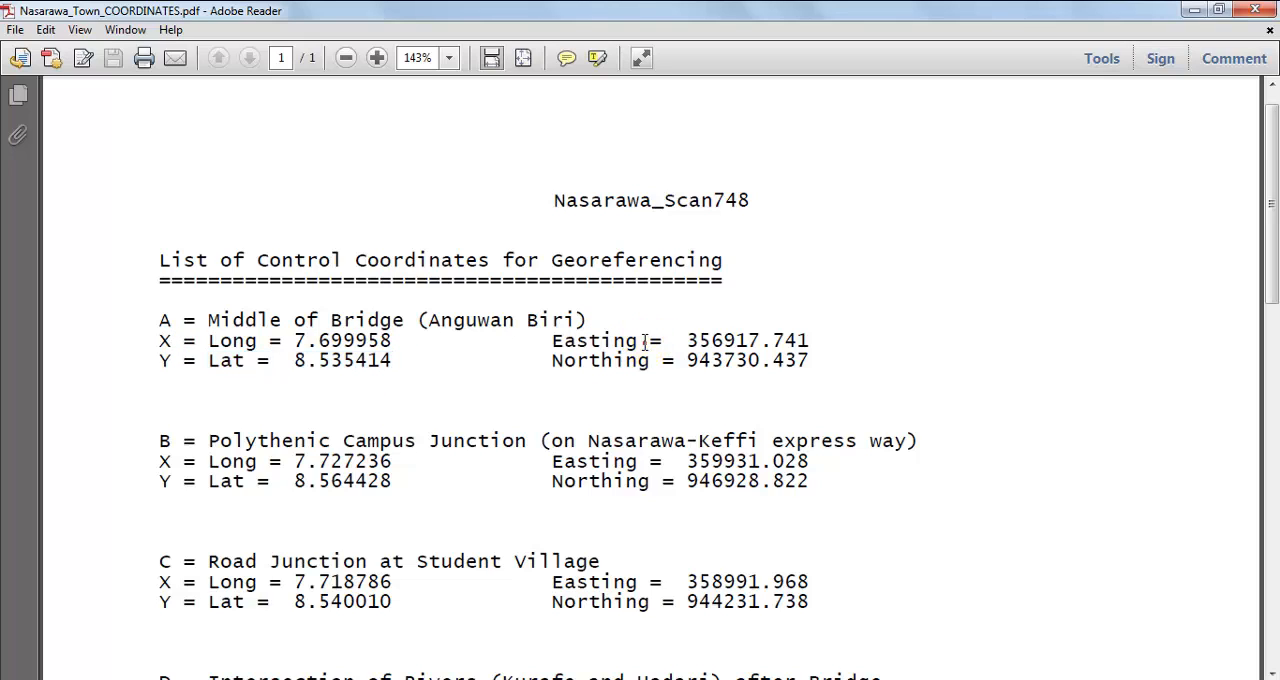
left_click(735, 350)
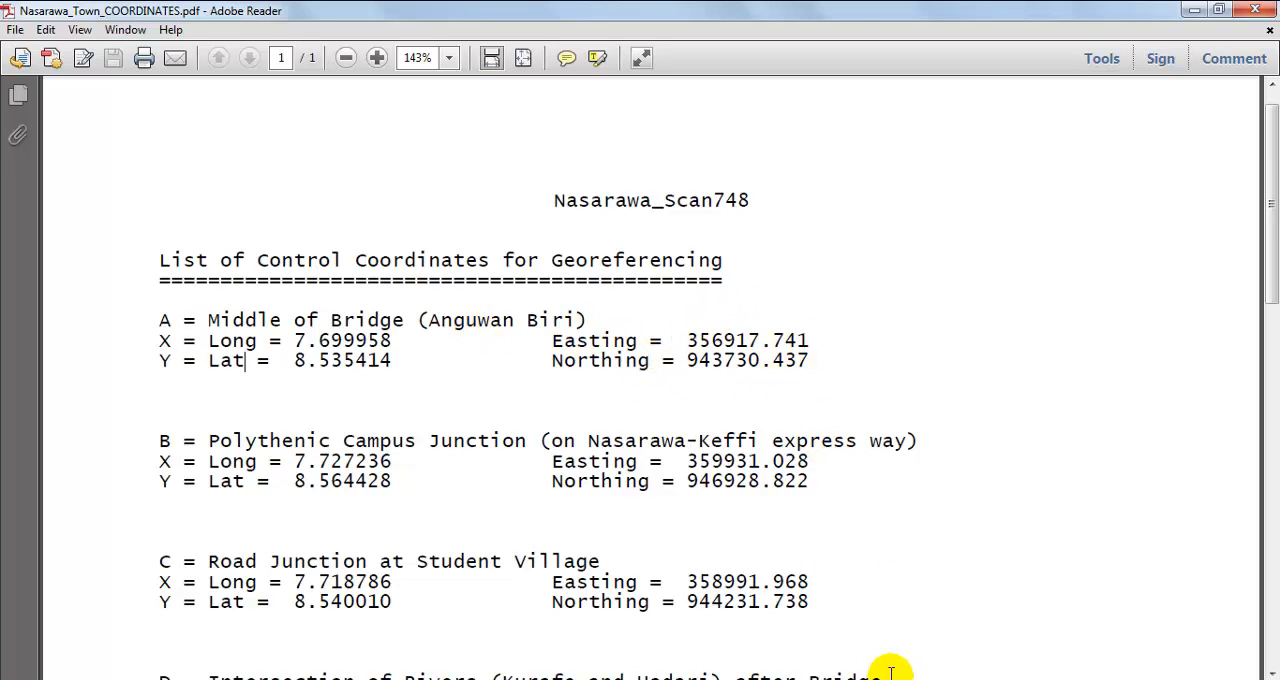
Return to Quantum GIS and inspect control point B at the Federal Polytechnic junction in the raster's northeast.
key("alt+Tab")
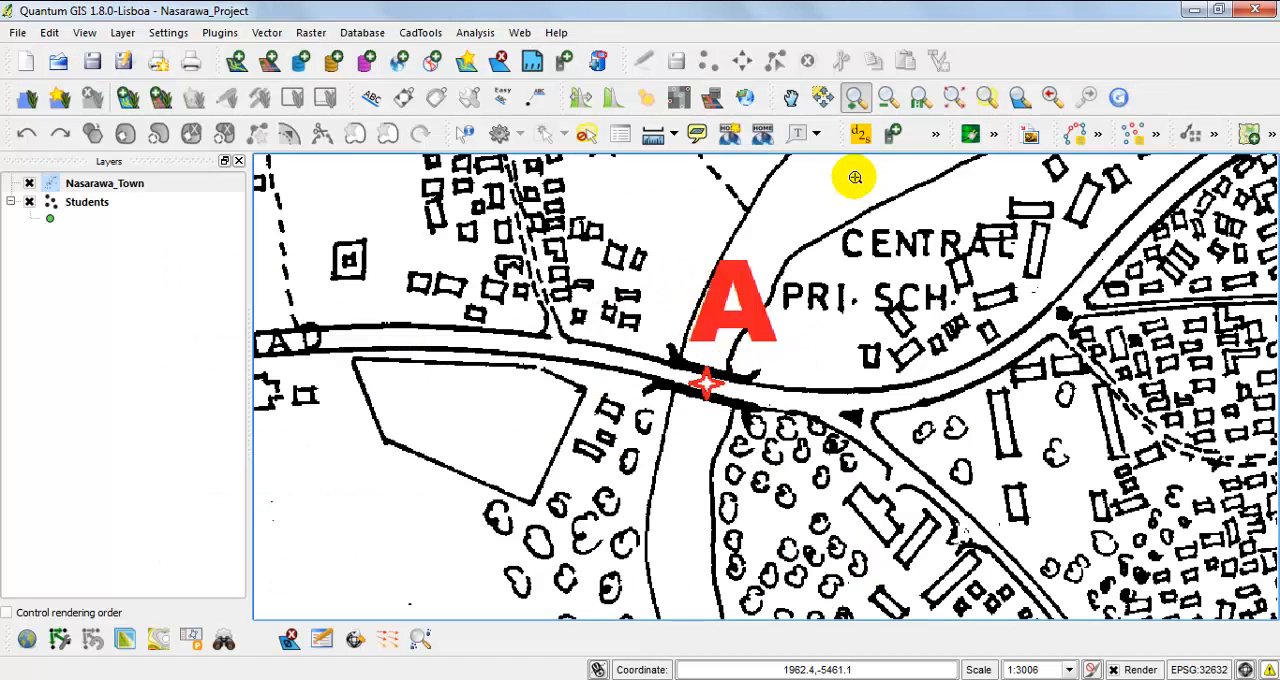
left_click_drag(576, 182, 868, 518)
left_click_drag(614, 206, 855, 418)
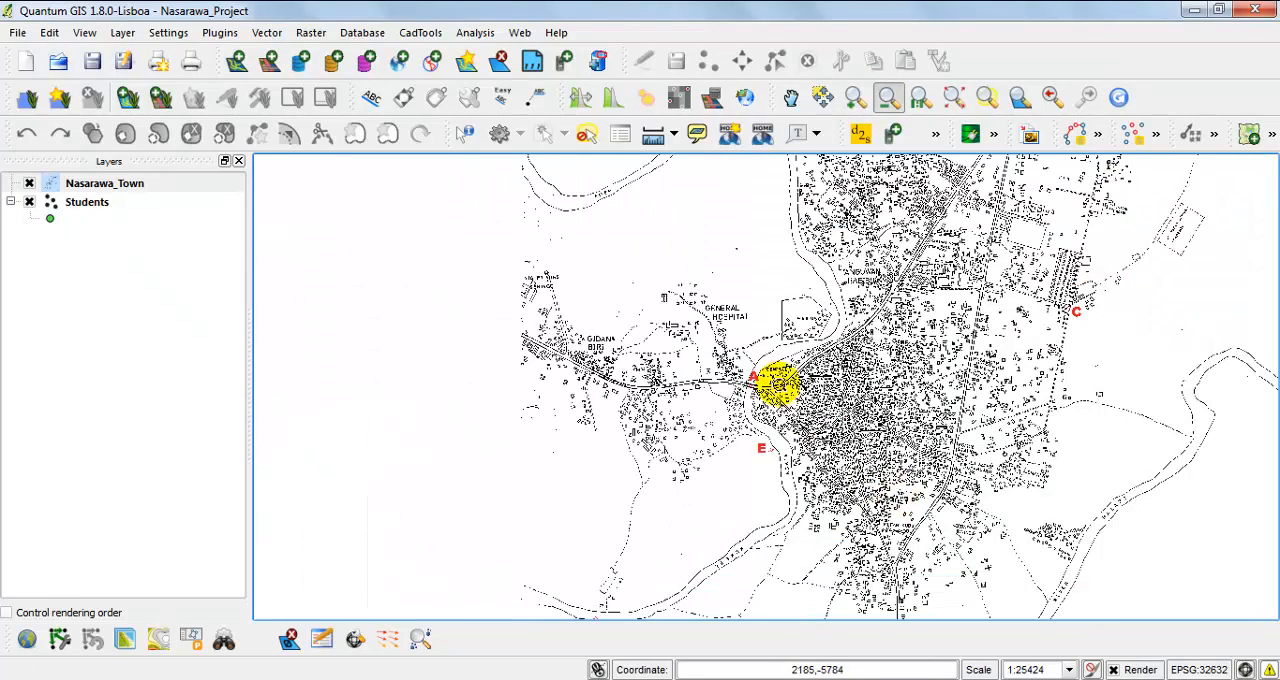
left_click_drag(682, 249, 814, 410)
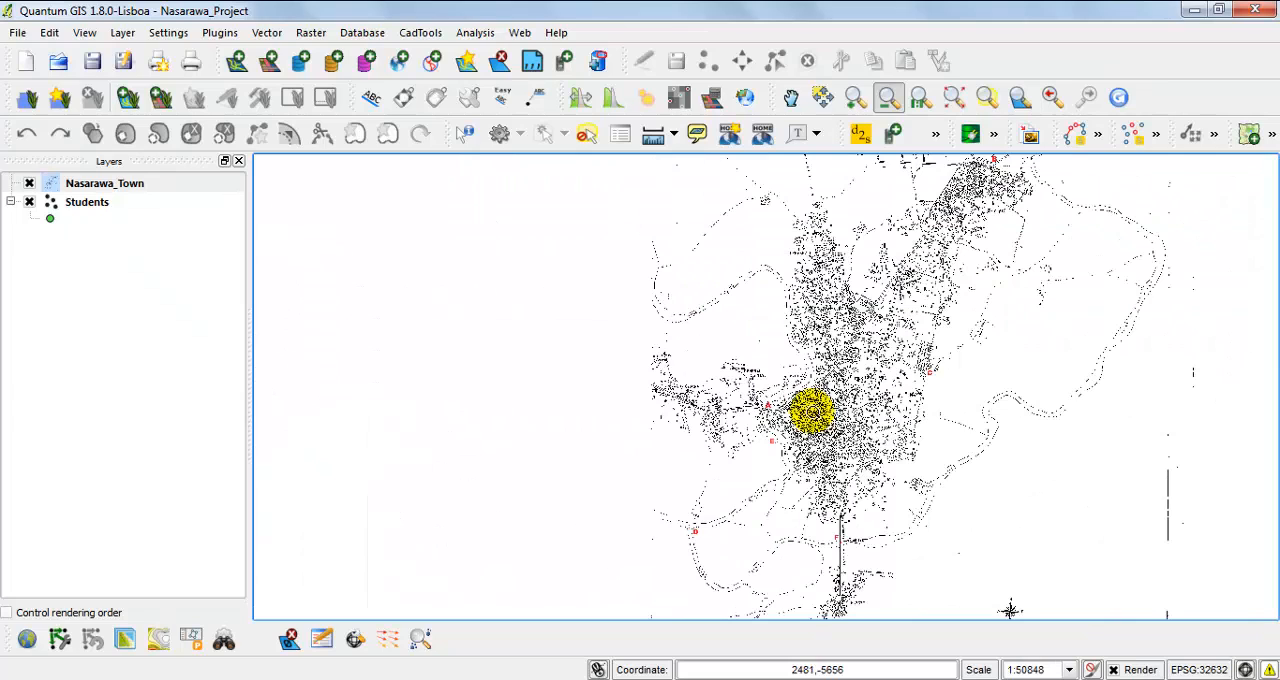
left_click(856, 98)
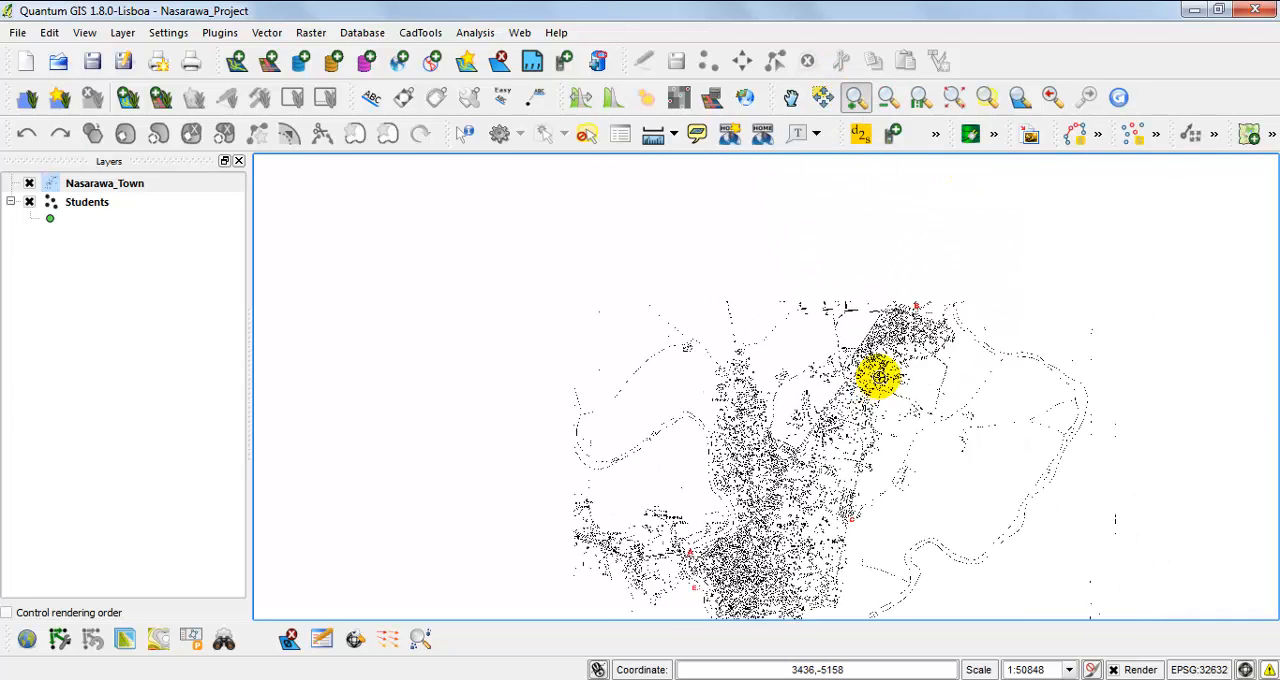
left_click_drag(888, 260, 957, 364)
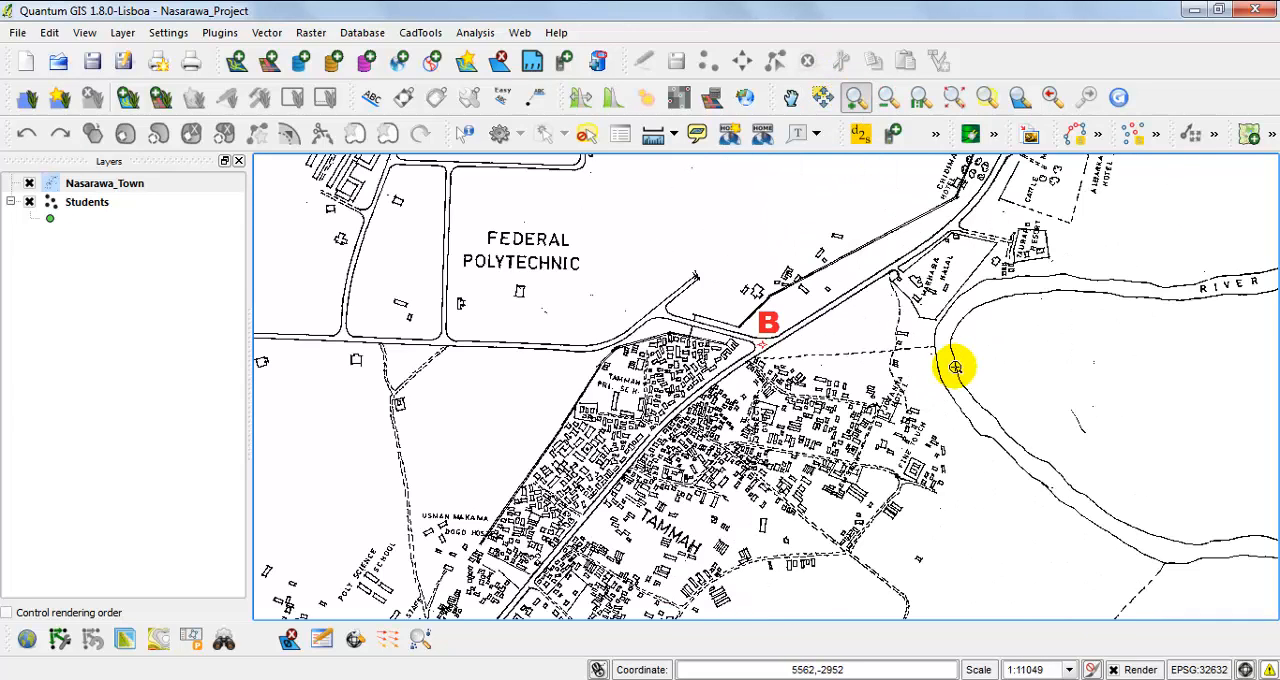
left_click_drag(666, 257, 881, 441)
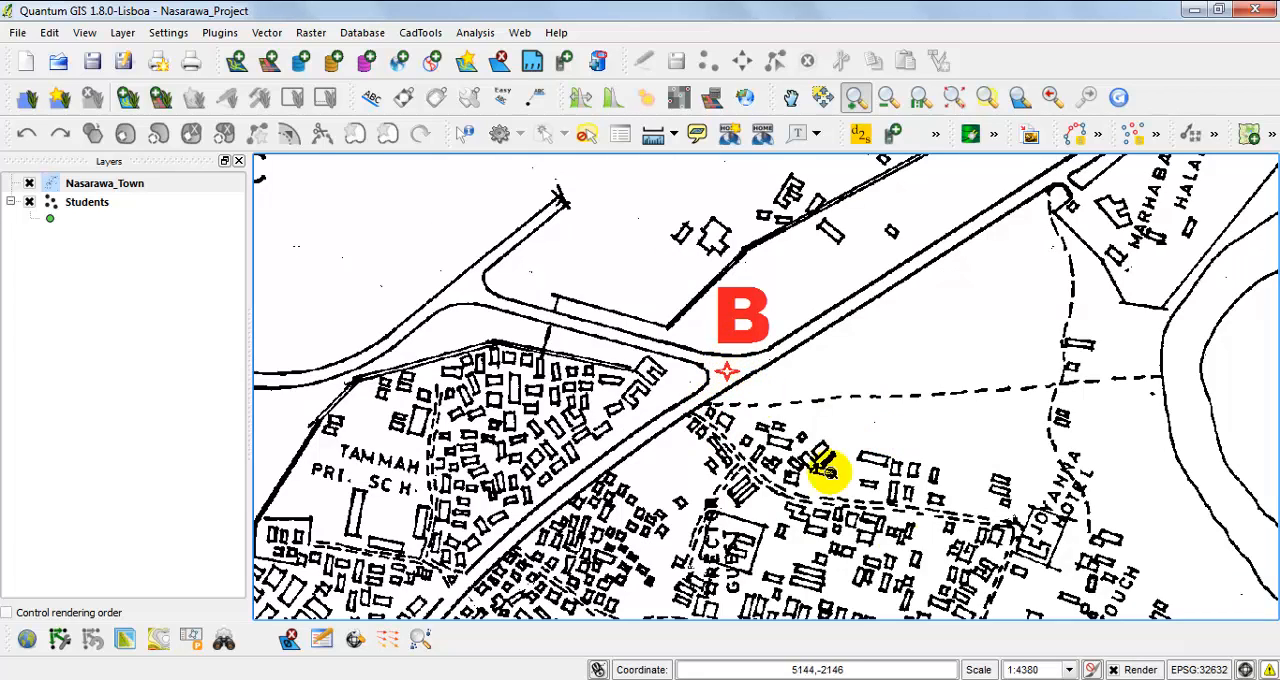
Switch to the coordinates PDF and read control point B's easting and northing.
left_click(985, 679)
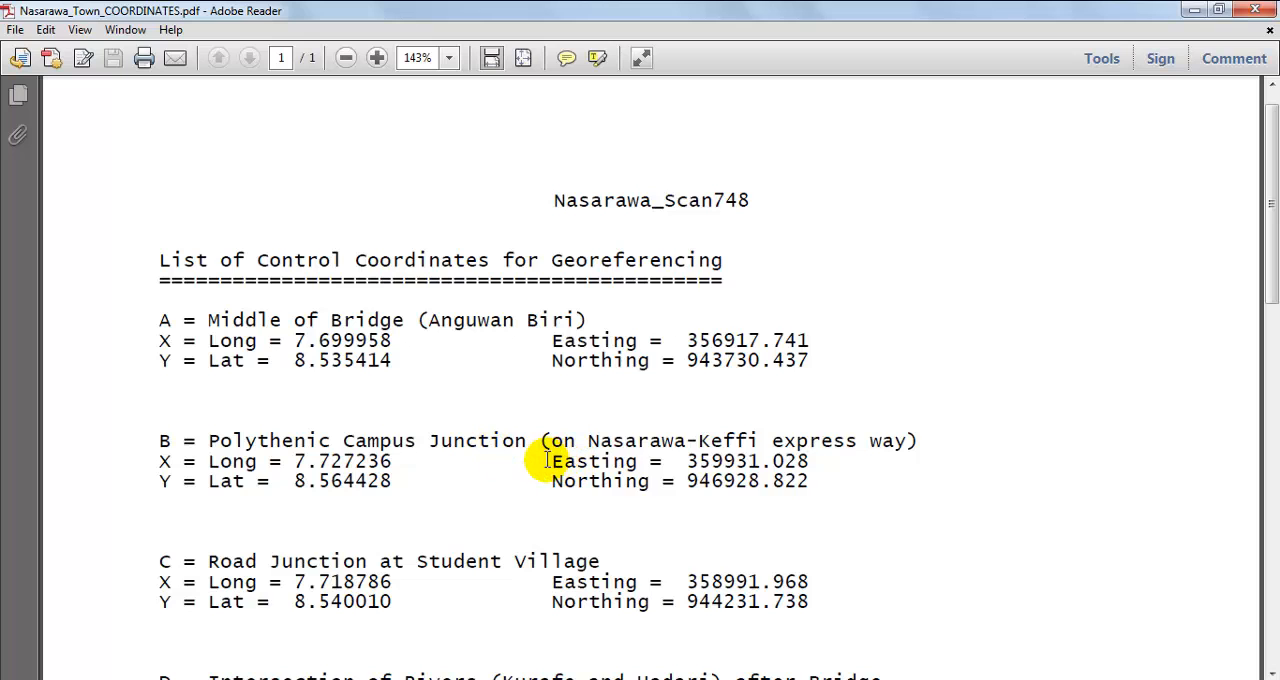
left_click_drag(548, 460, 803, 482)
left_click(781, 489)
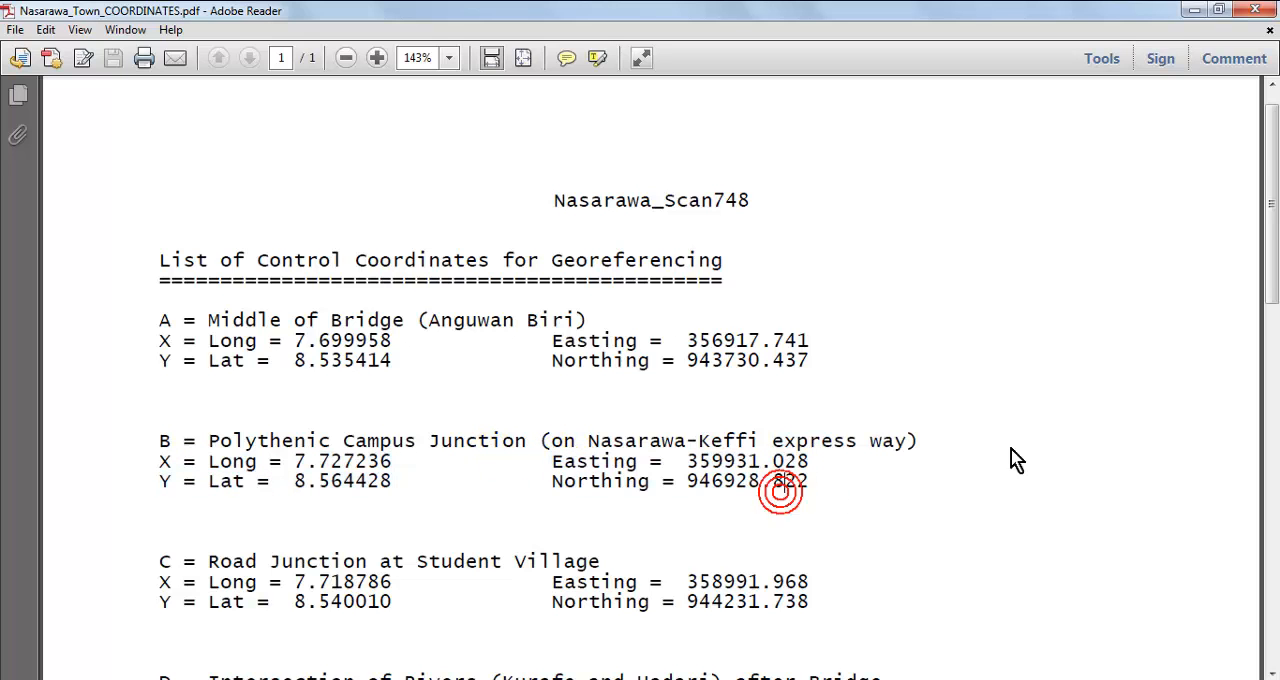
Review the coordinates of control points C to F and the verification points, and return to Quantum GIS.
left_click_drag(1274, 229, 1274, 312)
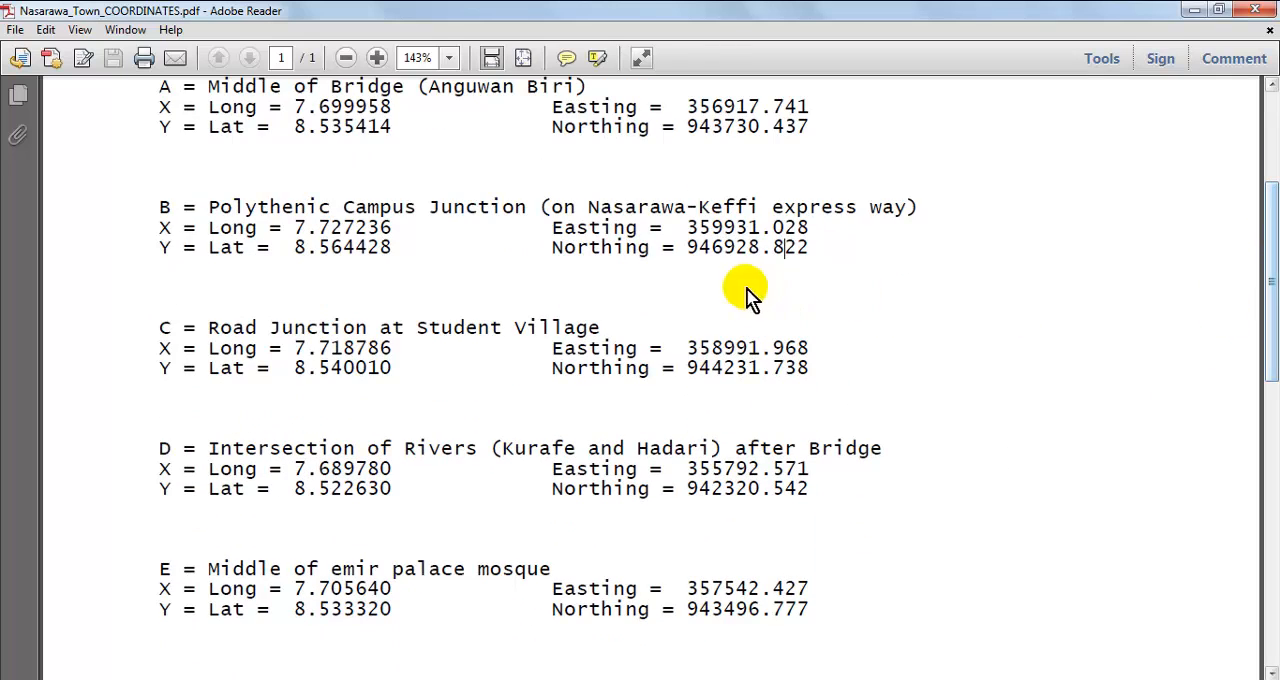
left_click(713, 244)
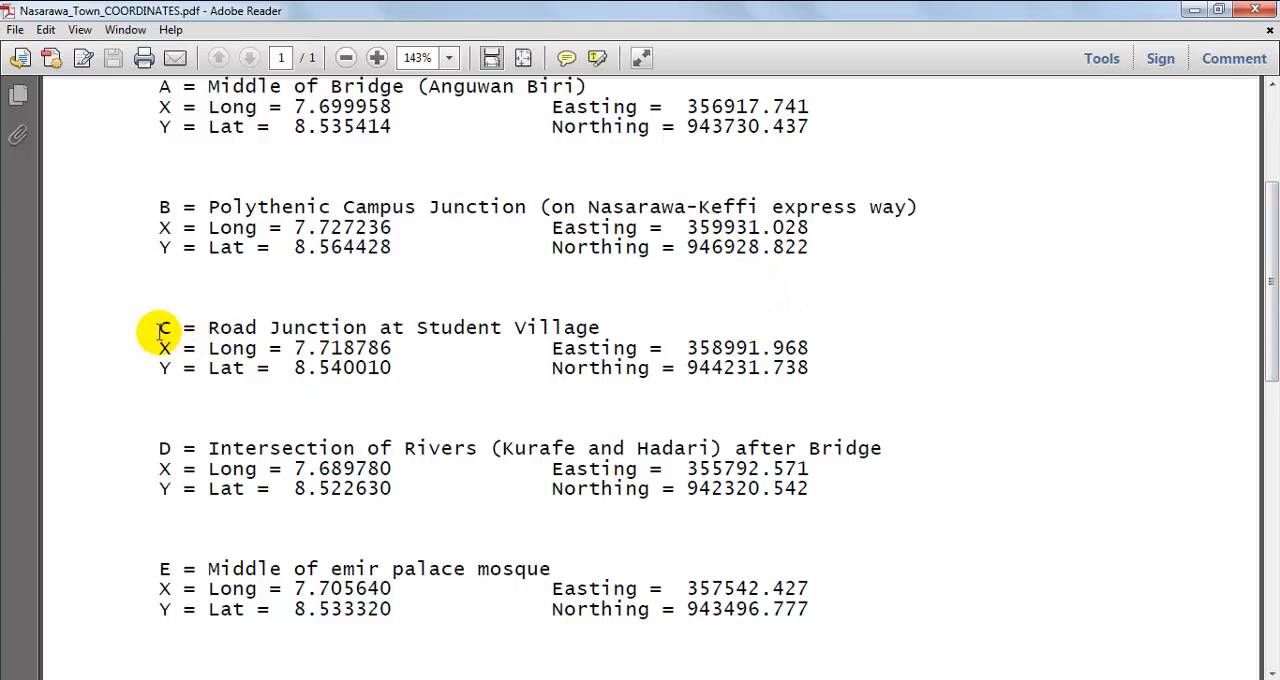
left_click_drag(550, 347, 724, 360)
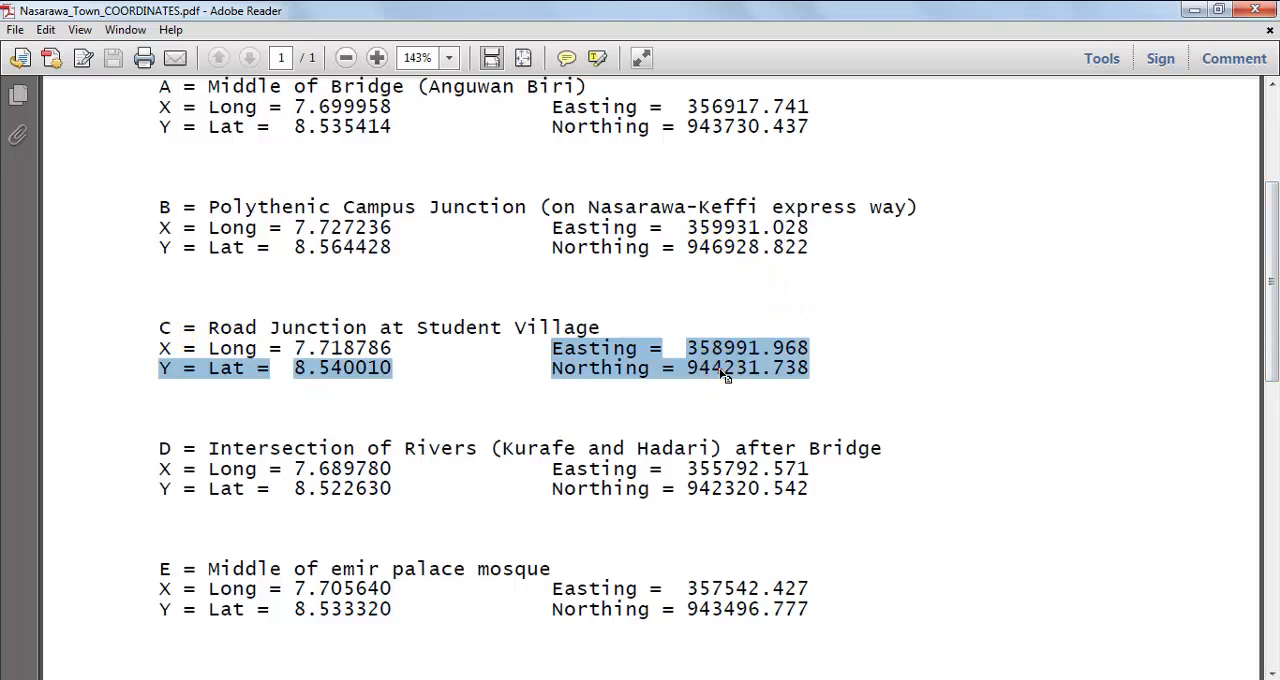
left_click(724, 373)
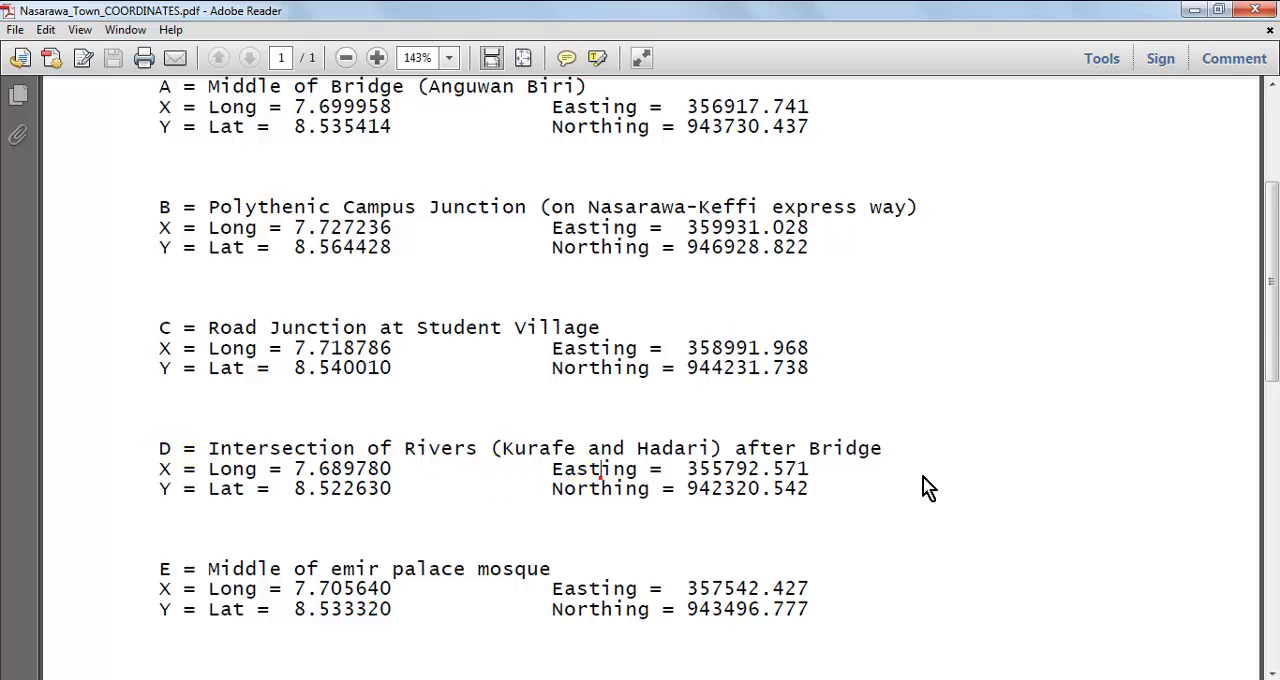
left_click_drag(1274, 300, 1269, 455)
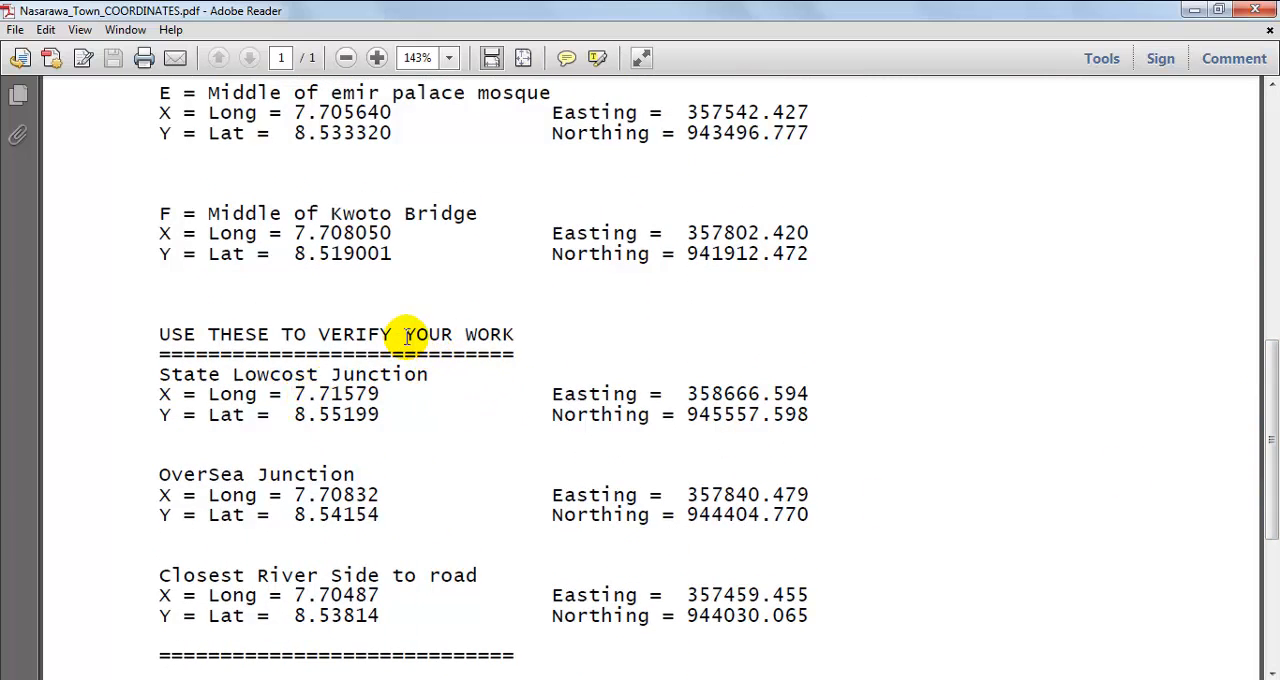
left_click_drag(1270, 440, 1272, 210)
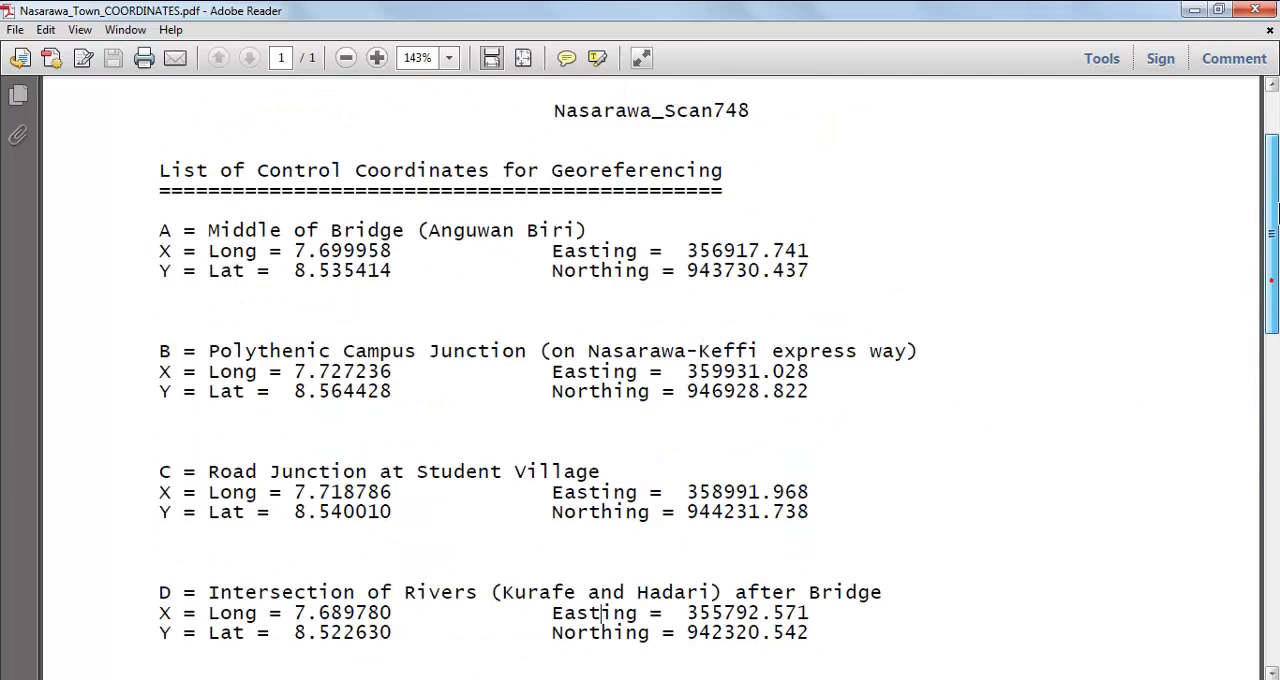
left_click(1191, 10)
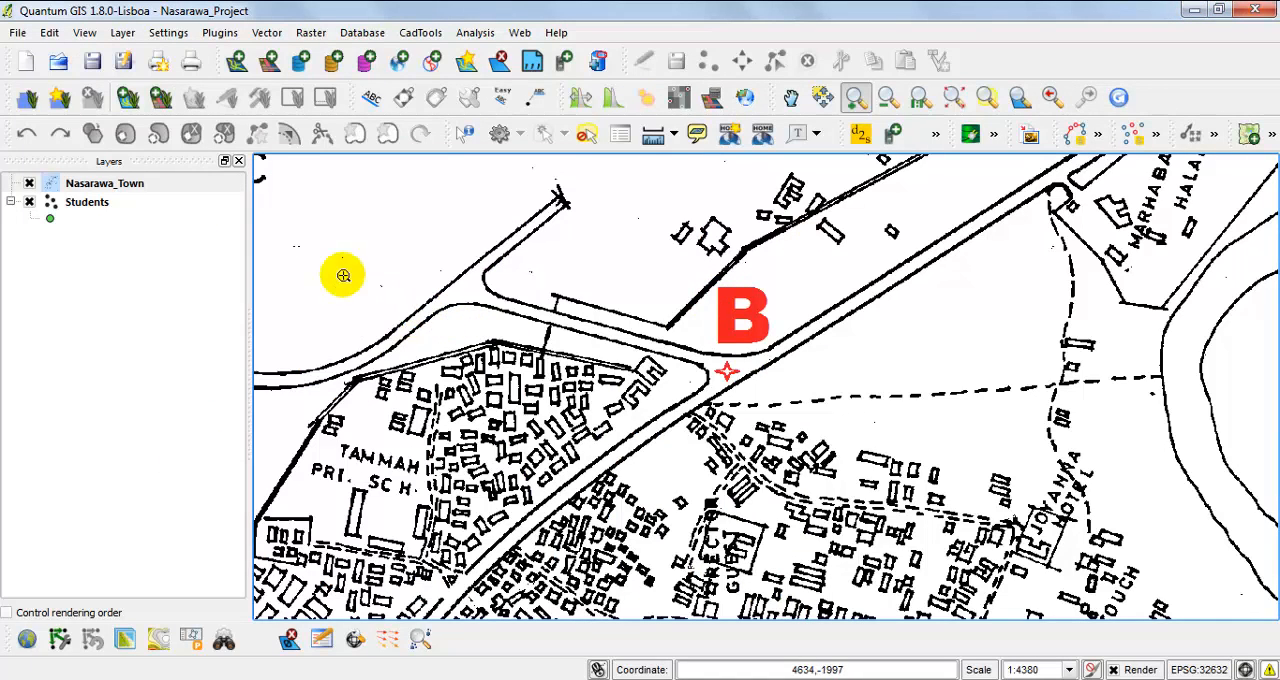
Zoom to the extent of the Students layer to examine its points, and select the Nasarawa_Town layer.
left_click(140, 188)
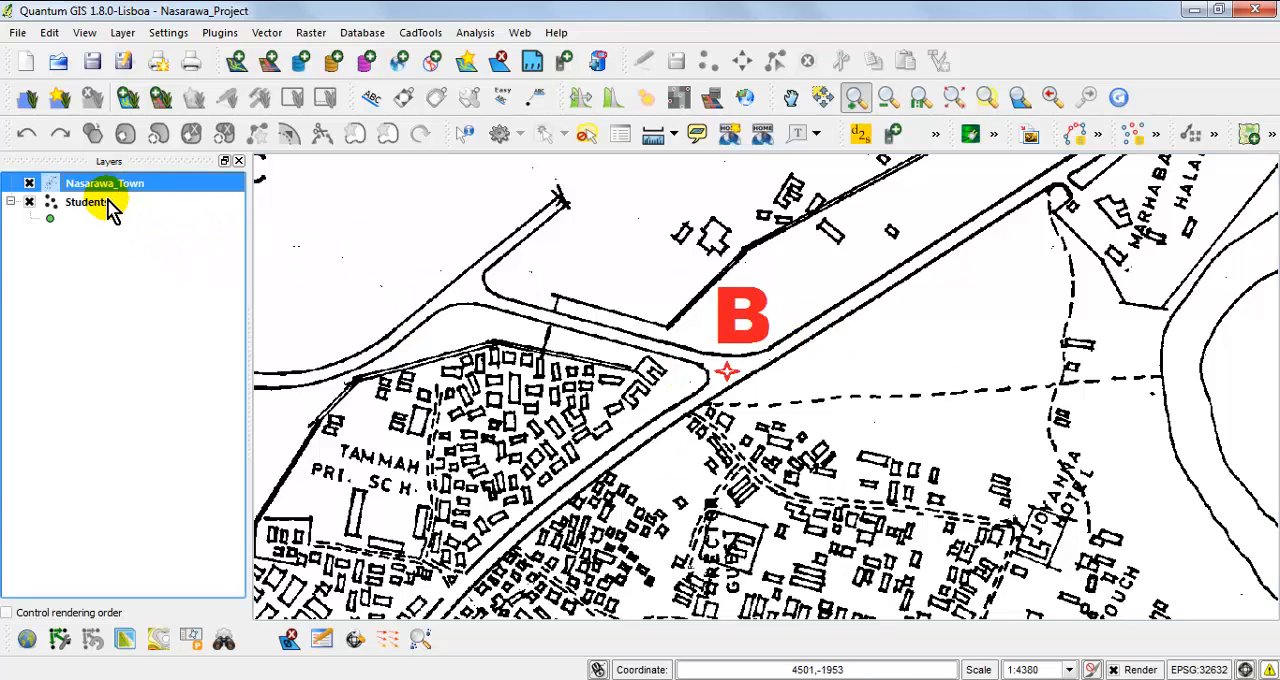
left_click(110, 208)
right_click(107, 205)
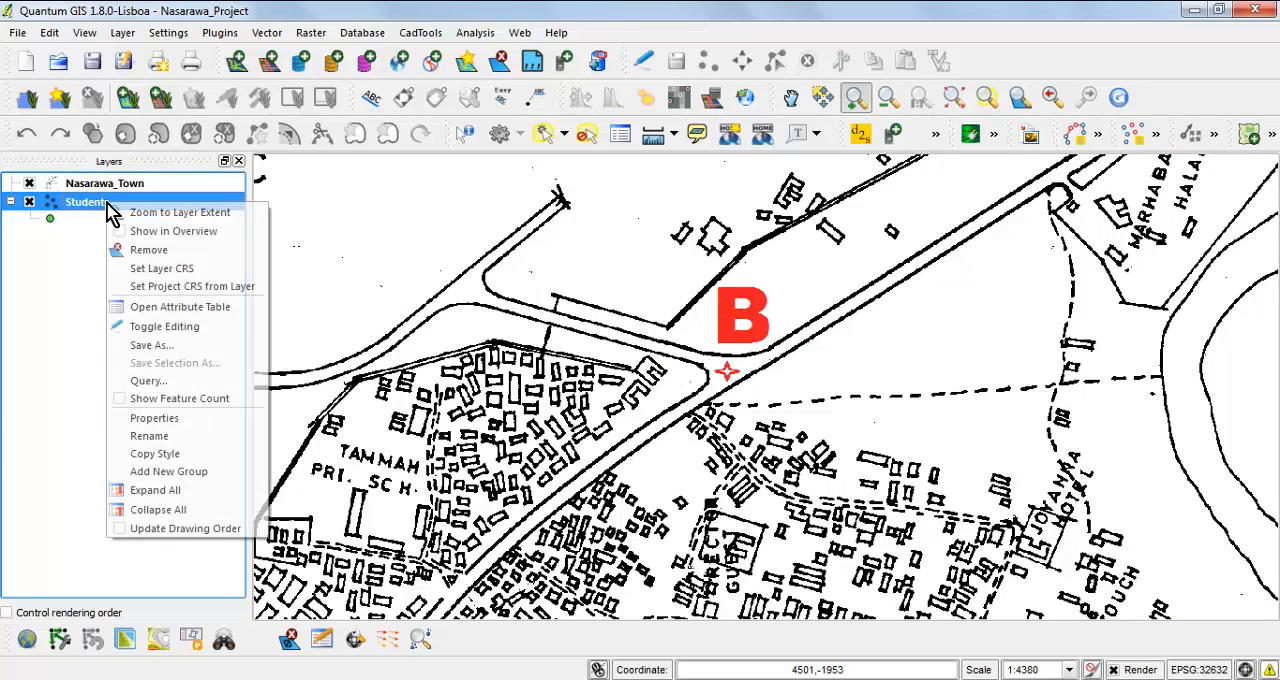
left_click(184, 214)
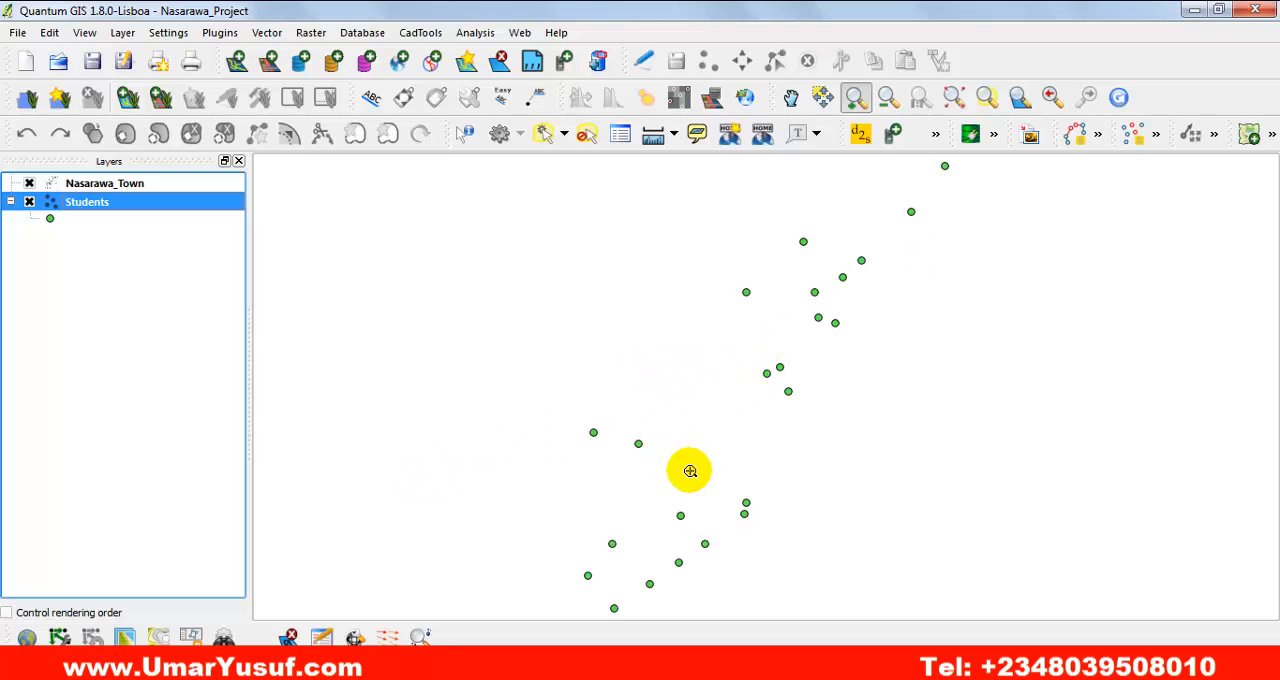
left_click(147, 186)
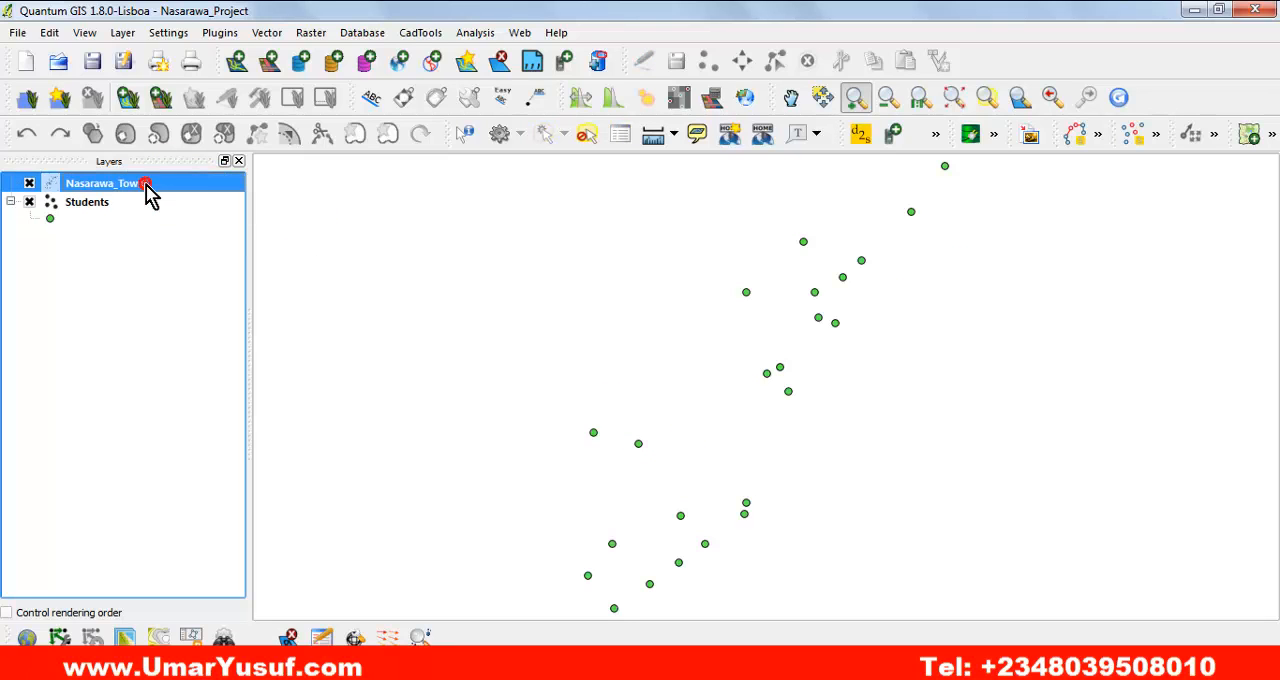
Zoom to the extent of the Nasarawa_Town raster layer.
right_click(147, 192)
left_click(165, 197)
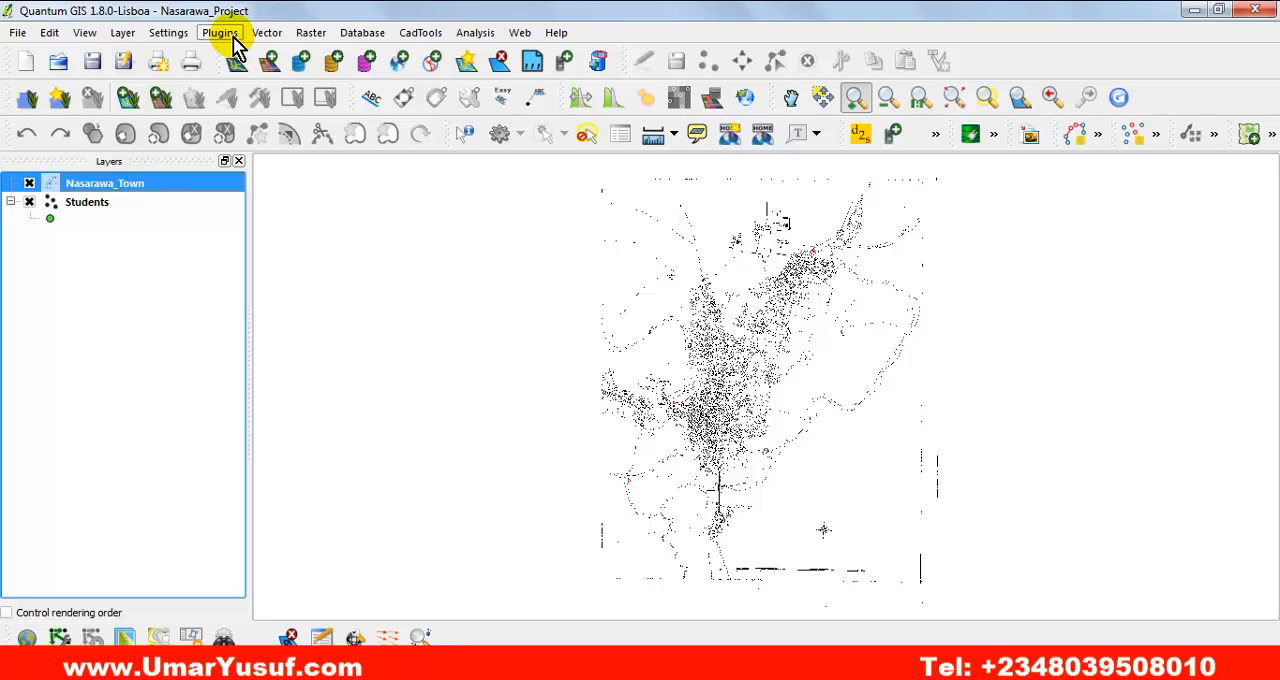
left_click(222, 33)
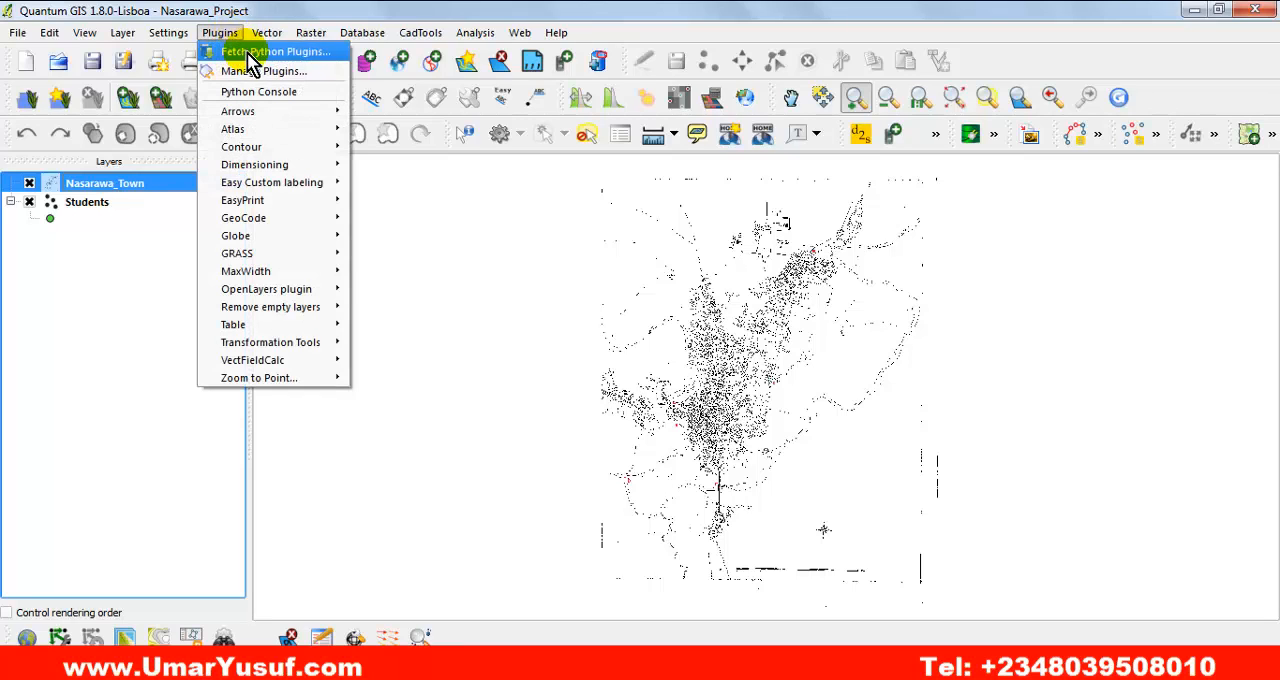
left_click(247, 14)
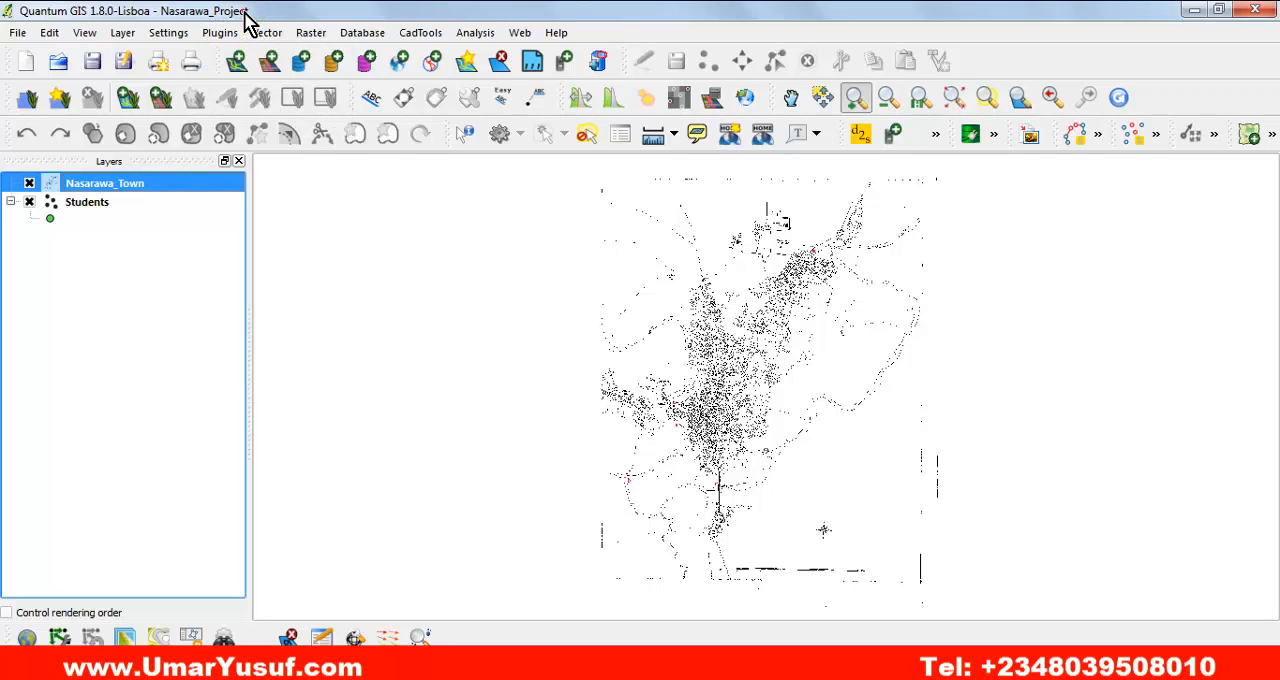
Review the plugins, repositories and options in the Python Plugin Installer, and close it.
left_click(222, 36)
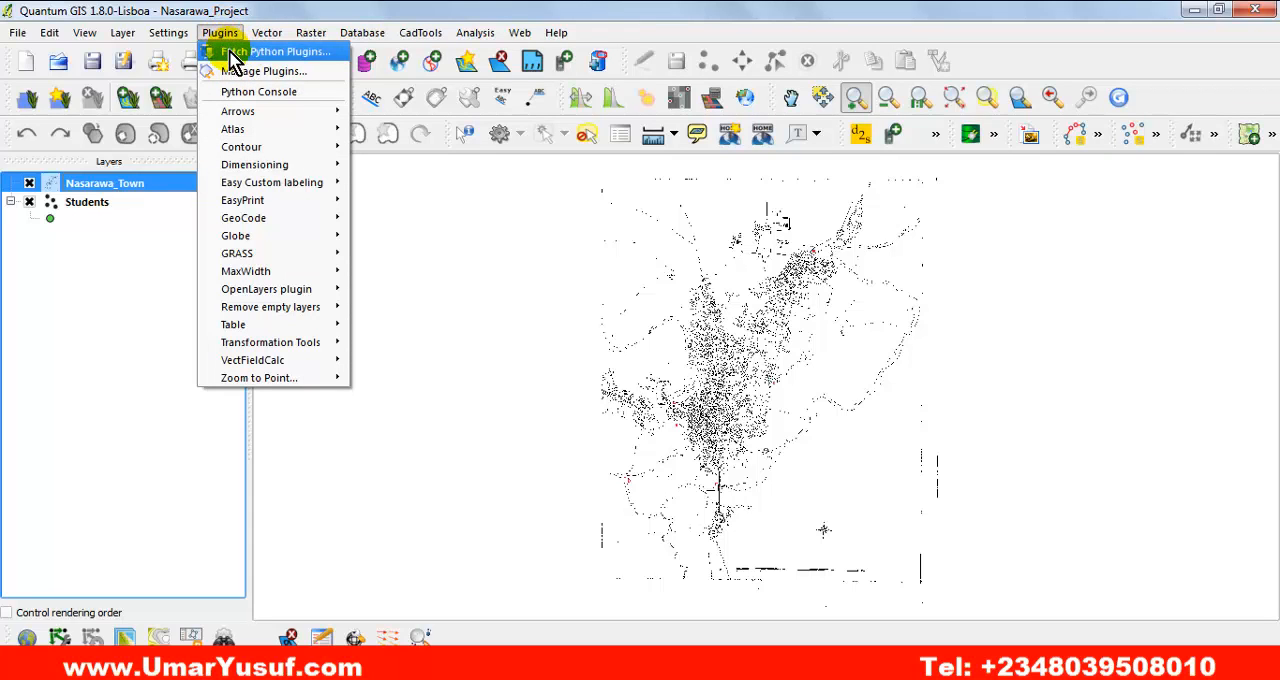
left_click(300, 60)
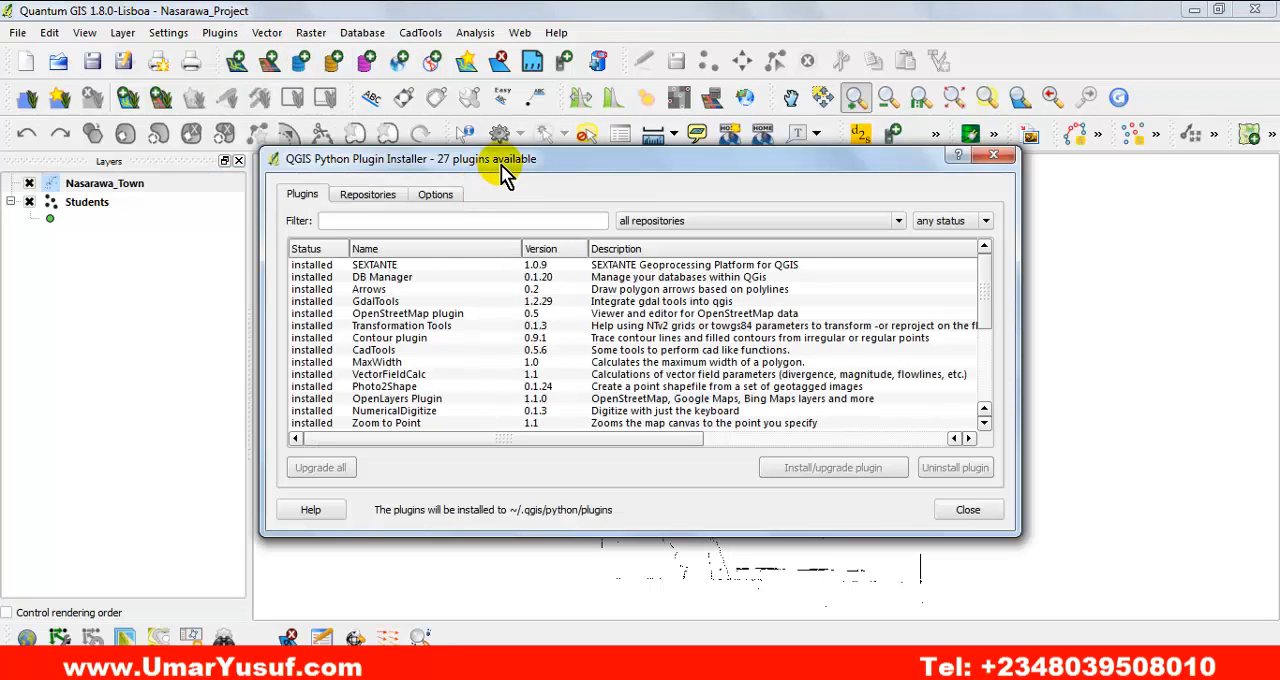
left_click_drag(503, 166, 483, 172)
left_click(350, 196)
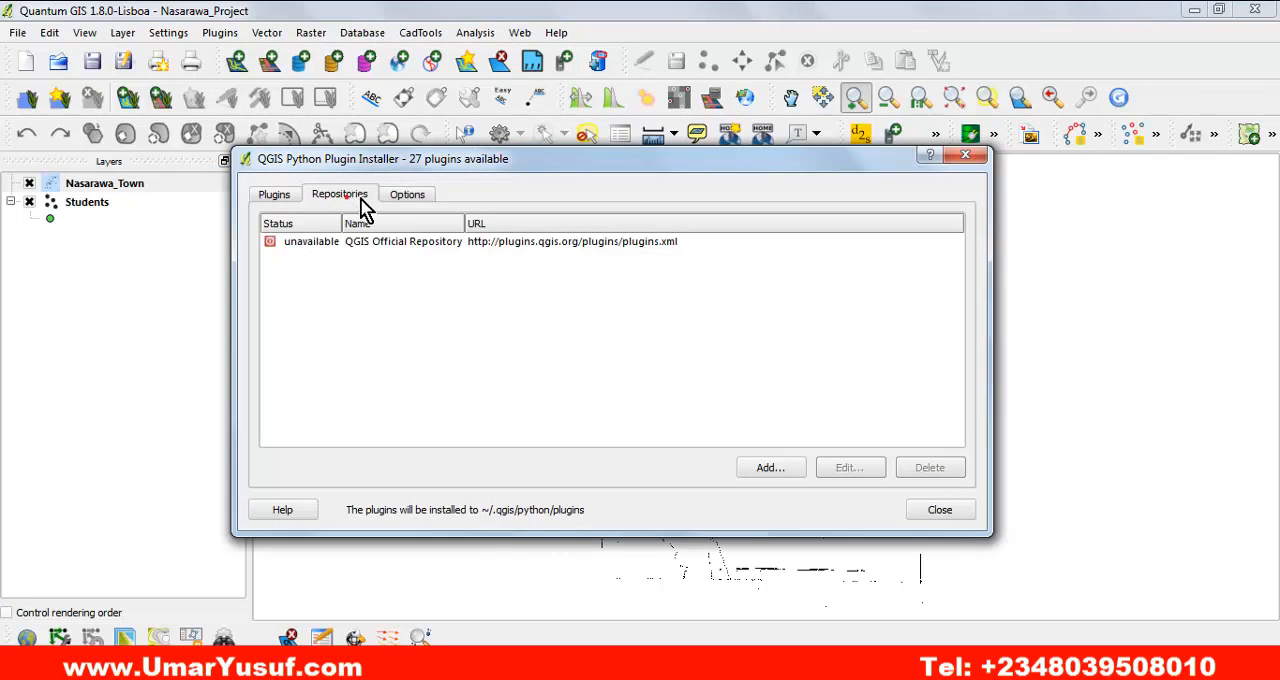
left_click(410, 195)
left_click(275, 195)
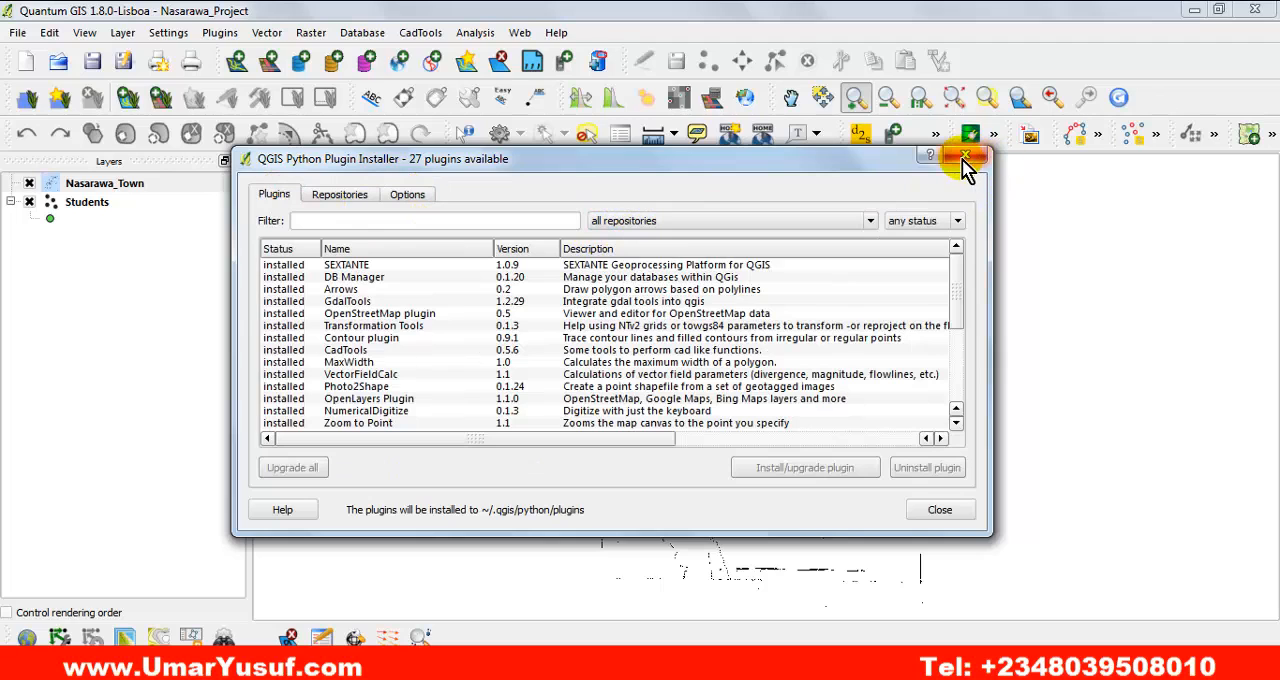
left_click(938, 511)
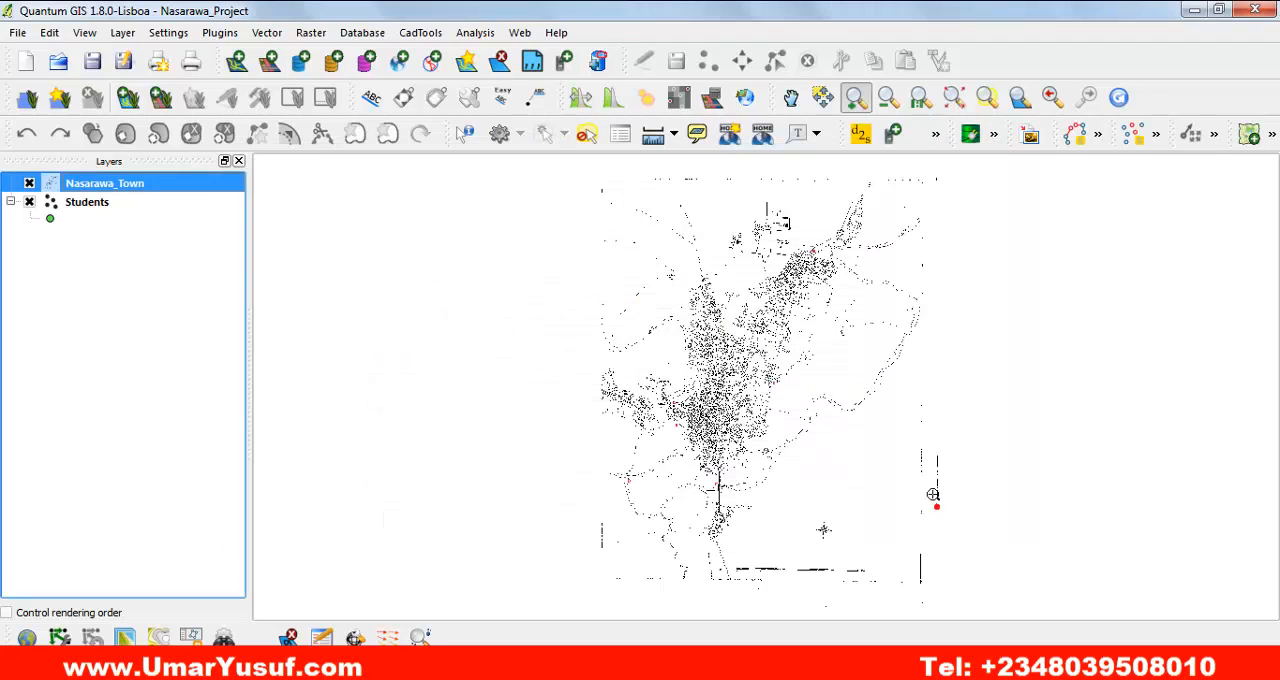
Examine the list of plugins in the Plugin Manager and close it without changes.
left_click(219, 34)
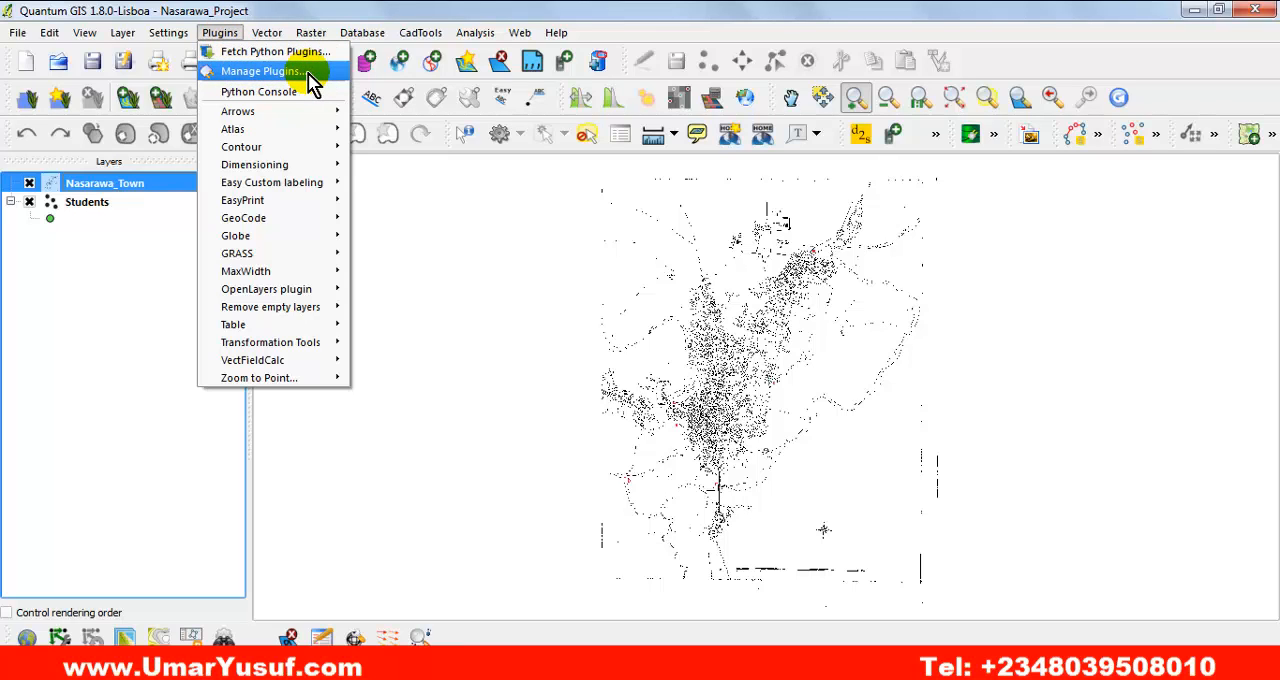
left_click(220, 34)
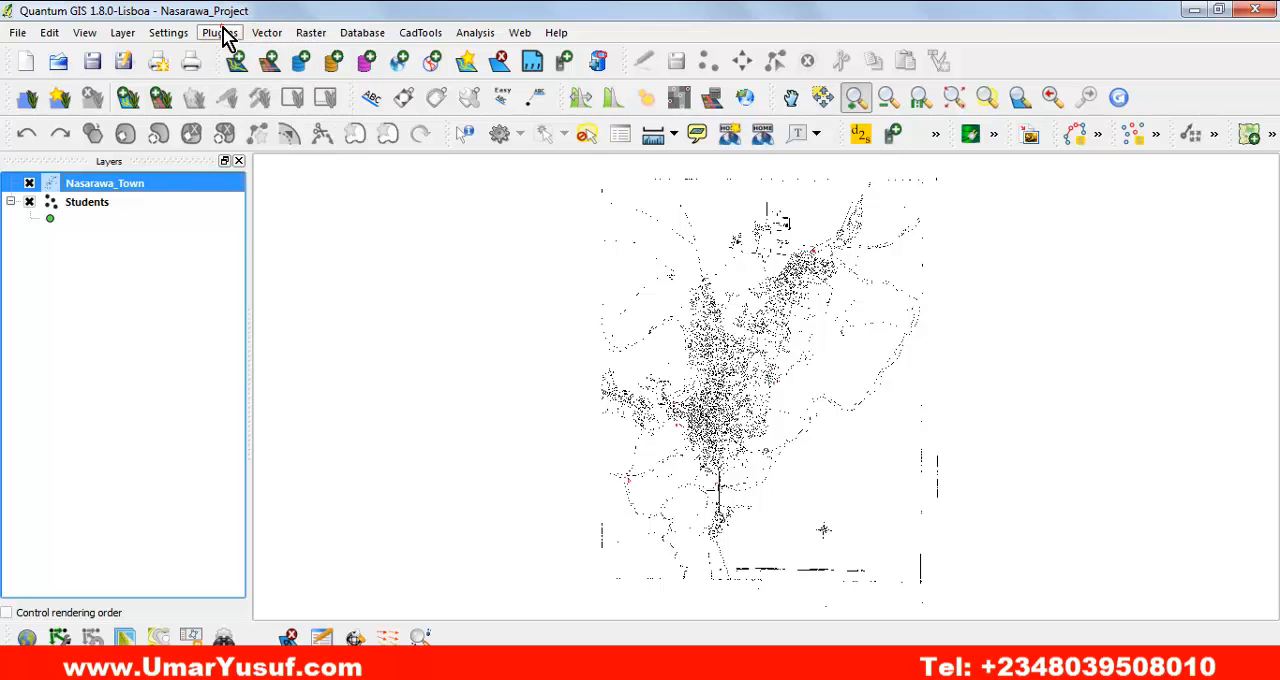
left_click(224, 35)
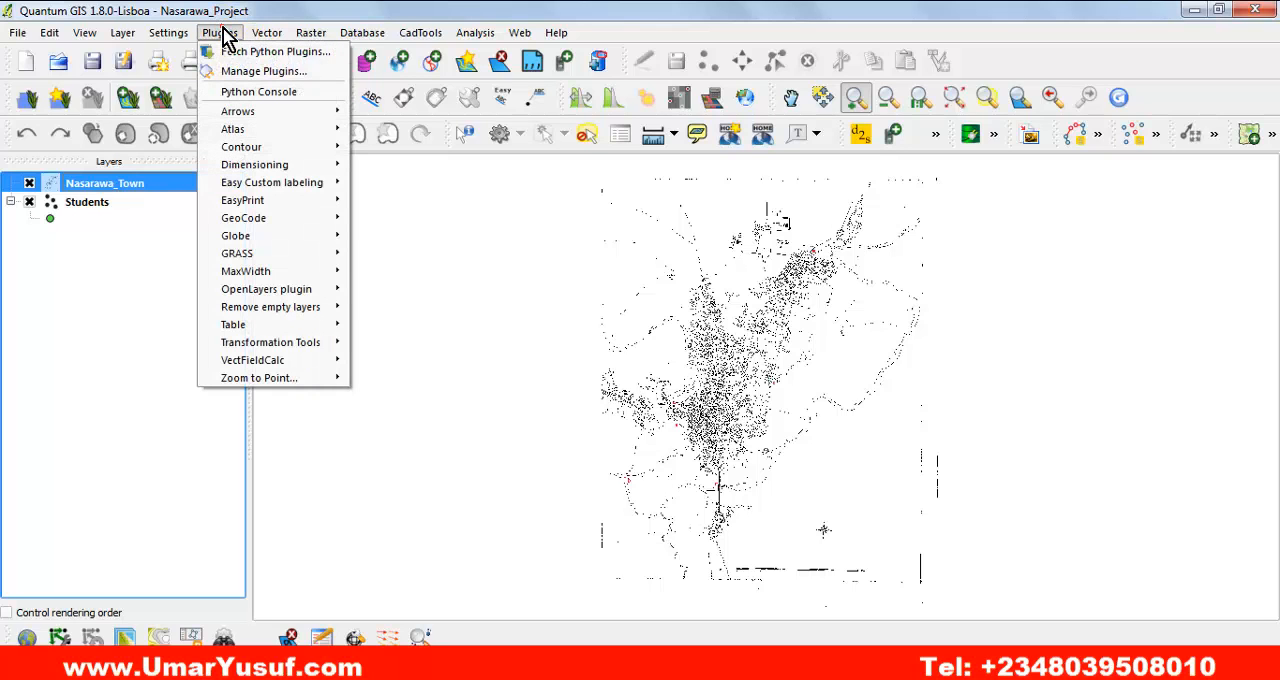
left_click(292, 73)
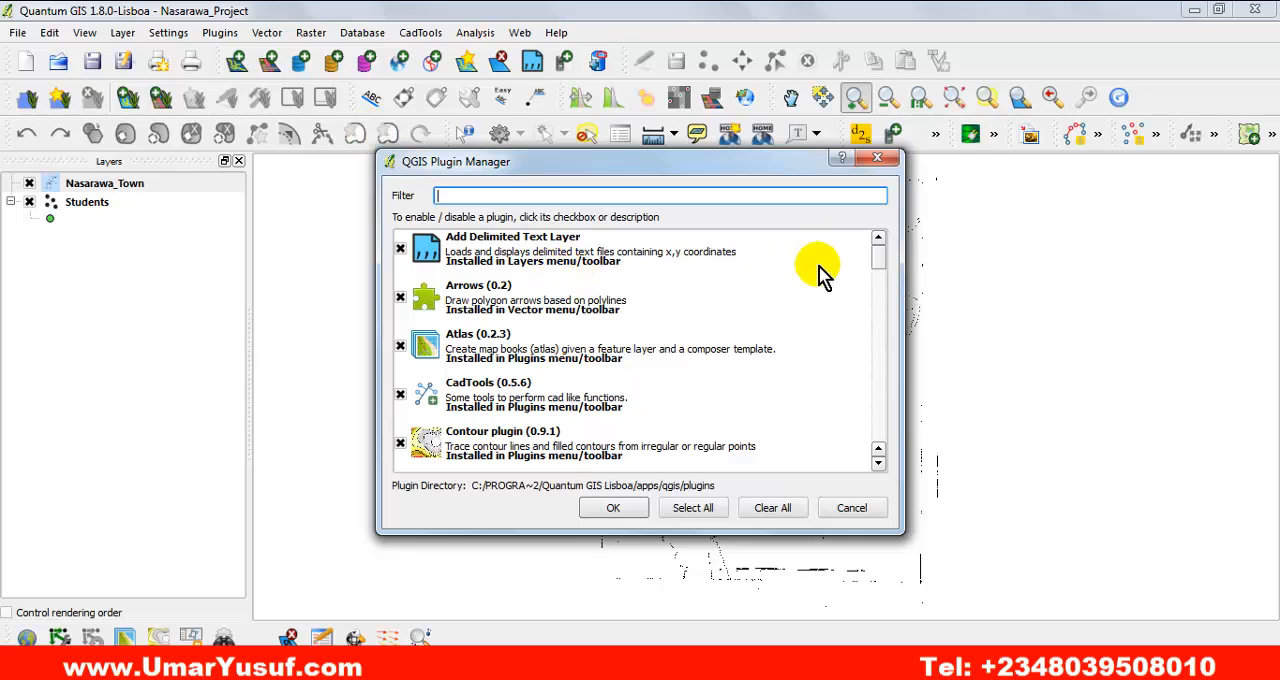
mouse_move(884, 262)
left_mouse_down()
mouse_move(866, 449)
mouse_move(877, 250)
left_mouse_up()
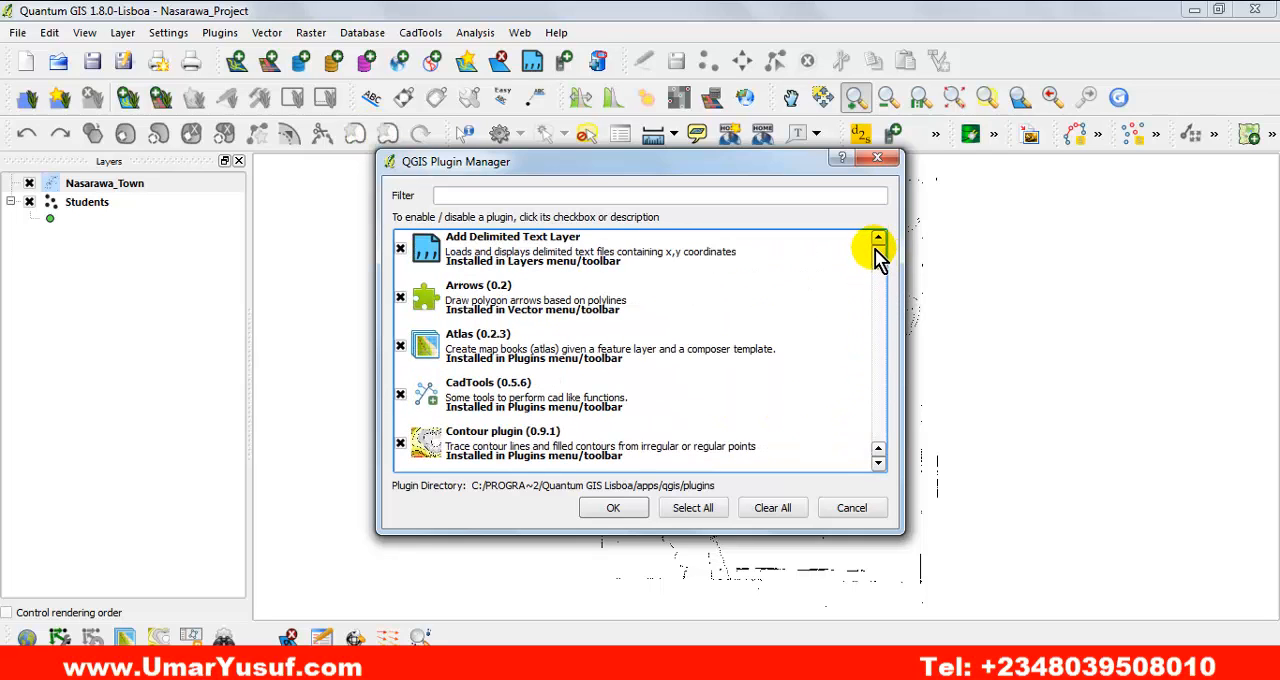
left_click(877, 158)
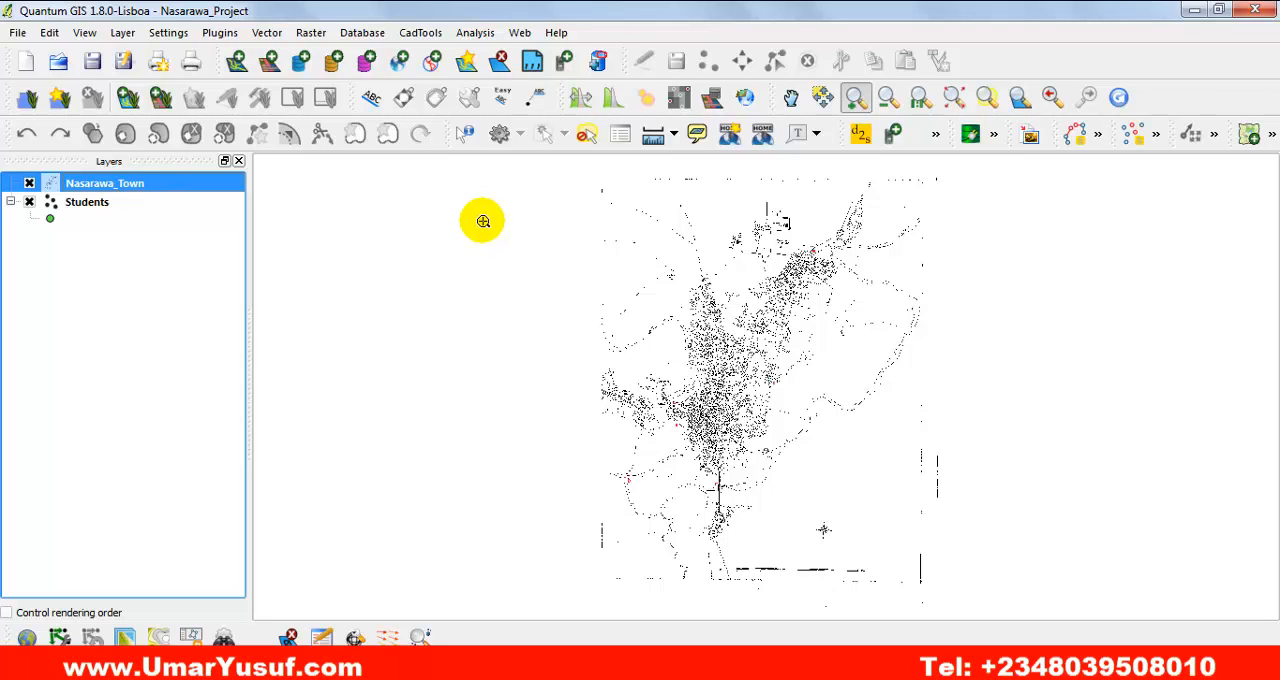
Check whether the Georeferencer is available among the raster tools.
left_click(308, 40)
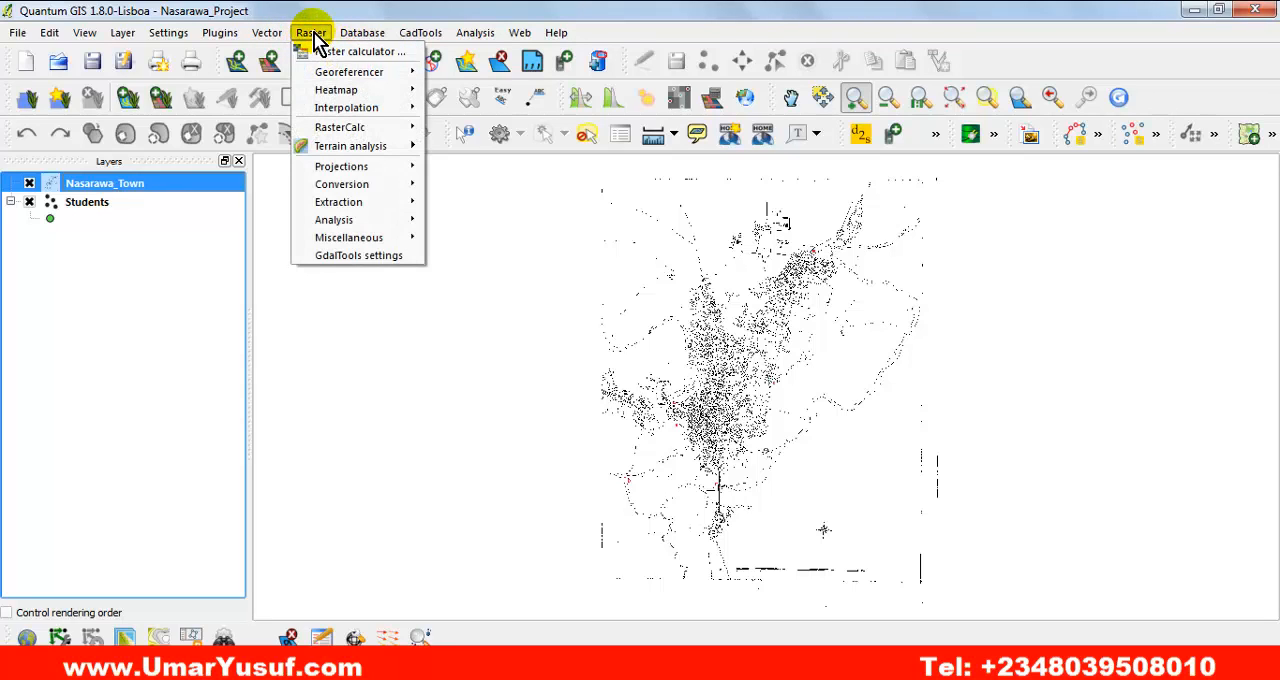
mouse_move(325, 78)
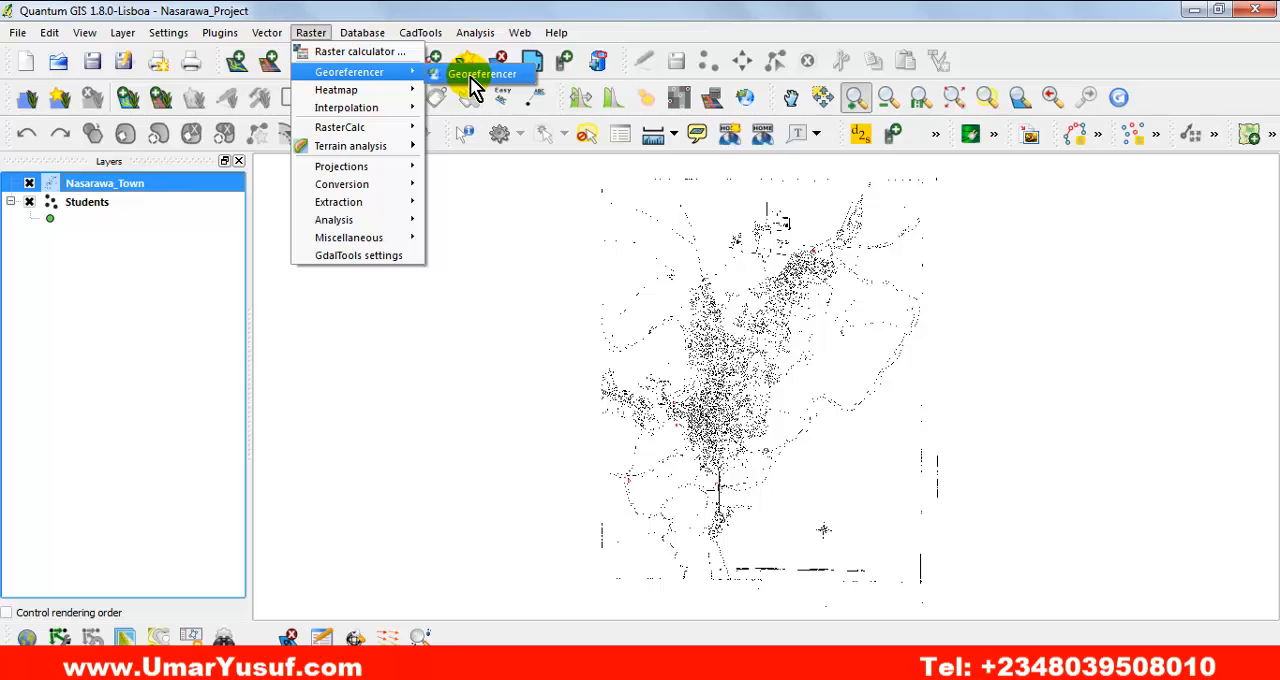
left_click(322, 30)
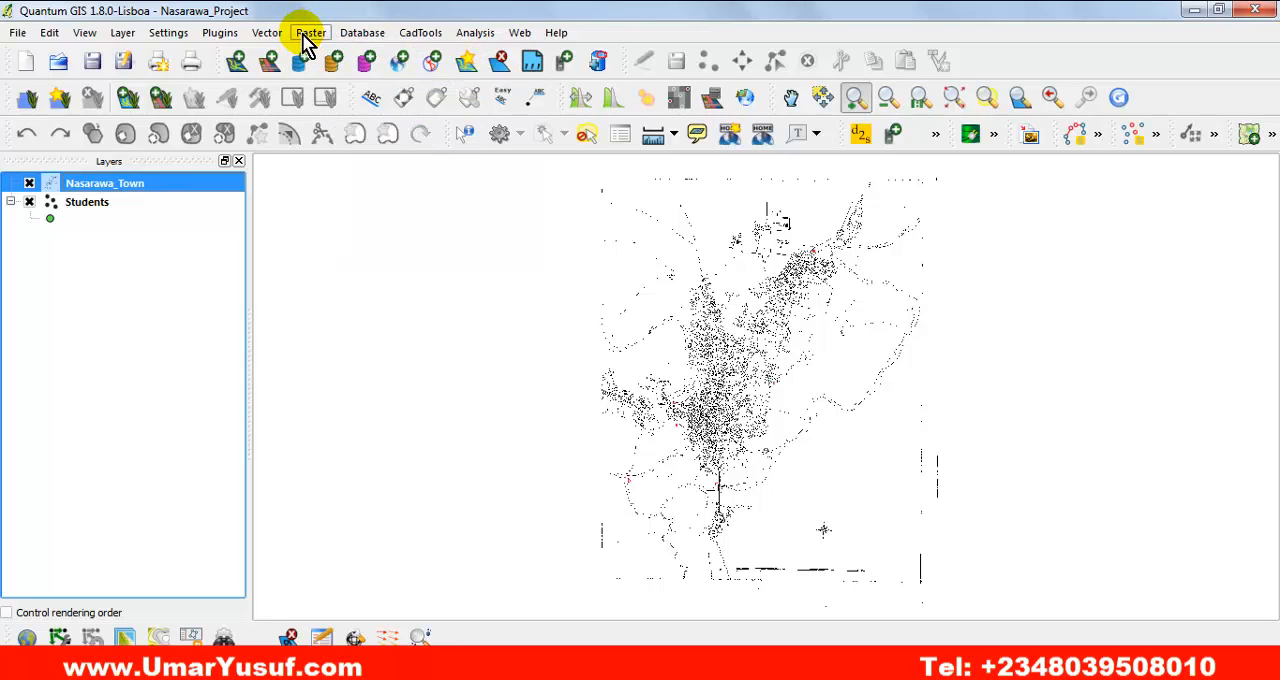
left_click(302, 37)
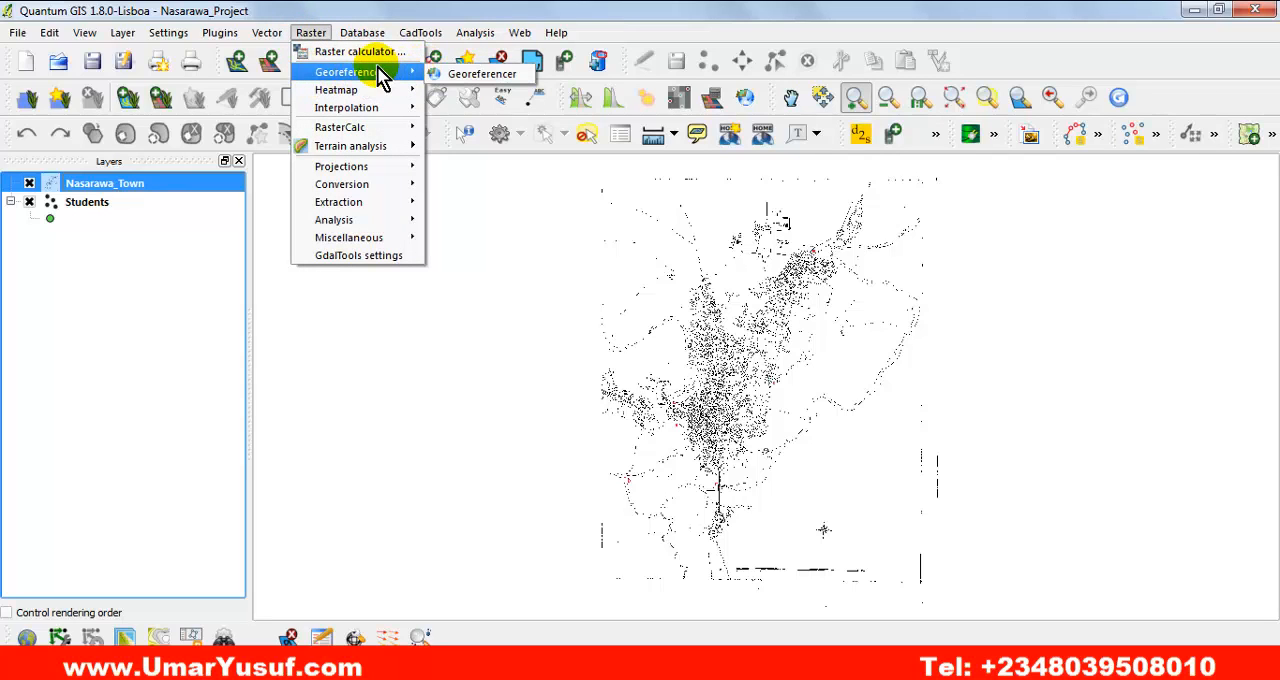
left_click(281, 6)
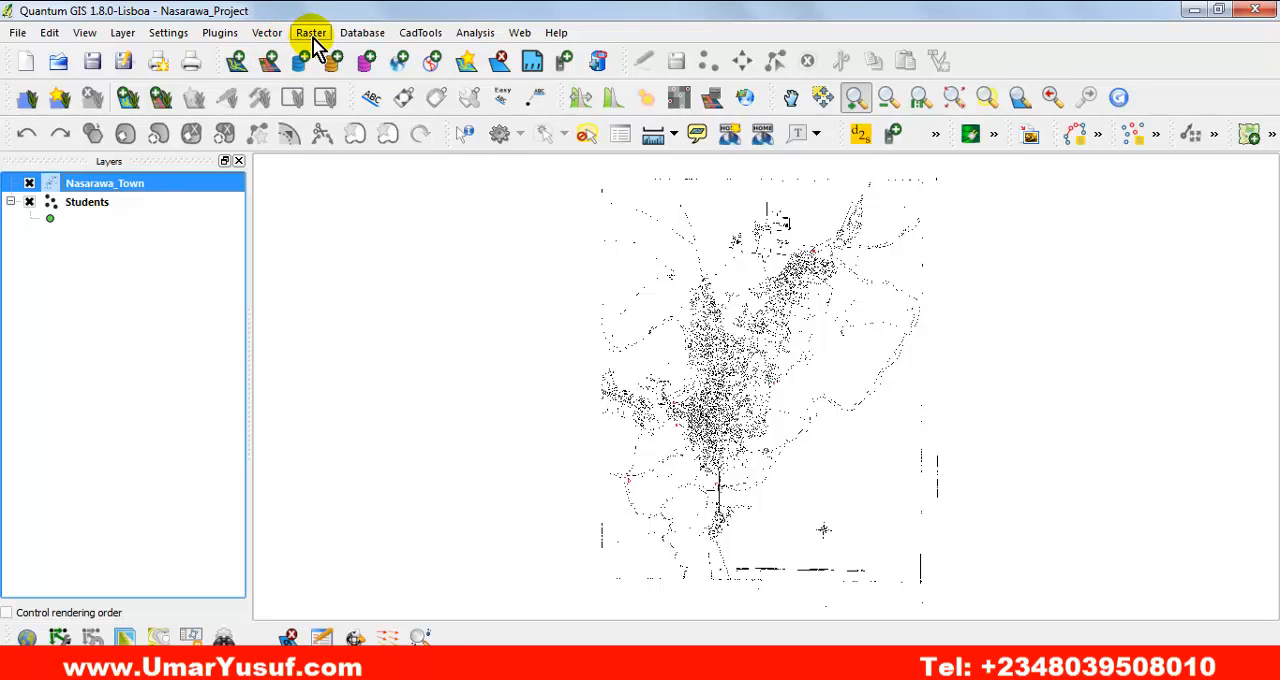
Filter the Plugin Manager's list for "geo" and disable the Georeferencer GDAL plugin.
left_click(220, 36)
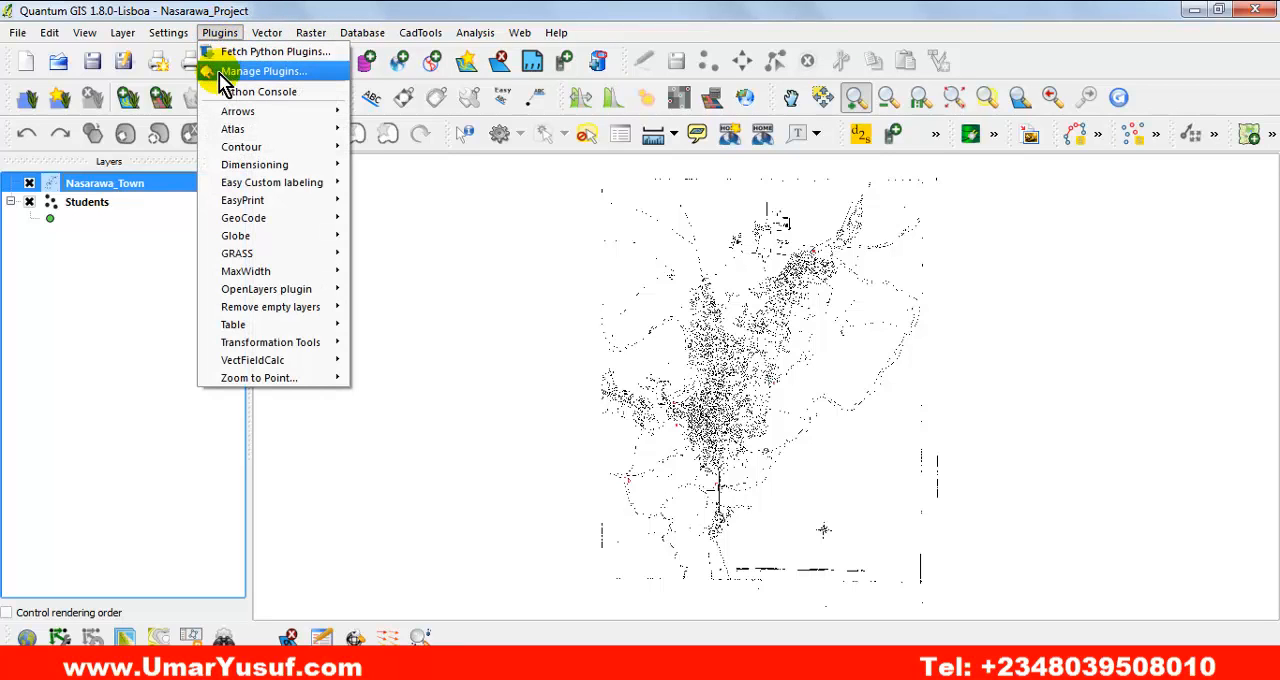
left_click(319, 71)
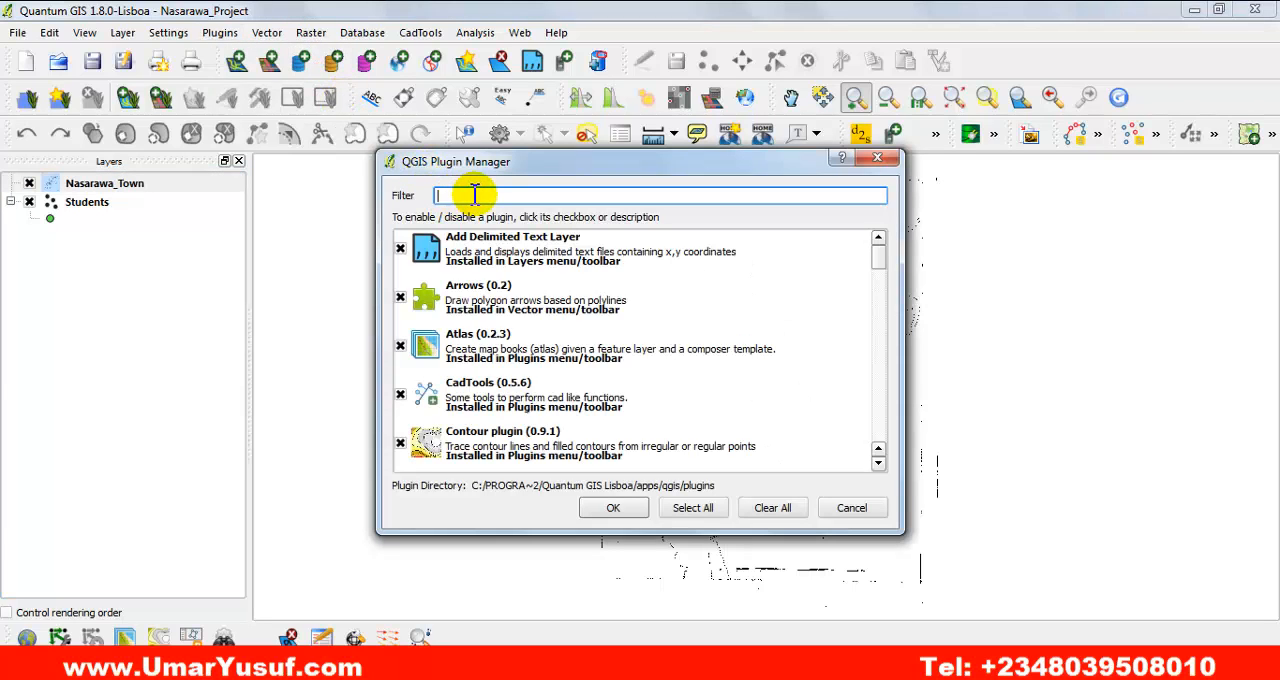
type("ge")
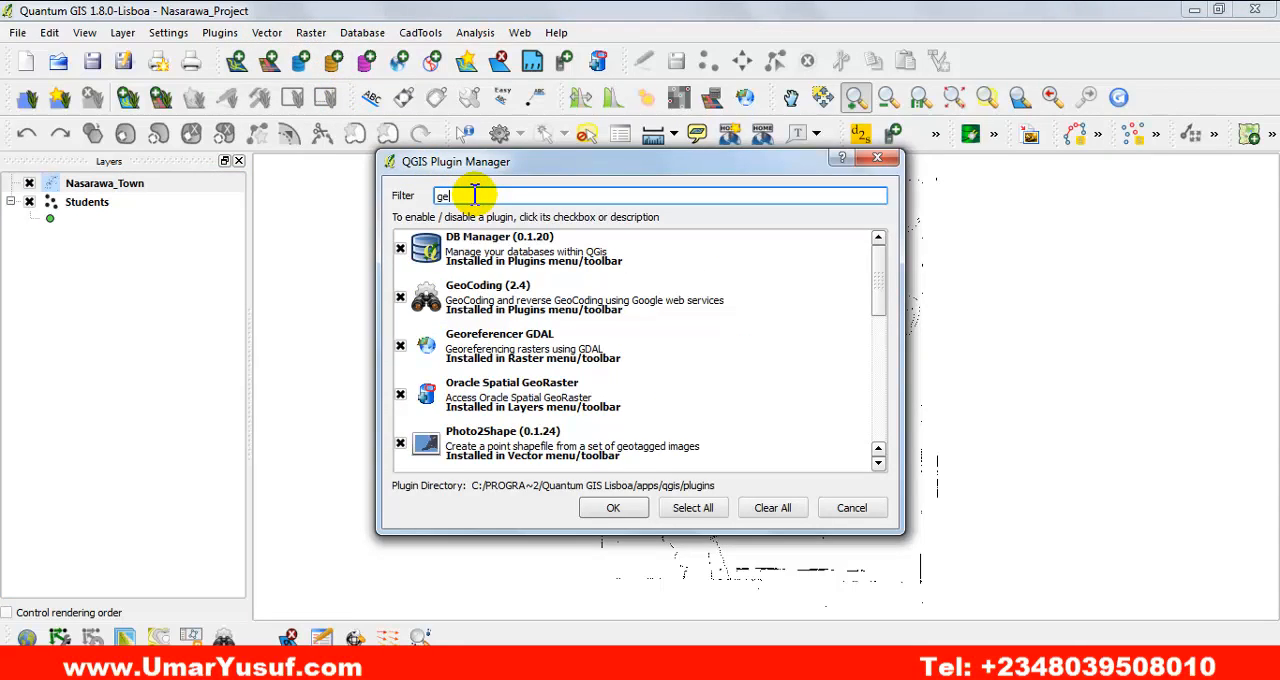
type("o")
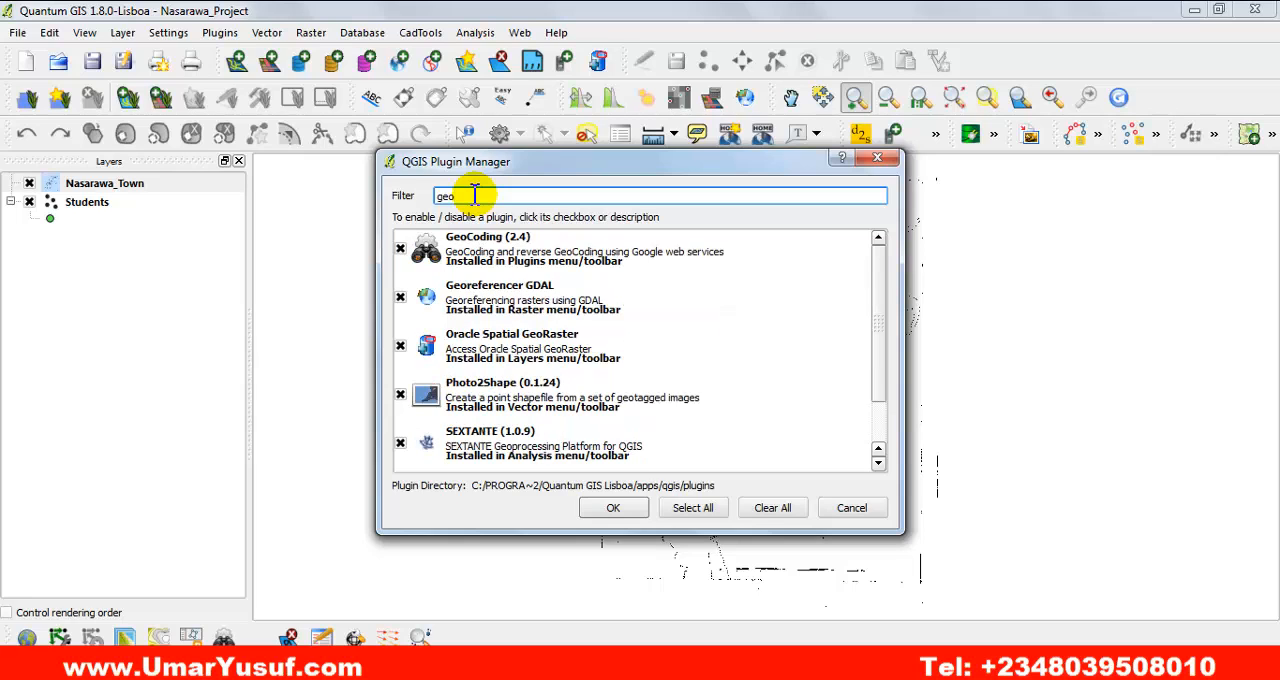
left_click(485, 297)
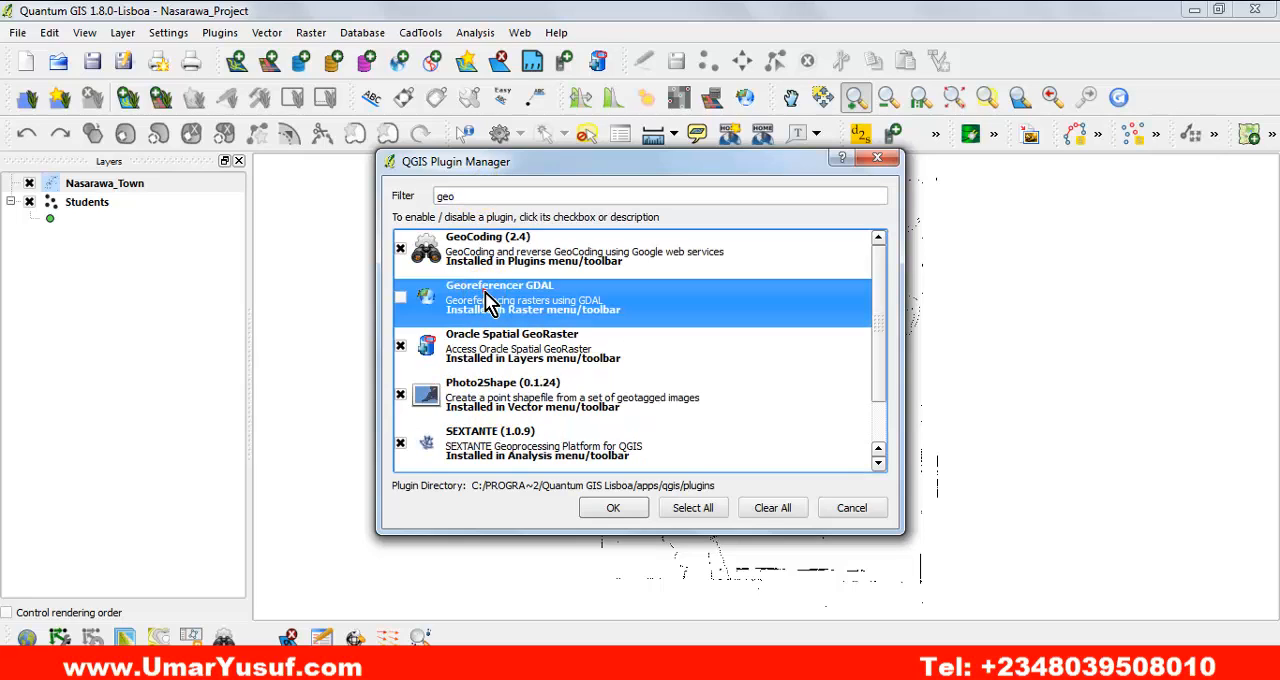
left_click(400, 298)
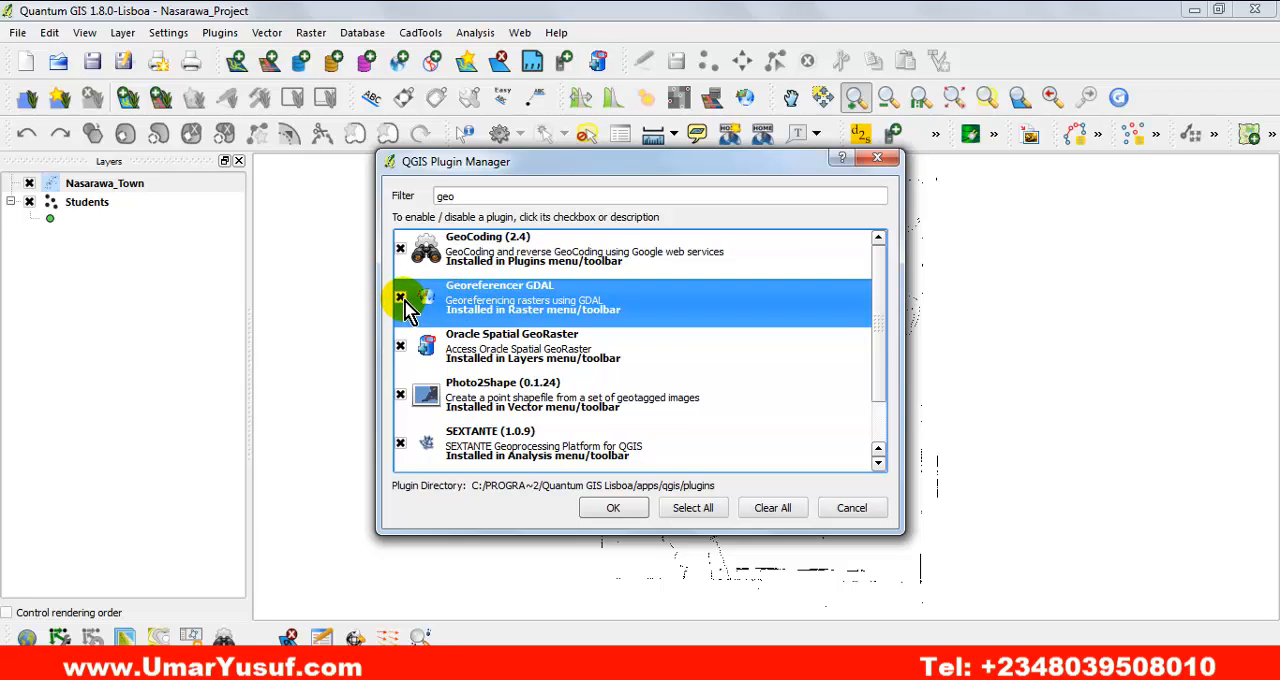
left_click(402, 300)
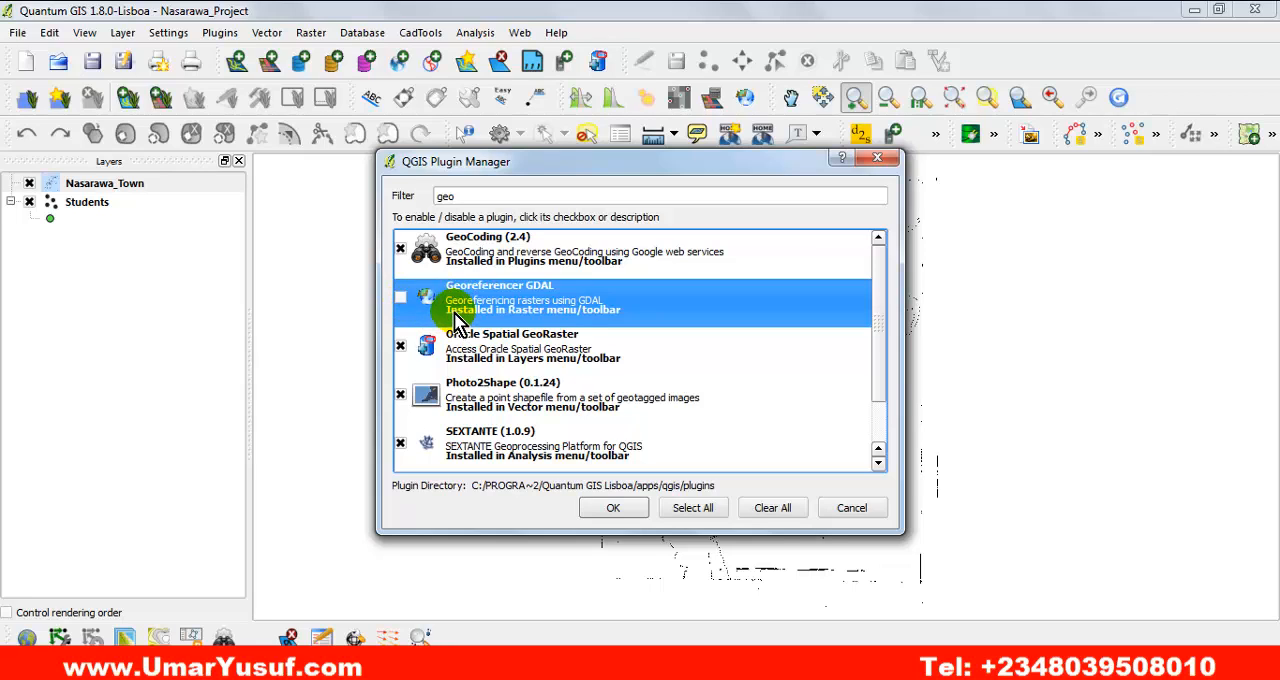
left_click(400, 298)
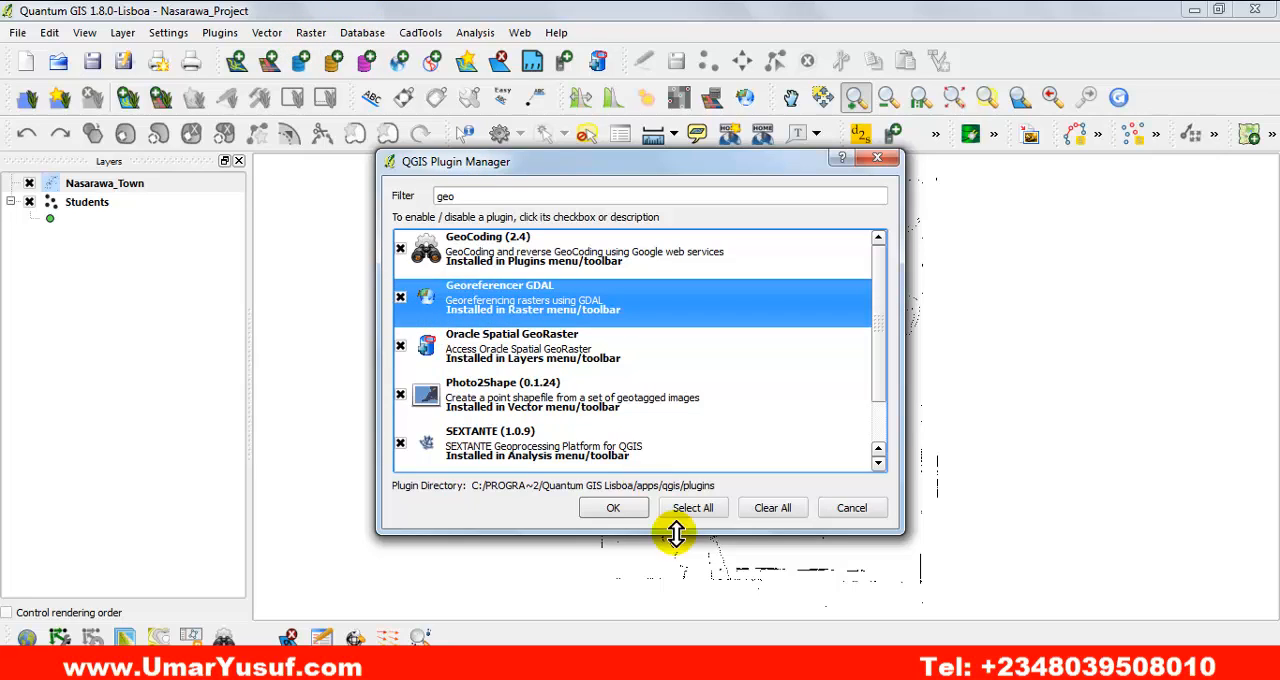
left_click(400, 297)
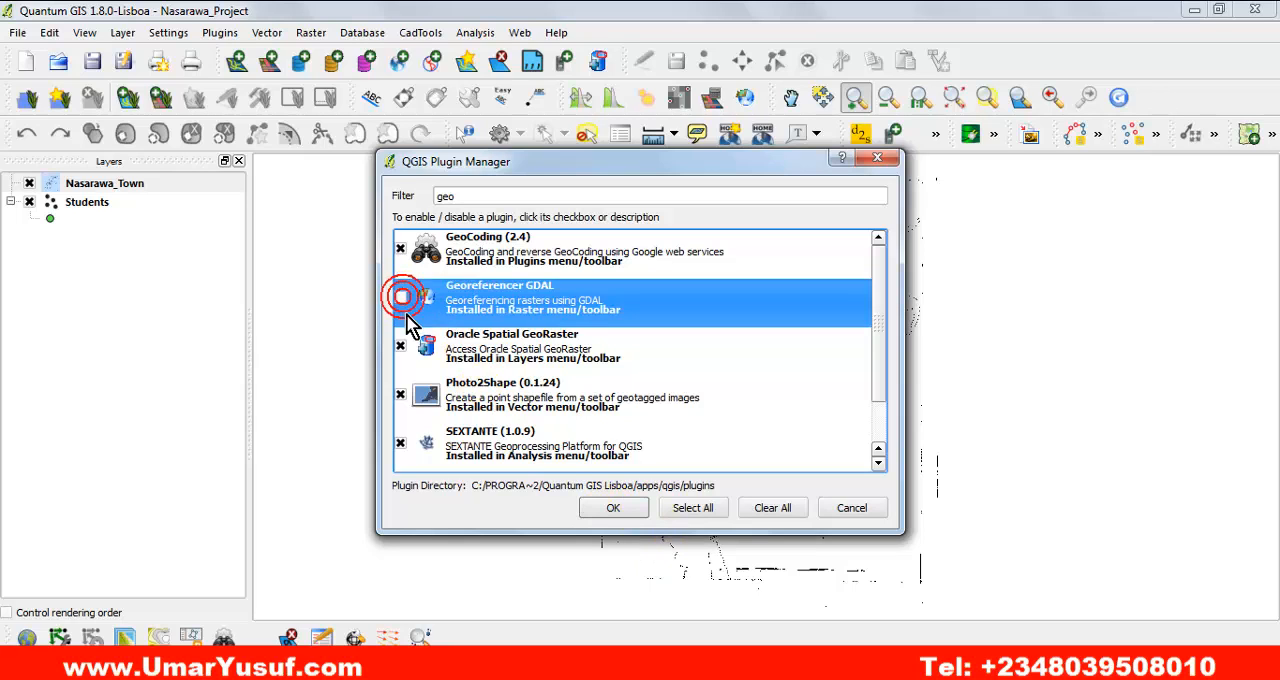
left_click(605, 510)
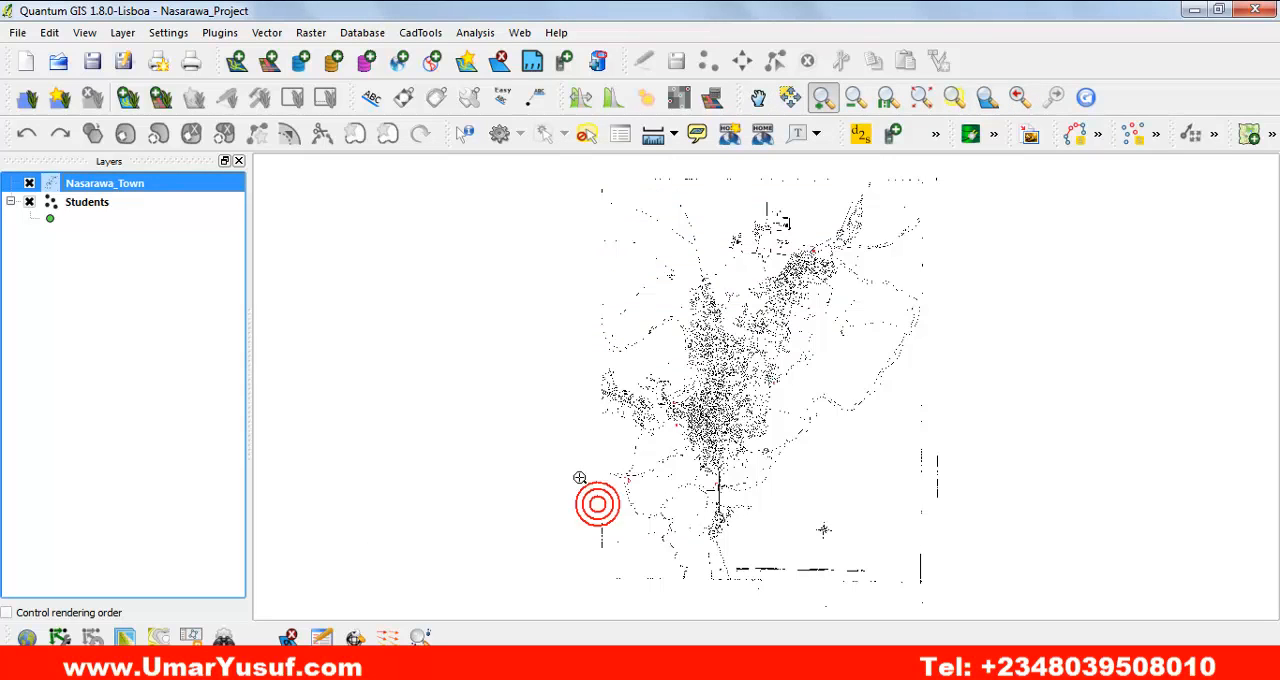
Look through the raster tools again to see the effect of disabling the Georeferencer plugin.
left_click(310, 32)
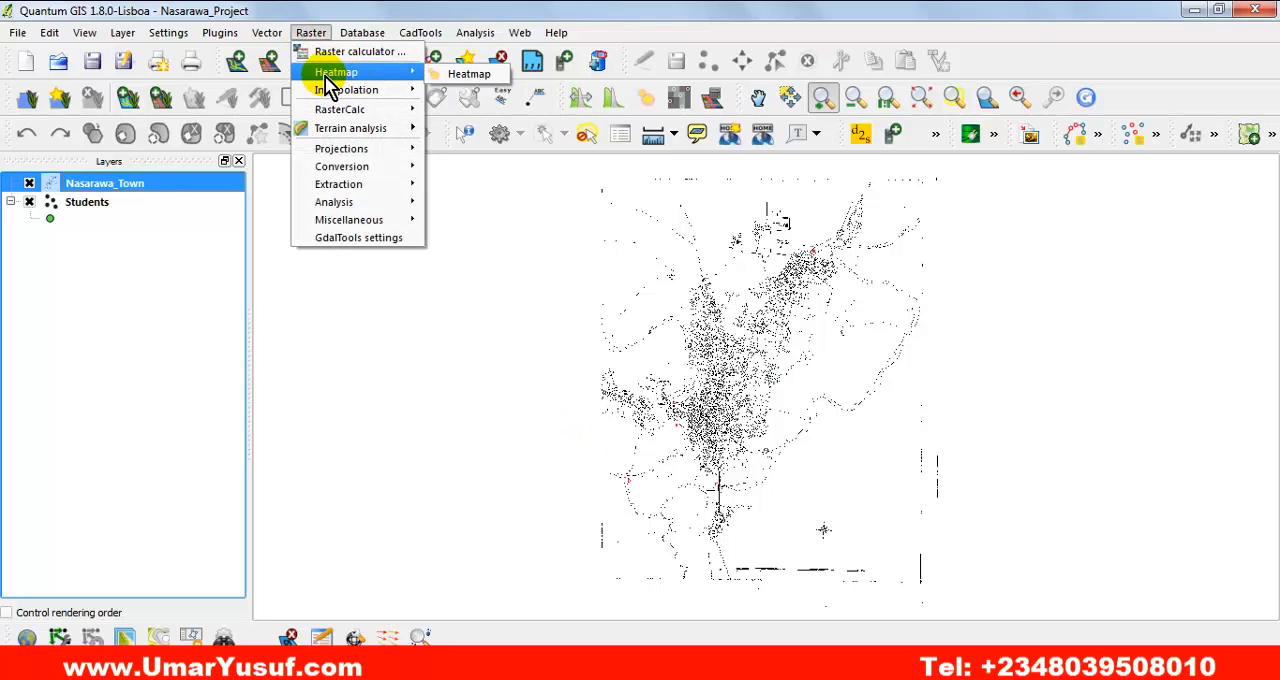
mouse_move(358, 84)
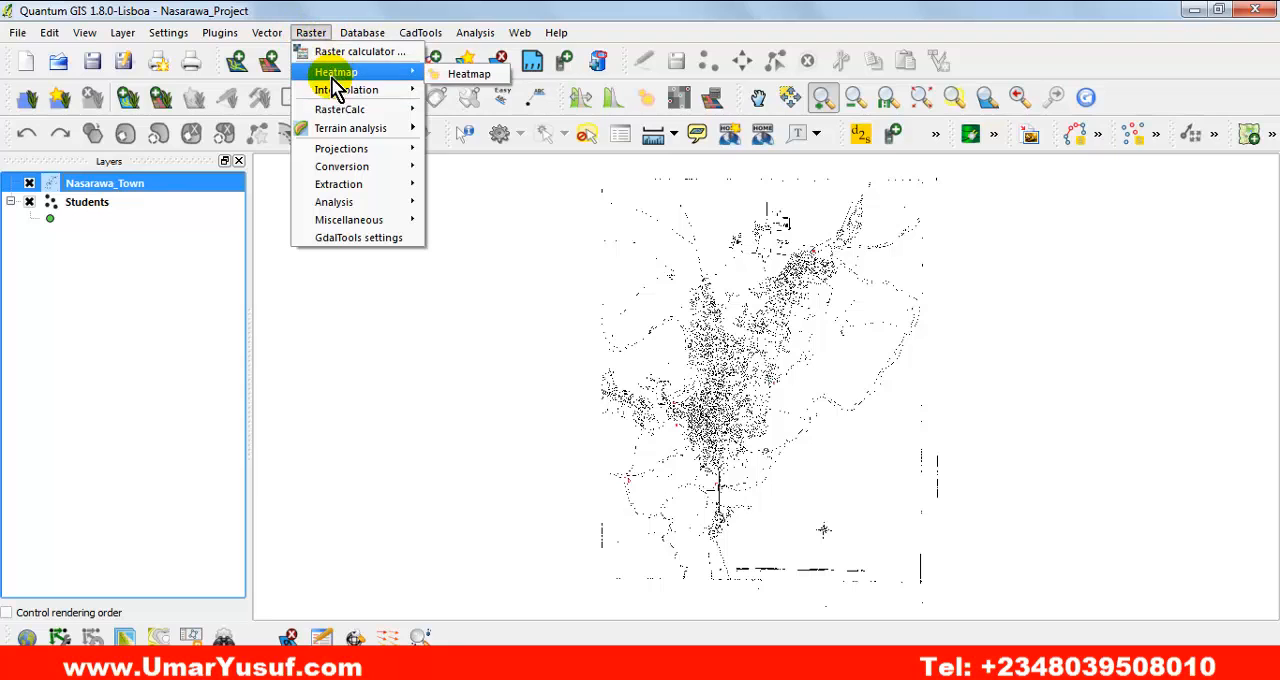
mouse_move(348, 110)
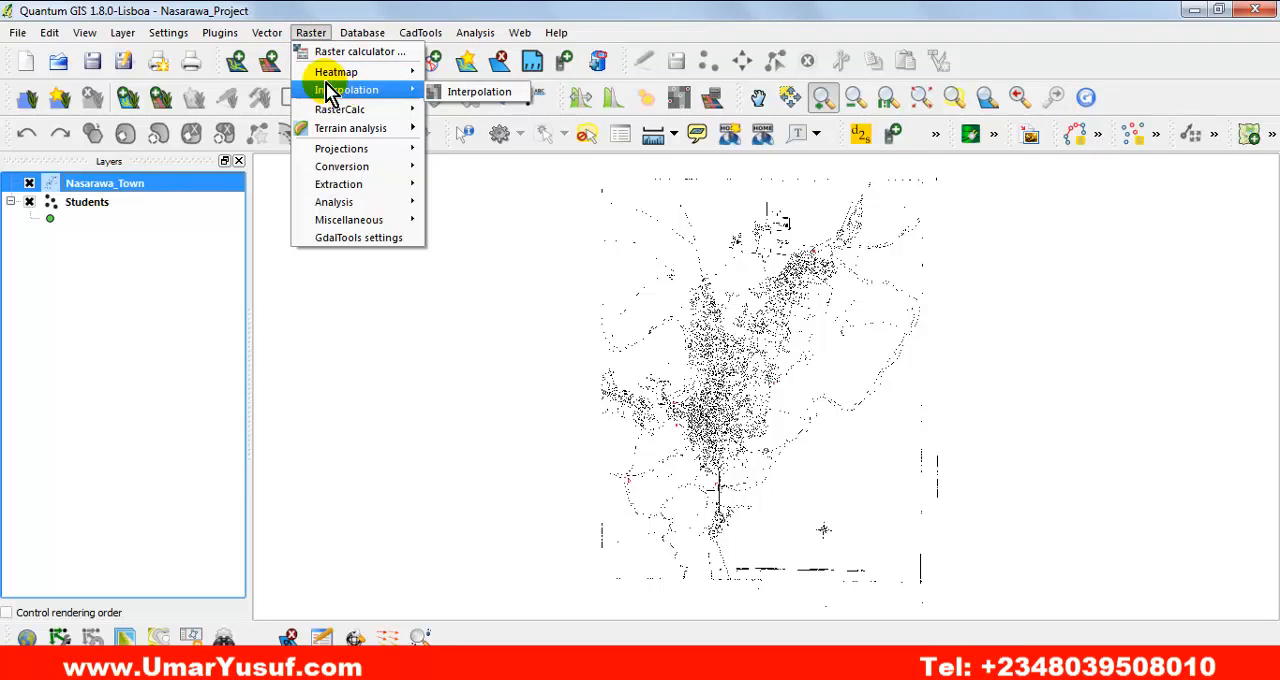
Filter the Plugin Manager's list for "geo" and enable the Georeferencer GDAL plugin.
mouse_move(220, 34)
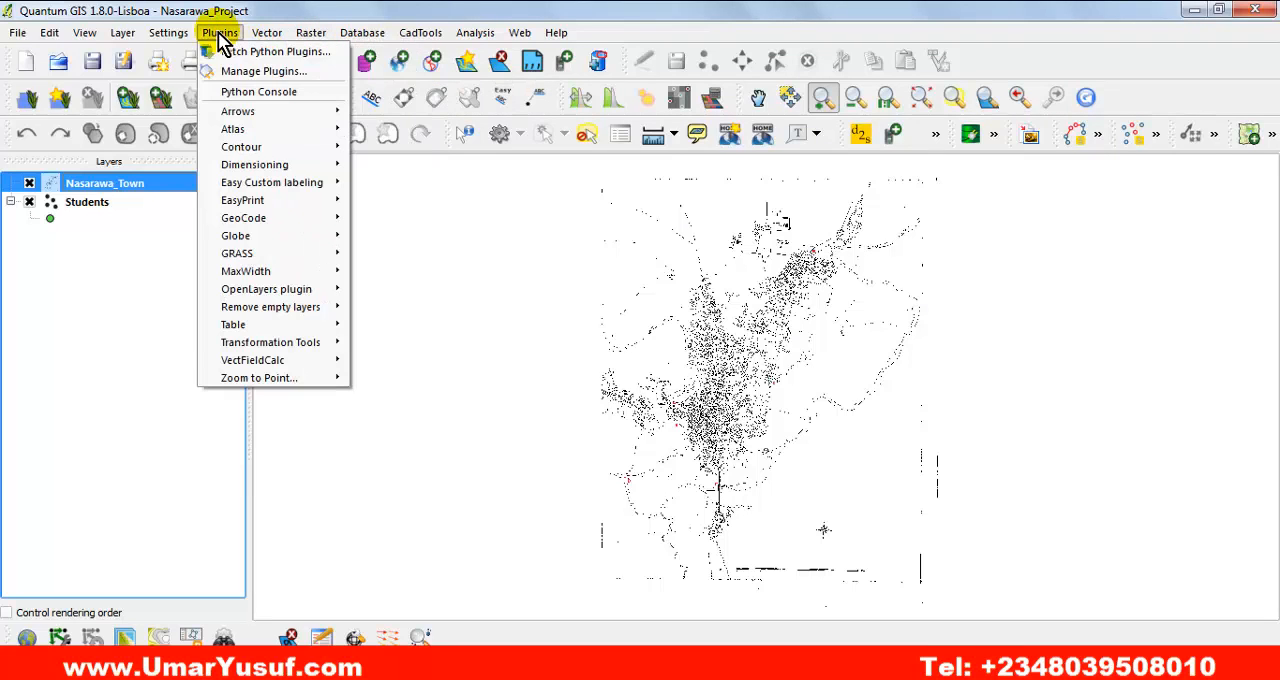
left_click(290, 72)
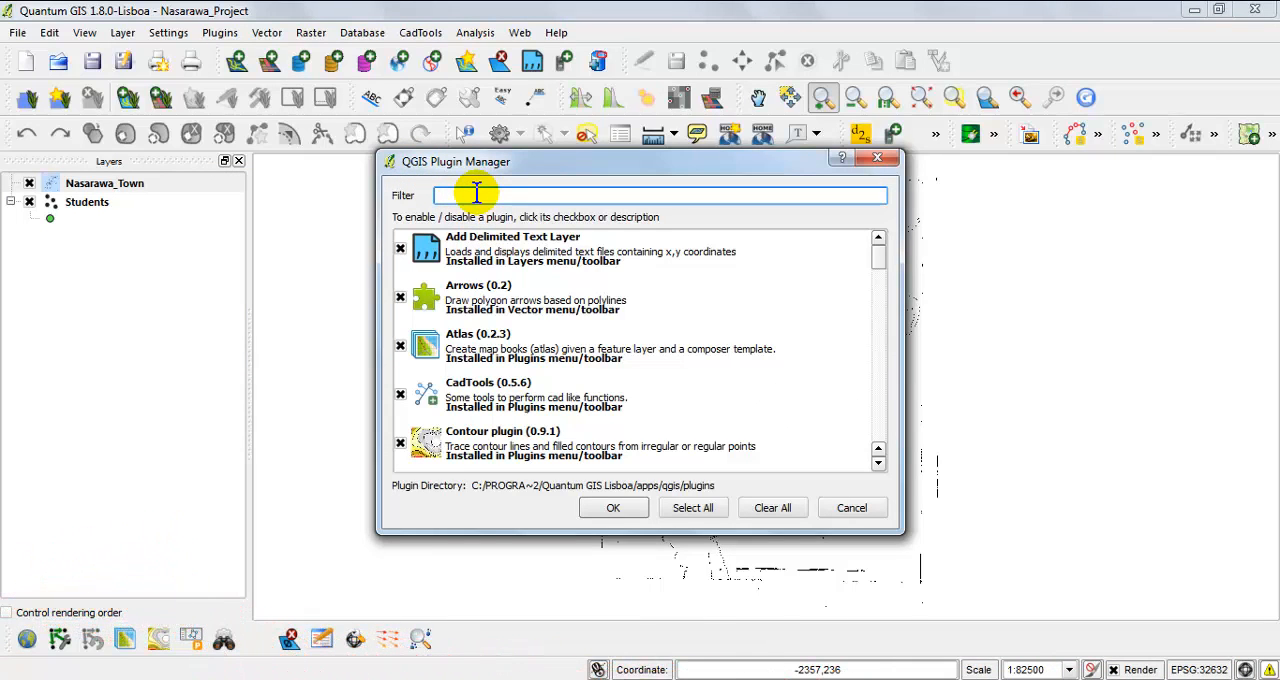
type("geo")
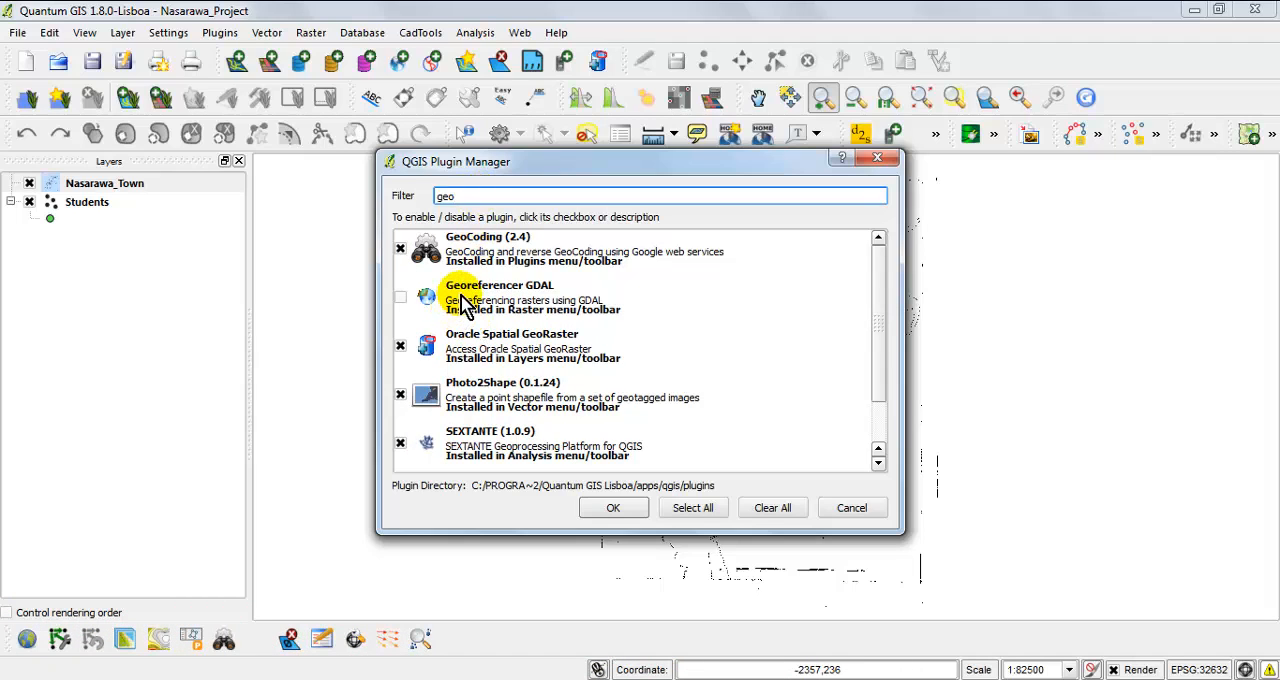
left_click(401, 297)
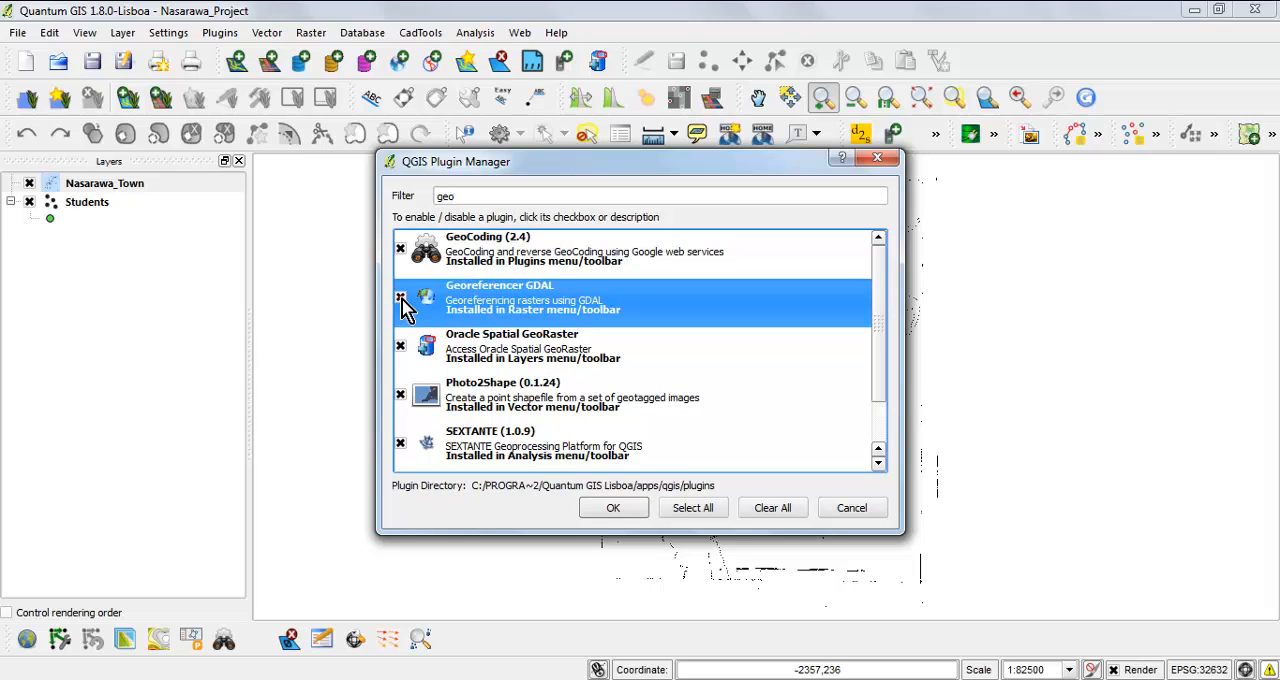
left_click(613, 510)
Check the raster tools for the Georeferencer entry after enabling its plugin.
left_click(321, 38)
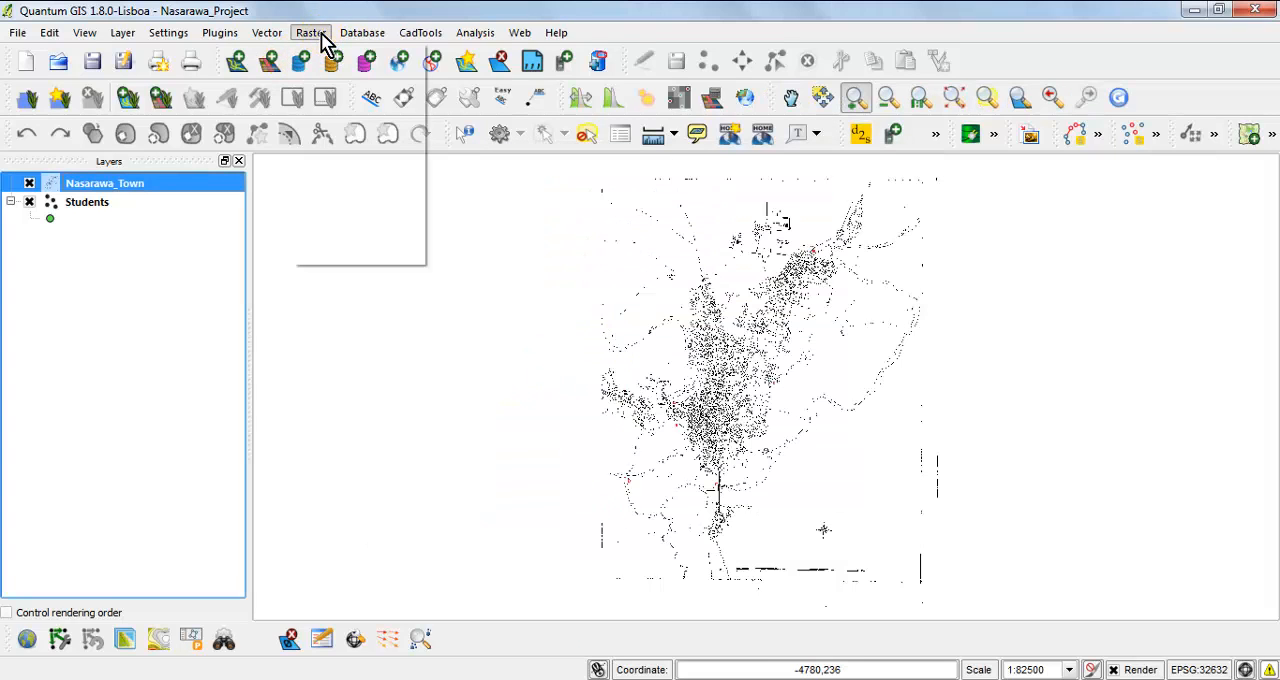
mouse_move(383, 85)
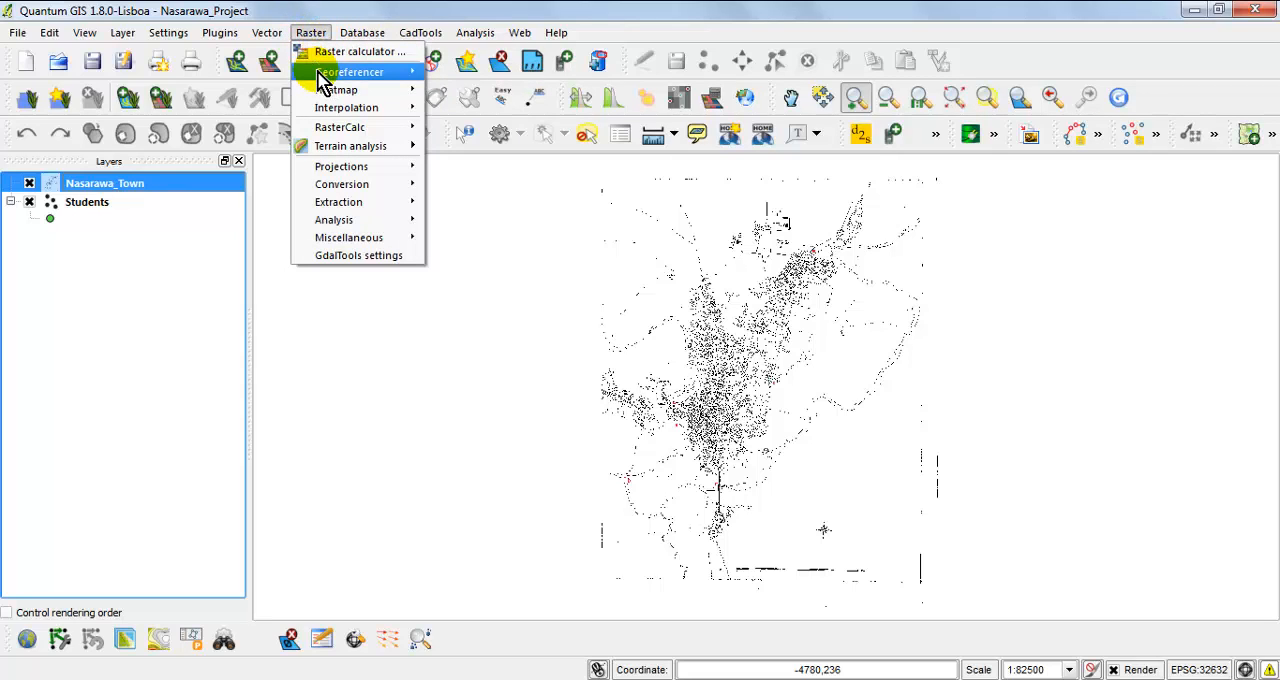
left_click(288, 14)
Filter the Plugin Manager's list for "geor", toggle the Georeferencer GDAL plugin off and on again, and accept.
left_click(219, 36)
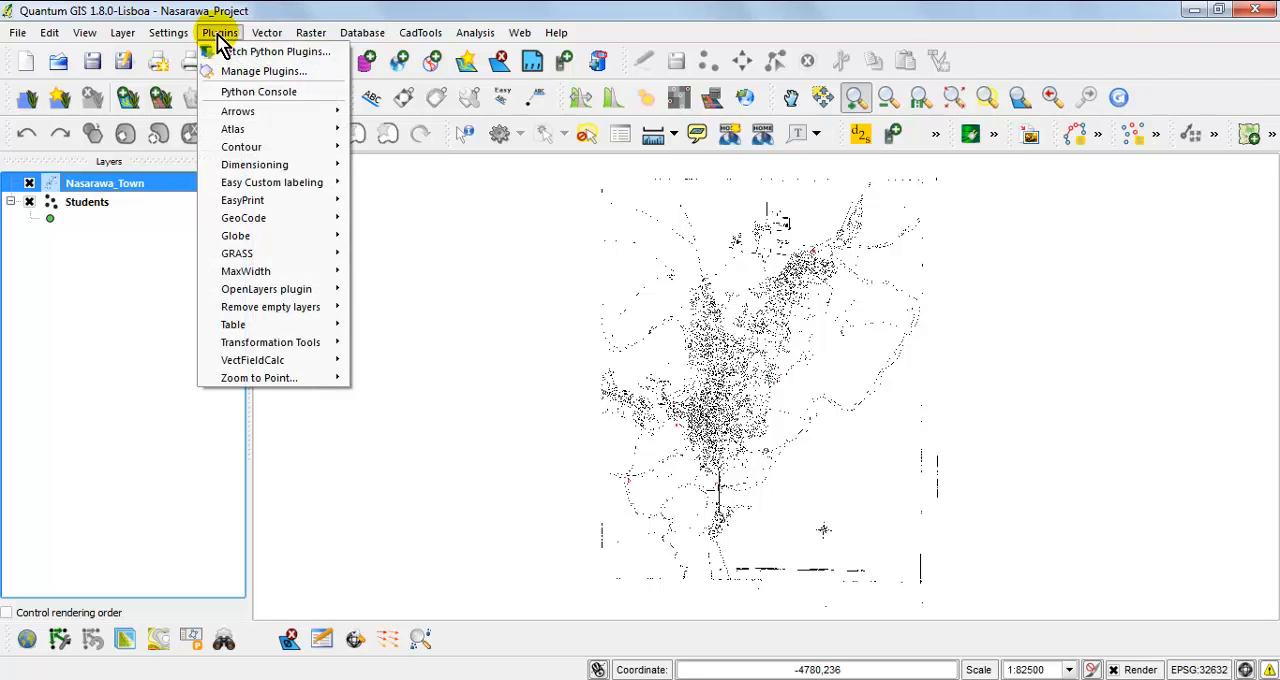
left_click(318, 72)
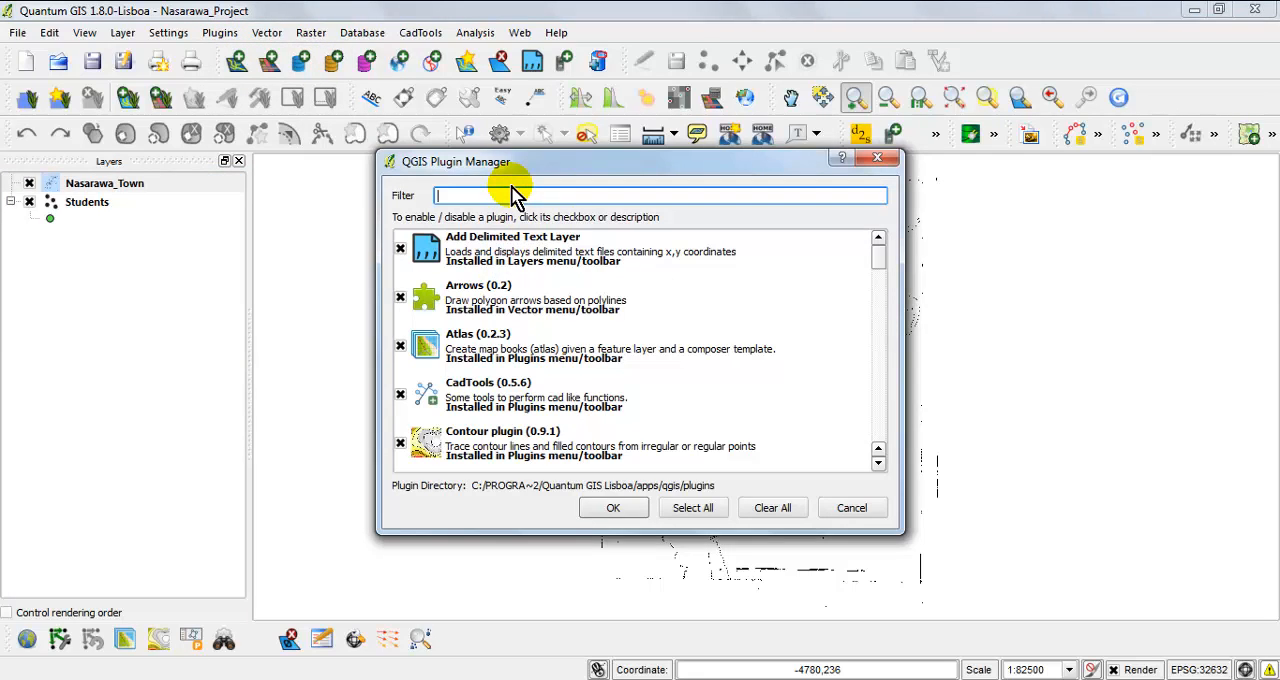
type("geo")
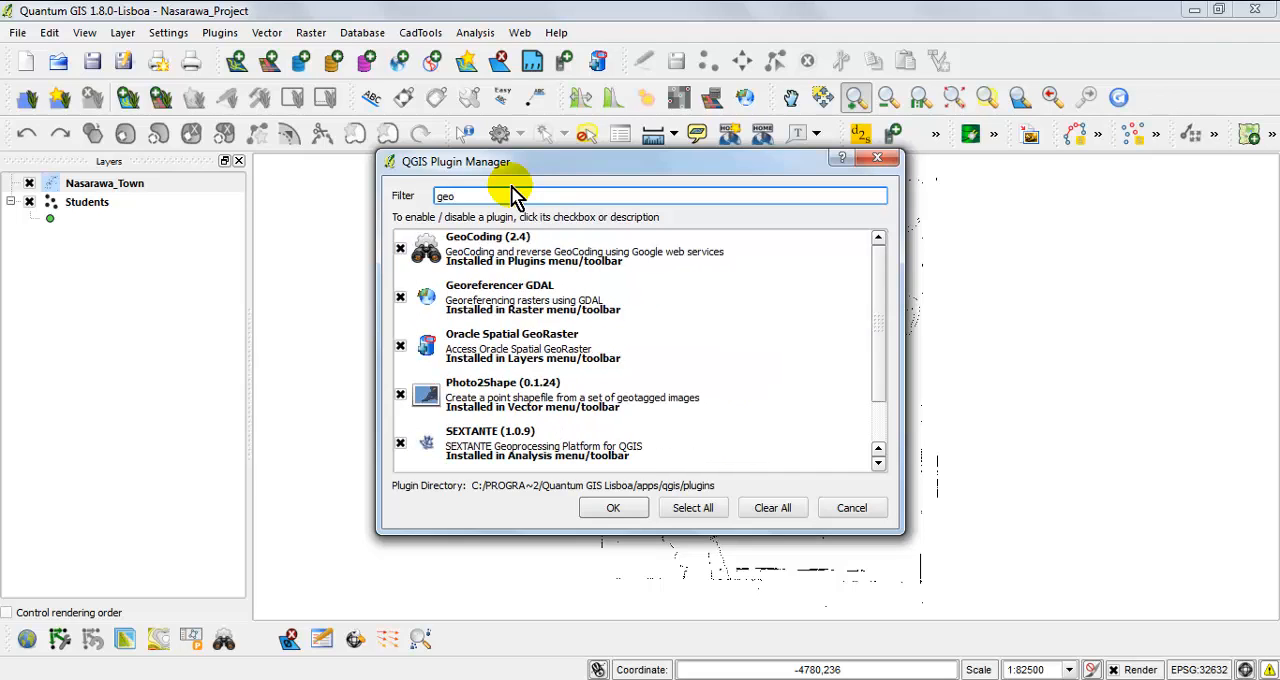
type("r")
left_click(462, 243)
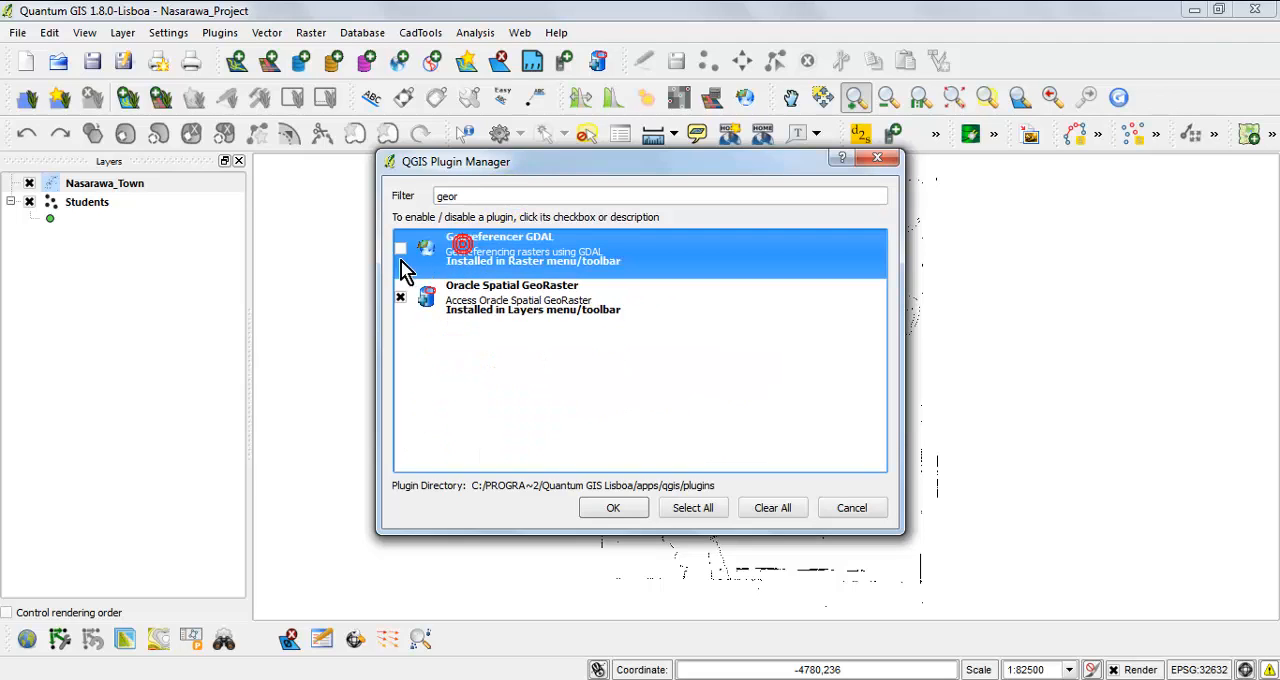
left_click(401, 248)
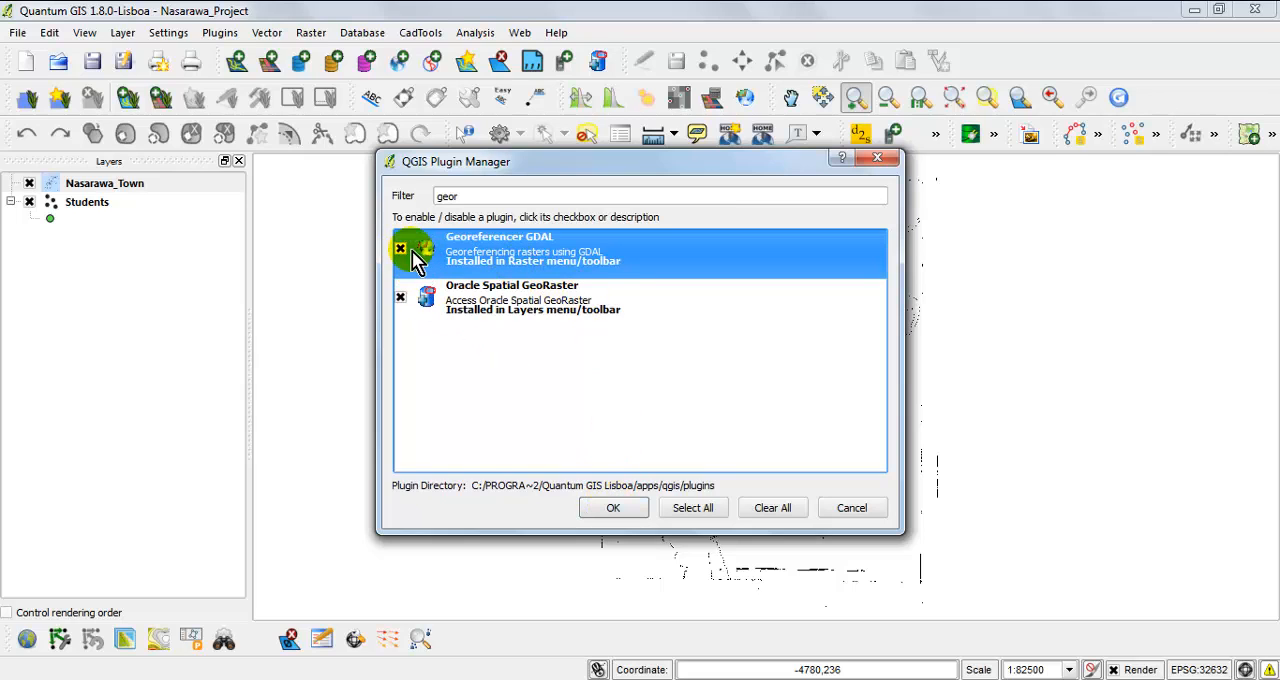
left_click(607, 510)
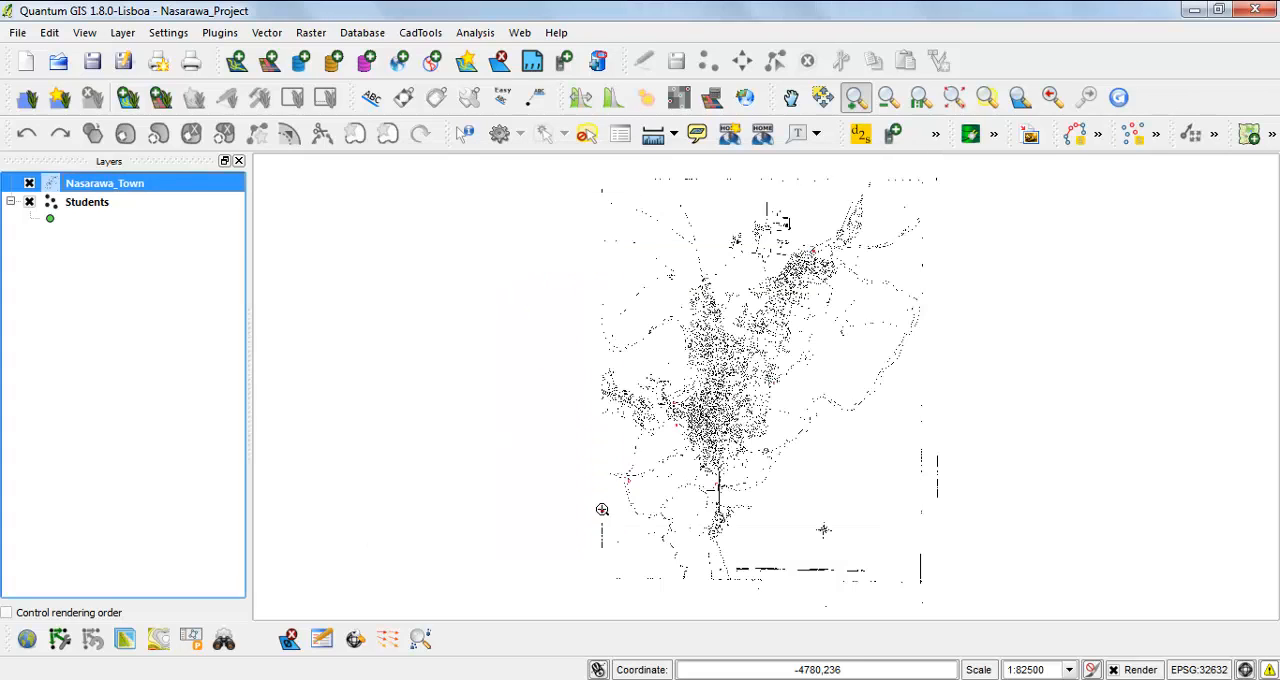
Launch the Georeferencer from the raster tools and reposition its window over the map.
left_click(305, 42)
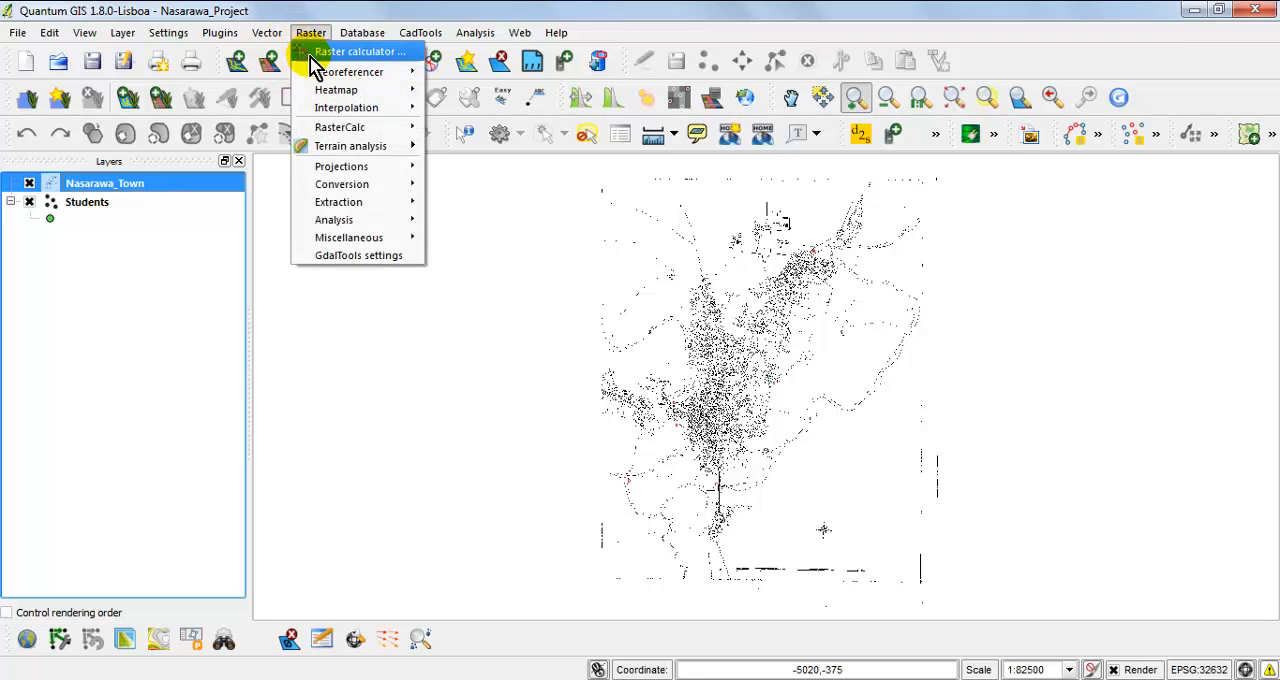
mouse_move(322, 78)
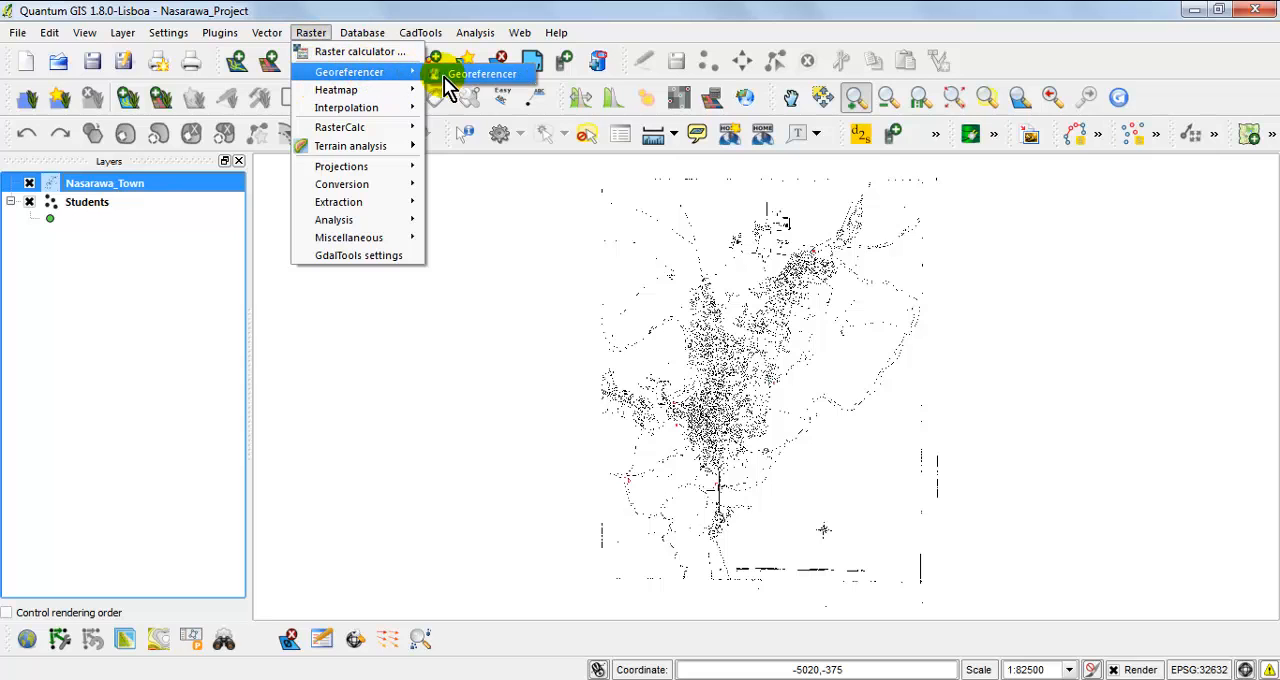
left_click(470, 76)
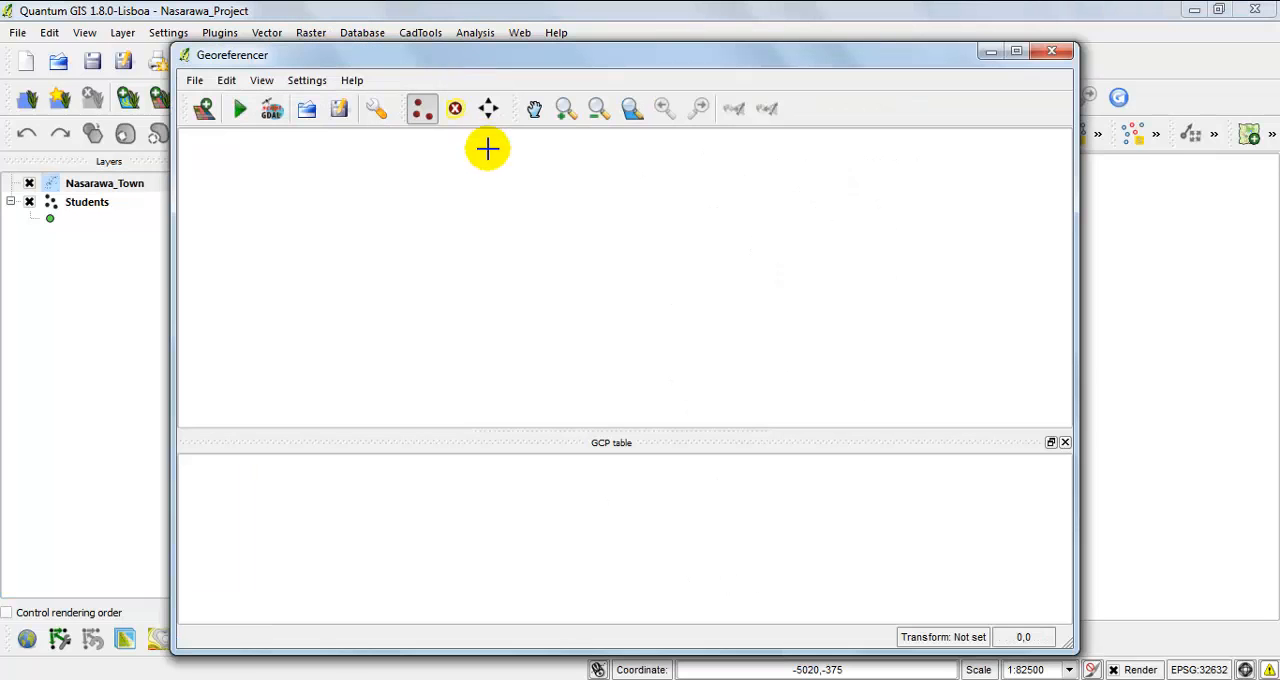
left_click_drag(535, 65, 552, 107)
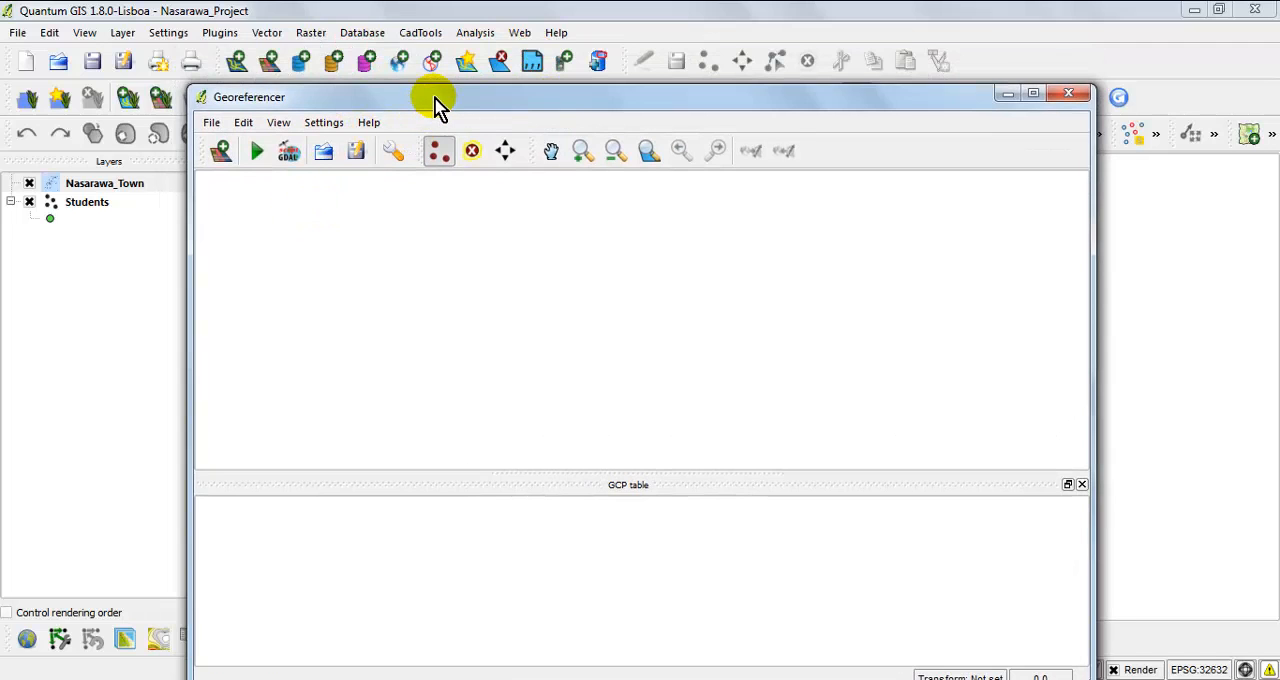
left_click_drag(437, 99, 447, 68)
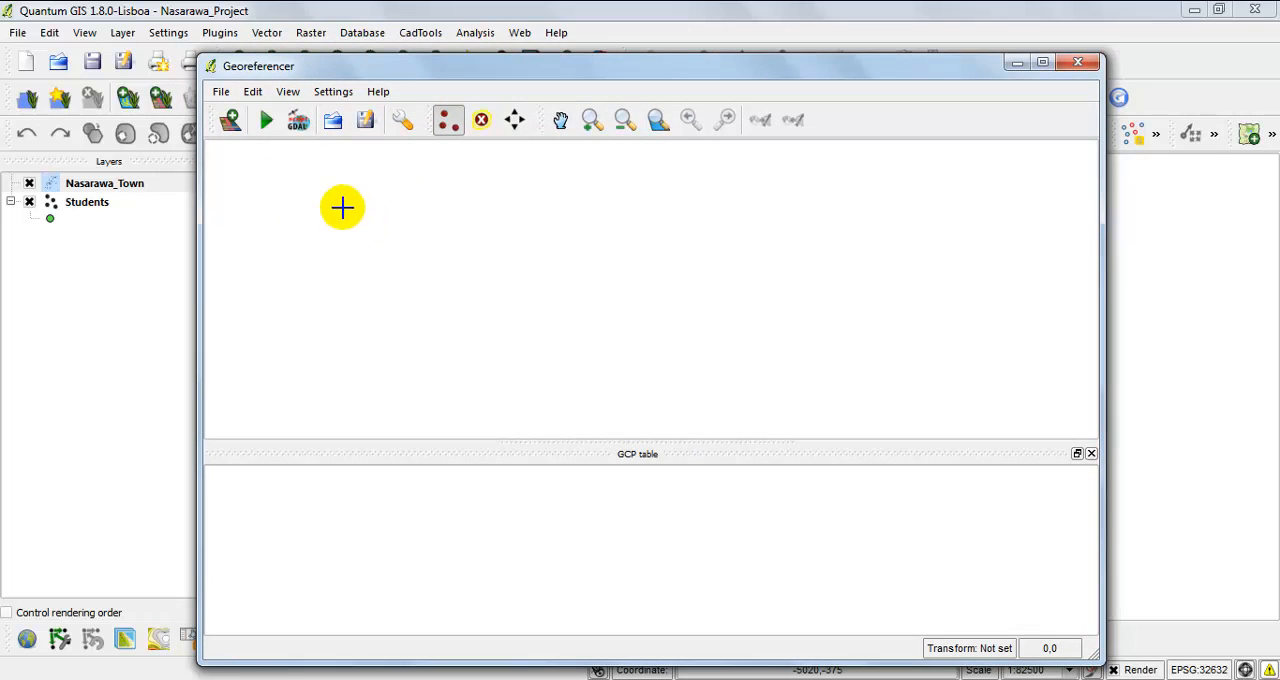
left_click(222, 92)
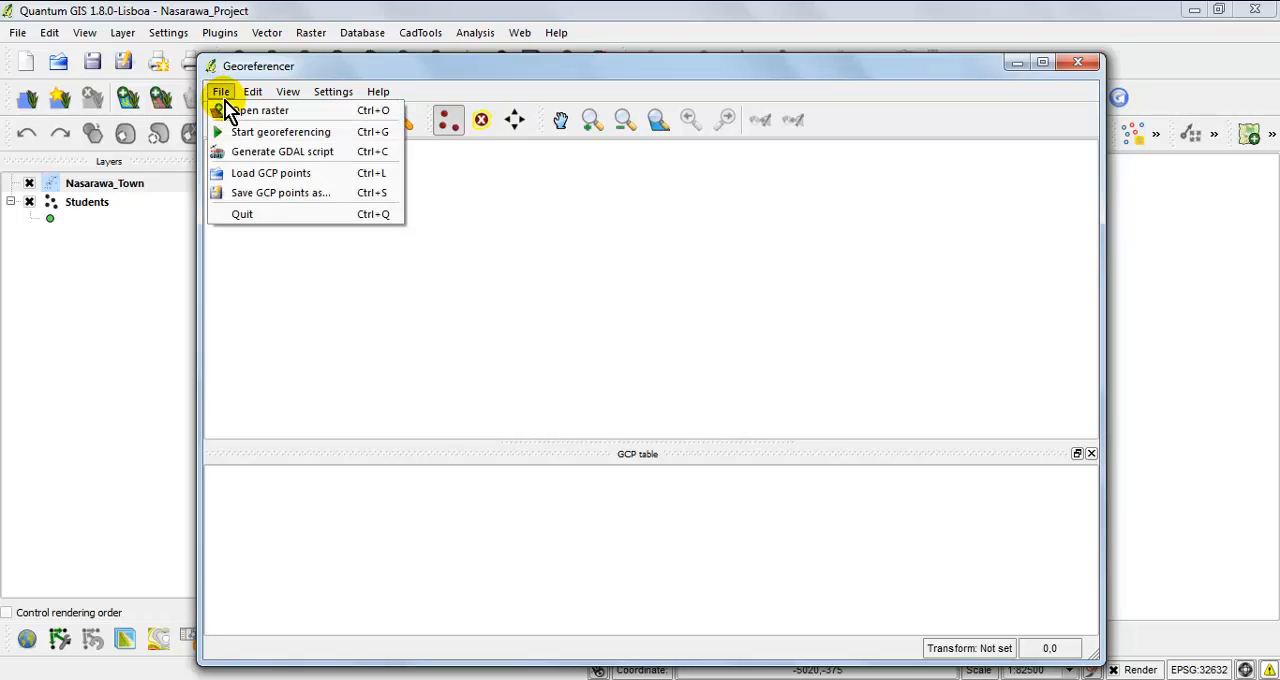
left_click(256, 112)
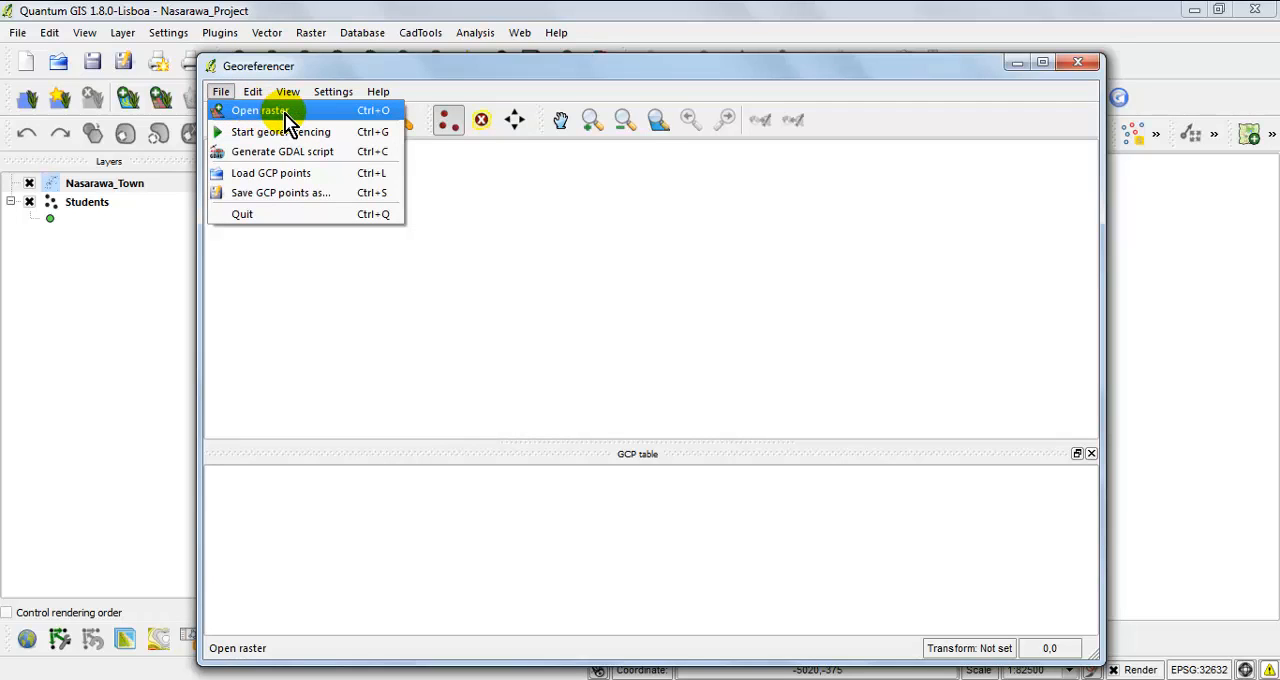
left_click(404, 78)
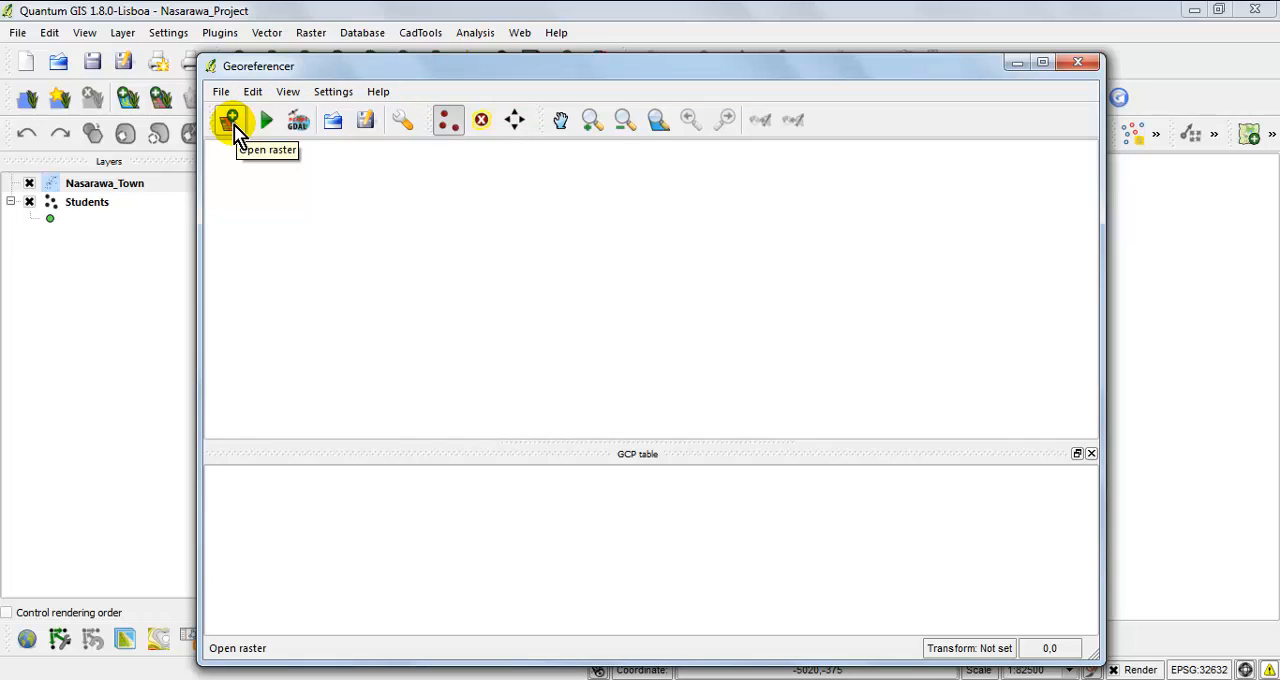
Load the Nasarawa_Town raster from the Raster folder of GIS_Project on drive C: into the Georeferencer.
left_click(221, 91)
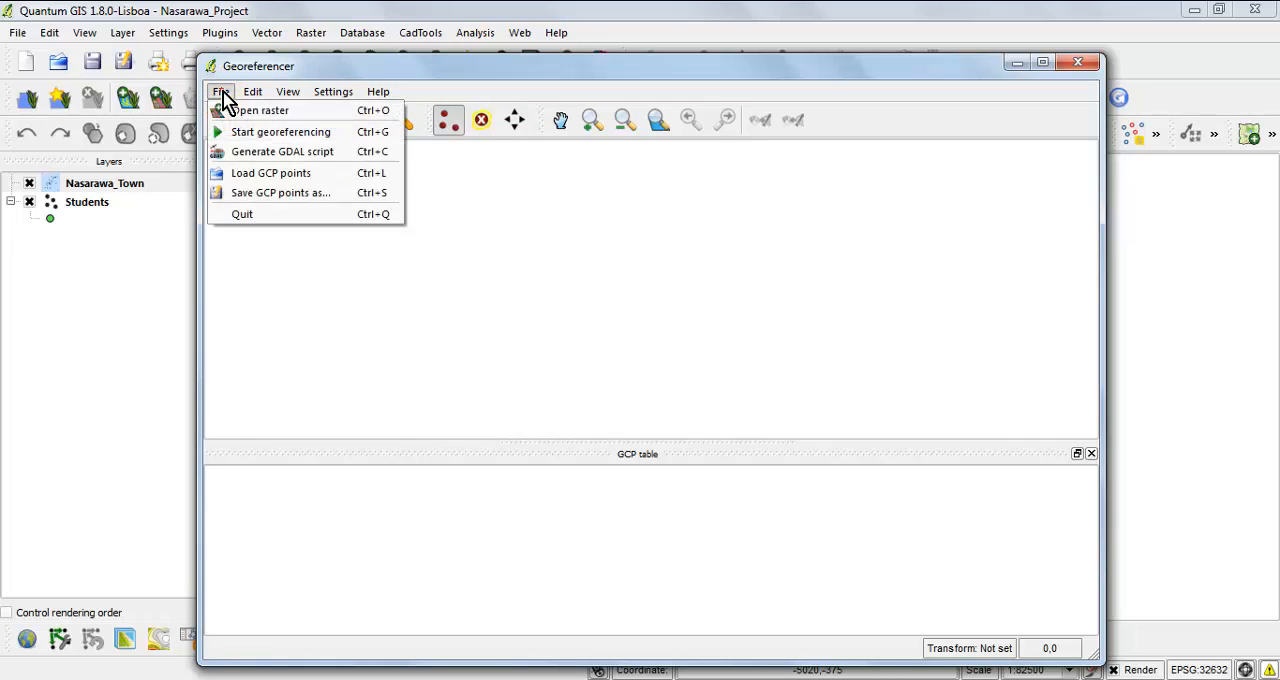
left_click(313, 114)
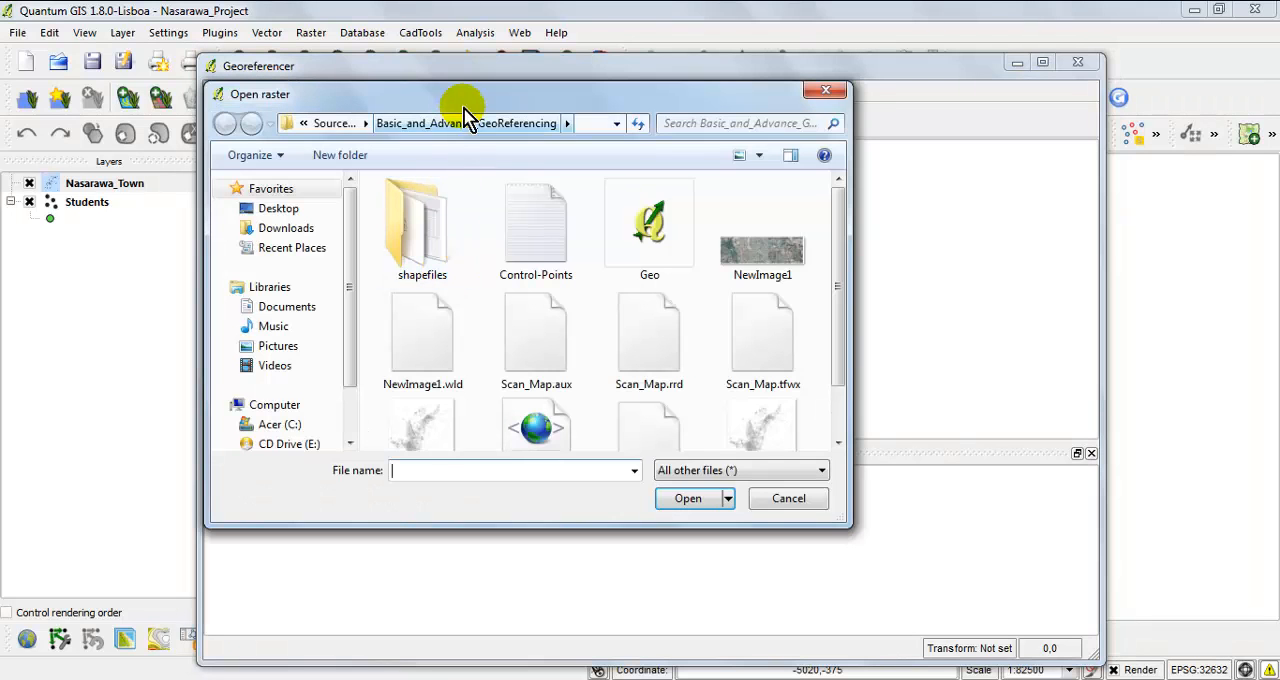
left_click_drag(464, 104, 526, 131)
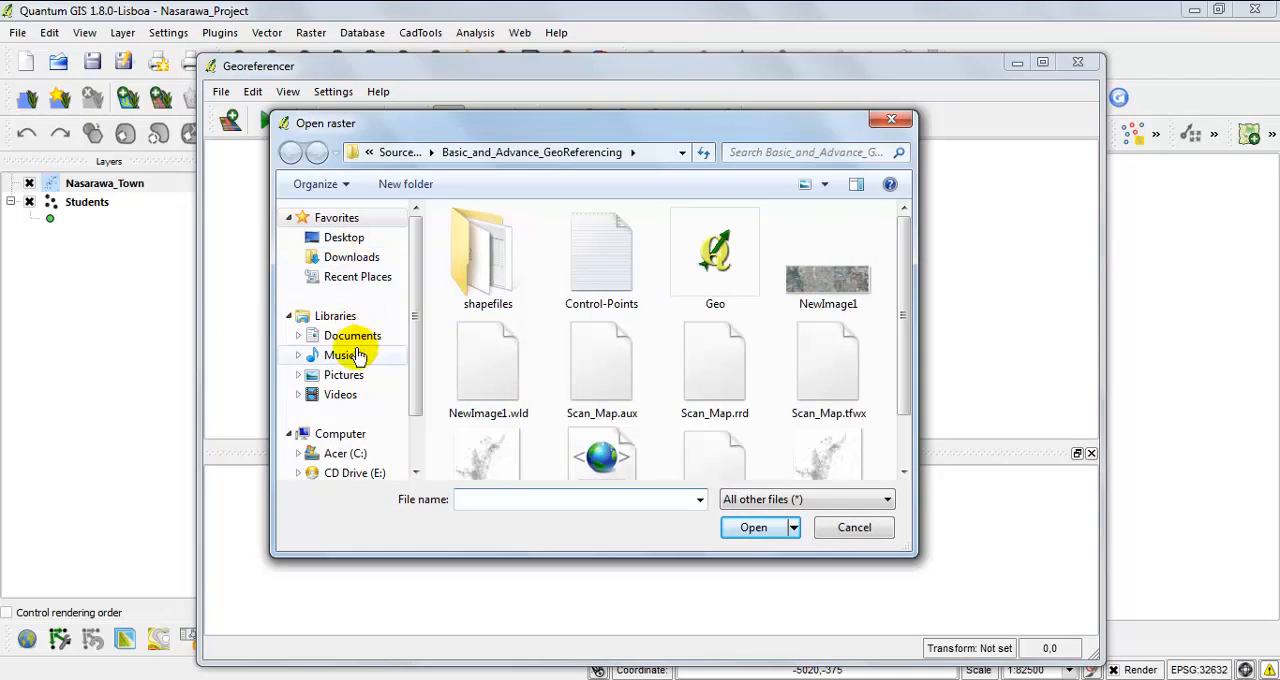
left_click(340, 434)
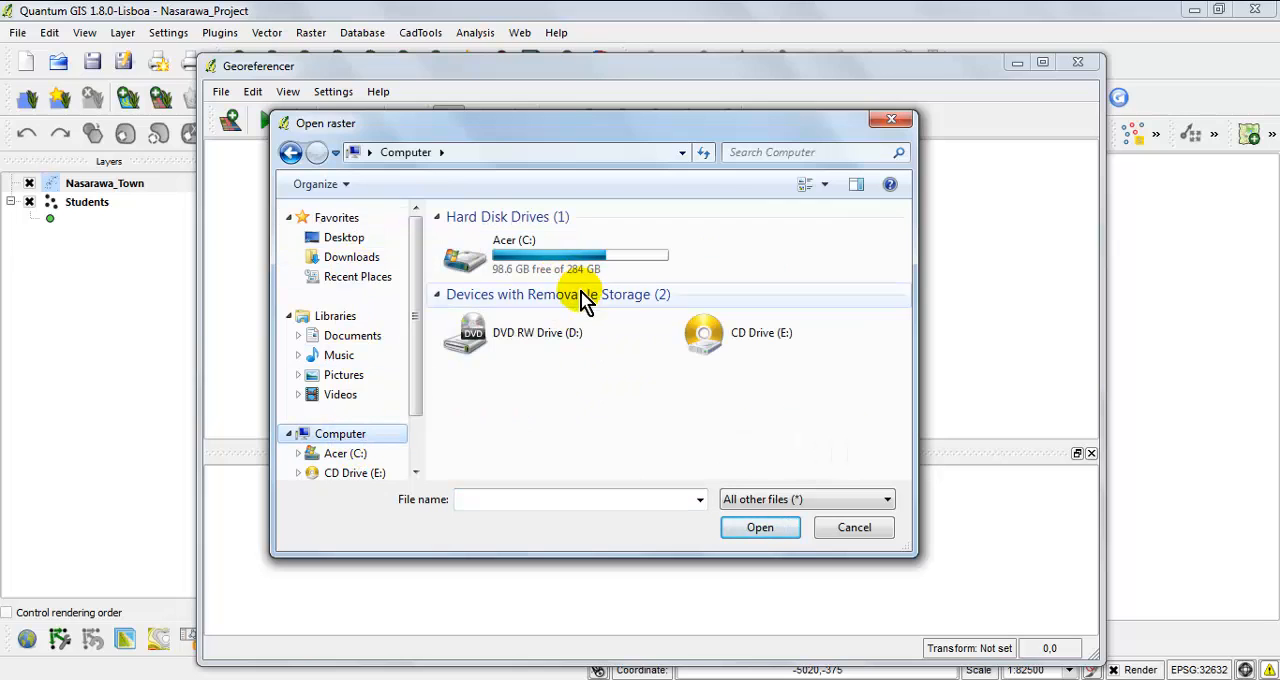
double_click(588, 268)
double_click(578, 252)
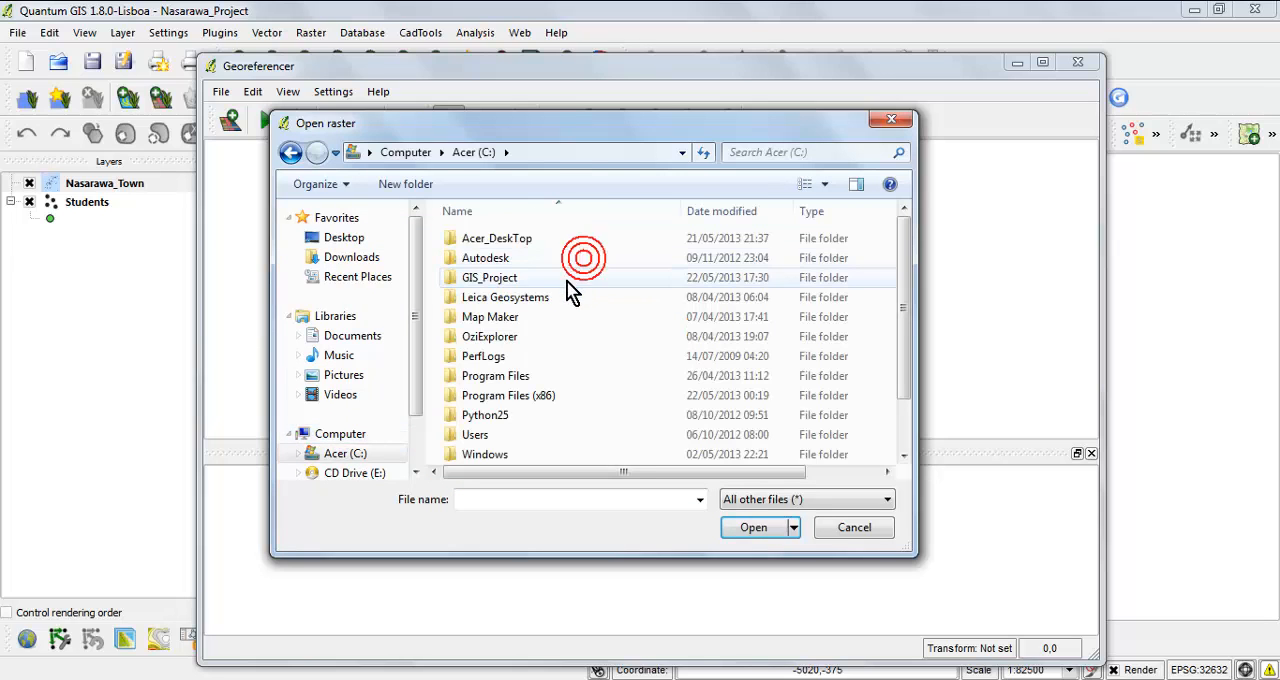
left_click(572, 296)
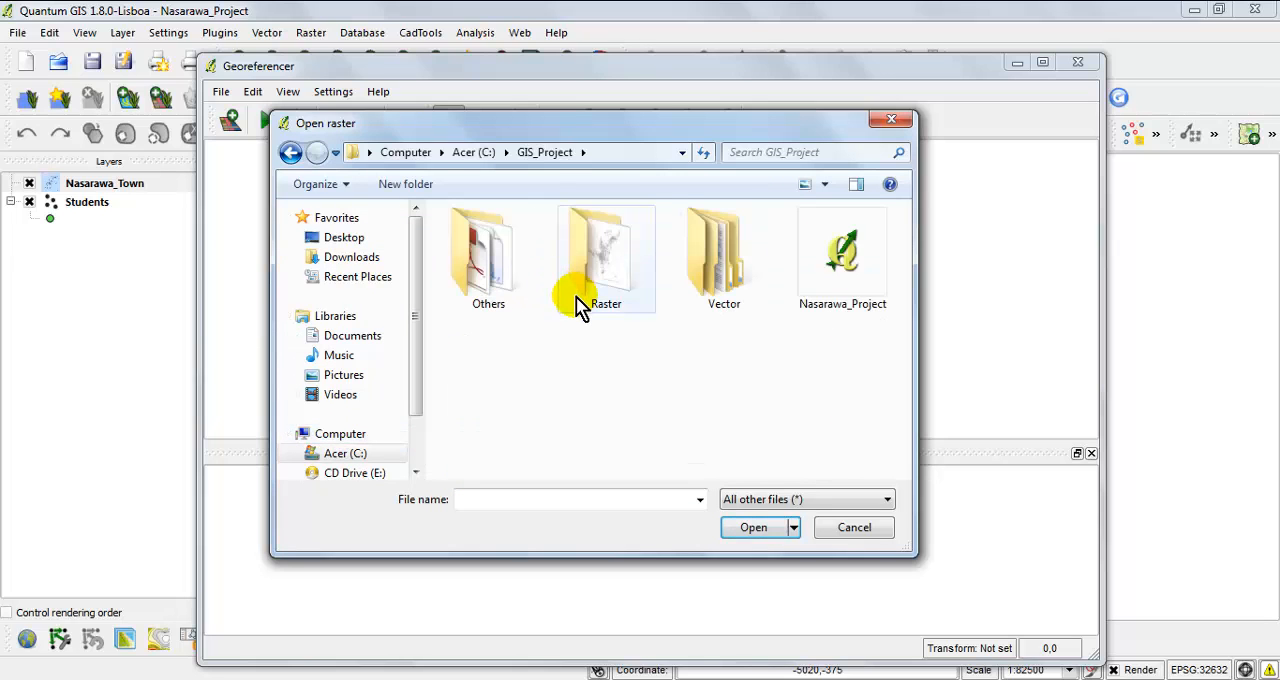
left_click(620, 293)
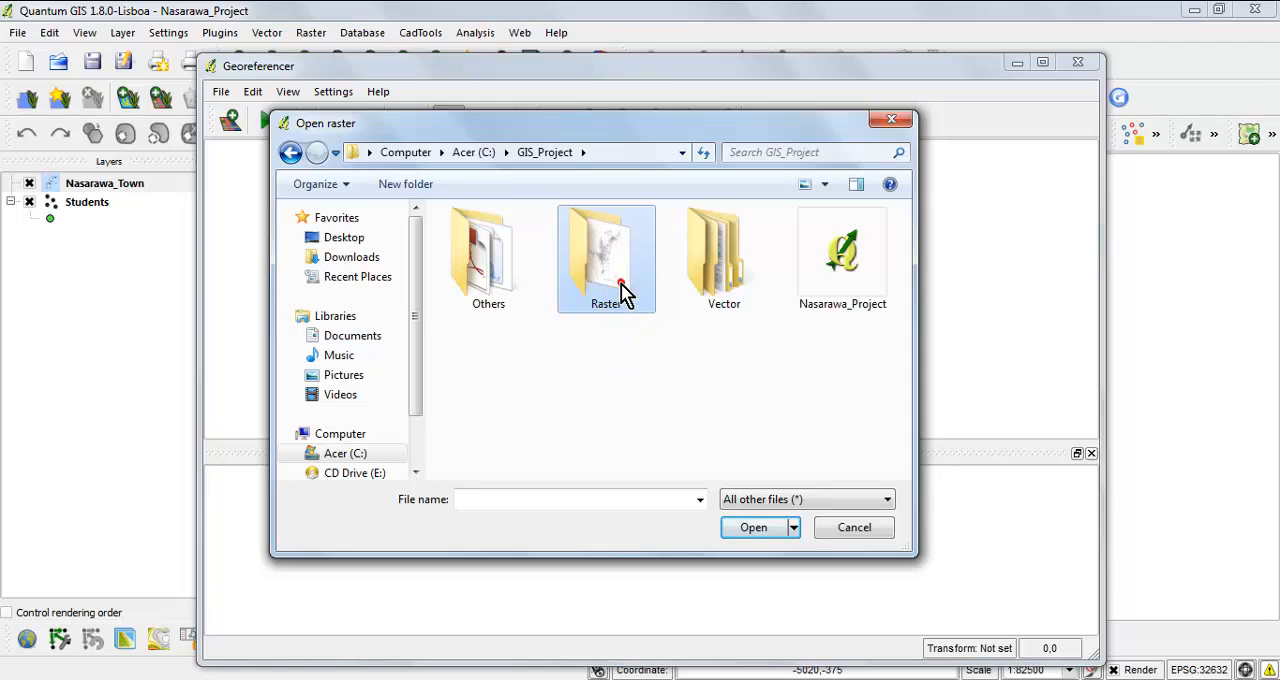
double_click(620, 293)
left_click(494, 286)
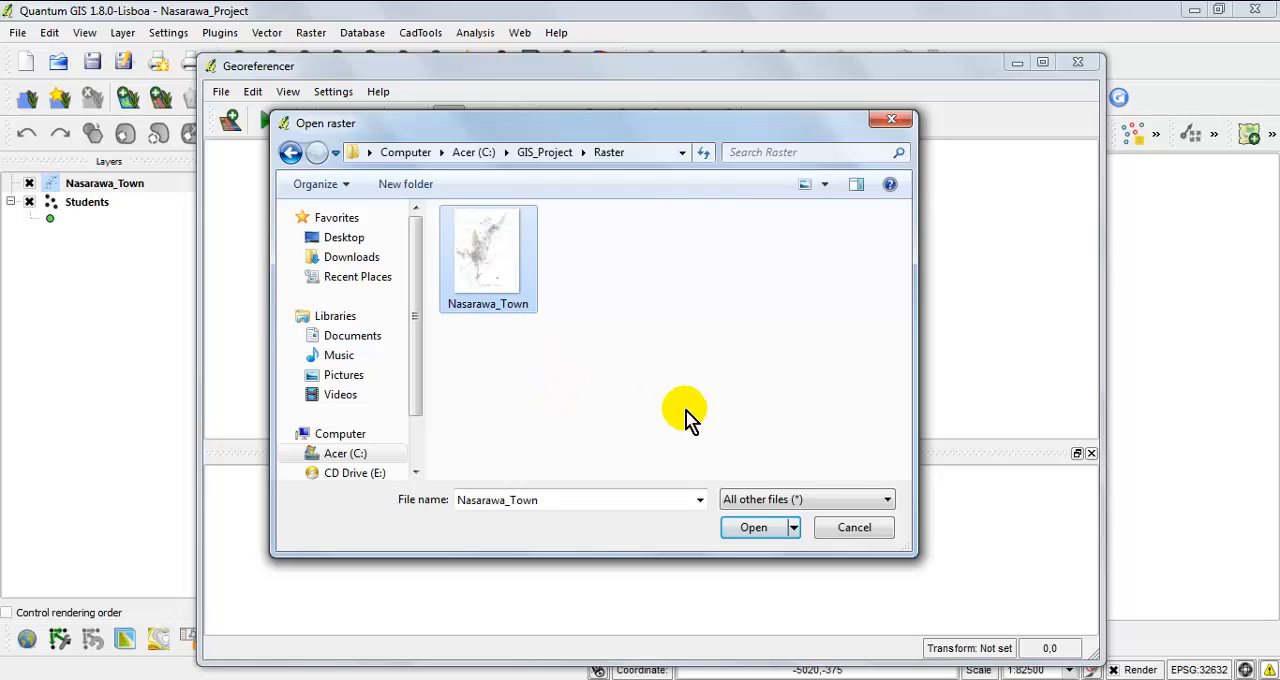
left_click(755, 530)
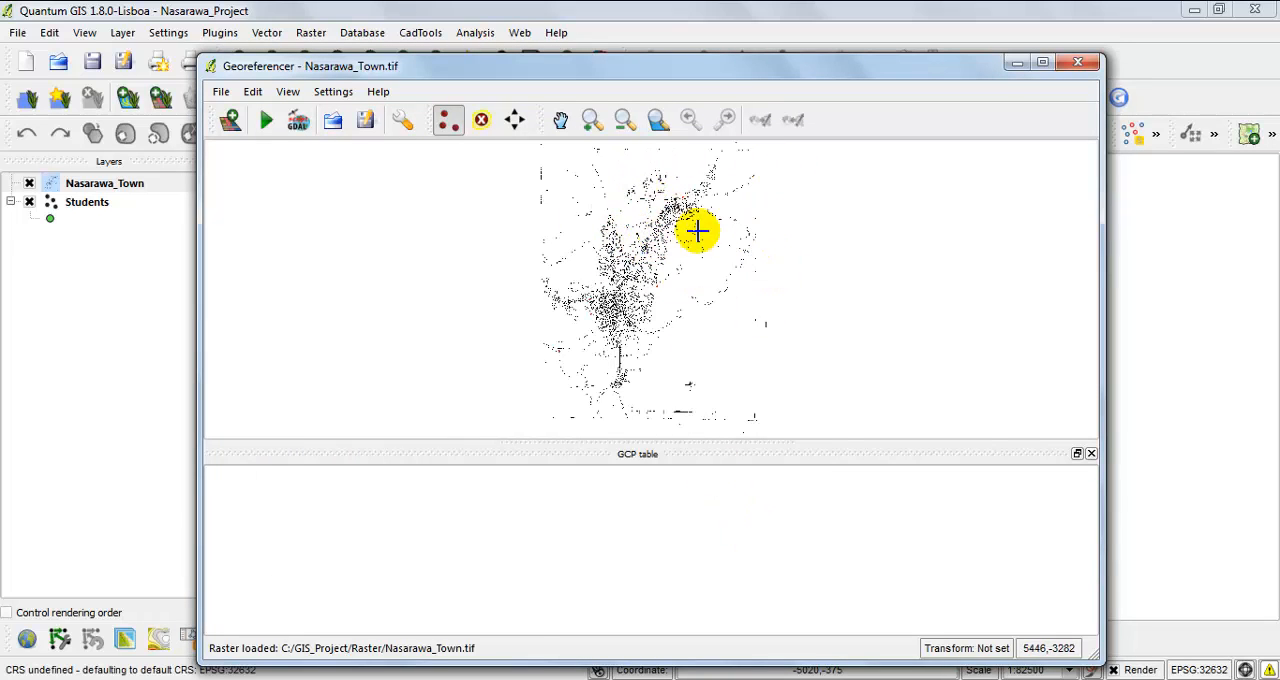
Examine the area around control point B on the loaded Nasarawa_Town raster and return to the full layer extent.
left_click(593, 124)
left_click_drag(604, 166, 775, 295)
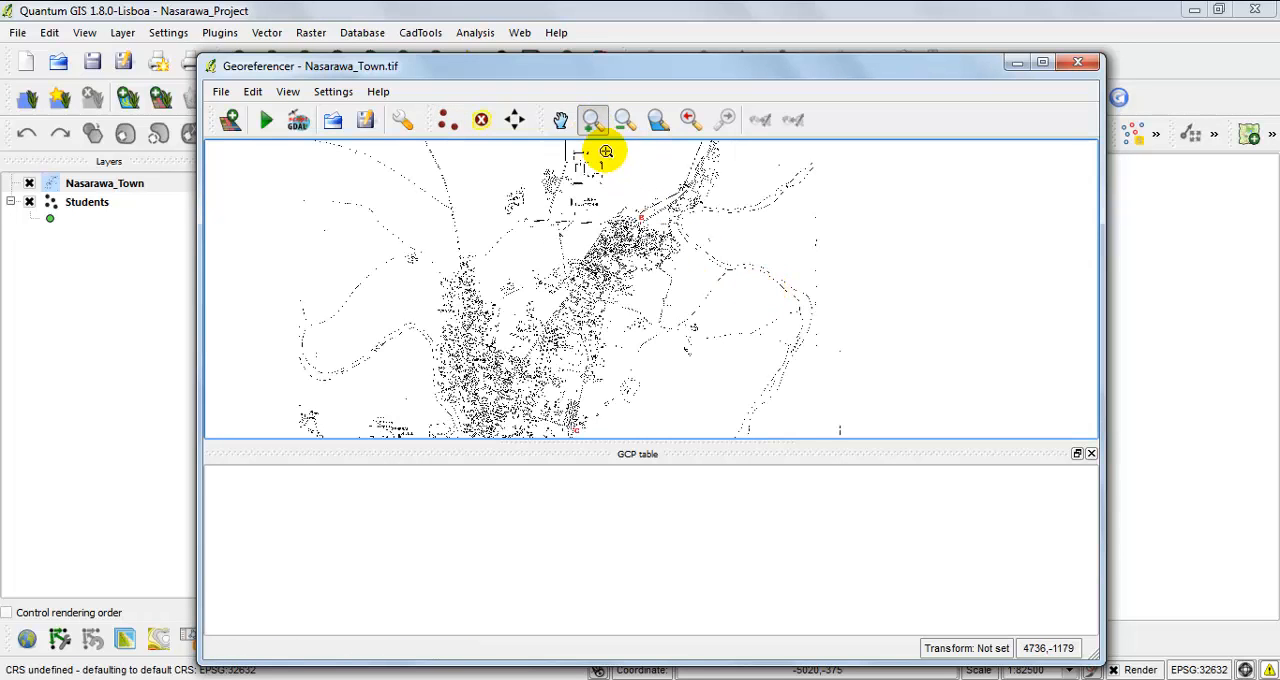
left_click_drag(533, 178, 755, 320)
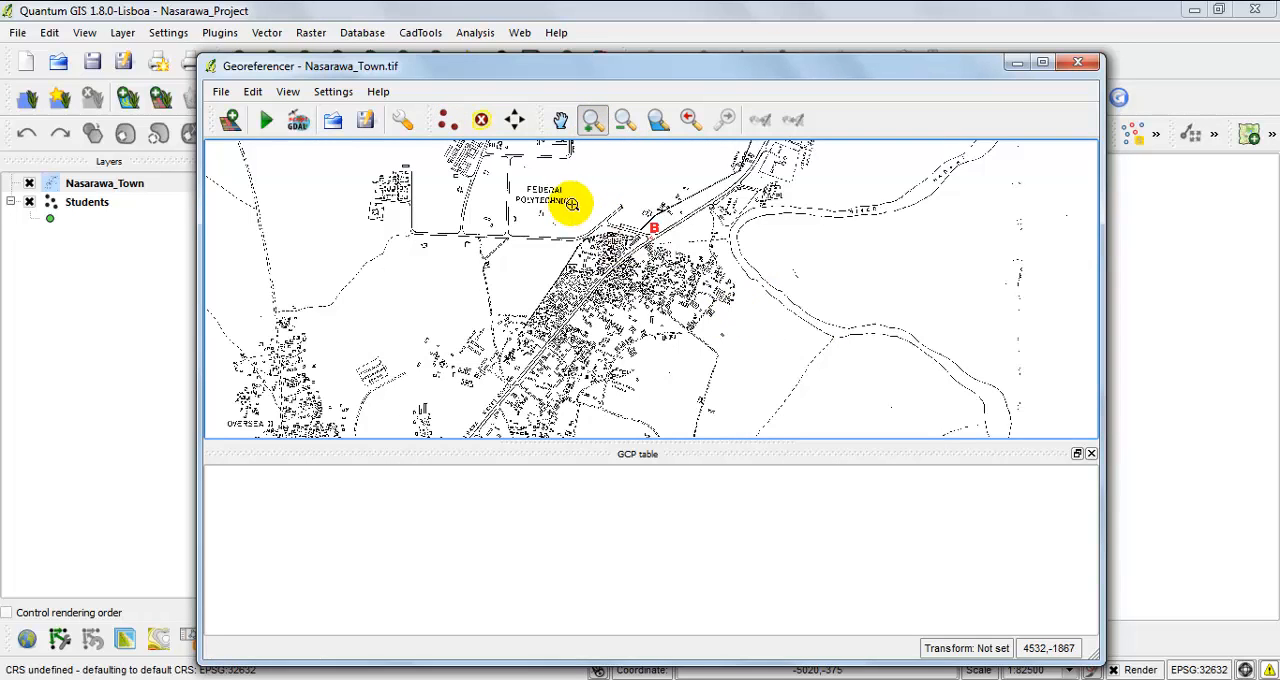
left_click_drag(571, 204, 752, 336)
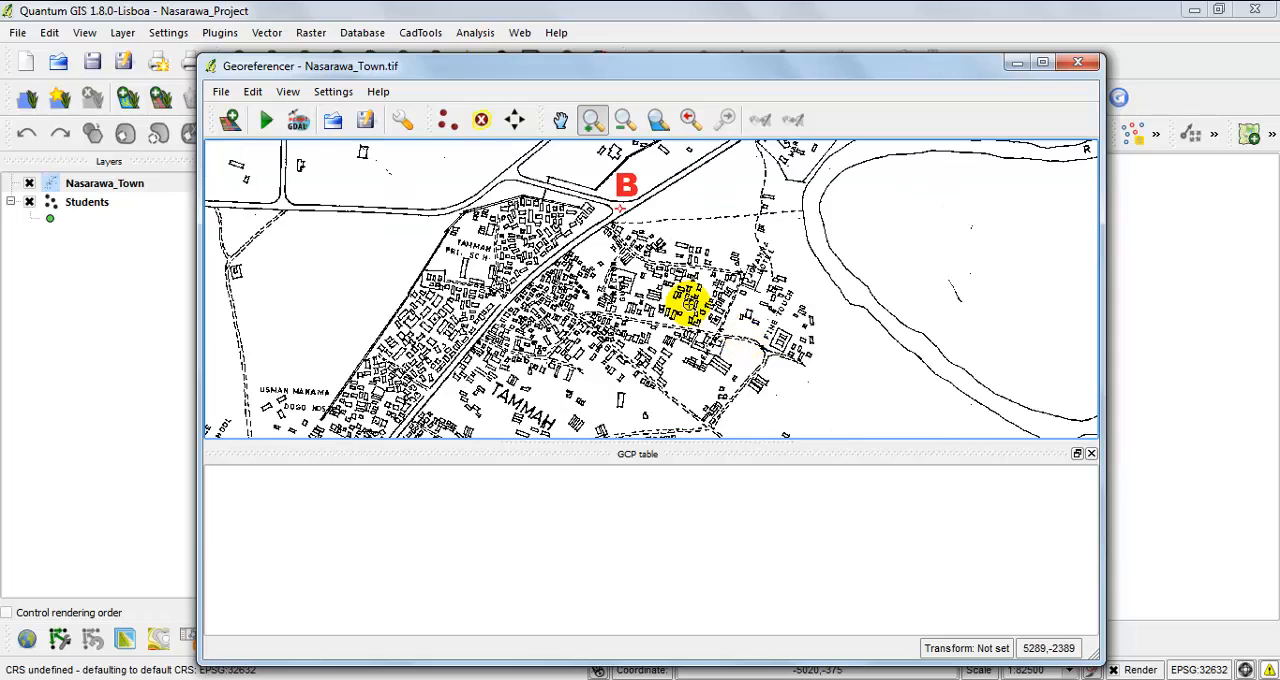
left_click(623, 120)
left_click(592, 243)
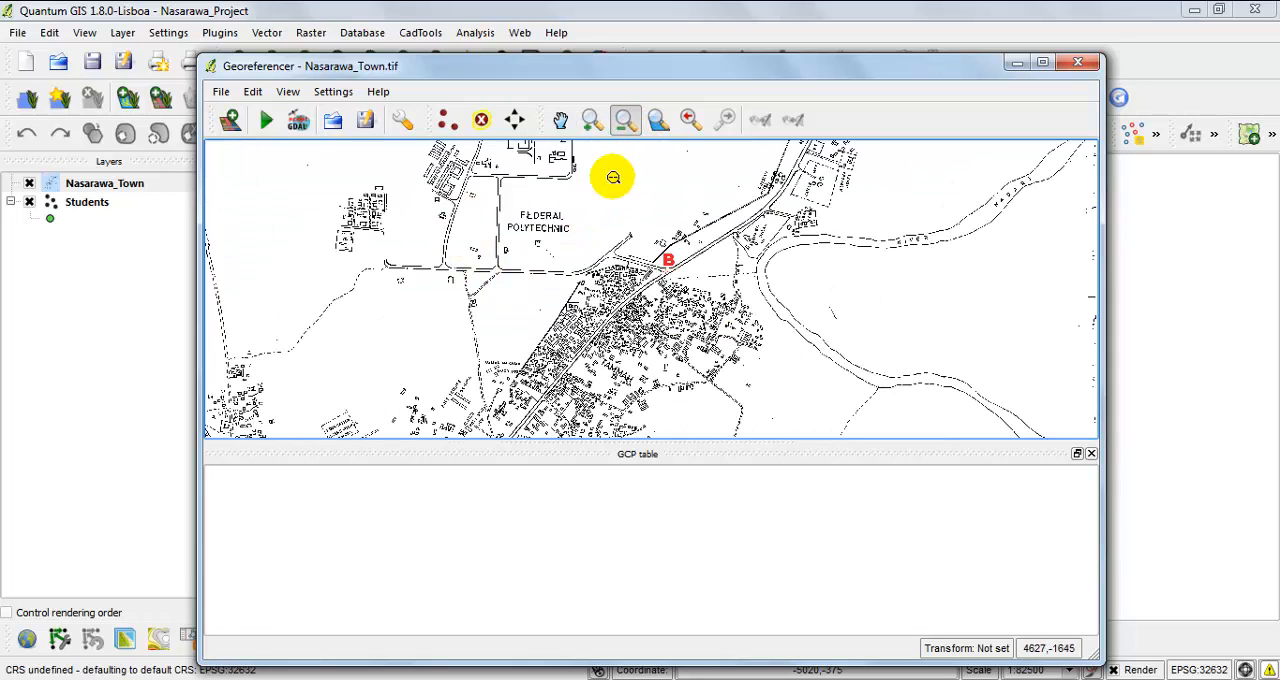
left_click(660, 120)
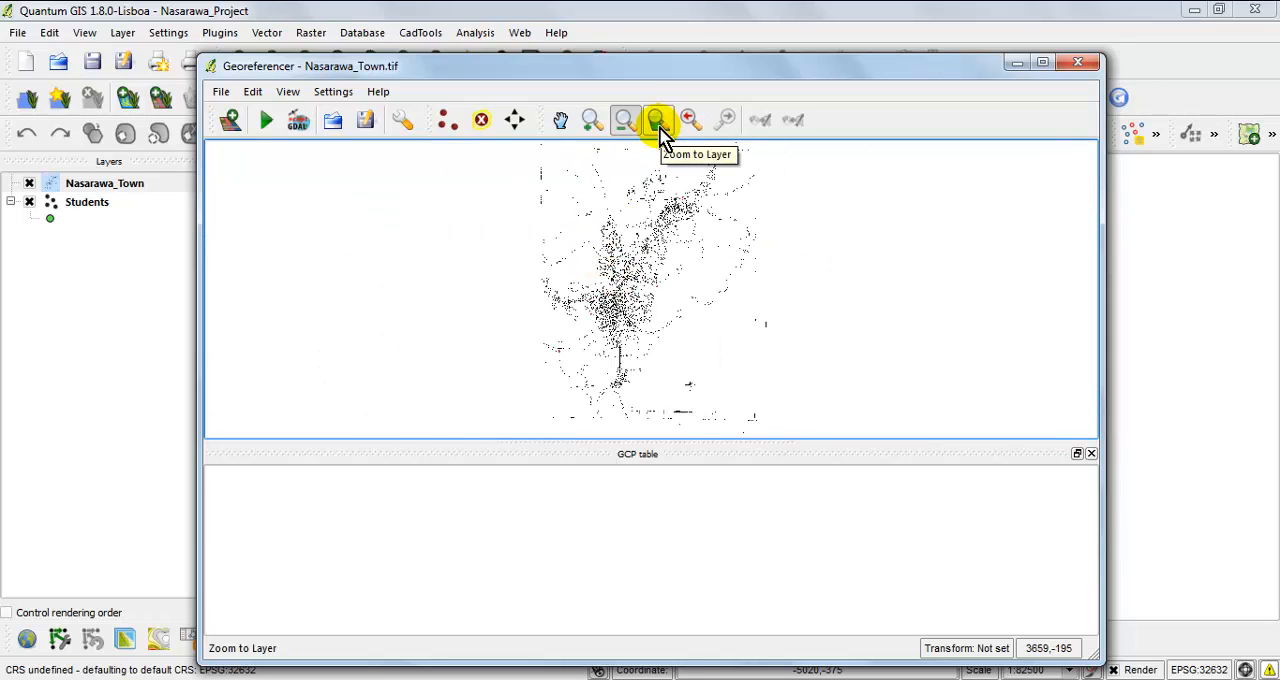
left_click(591, 121)
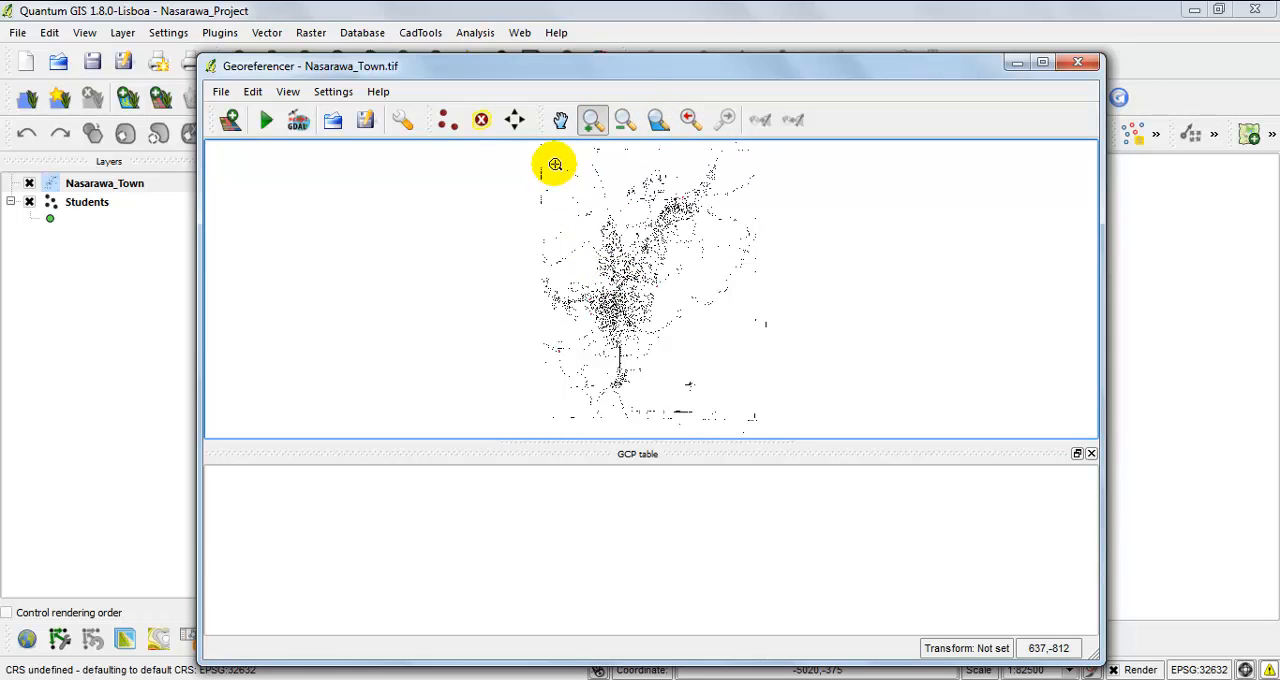
Locate control point A on the raster and check its entry in the Nasarawa_Town_COORDINATES PDF.
left_click_drag(555, 164, 695, 338)
left_click_drag(604, 259, 697, 392)
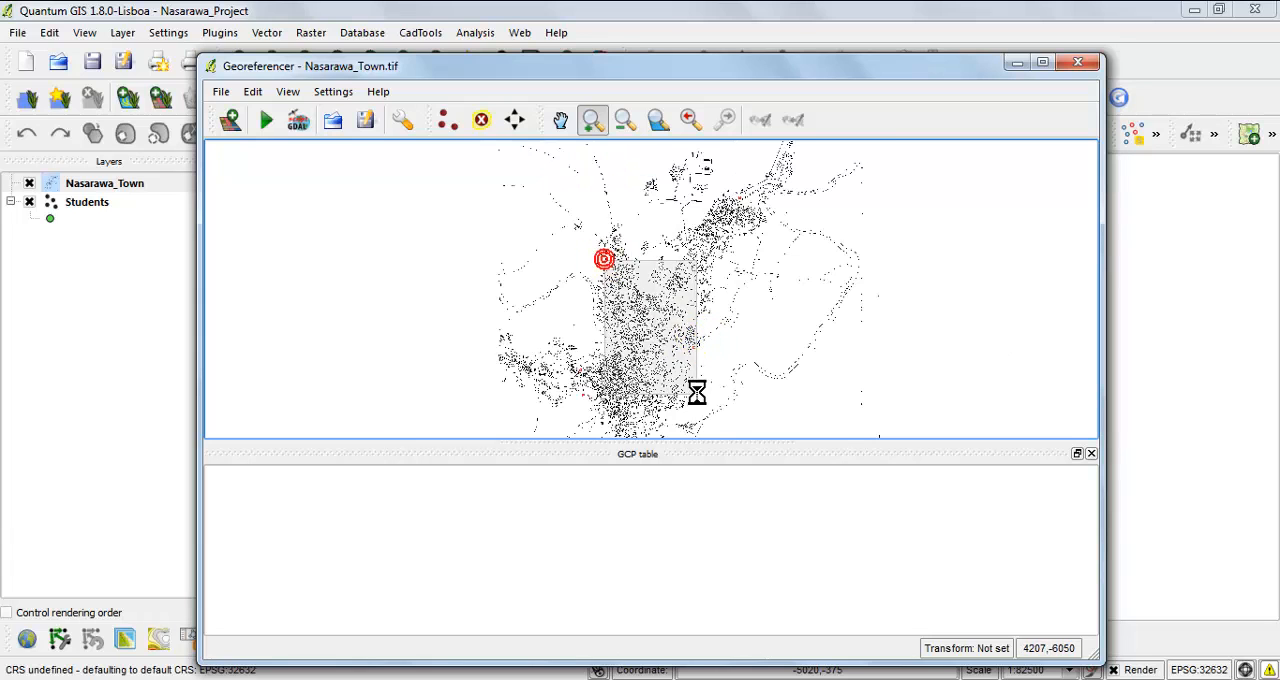
left_click_drag(458, 359, 596, 436)
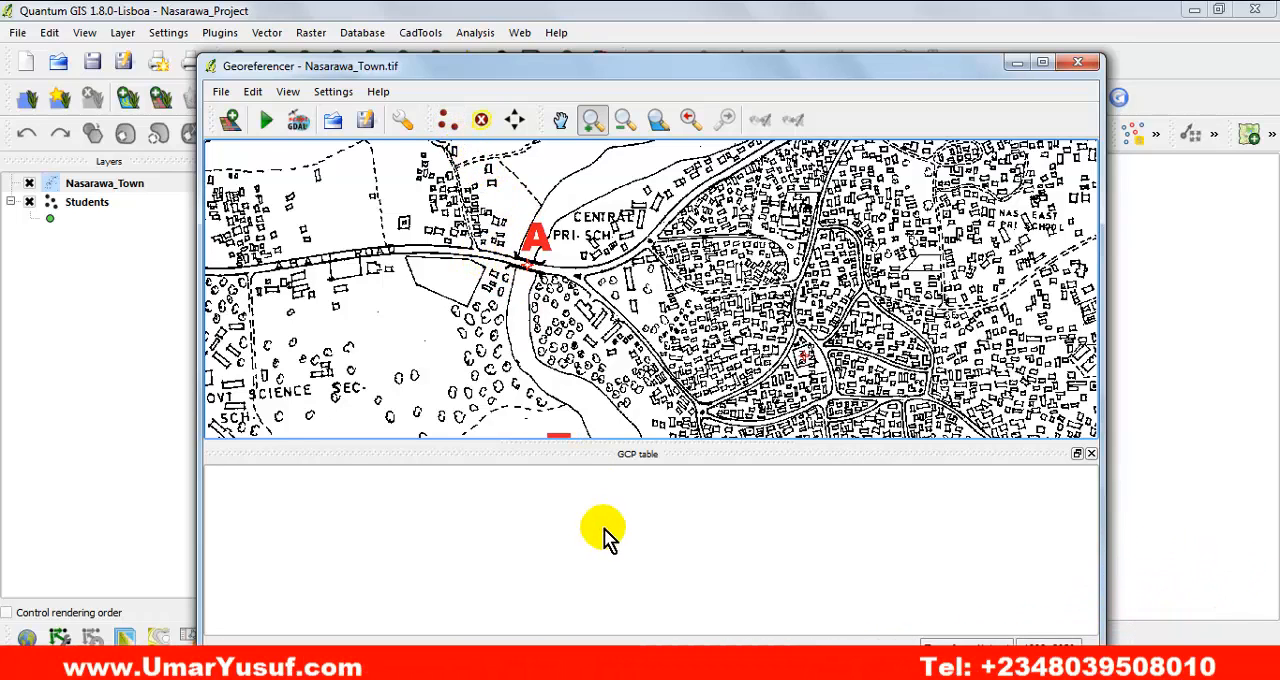
left_click(776, 663)
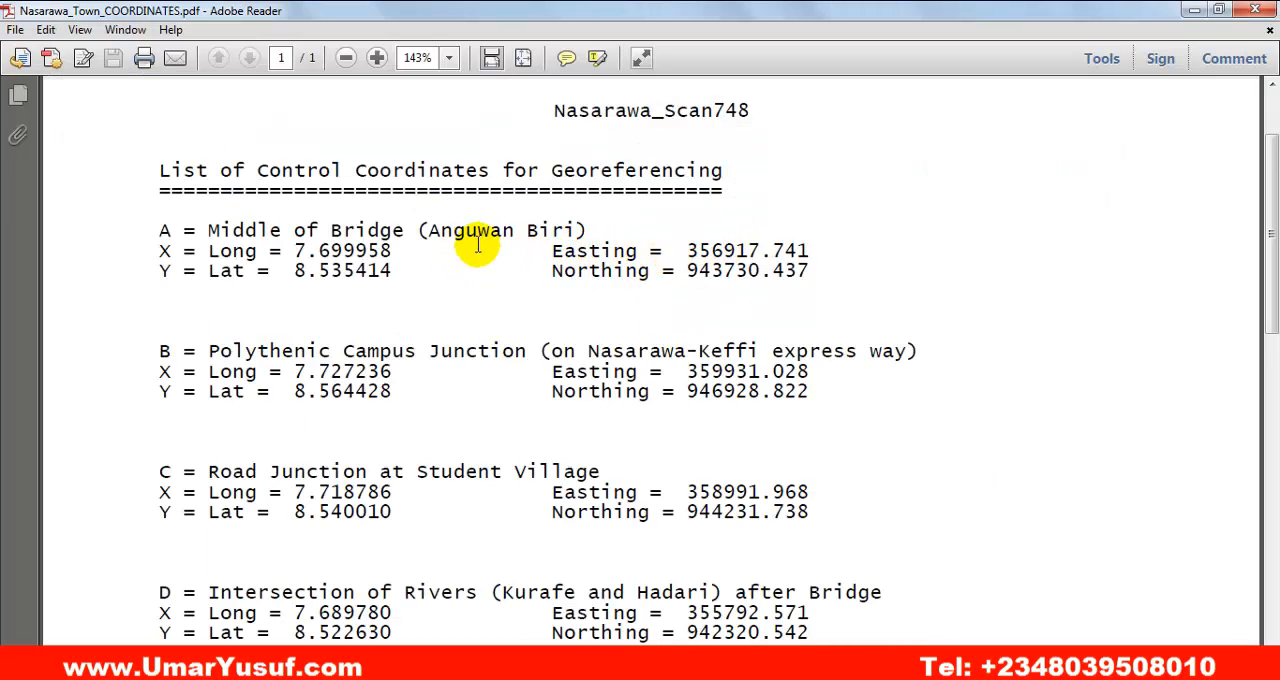
left_click(776, 663)
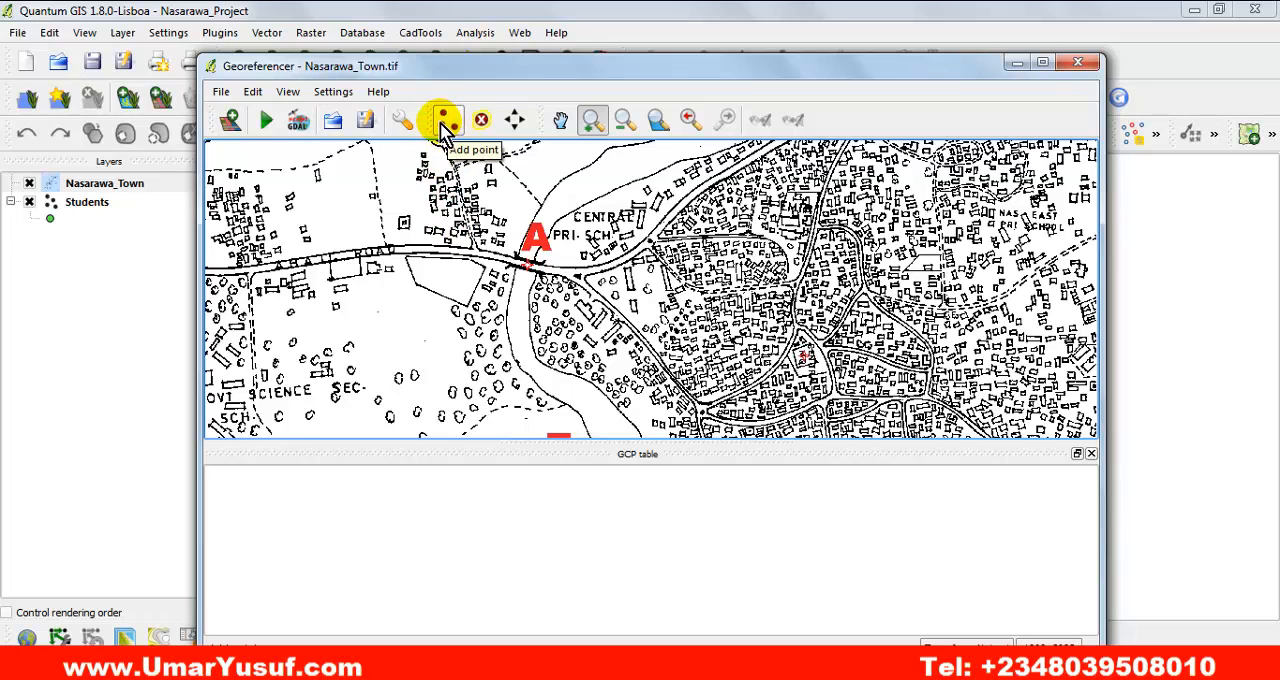
Add a control point at the centre of the red star marker below letter A, in the middle of the bridge.
left_click(220, 93)
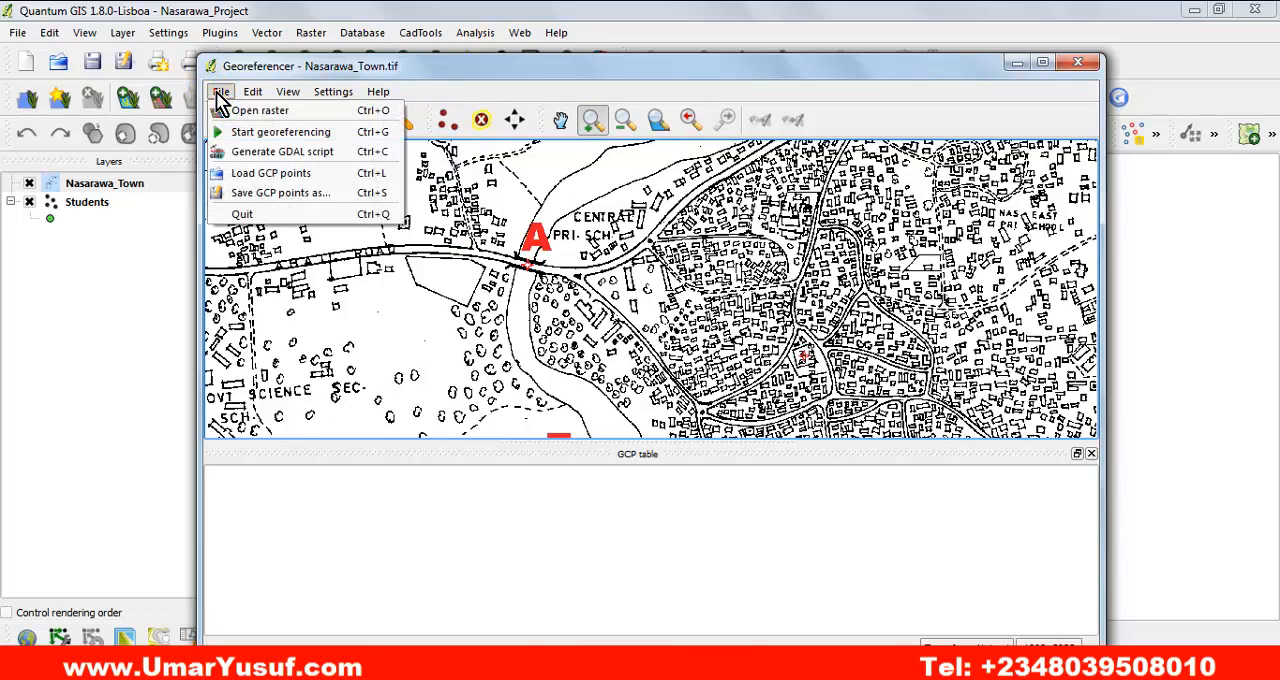
mouse_move(264, 90)
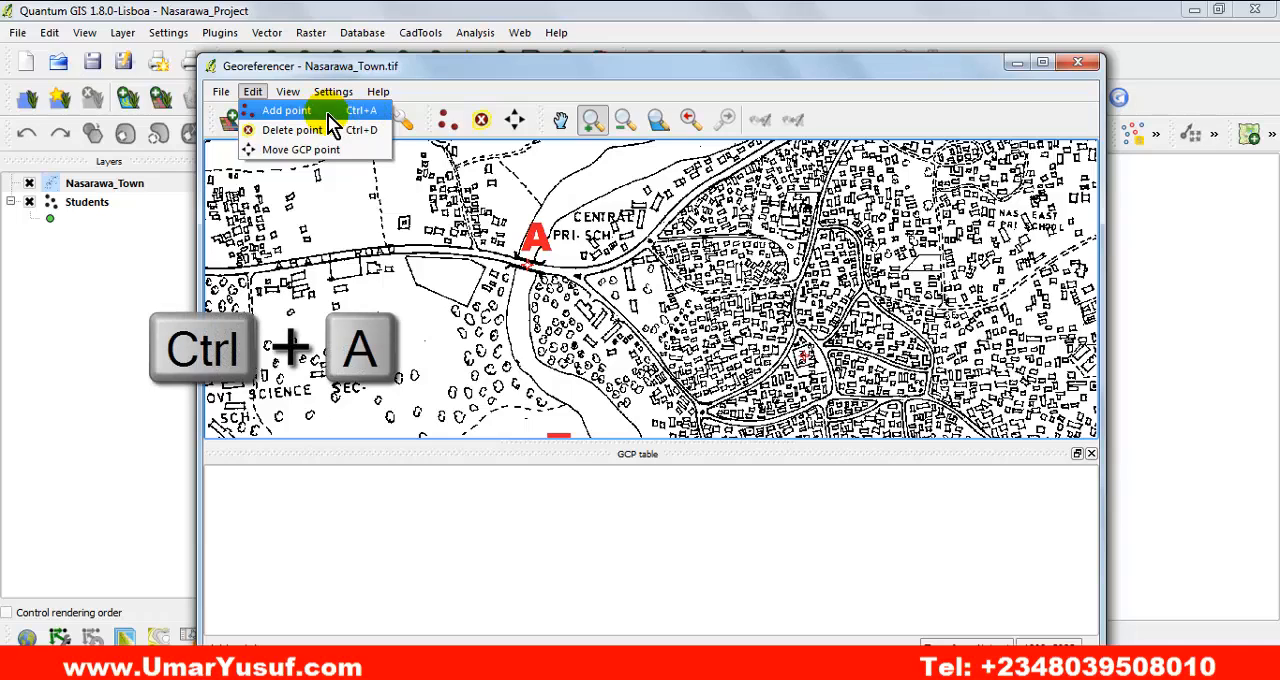
left_click(296, 117)
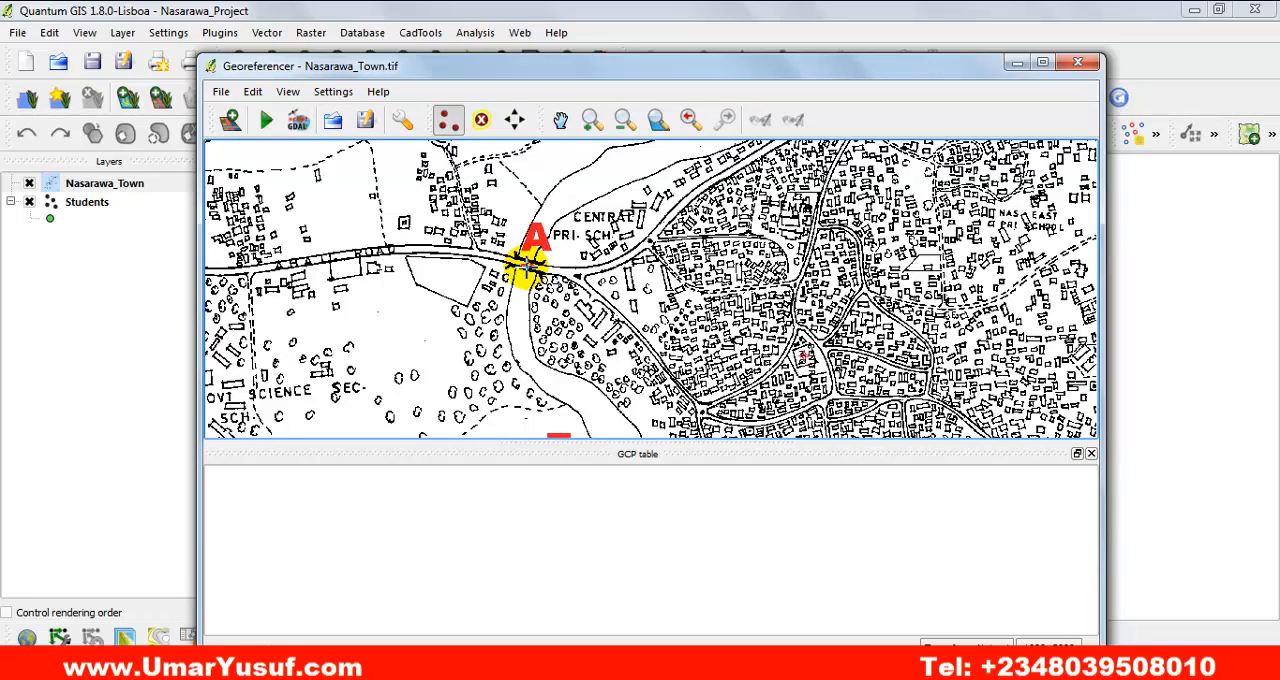
left_click(594, 127)
left_click_drag(465, 226, 598, 312)
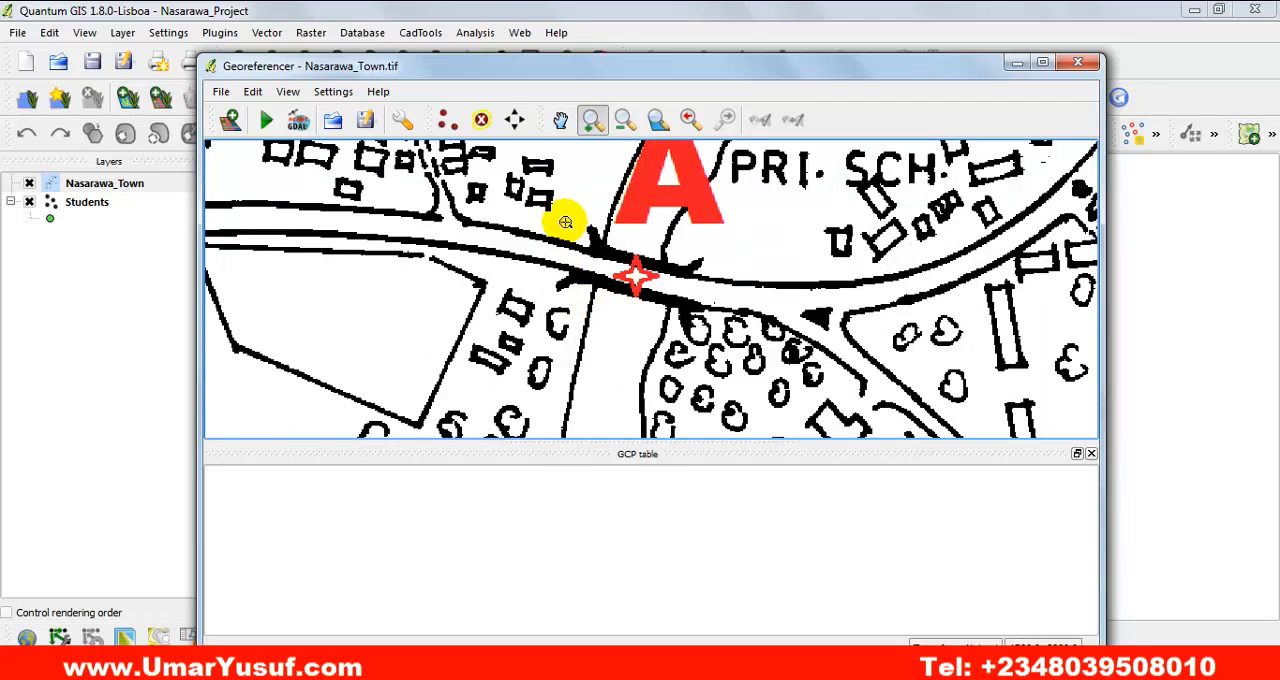
left_click_drag(642, 223, 638, 277)
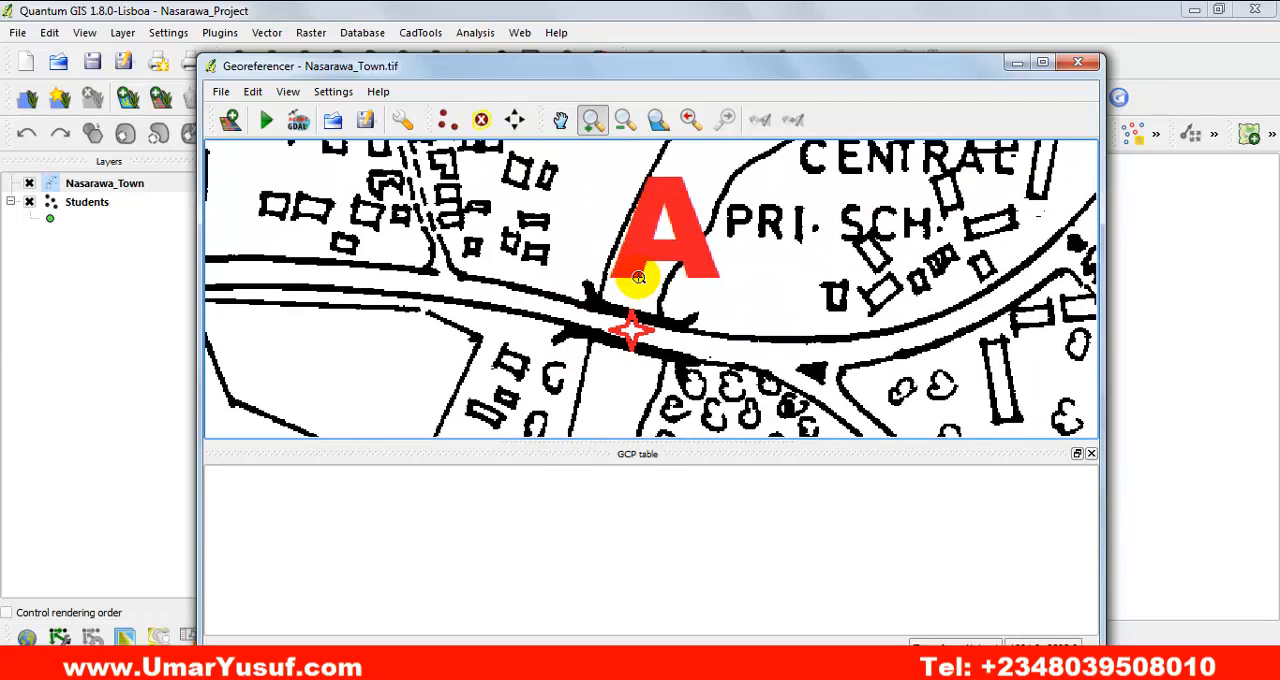
left_click(448, 123)
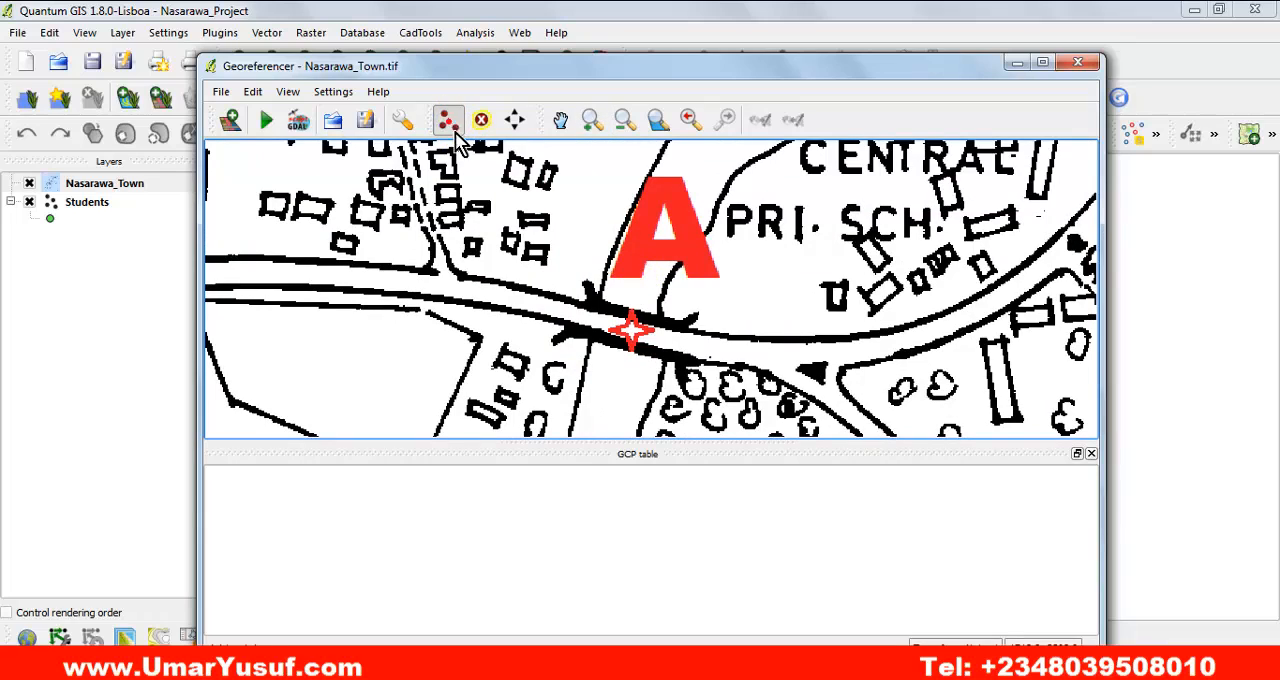
left_click(631, 329)
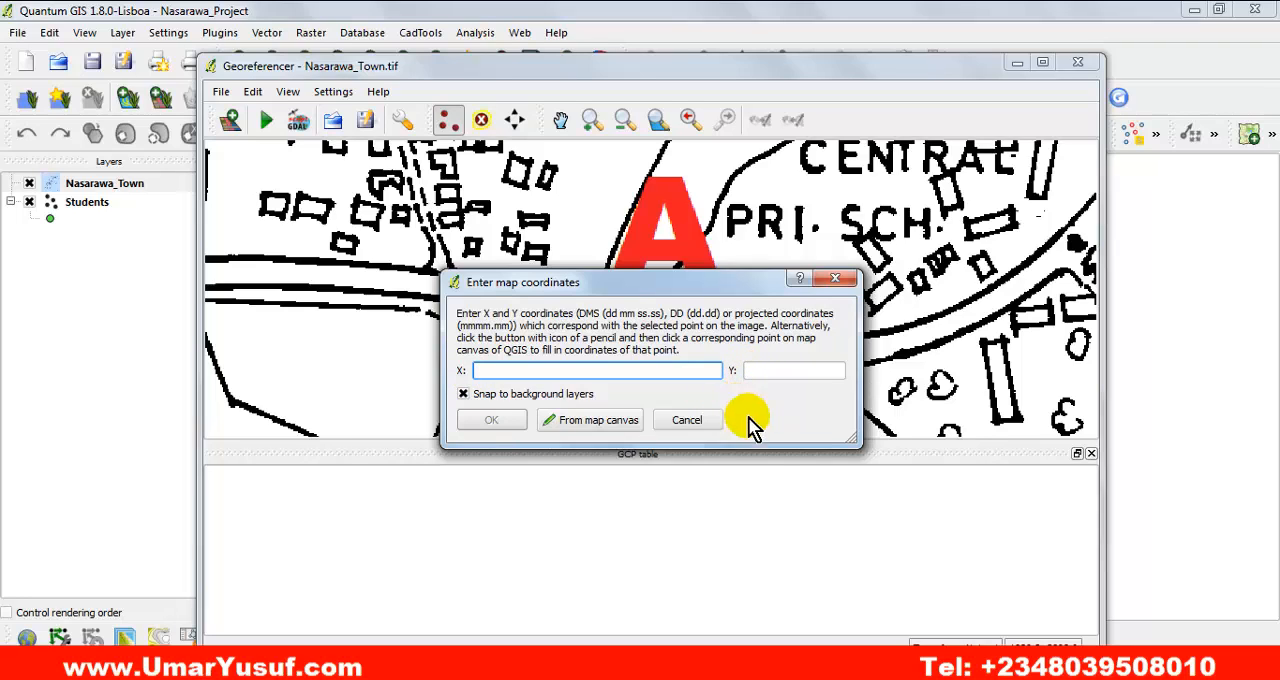
Copy point A's easting 356917.741 from the coordinates PDF in Adobe Reader into the X map coordinate in QGIS.
key("alt+Tab")
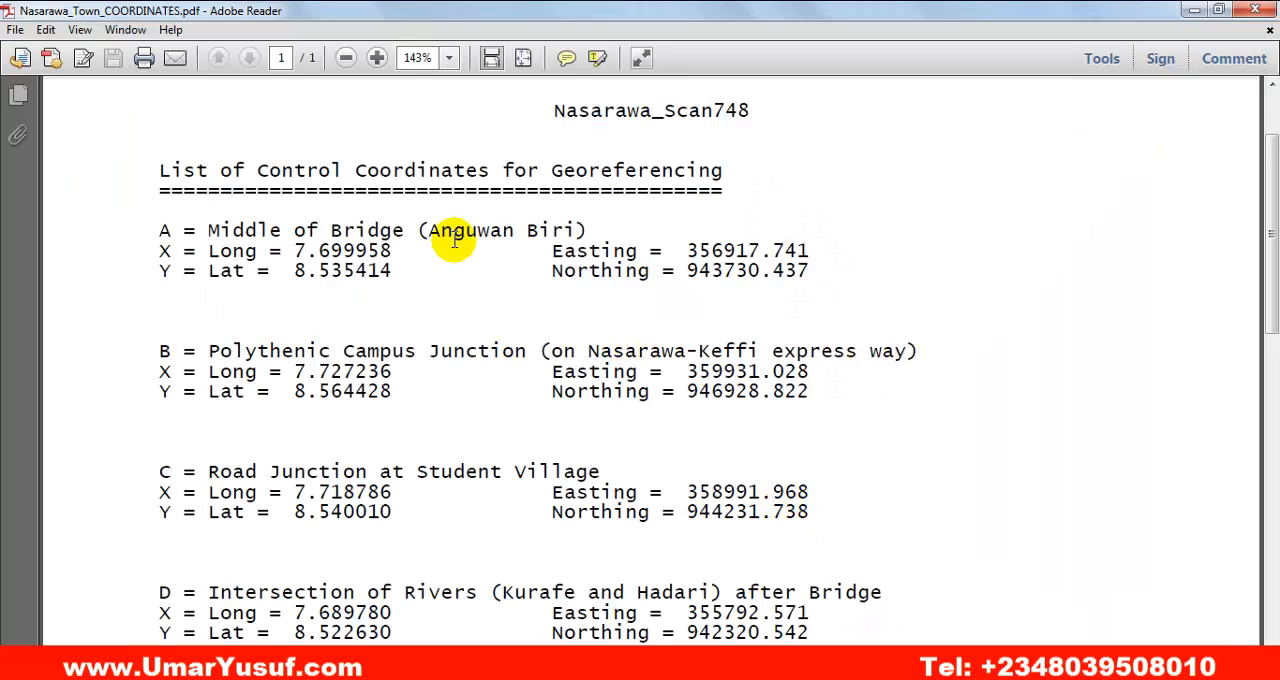
left_click_drag(808, 248, 686, 252)
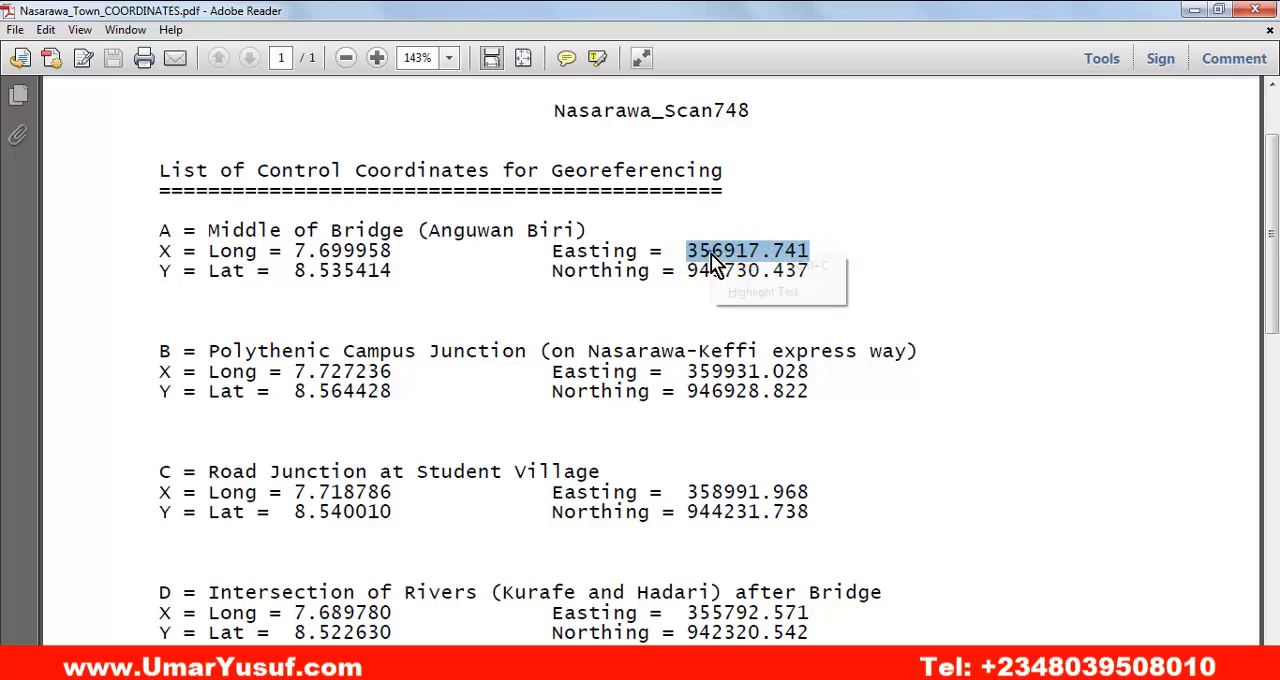
right_click(735, 260)
left_click(750, 268)
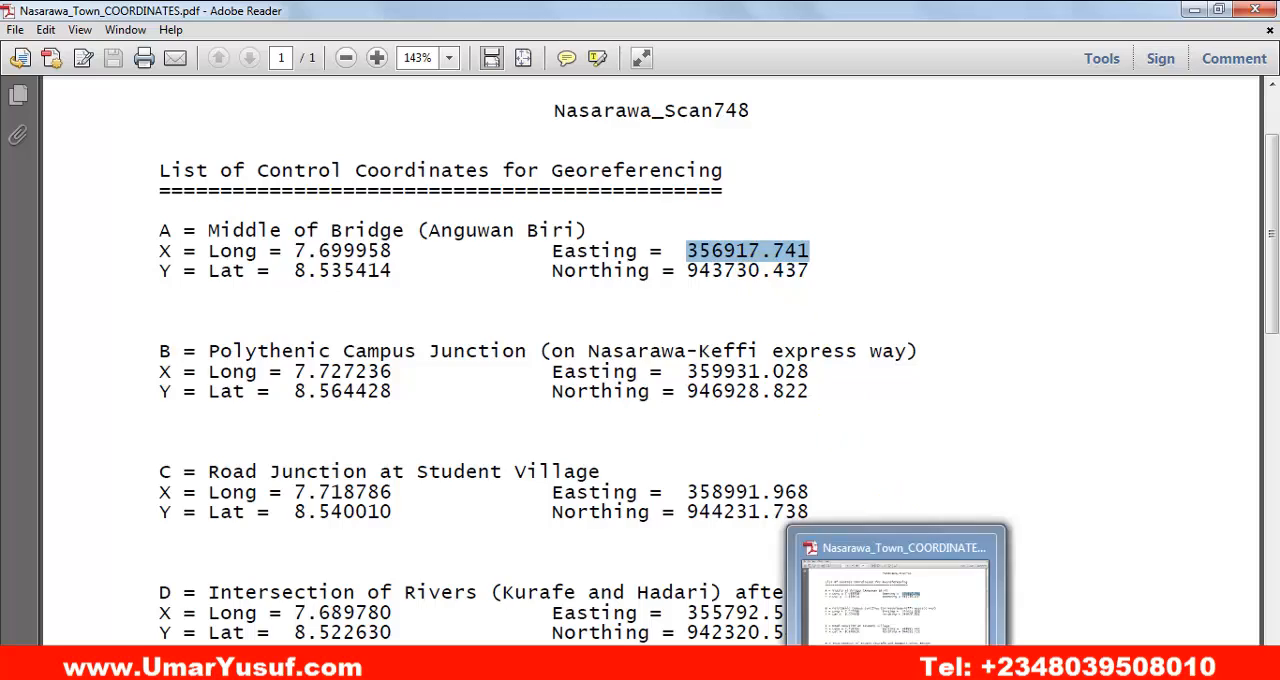
left_click(850, 625)
left_click(554, 366)
right_click(547, 372)
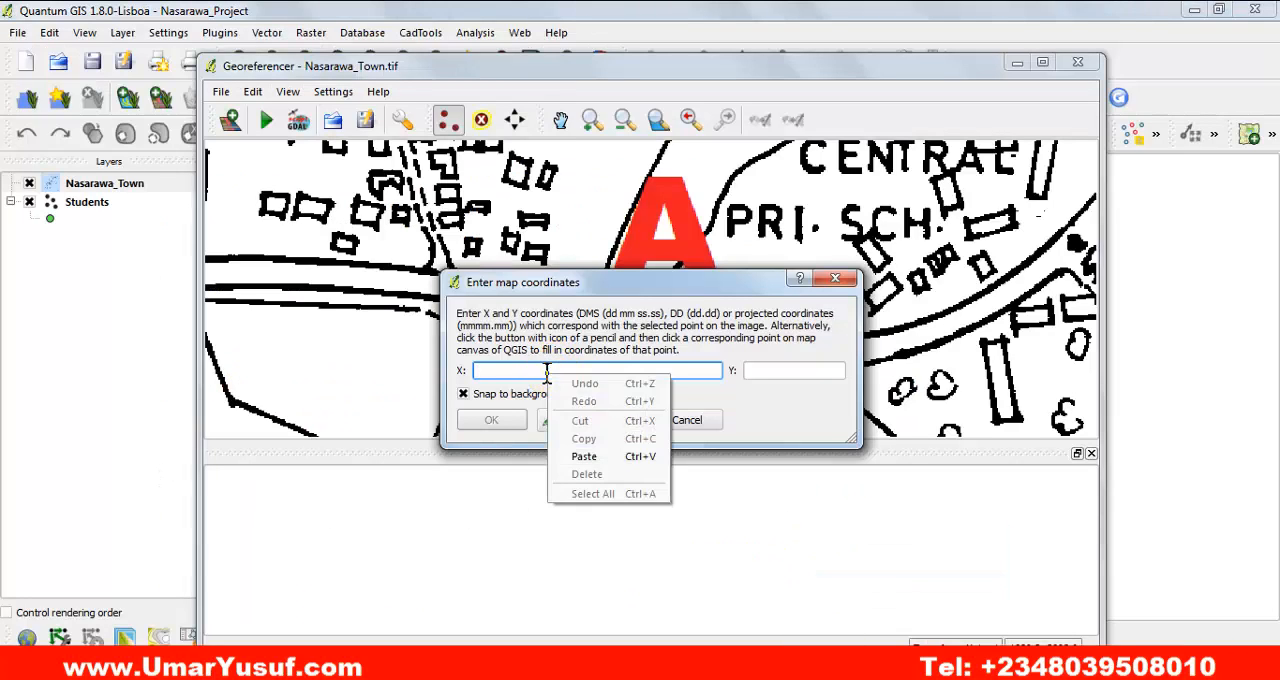
left_click(585, 456)
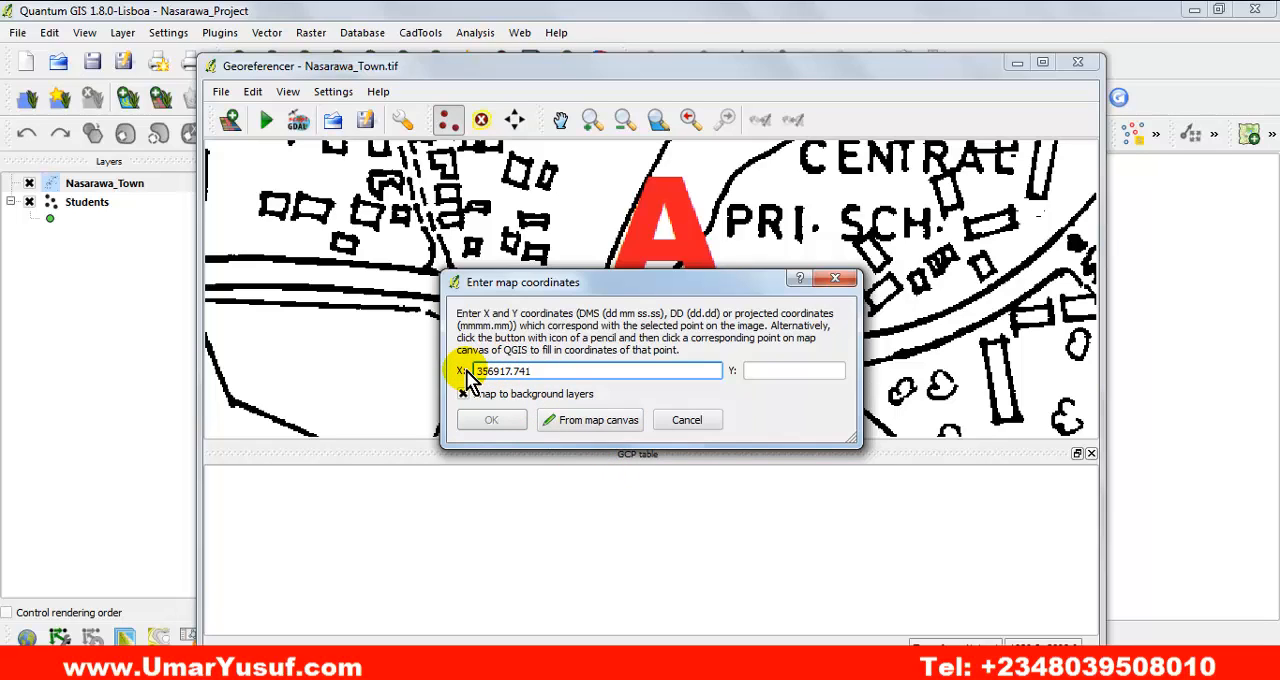
Copy point A's northing 943730.437 from the PDF into the Y map coordinate and accept the control point.
left_click(765, 371)
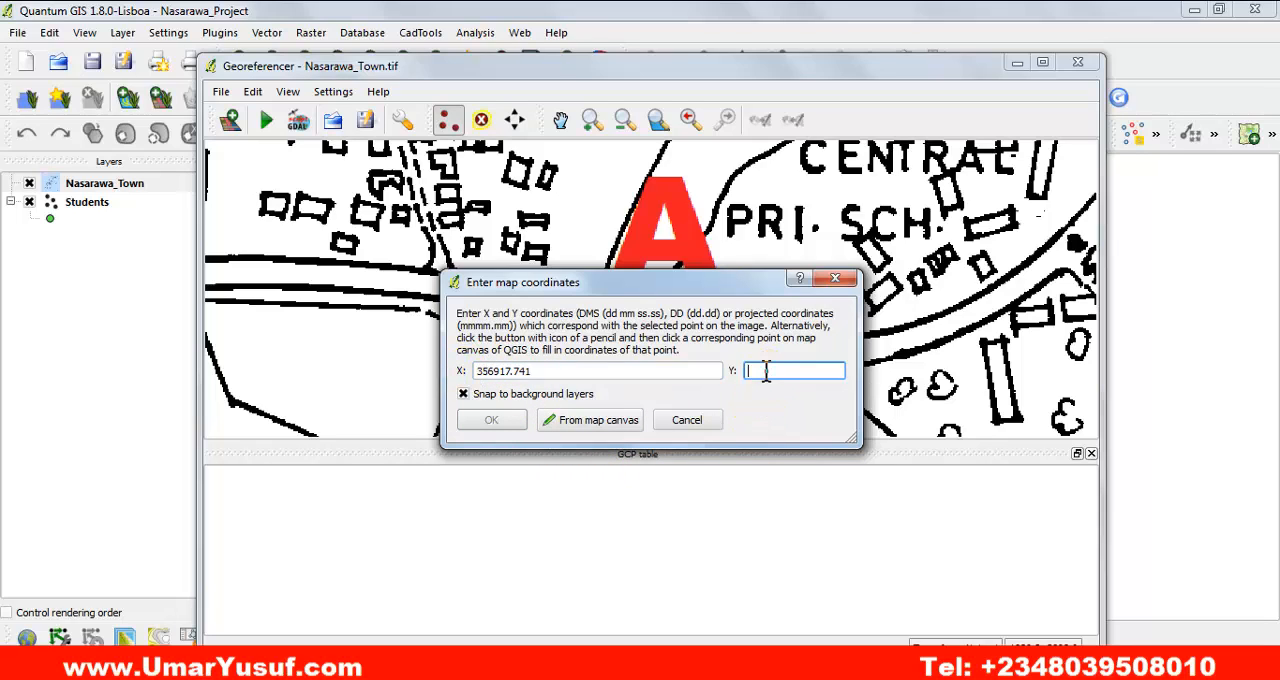
key("alt+Tab")
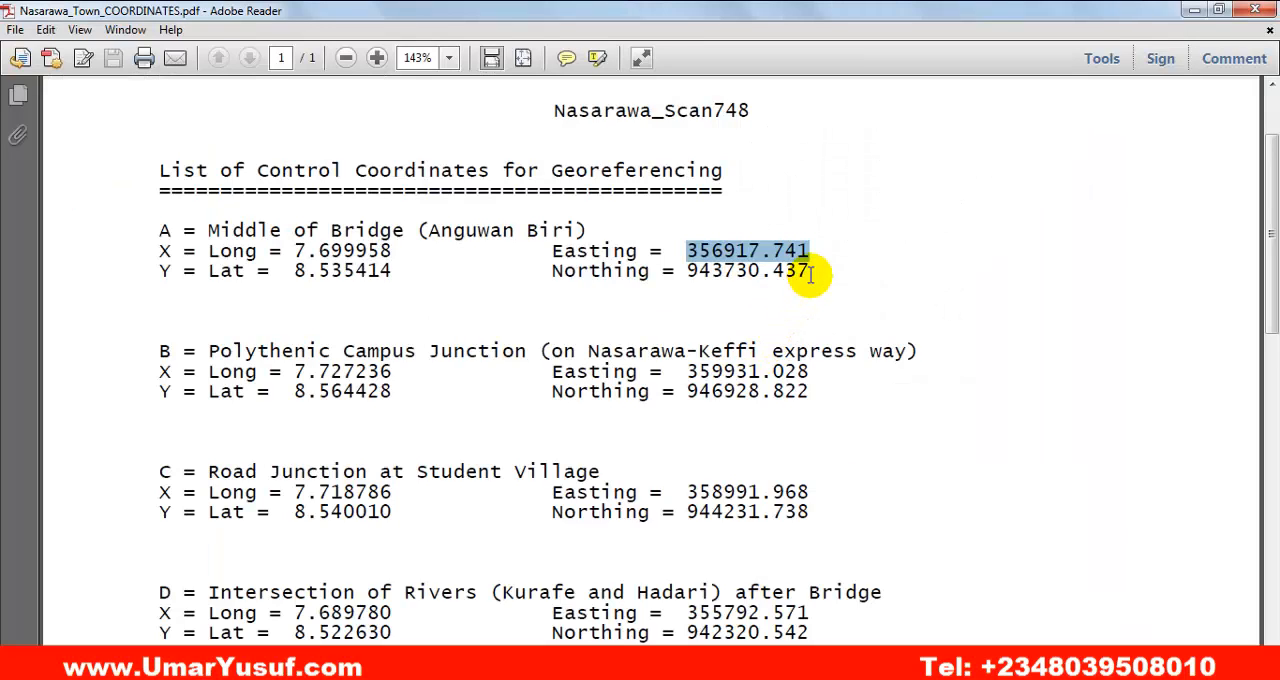
left_click(810, 274)
left_click_drag(712, 273, 687, 275)
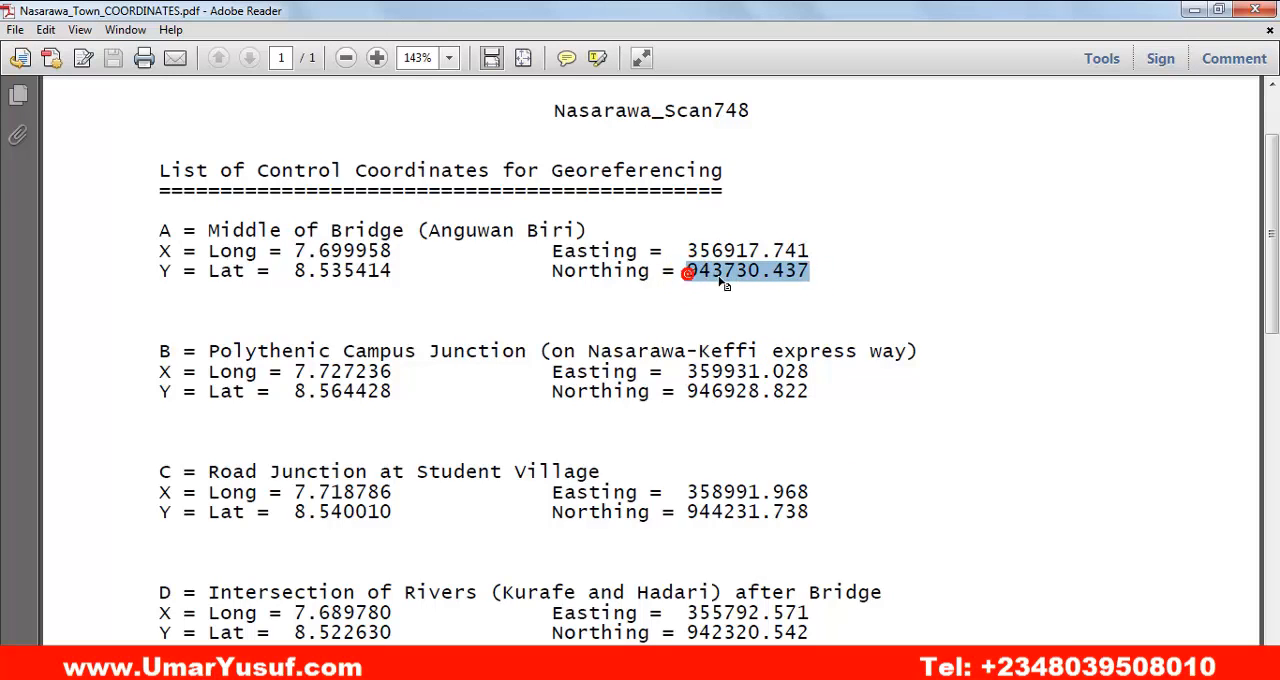
right_click(723, 285)
left_click(756, 291)
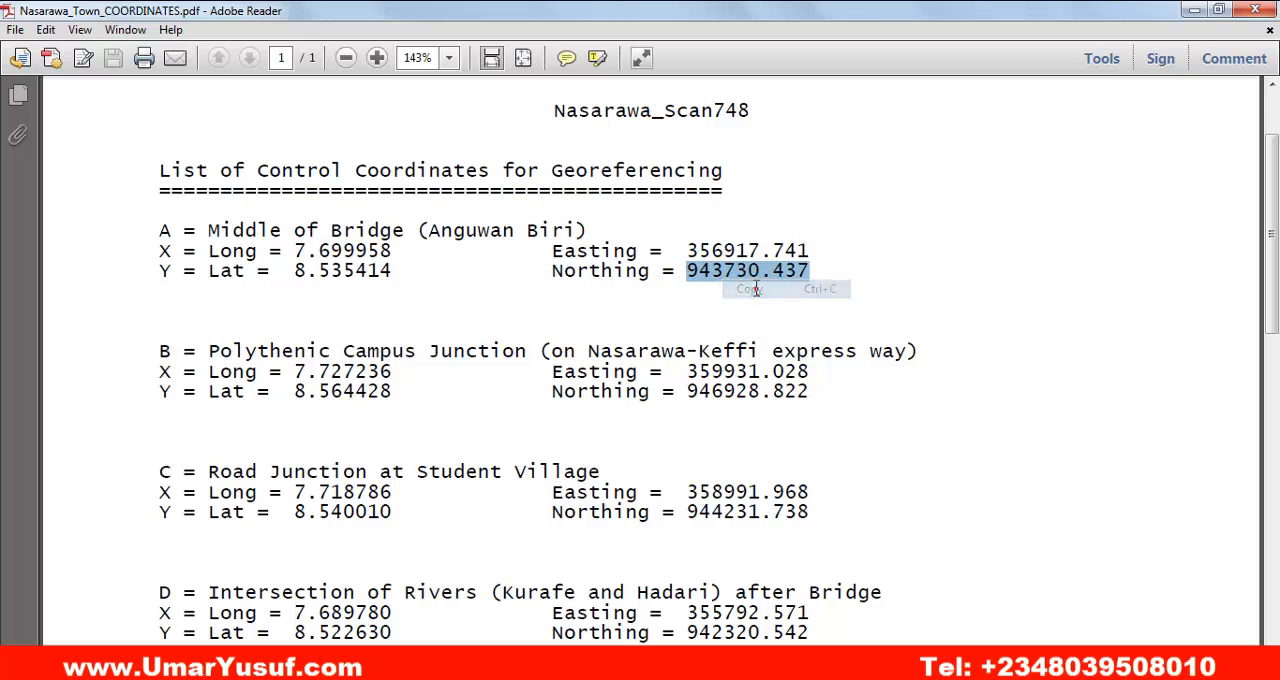
key("alt+Tab")
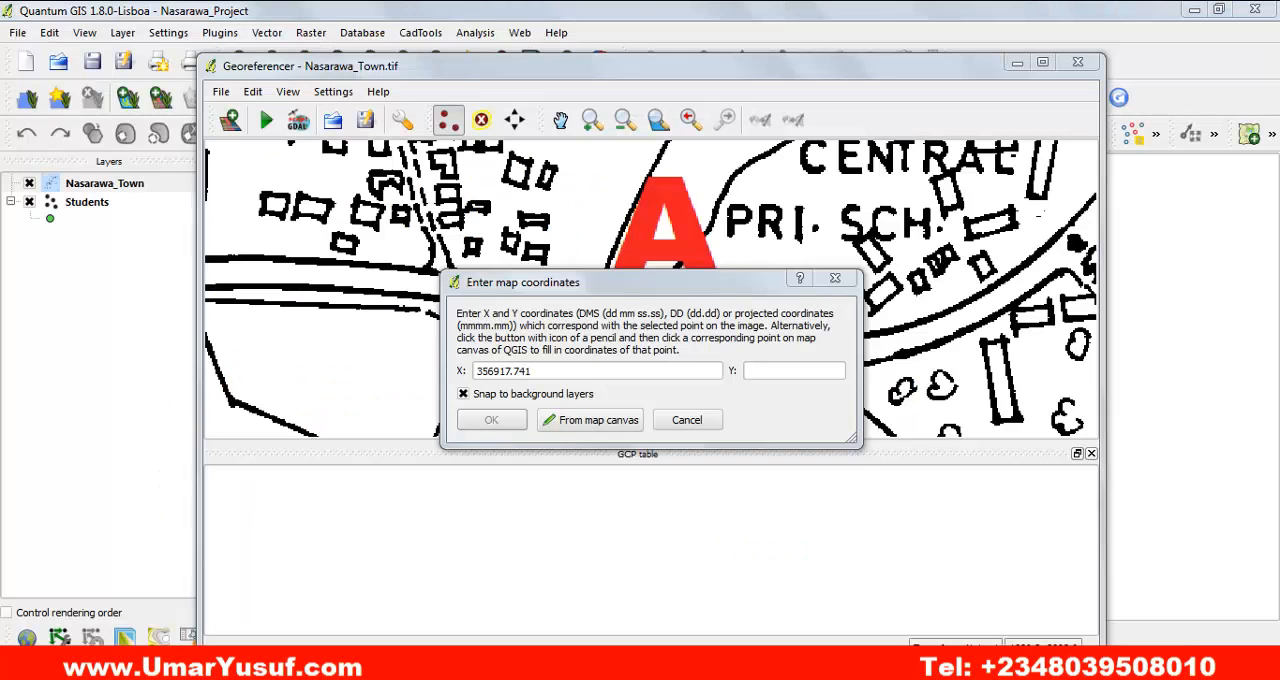
left_click(781, 370)
right_click(782, 370)
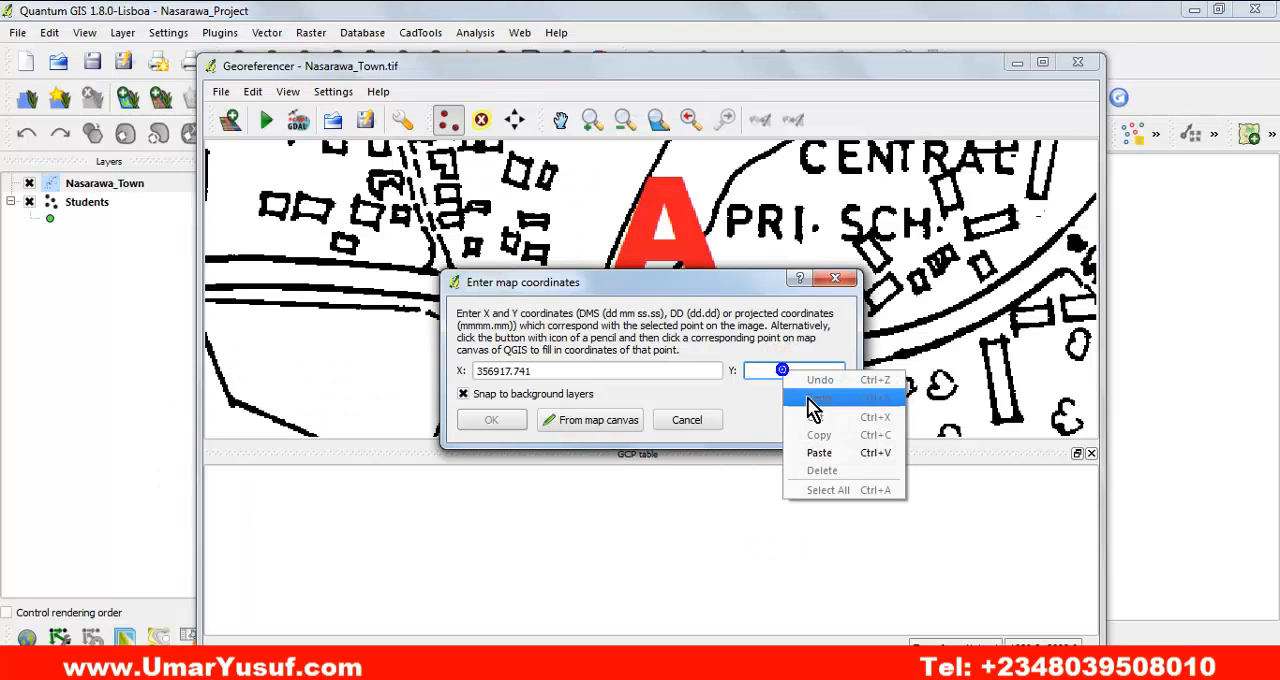
left_click(821, 452)
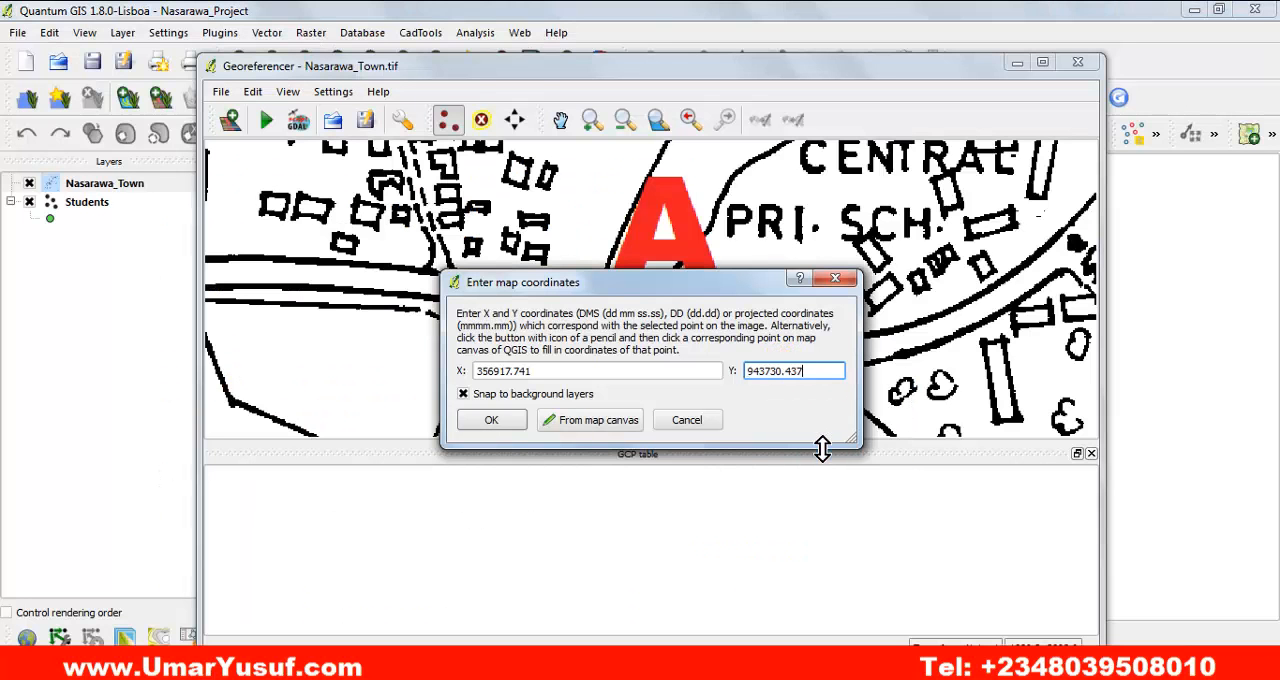
left_click(491, 420)
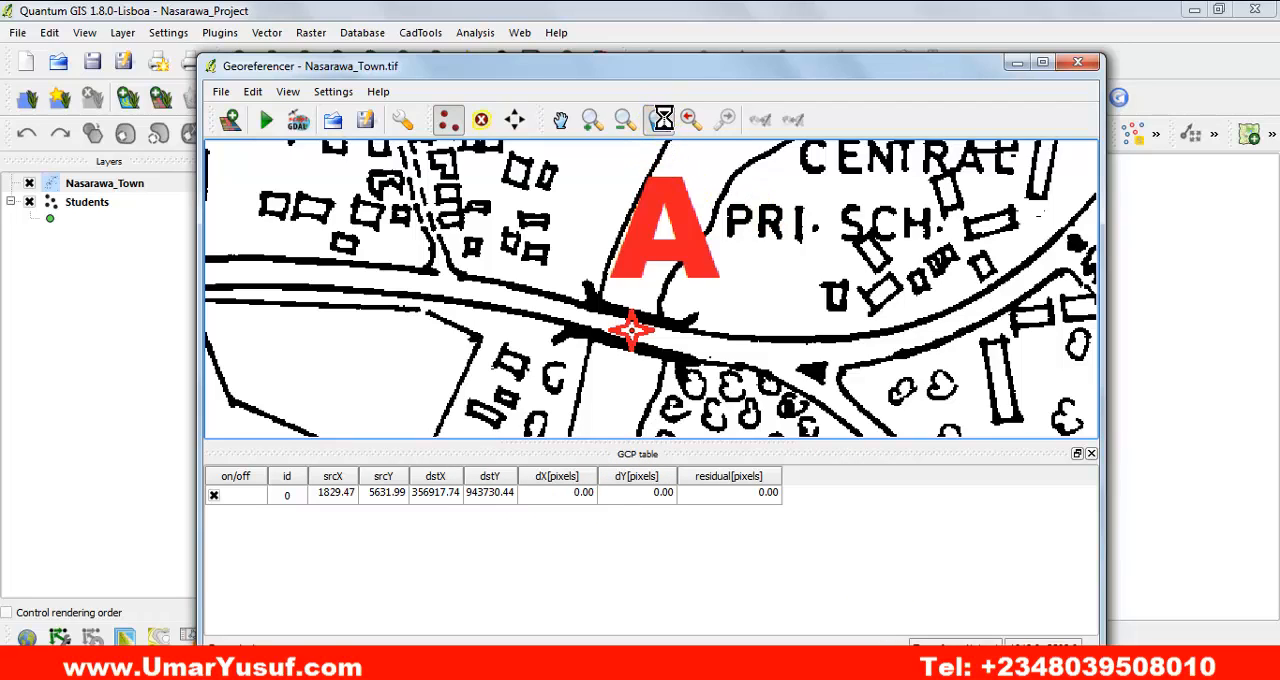
Add a control point at the centre of the red star marker below letter B, at the Polytechnic campus junction.
left_click(593, 119)
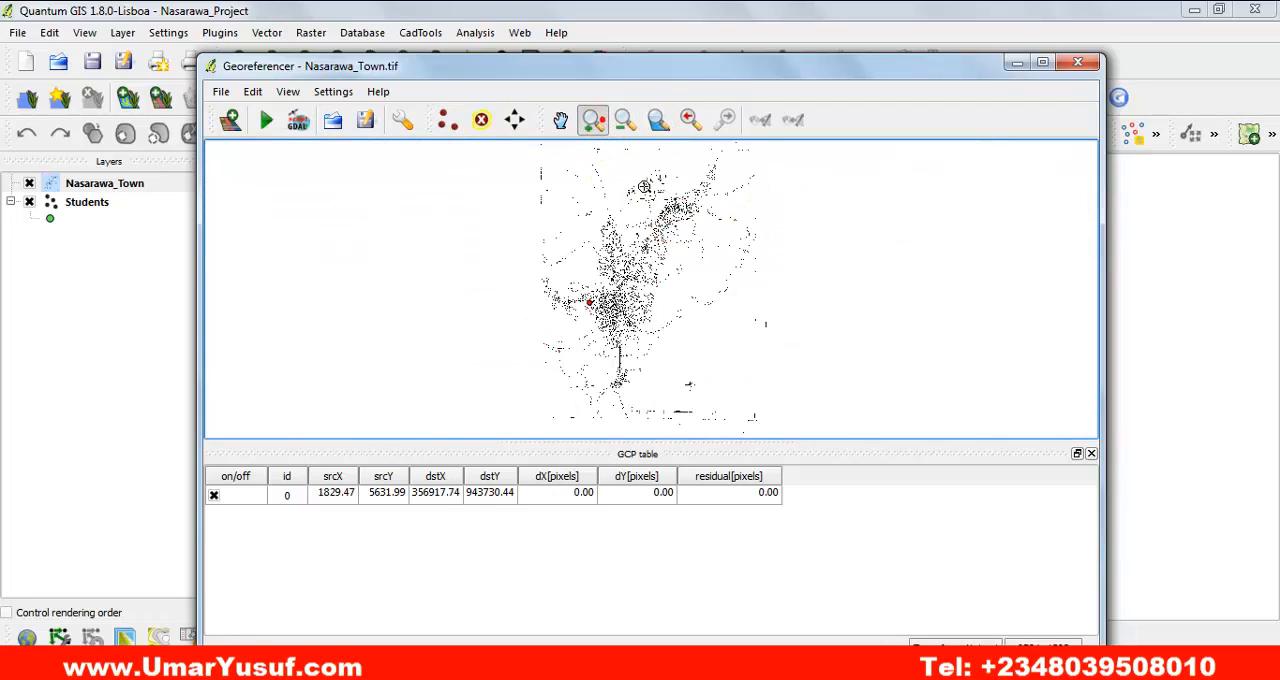
left_click_drag(660, 172, 694, 220)
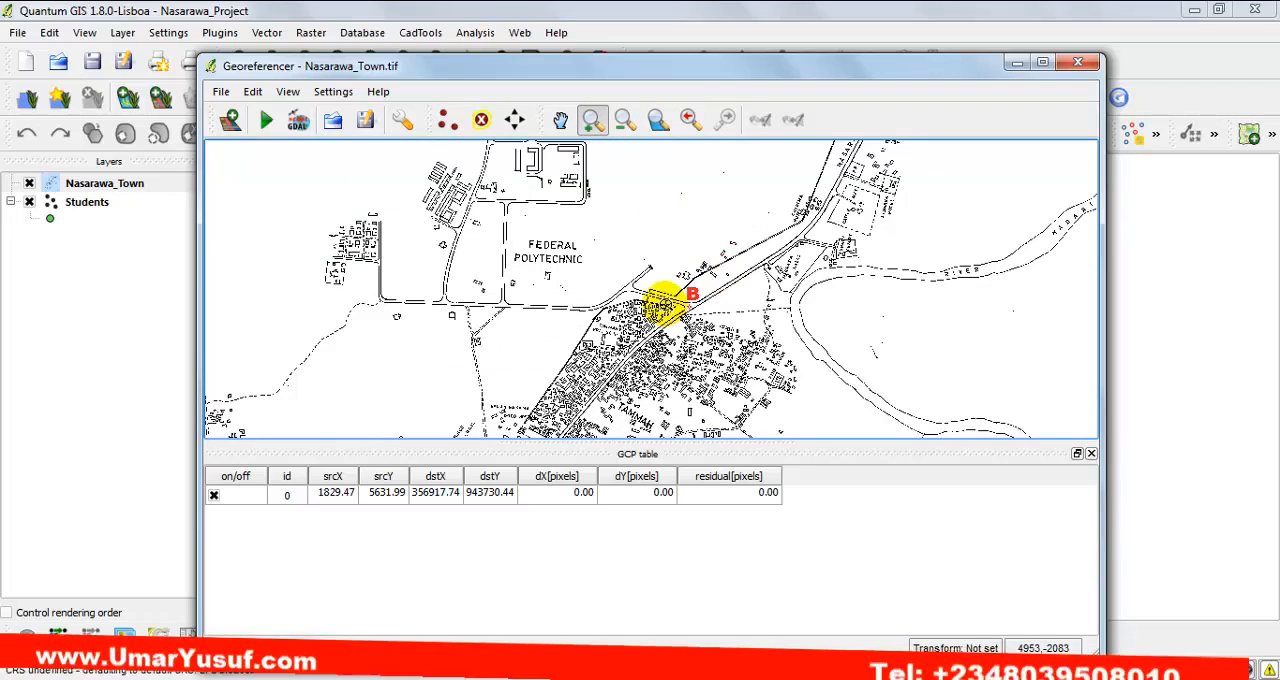
left_click_drag(665, 280, 716, 334)
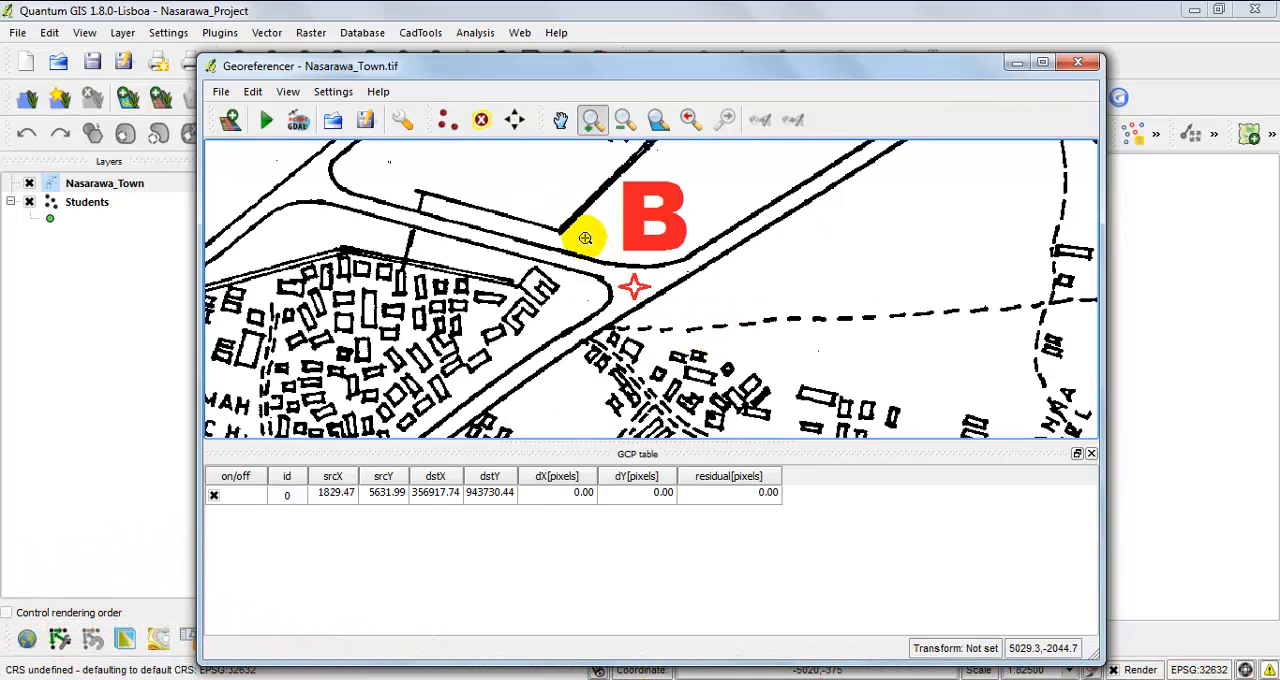
left_click_drag(566, 157, 730, 347)
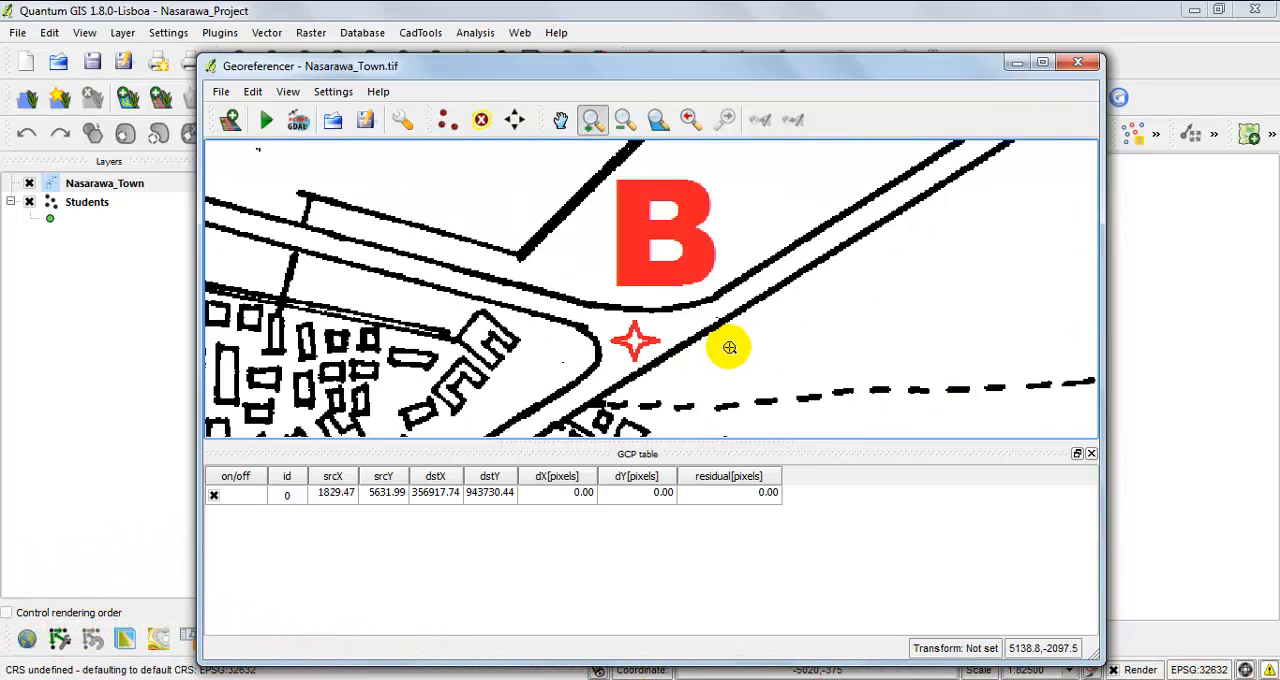
left_click(447, 121)
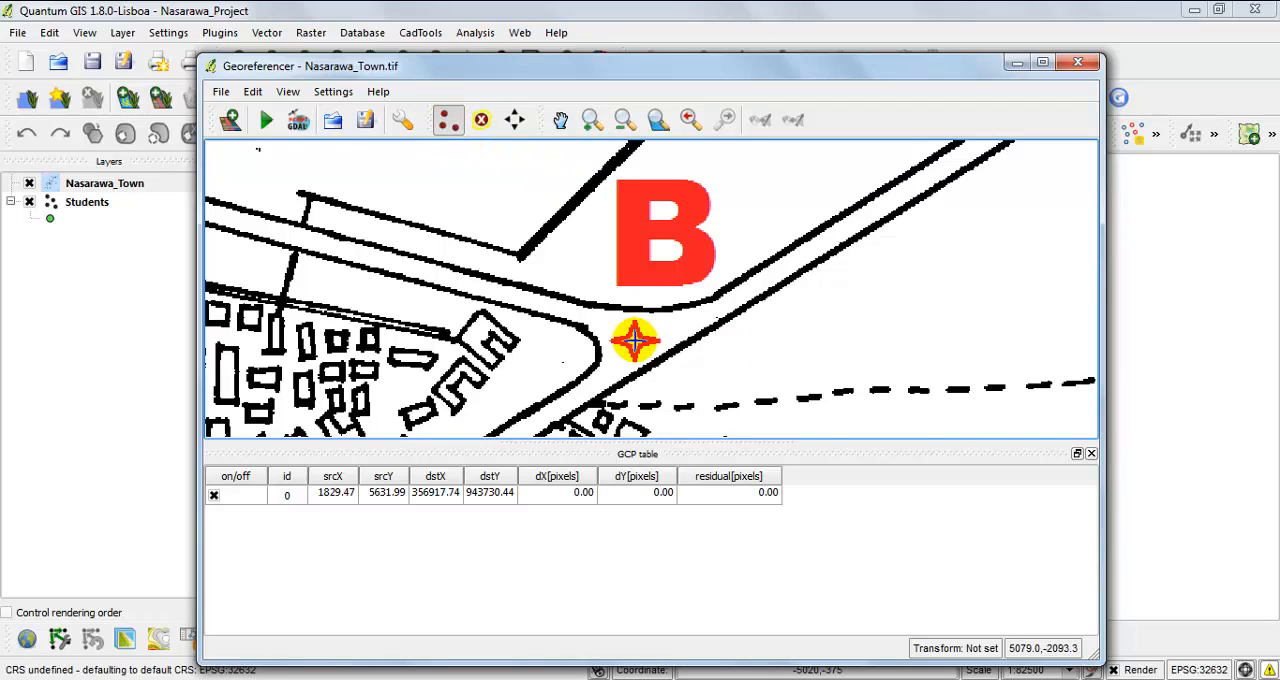
left_click(633, 341)
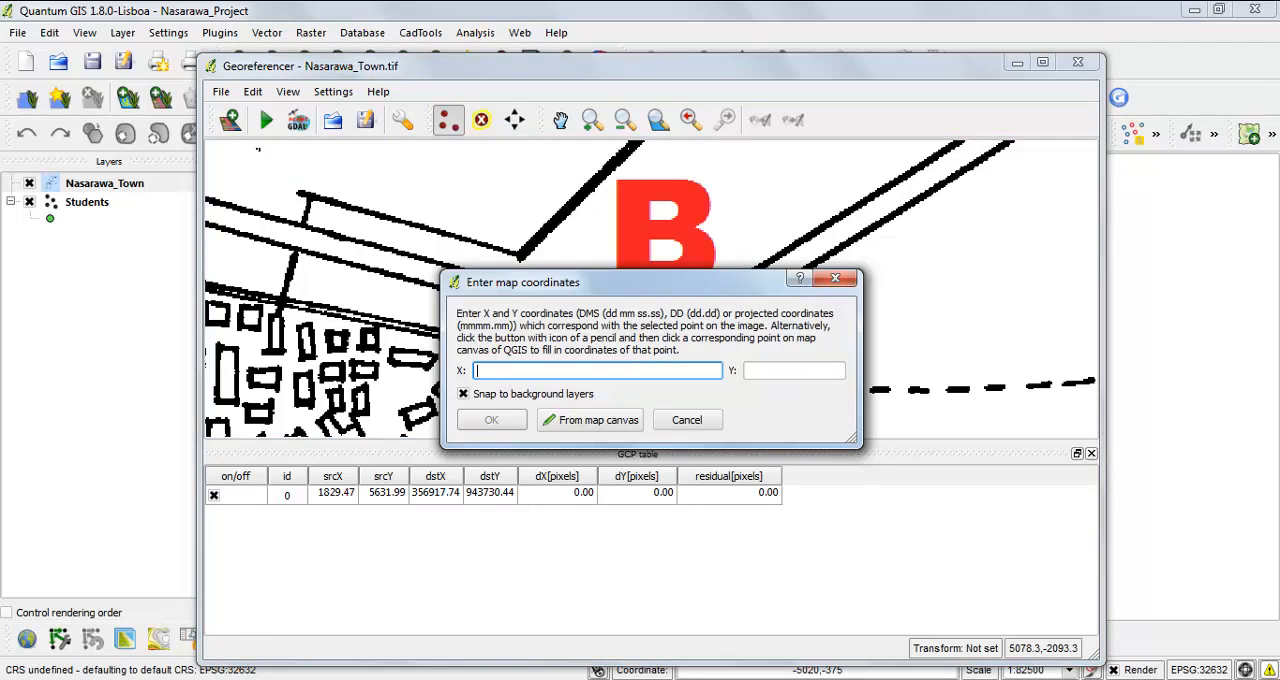
Copy point B's easting 359931.028 from the coordinates PDF in Adobe Reader into the X map coordinate in QGIS.
key("alt+Tab")
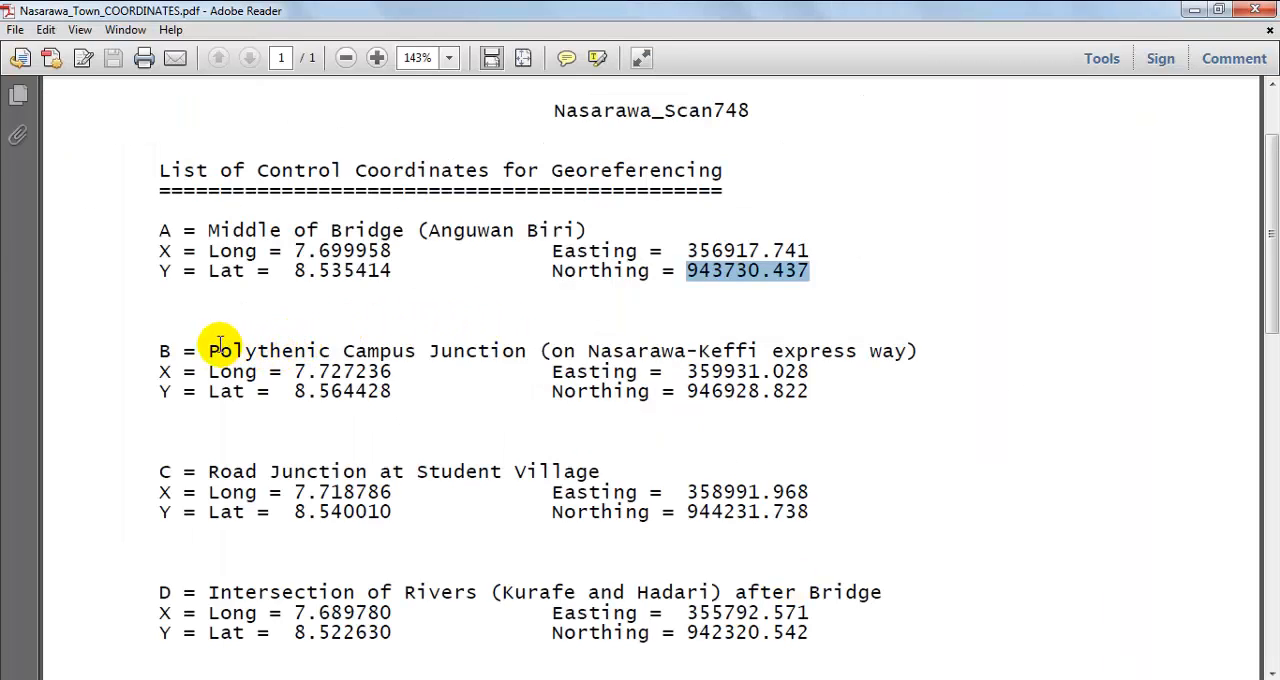
left_click(172, 354)
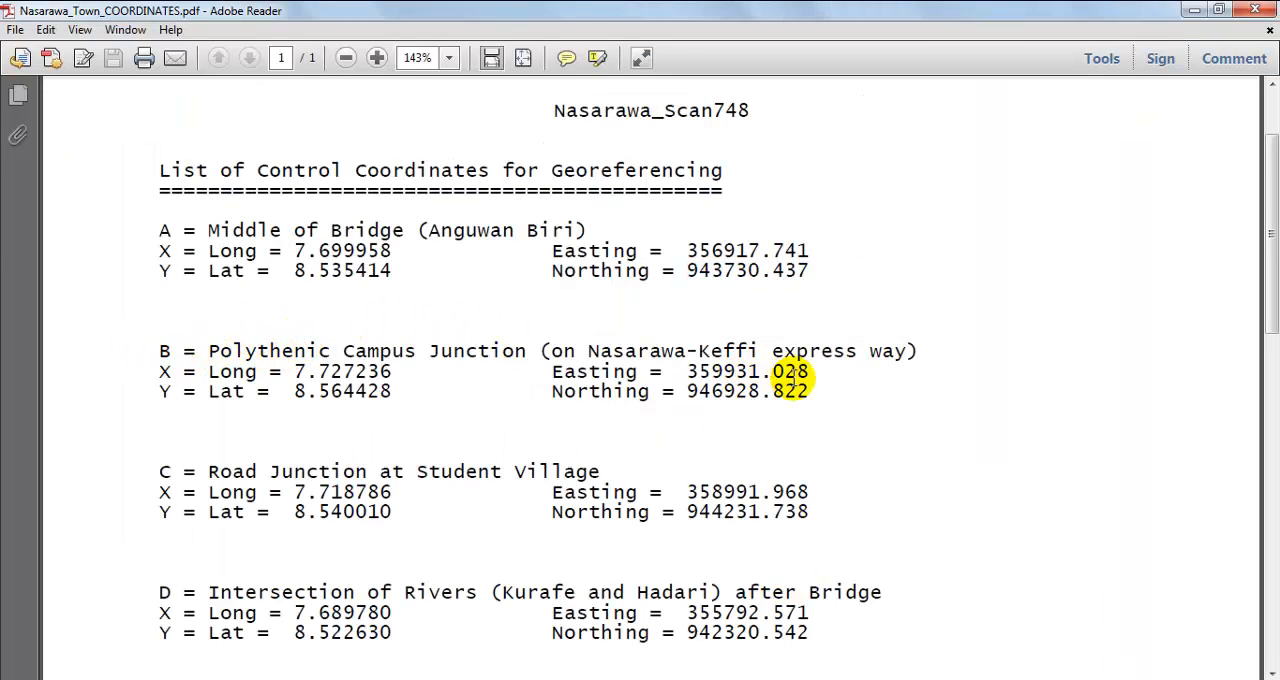
left_click_drag(810, 372, 692, 372)
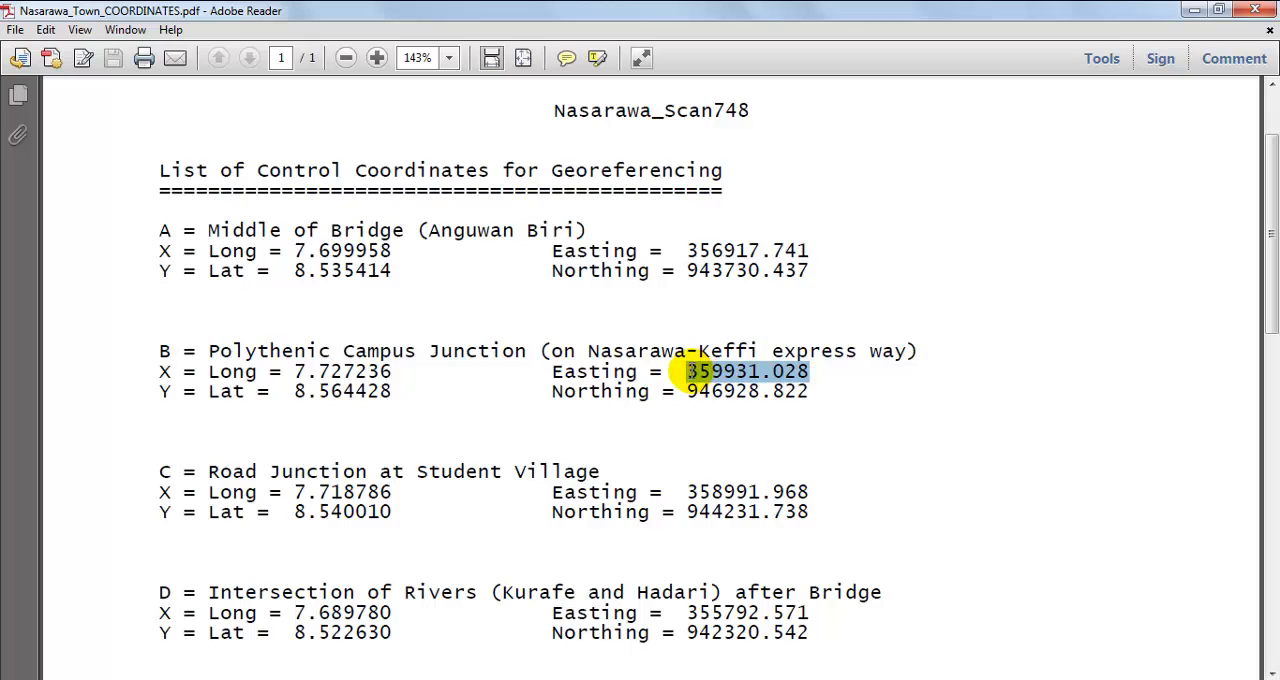
right_click(697, 373)
left_click(712, 381)
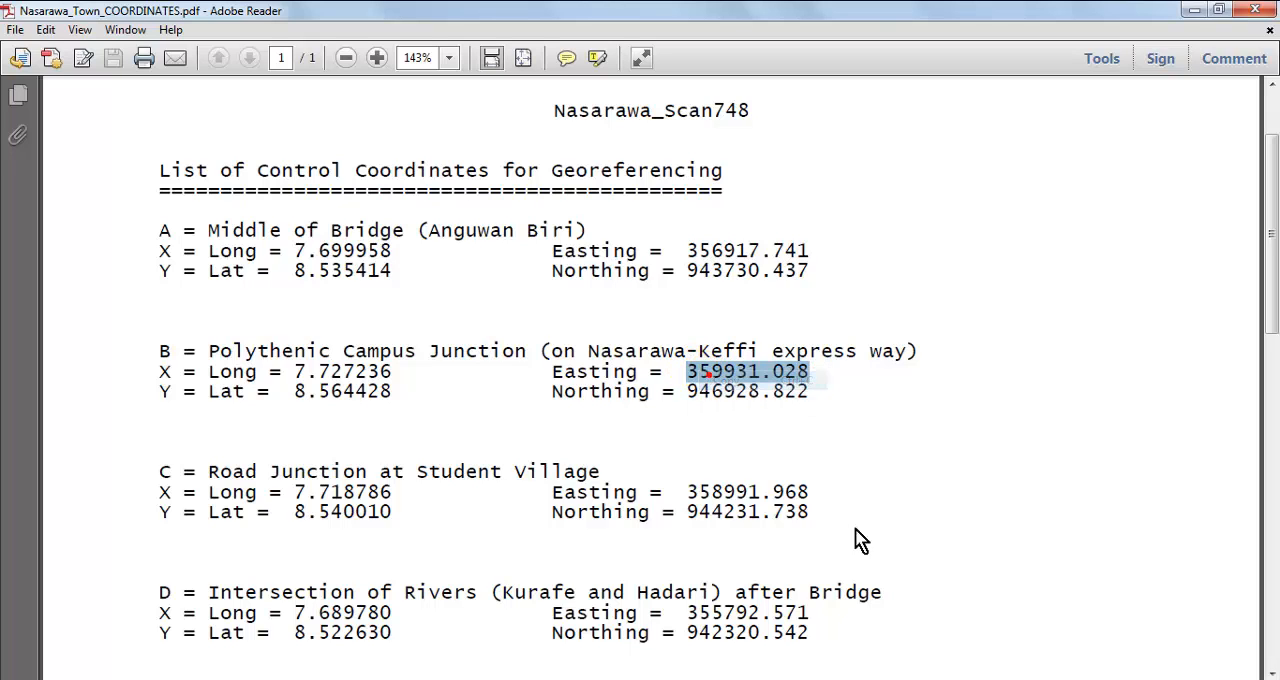
left_click(898, 679)
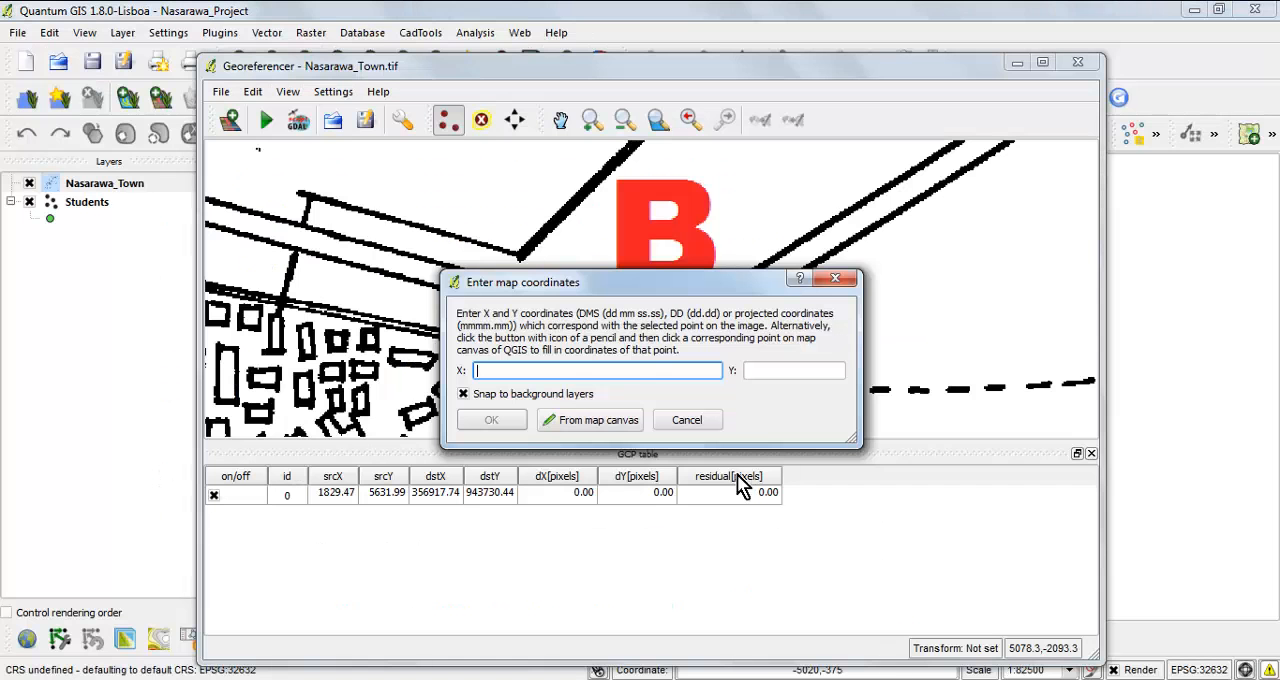
right_click(604, 370)
left_click(684, 447)
Copy point B's northing 946928.822 from the PDF into the Y map coordinate and accept the control point.
key("alt+Tab")
left_click_drag(810, 391, 691, 398)
right_click(716, 393)
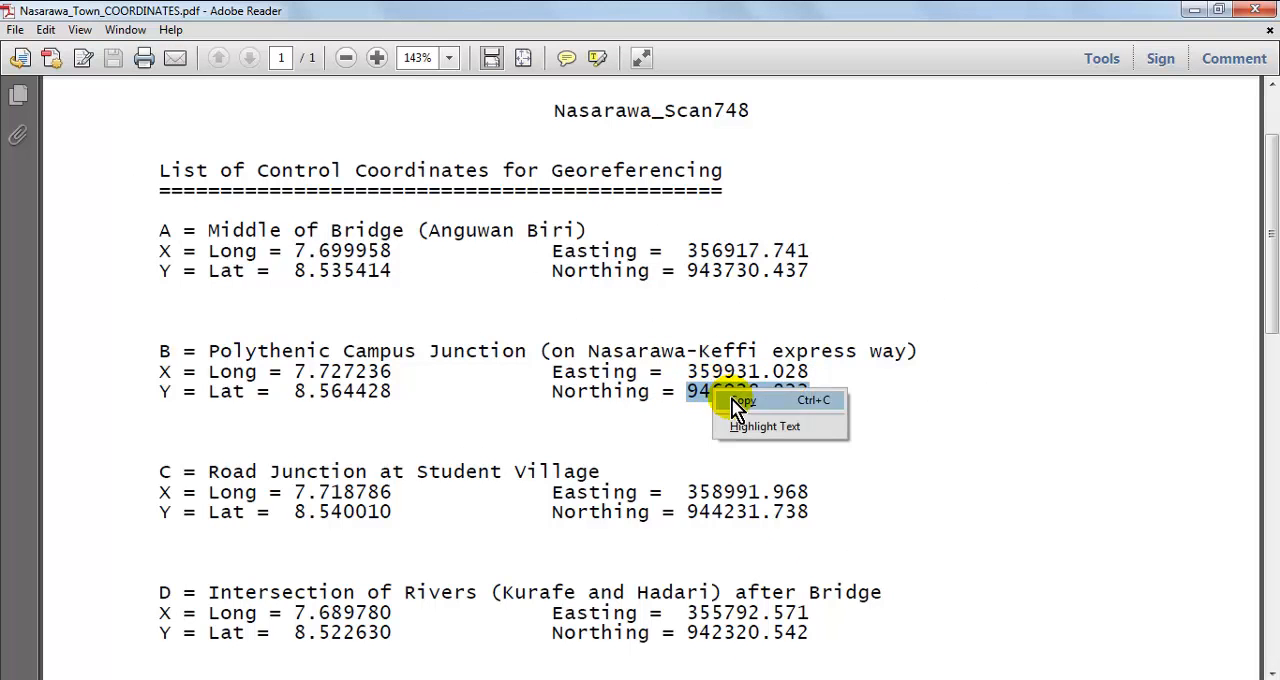
left_click(740, 403)
key("alt+Tab")
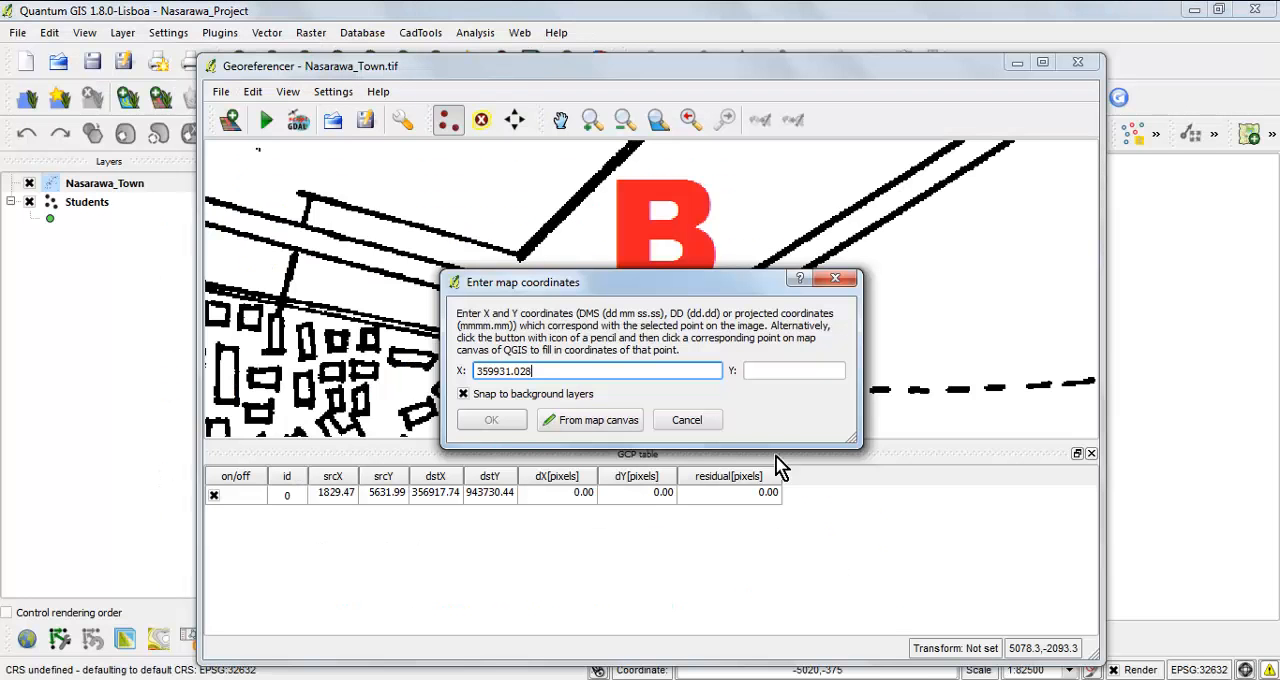
left_click(749, 371)
right_click(749, 372)
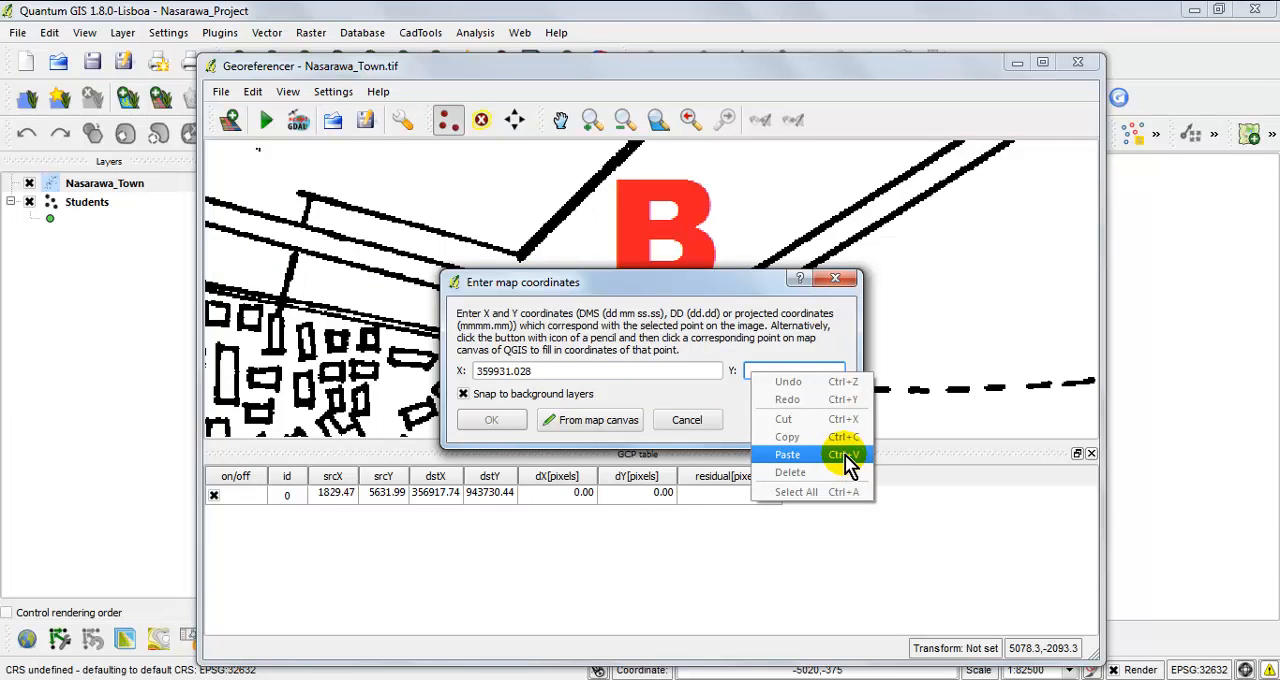
left_click(833, 452)
left_click(481, 421)
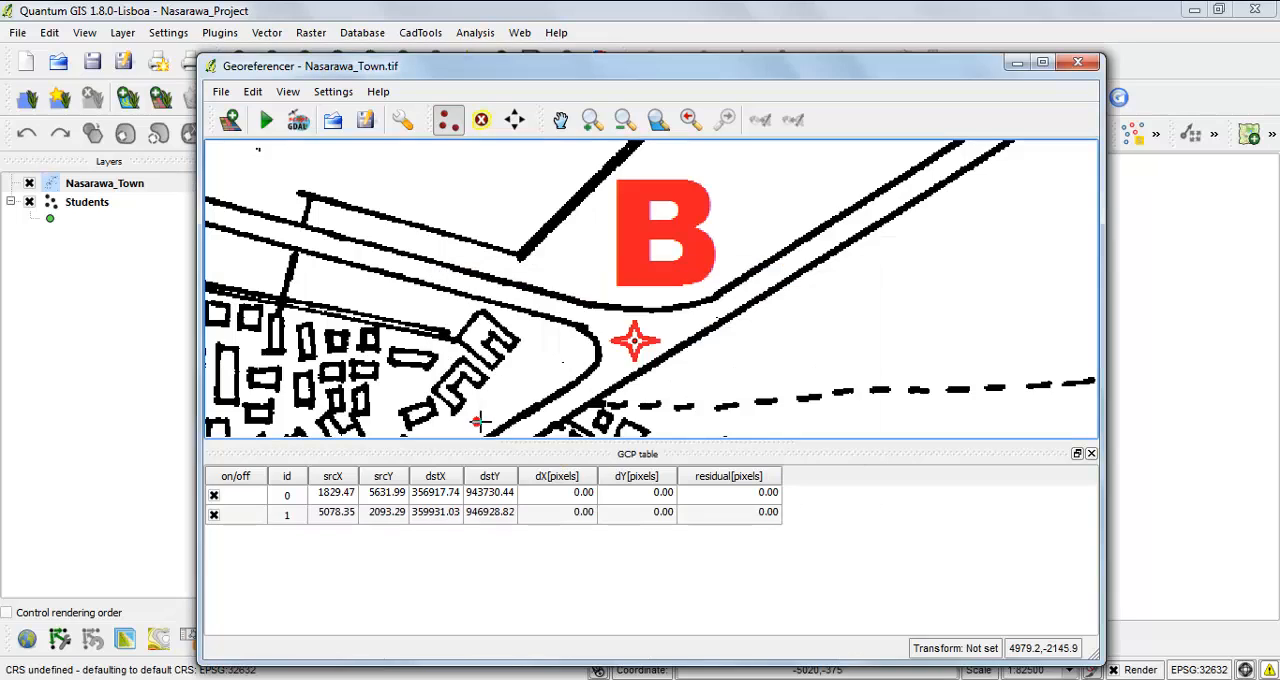
Add a control point at the centre of the red star marker beside letter C, at the Student Village road junction.
left_click(660, 125)
left_click(596, 126)
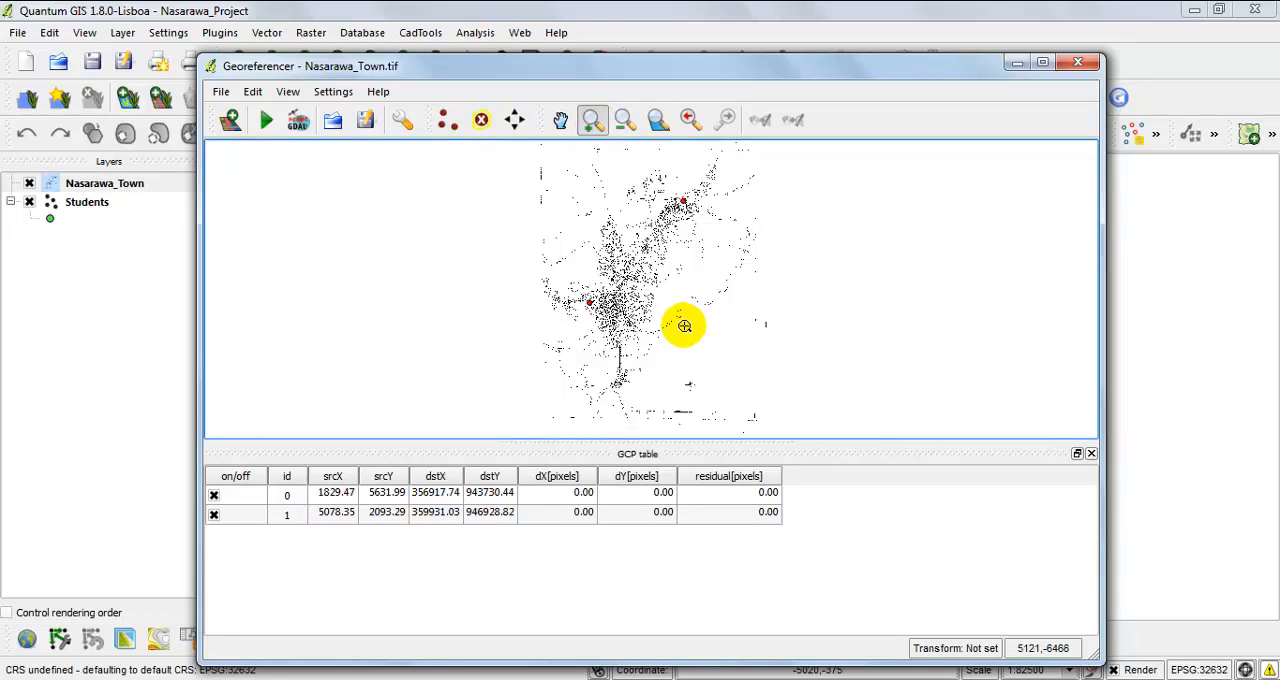
left_click_drag(636, 262, 668, 304)
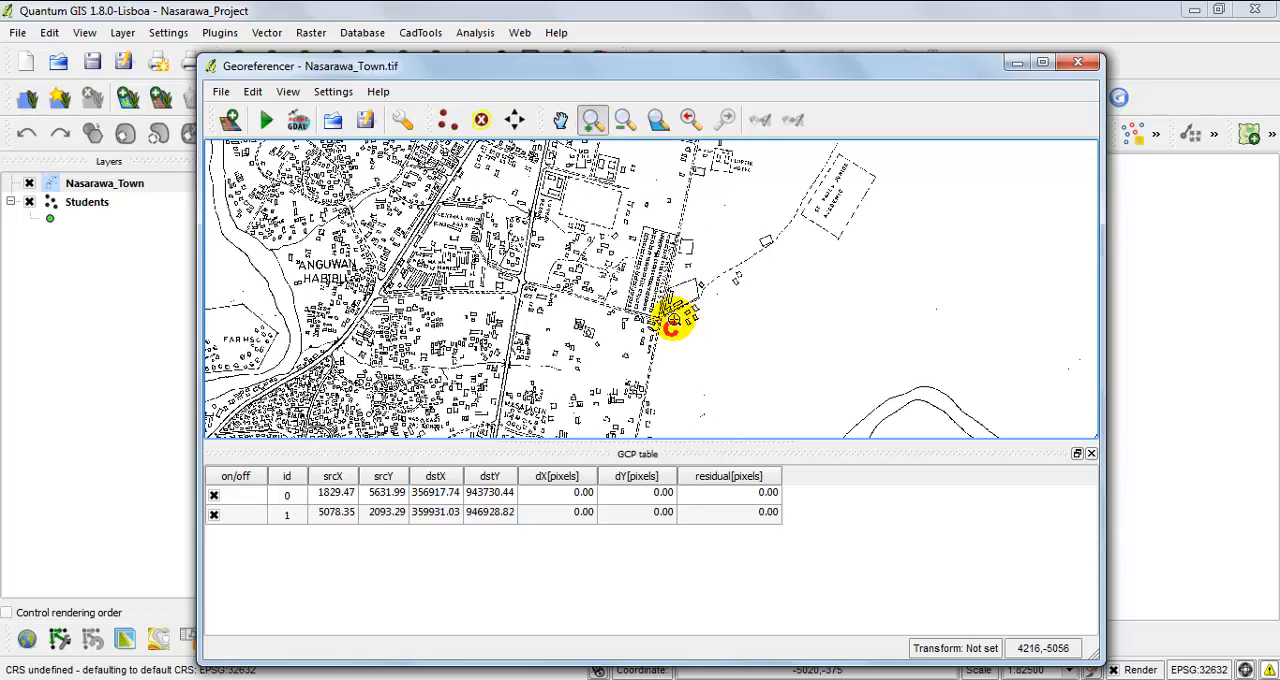
left_click(690, 349)
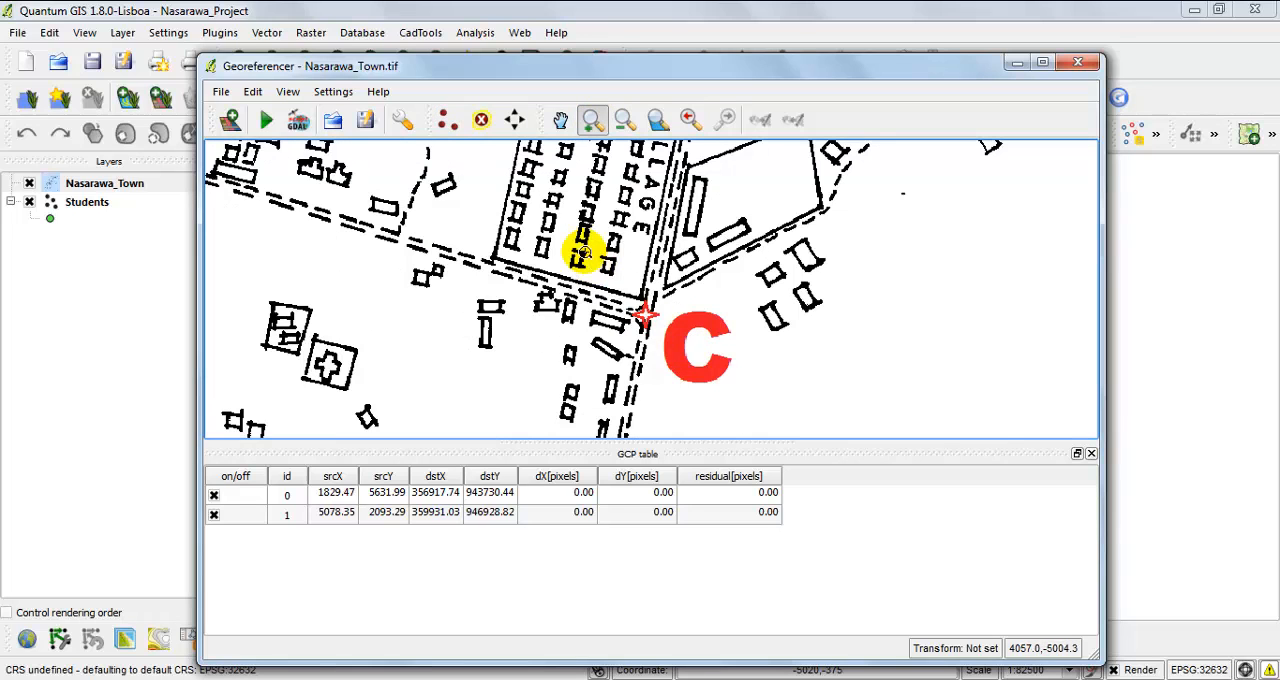
left_click_drag(769, 413, 770, 411)
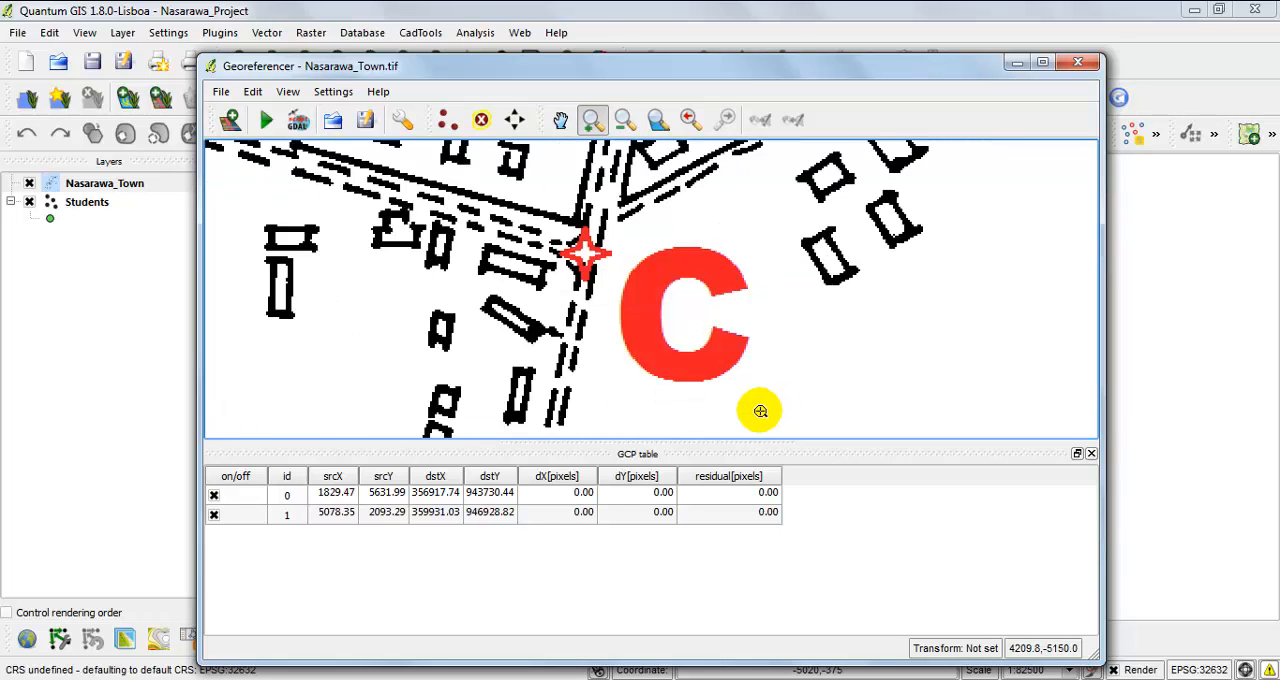
left_click(447, 120)
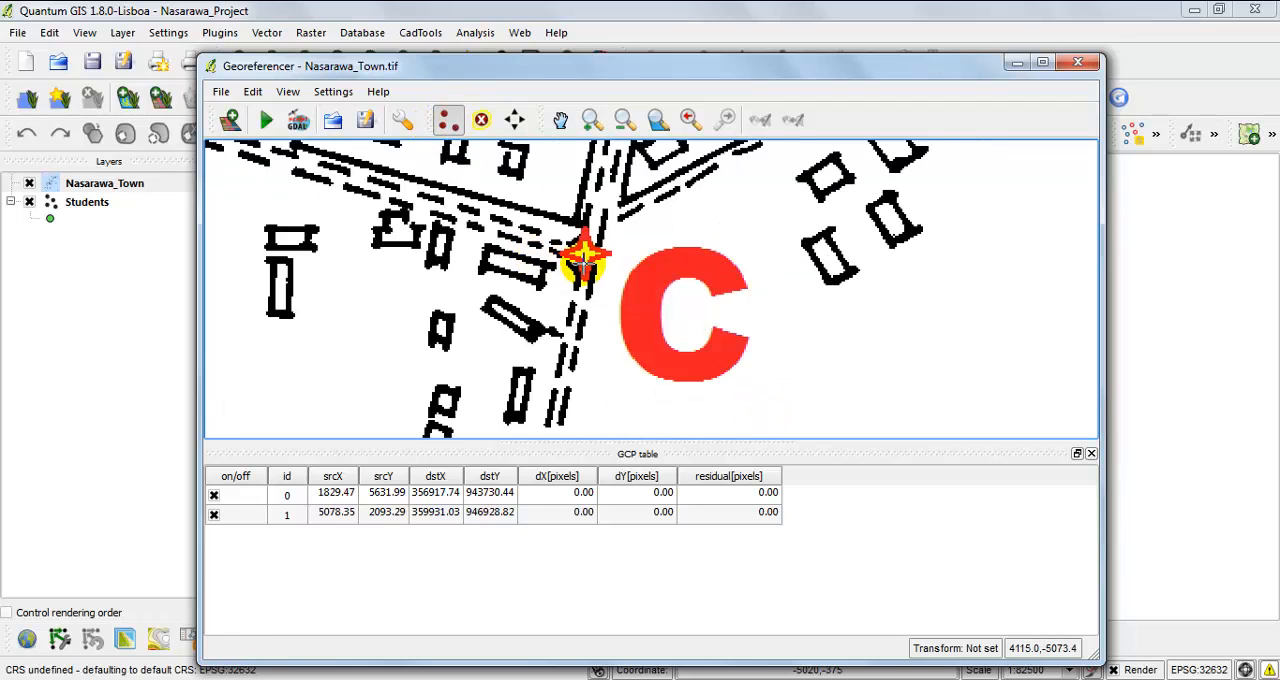
left_click(585, 253)
Copy point C's easting 358991.968 from the coordinates PDF in Adobe Reader into the X map coordinate in QGIS.
key("alt+Tab")
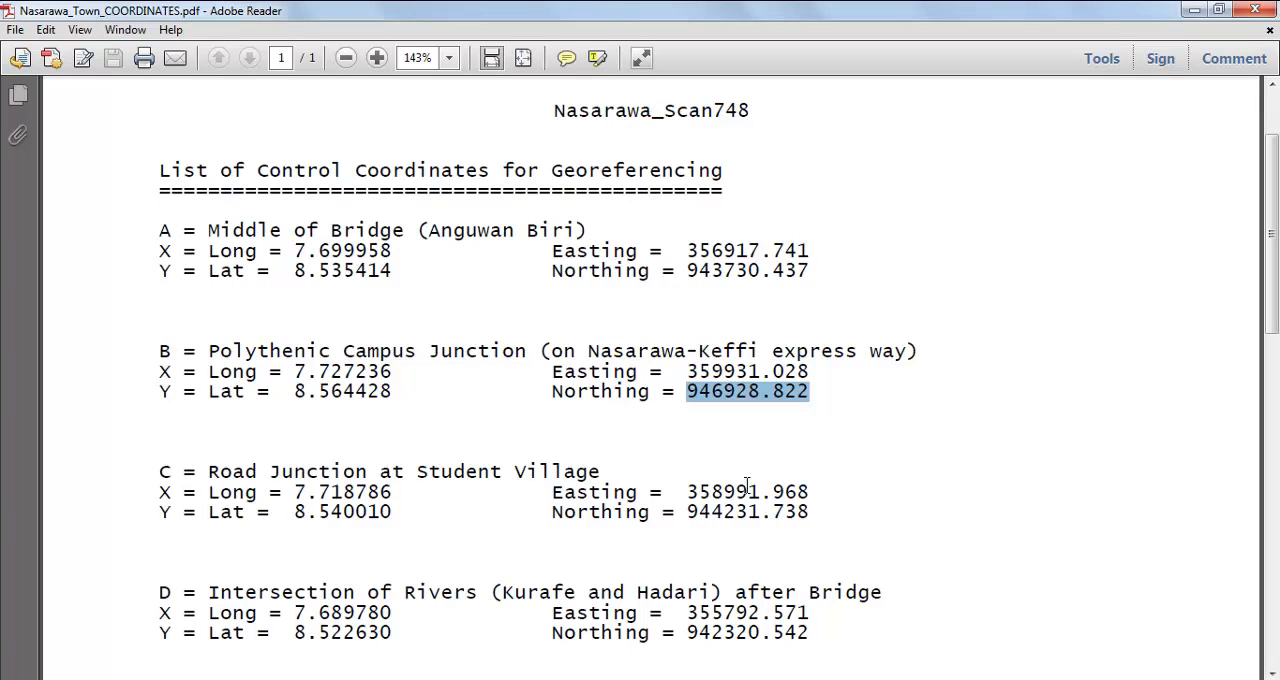
left_click_drag(1274, 194, 1275, 298)
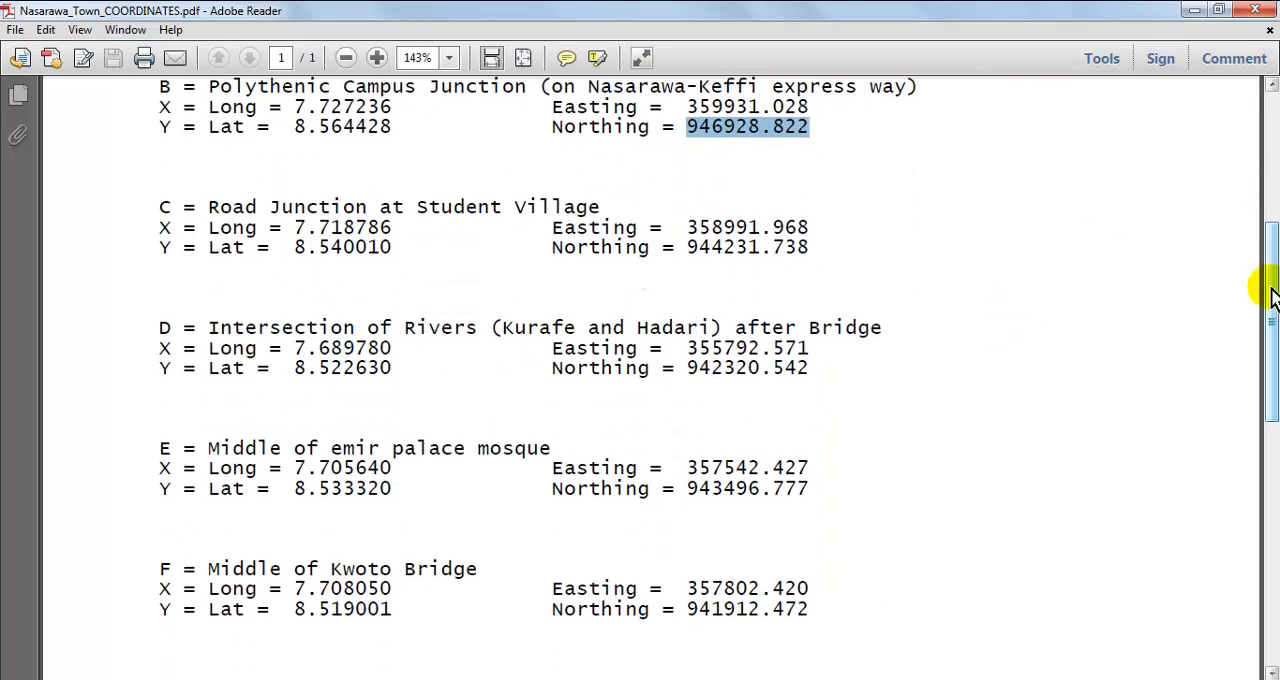
left_click(812, 227)
left_click_drag(812, 227, 684, 228)
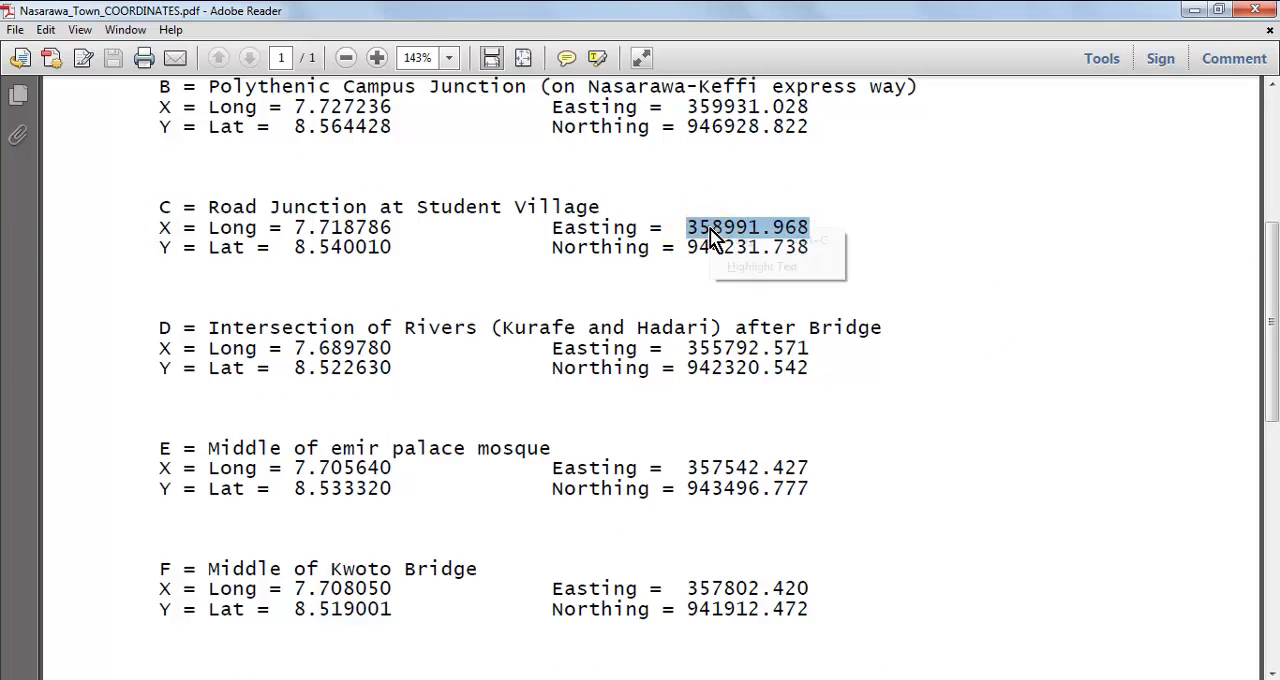
right_click(712, 231)
left_click(770, 242)
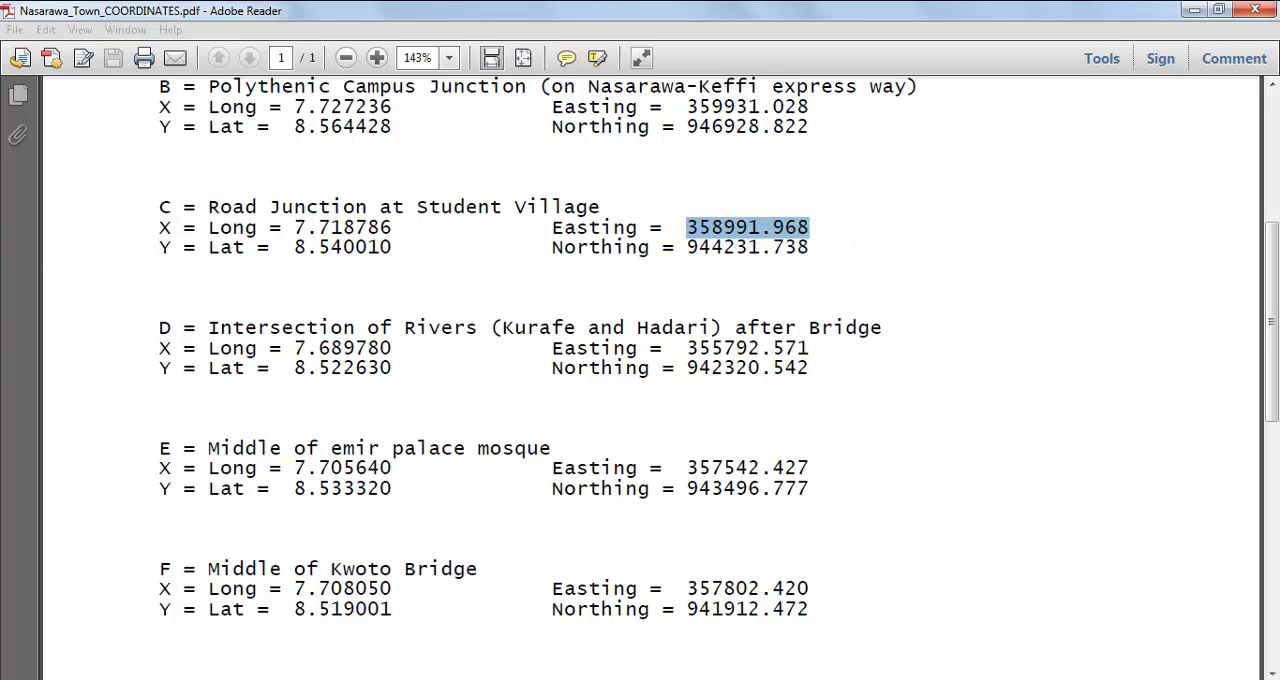
key("alt+Tab")
right_click(628, 375)
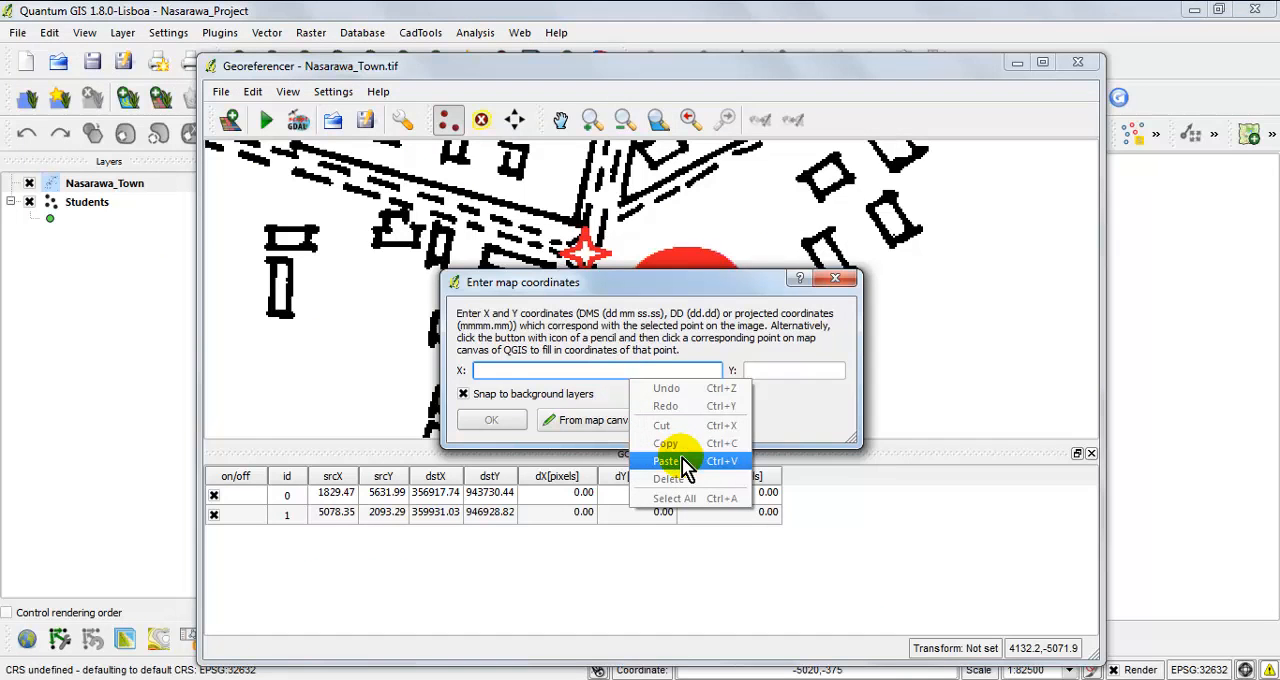
left_click(684, 463)
Copy point C's northing 944231.738 from the PDF into the Y map coordinate and accept the control point.
key("alt+Tab")
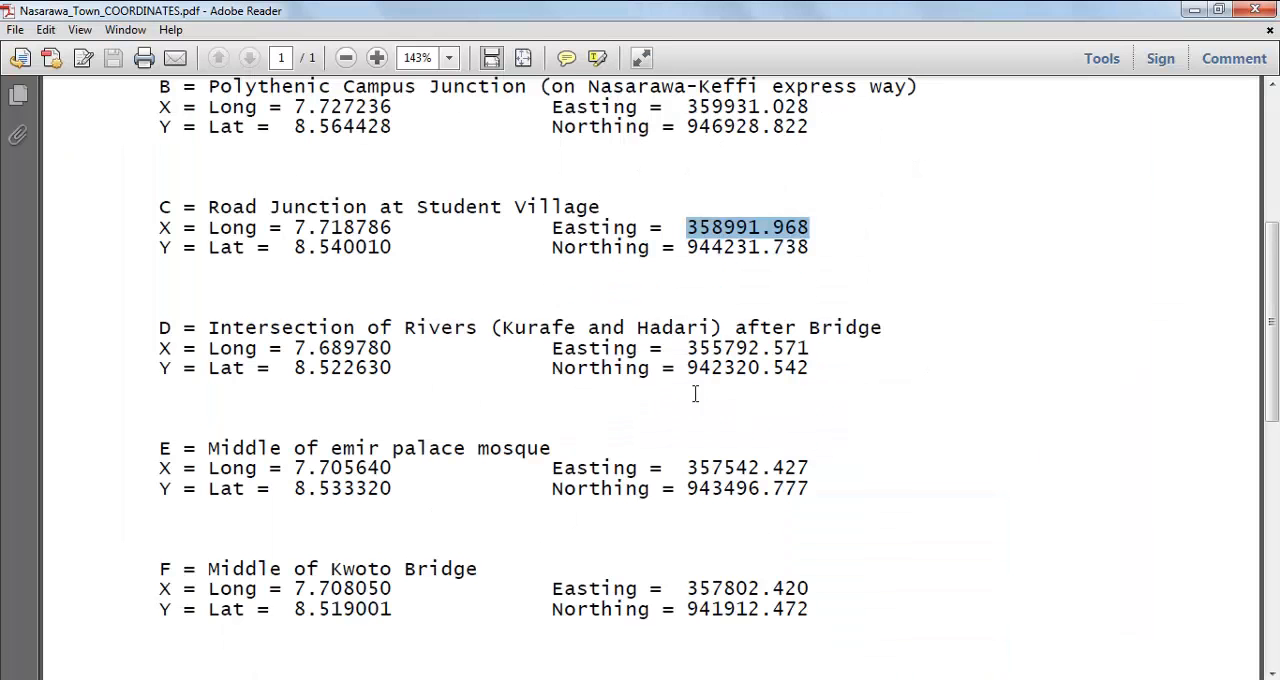
left_click_drag(810, 248, 687, 248)
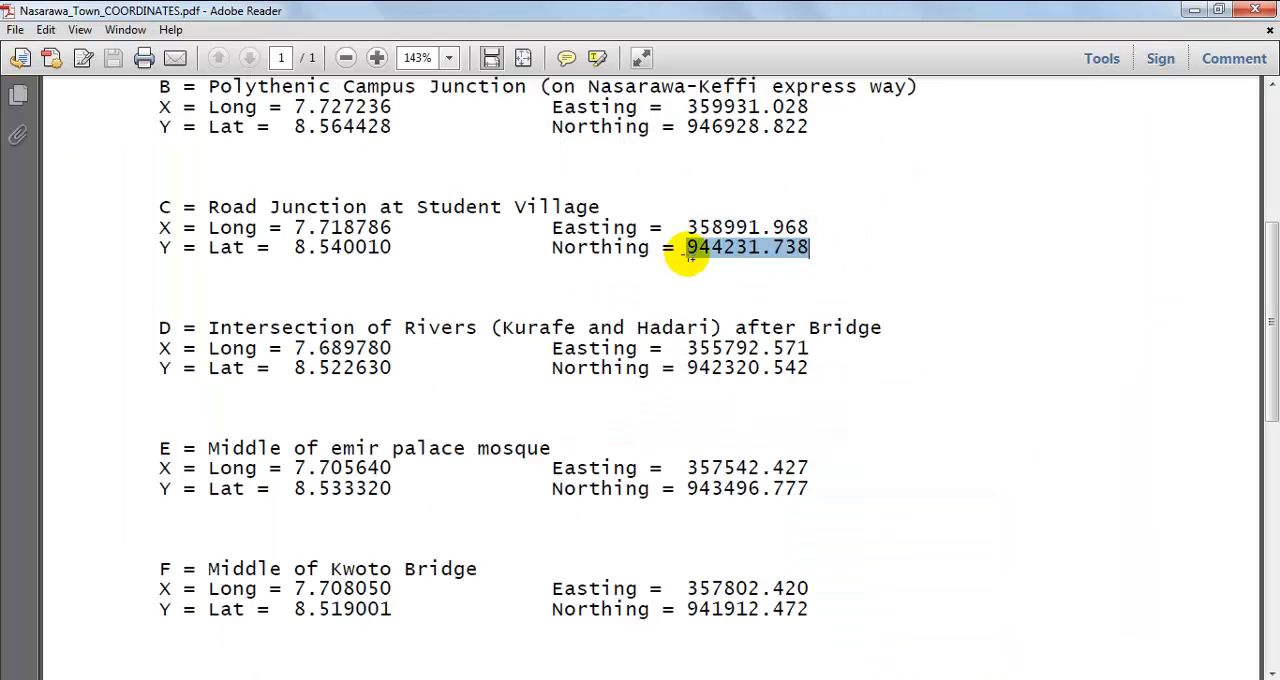
right_click(700, 252)
left_click(728, 264)
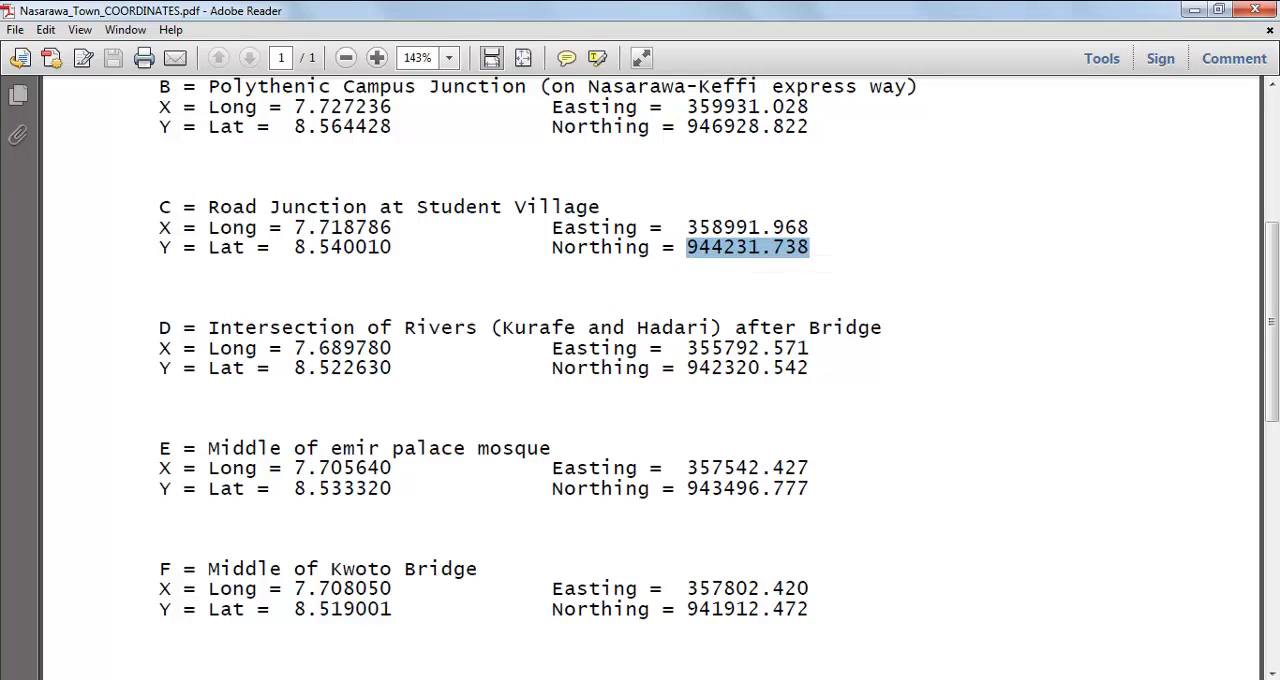
key("alt+Tab")
left_click(789, 371)
right_click(788, 371)
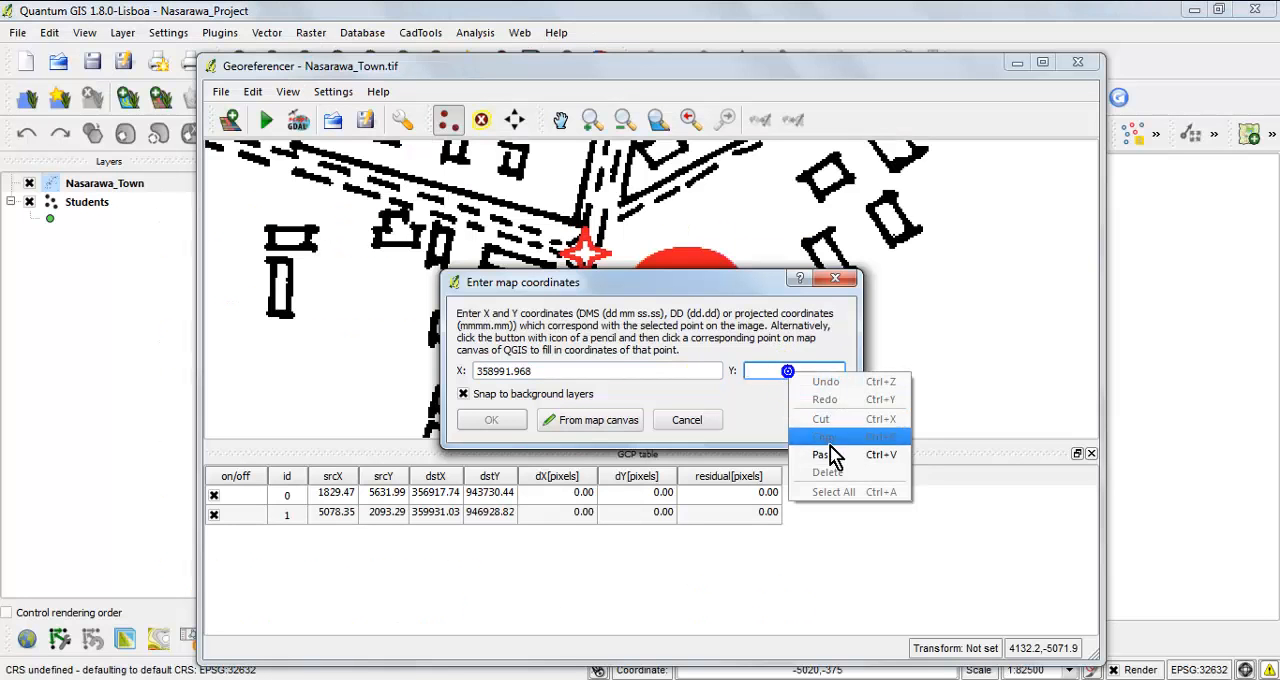
left_click(821, 455)
left_click(495, 420)
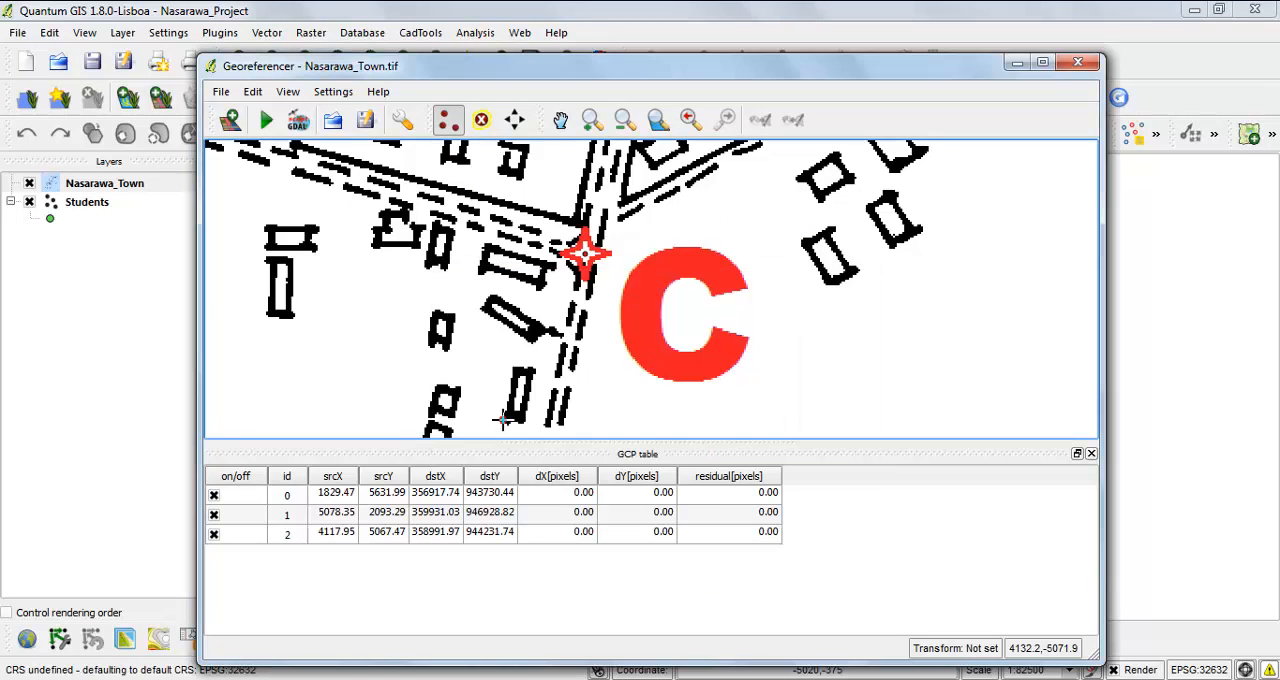
Add a control point at the centre of the red star marker beside letter D, at the intersection of the rivers.
left_click(658, 120)
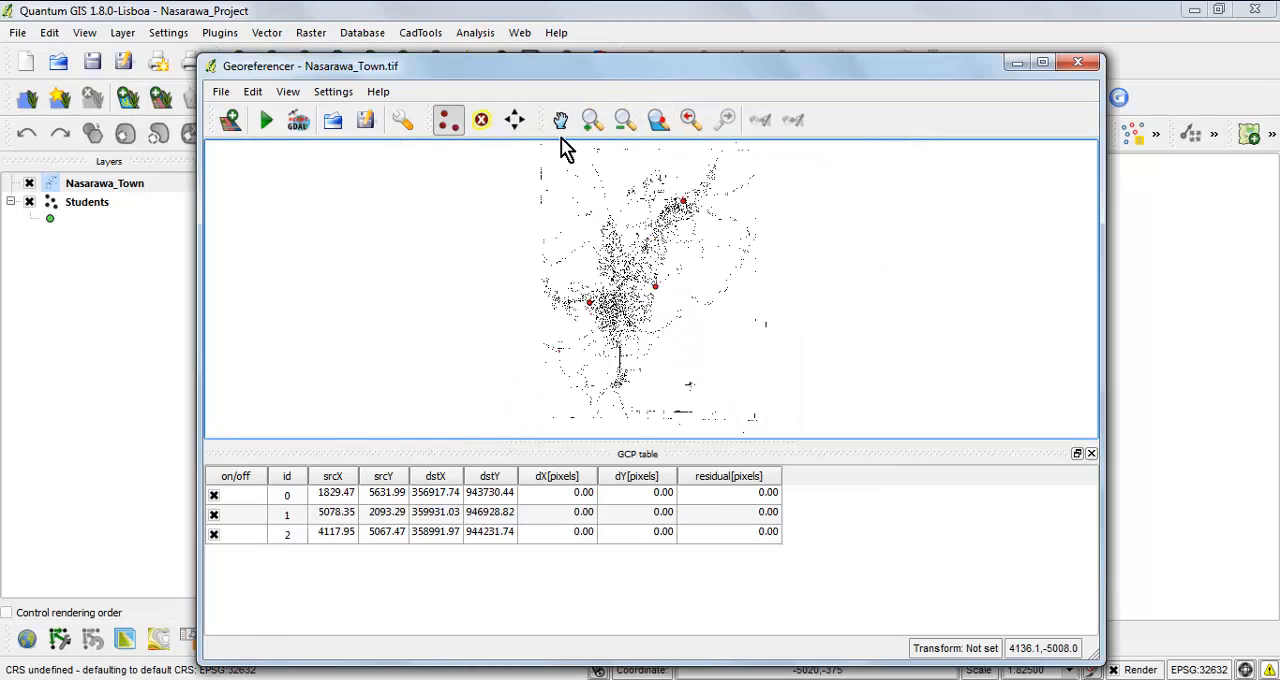
left_click(592, 120)
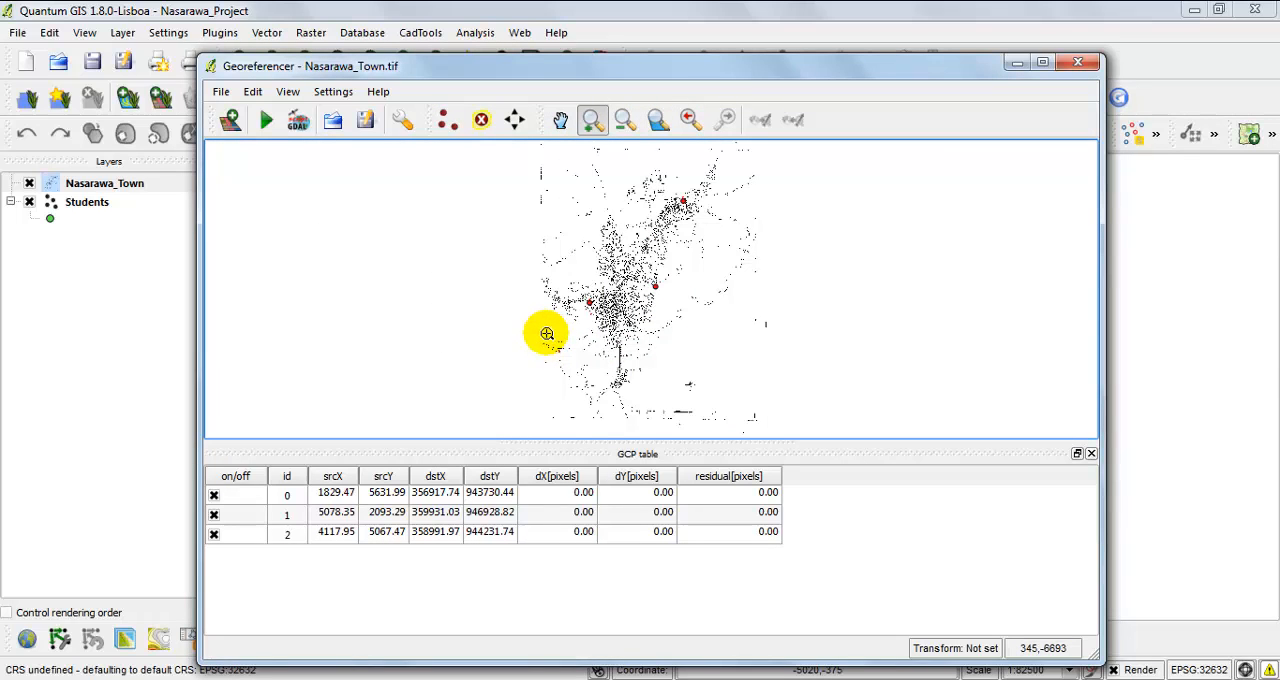
left_click_drag(547, 333, 588, 370)
left_click_drag(505, 225, 607, 333)
left_click_drag(560, 187, 755, 373)
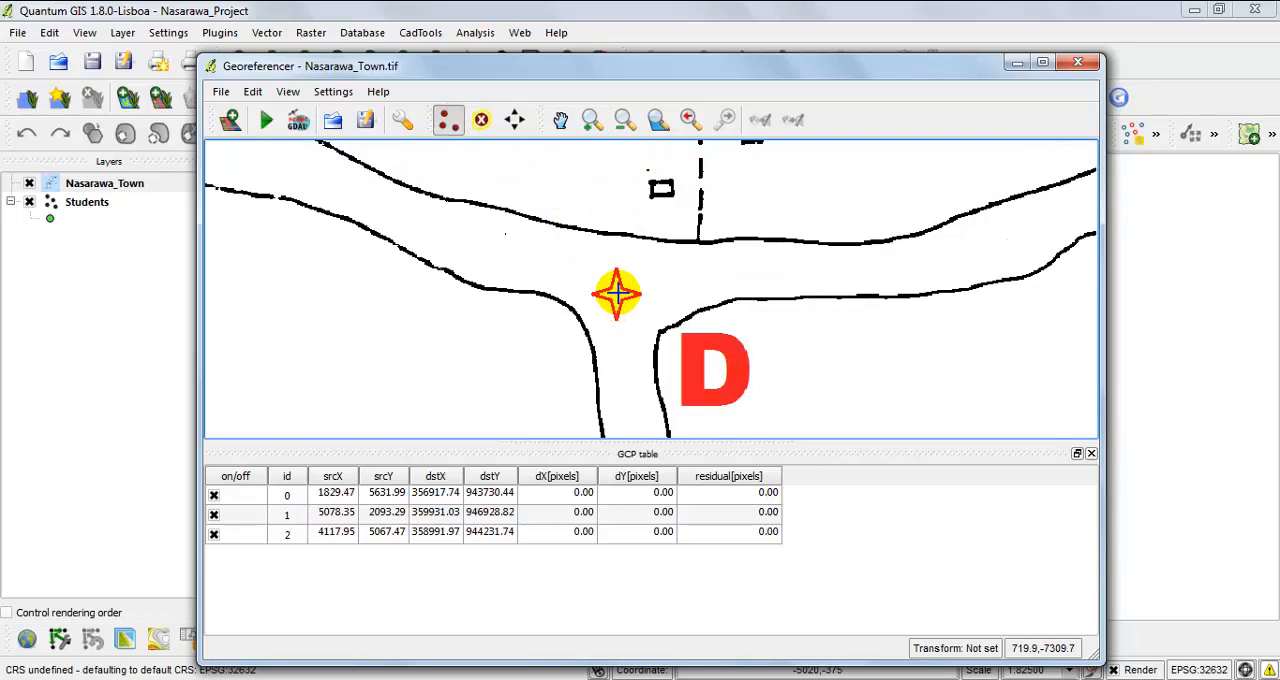
left_click(616, 293)
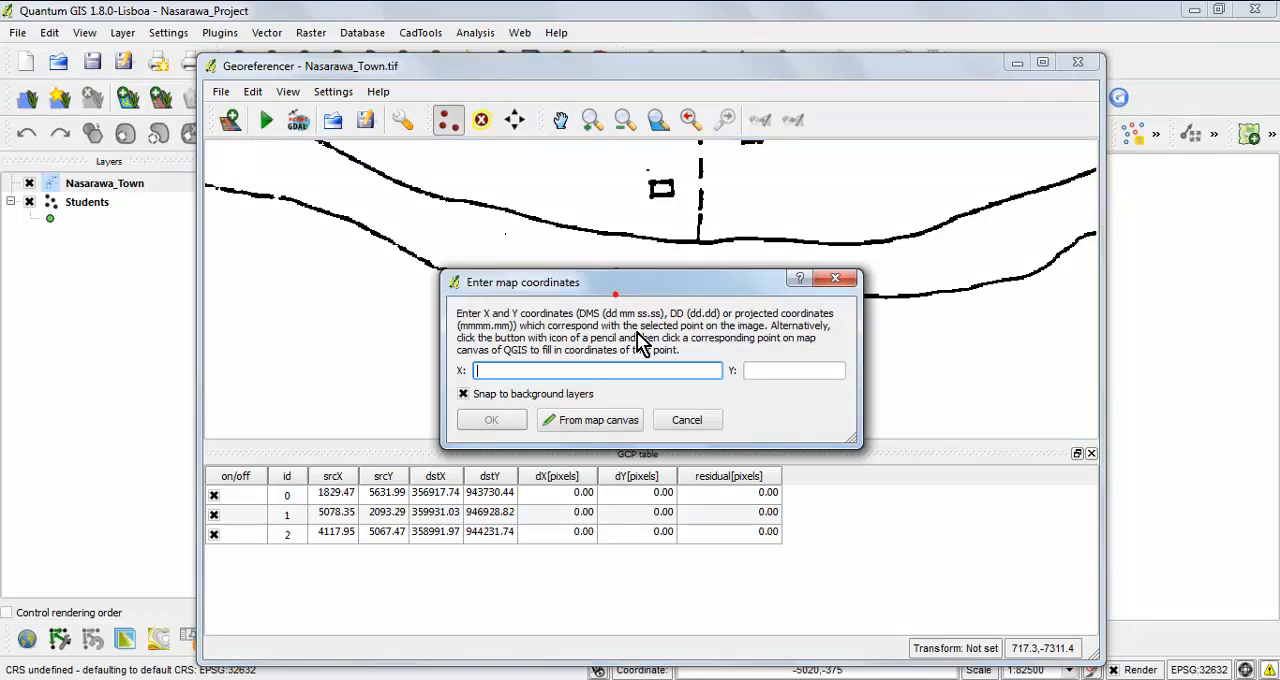
Copy point D's easting 355792.571 from the coordinates PDF in Adobe Reader into the X map coordinate in QGIS.
key("alt+Tab")
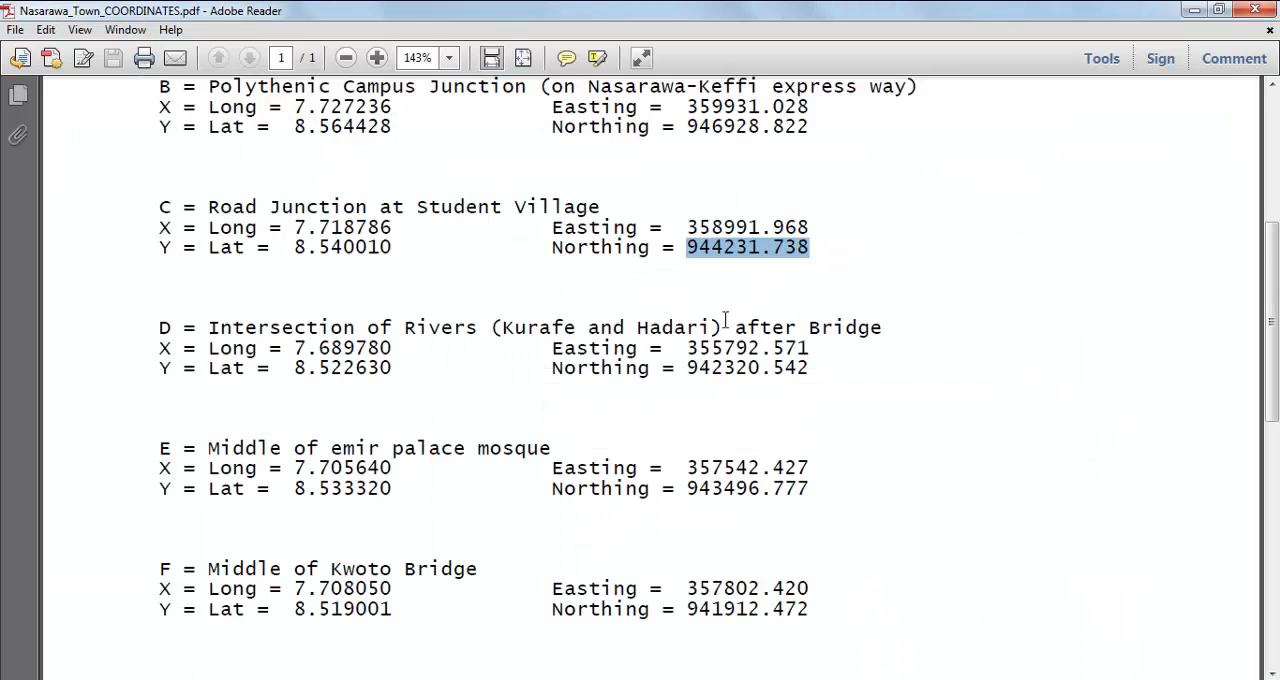
left_click(816, 348)
left_click_drag(697, 348, 683, 348)
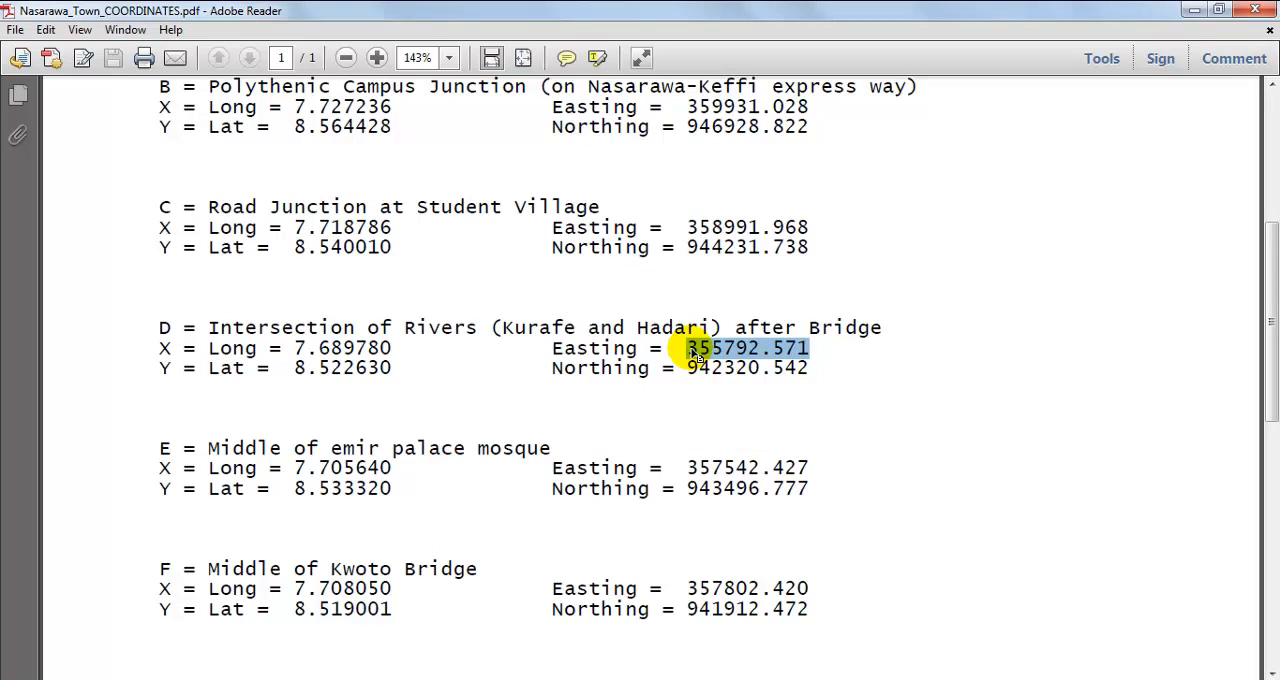
right_click(697, 353)
left_click(750, 364)
key("alt+Tab")
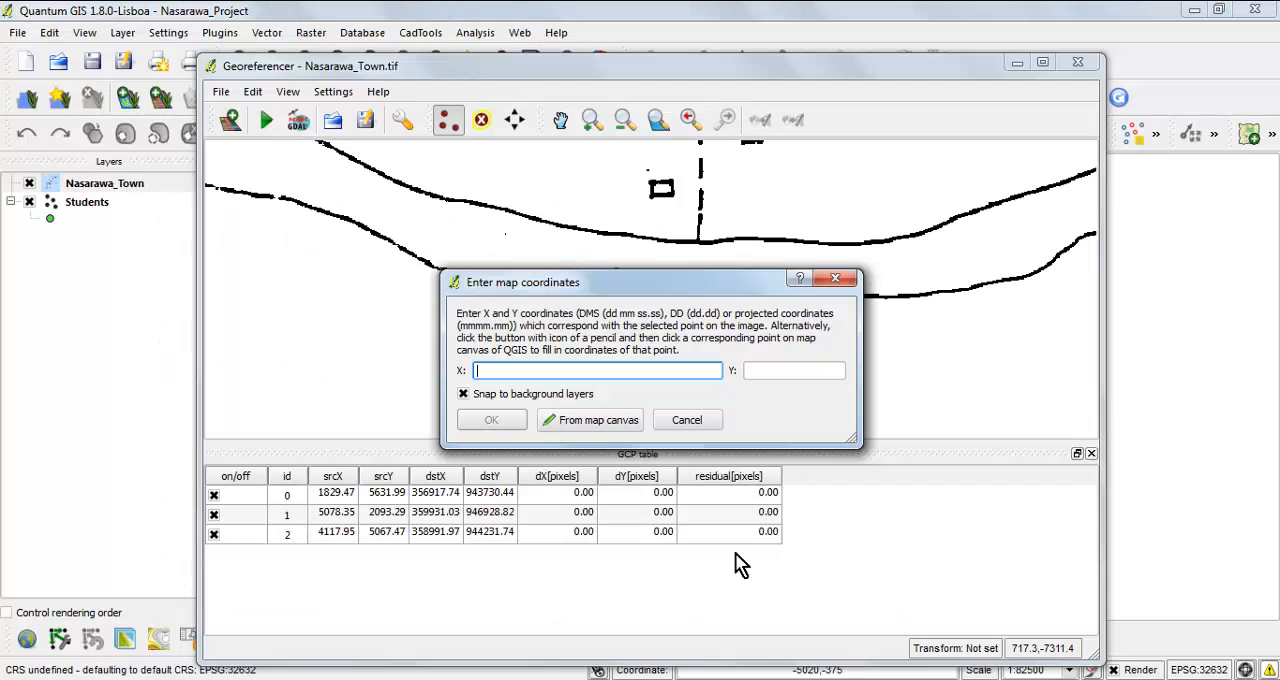
right_click(540, 375)
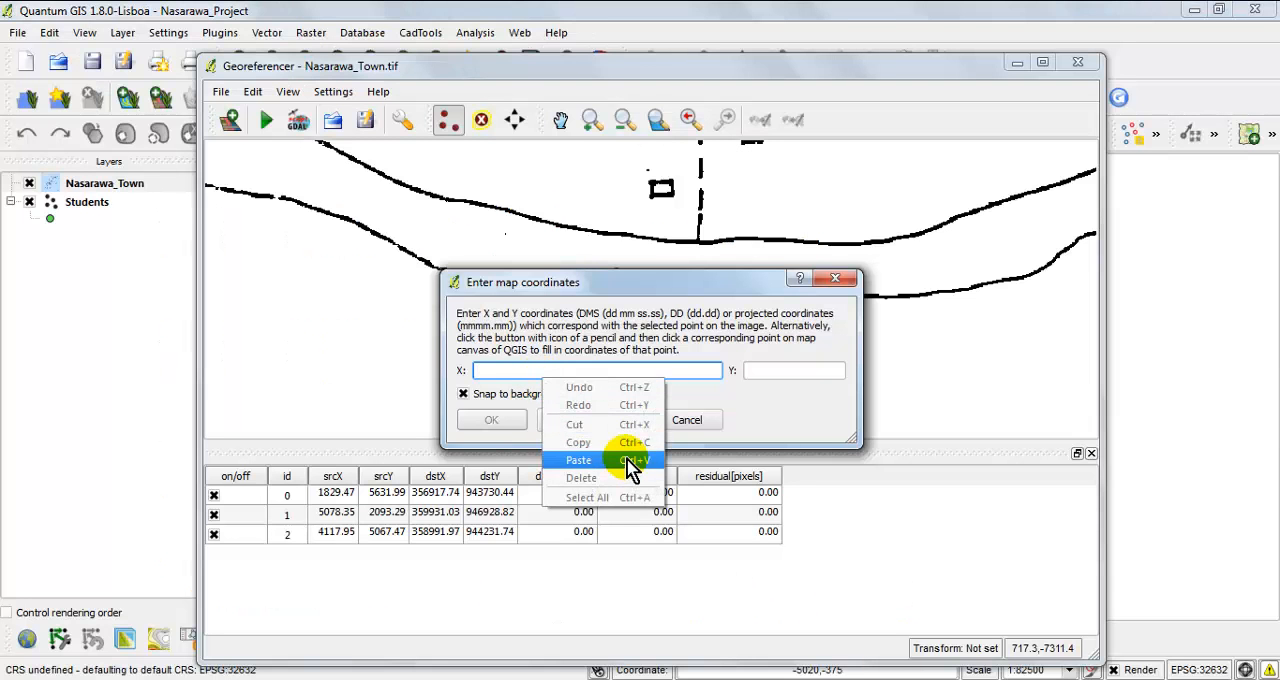
left_click(592, 465)
Copy point D's northing 942320.542 from the coordinates PDF in Adobe Reader into the Y map coordinate in QGIS and accept the control point.
key("alt+Tab")
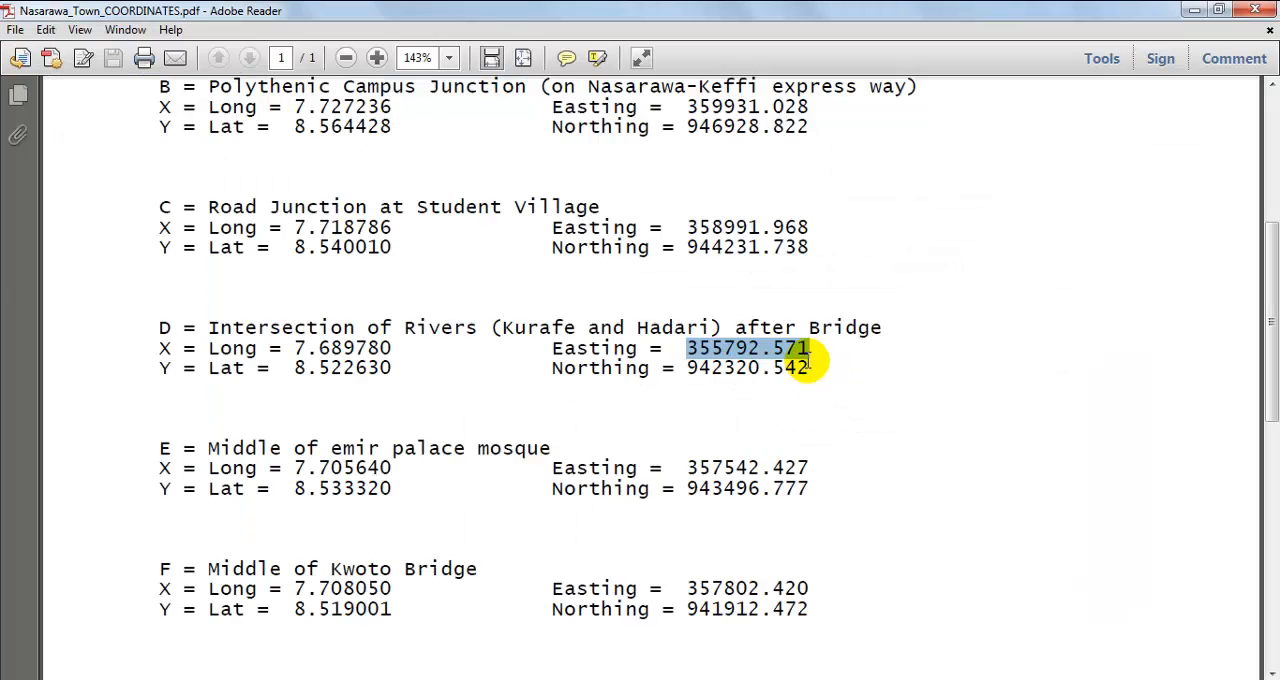
left_click_drag(808, 367, 688, 367)
right_click(706, 370)
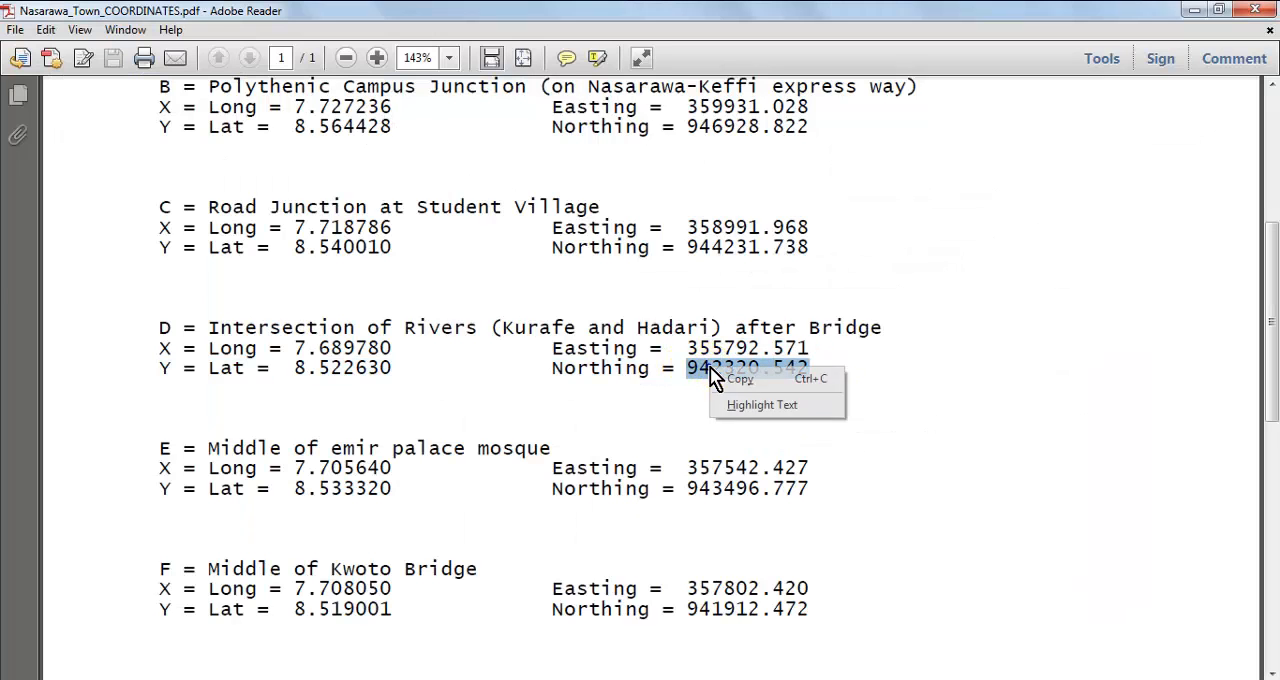
left_click(741, 378)
key("alt+Tab")
right_click(805, 369)
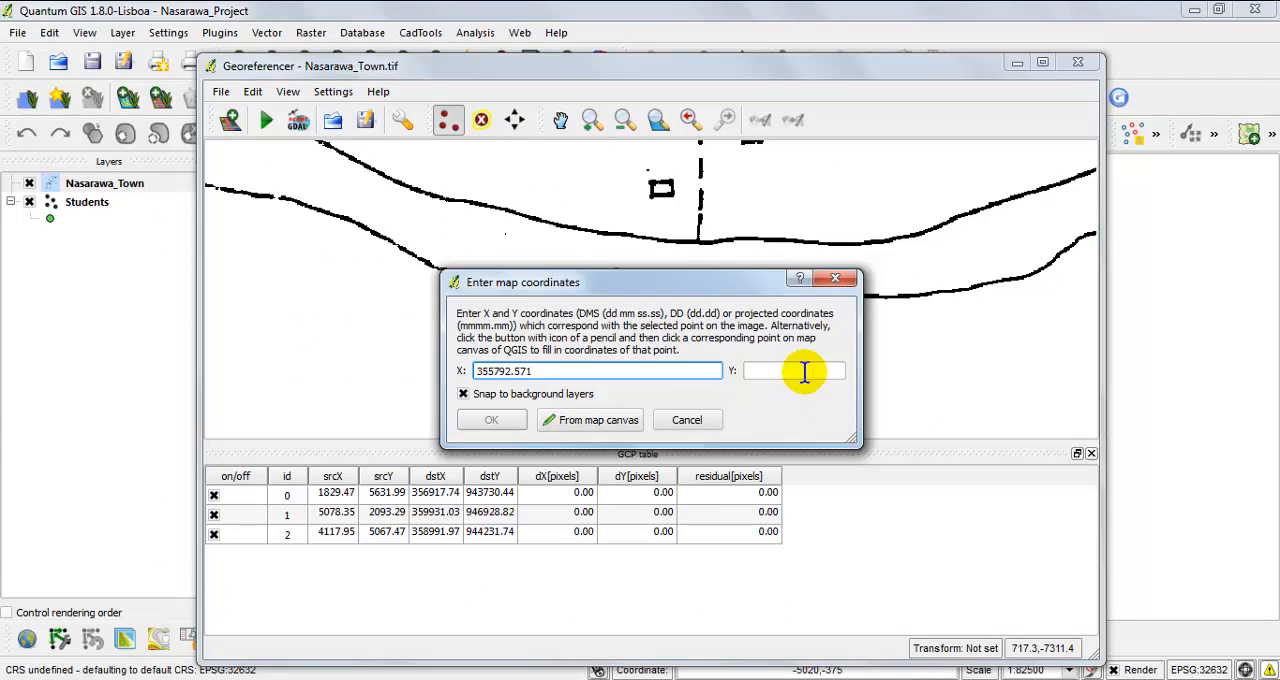
left_click(860, 451)
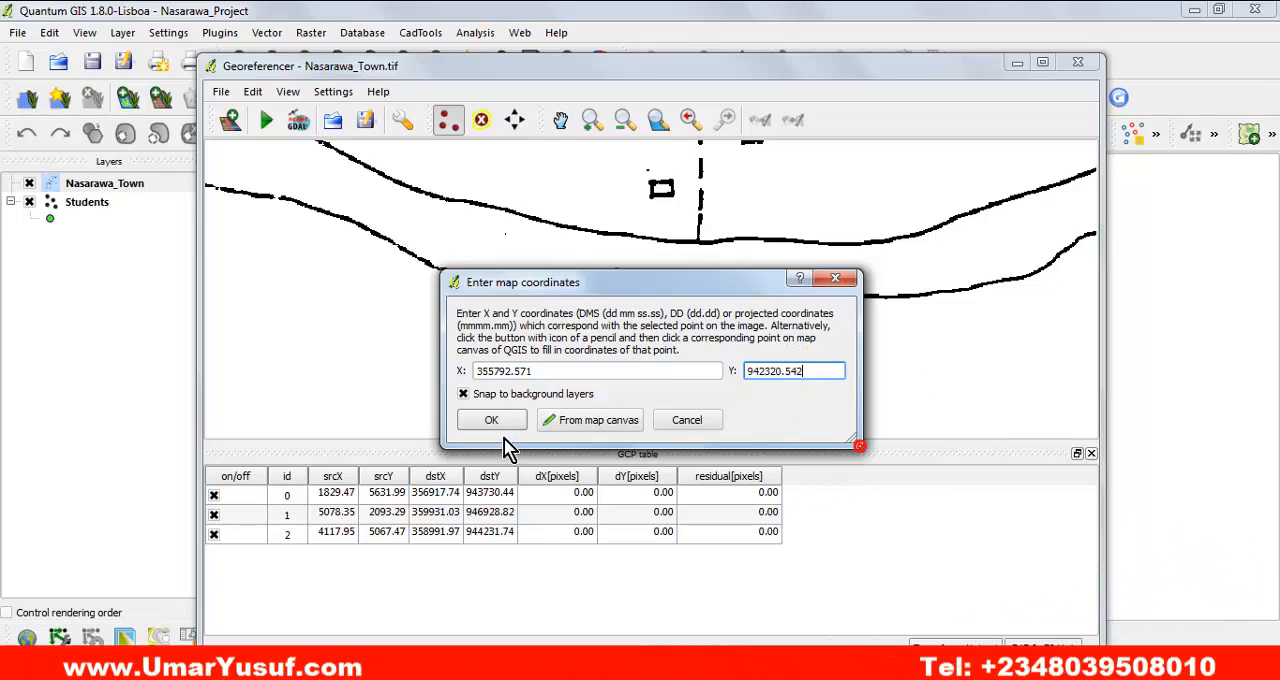
left_click(492, 420)
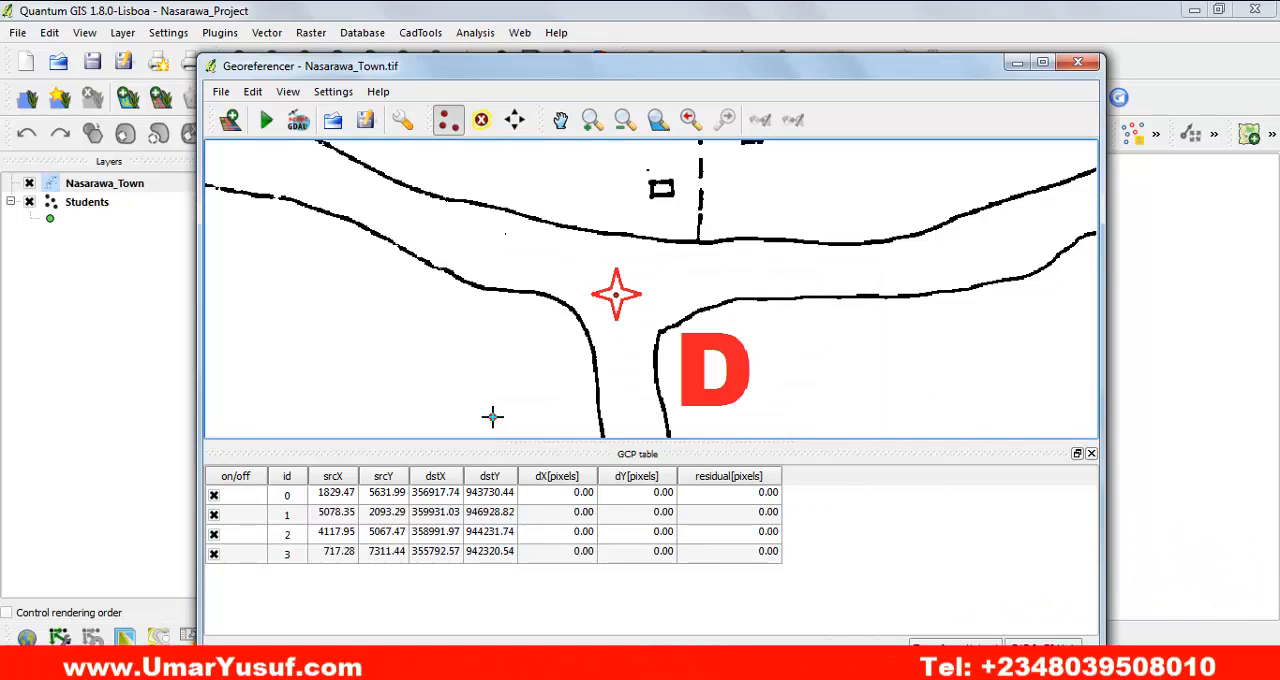
Add a control point for E at the centre of the red star marker on the central mosque.
left_click(656, 120)
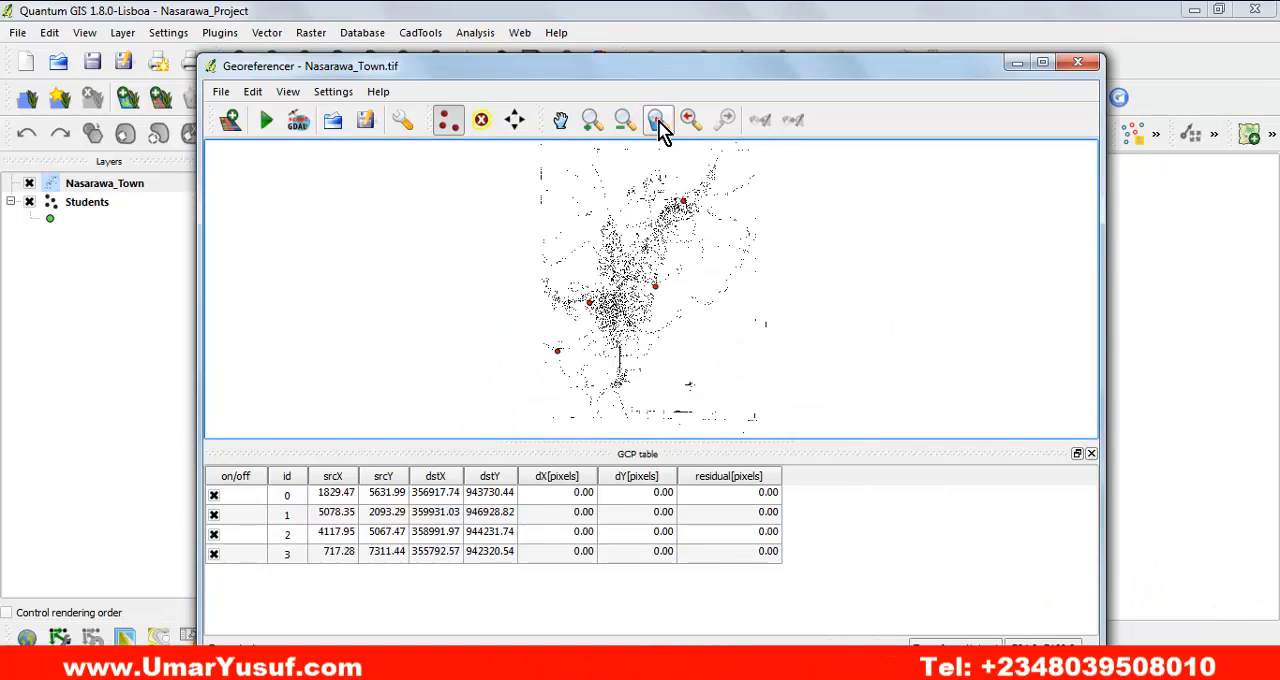
left_click(591, 120)
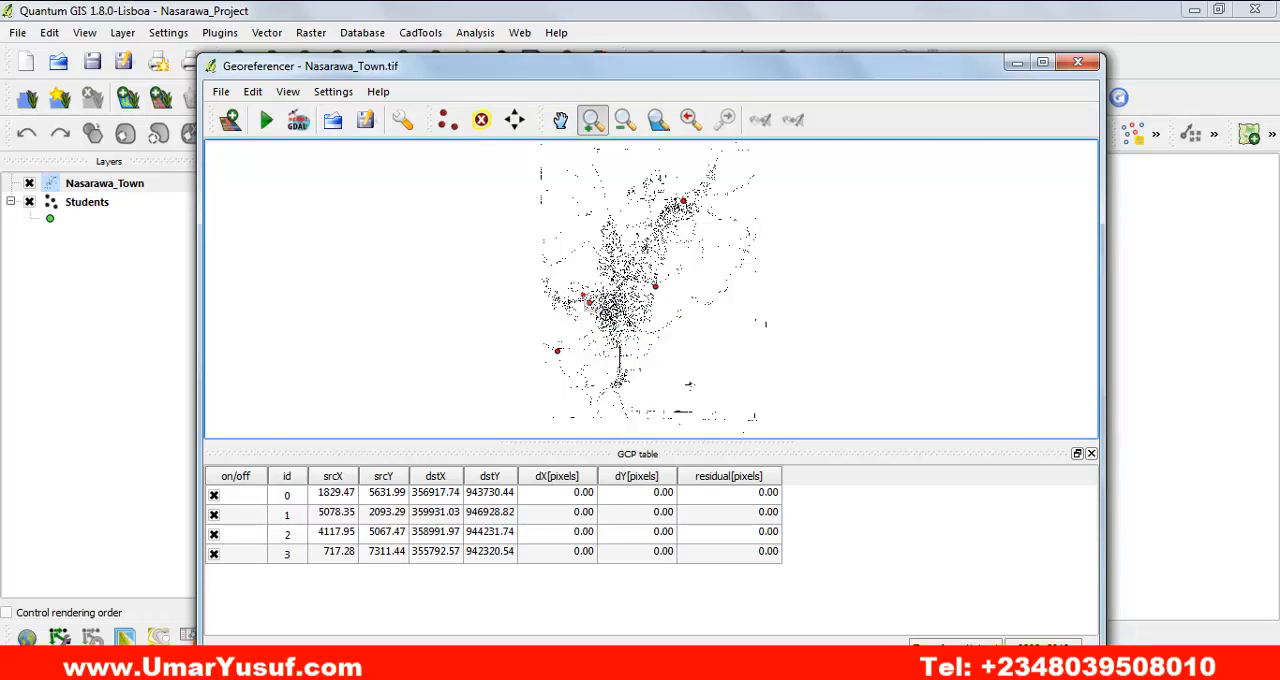
left_click(630, 316)
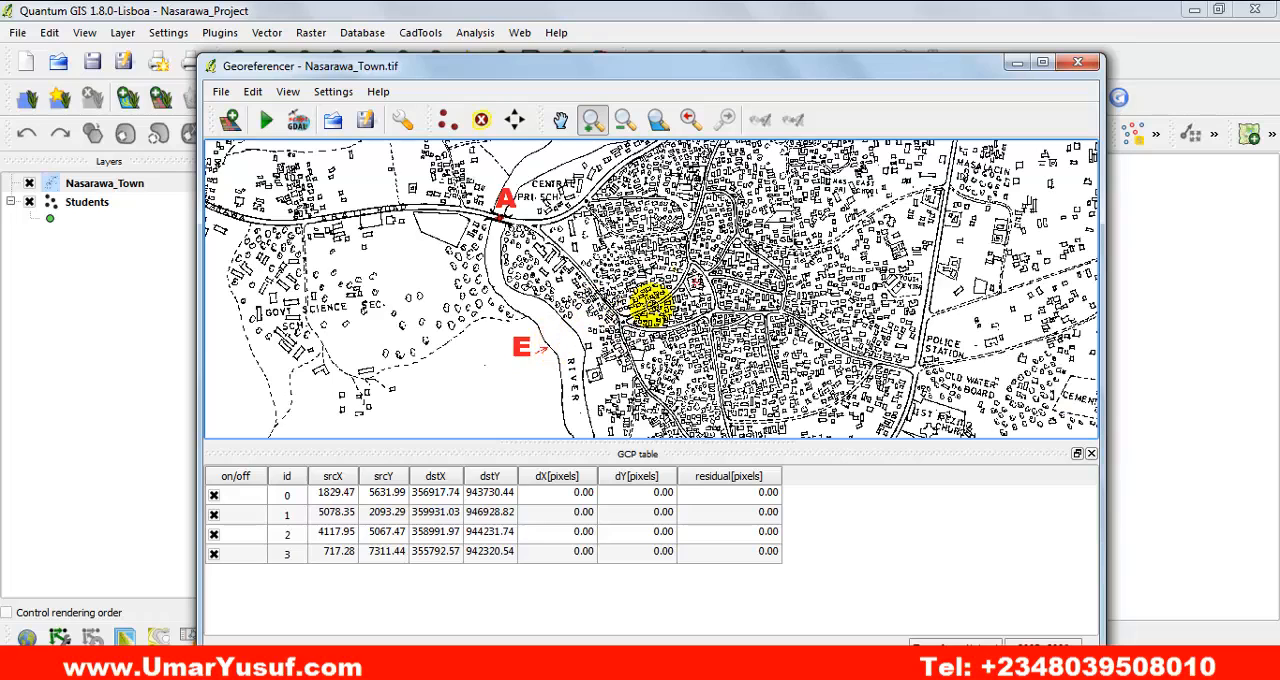
left_click(665, 246)
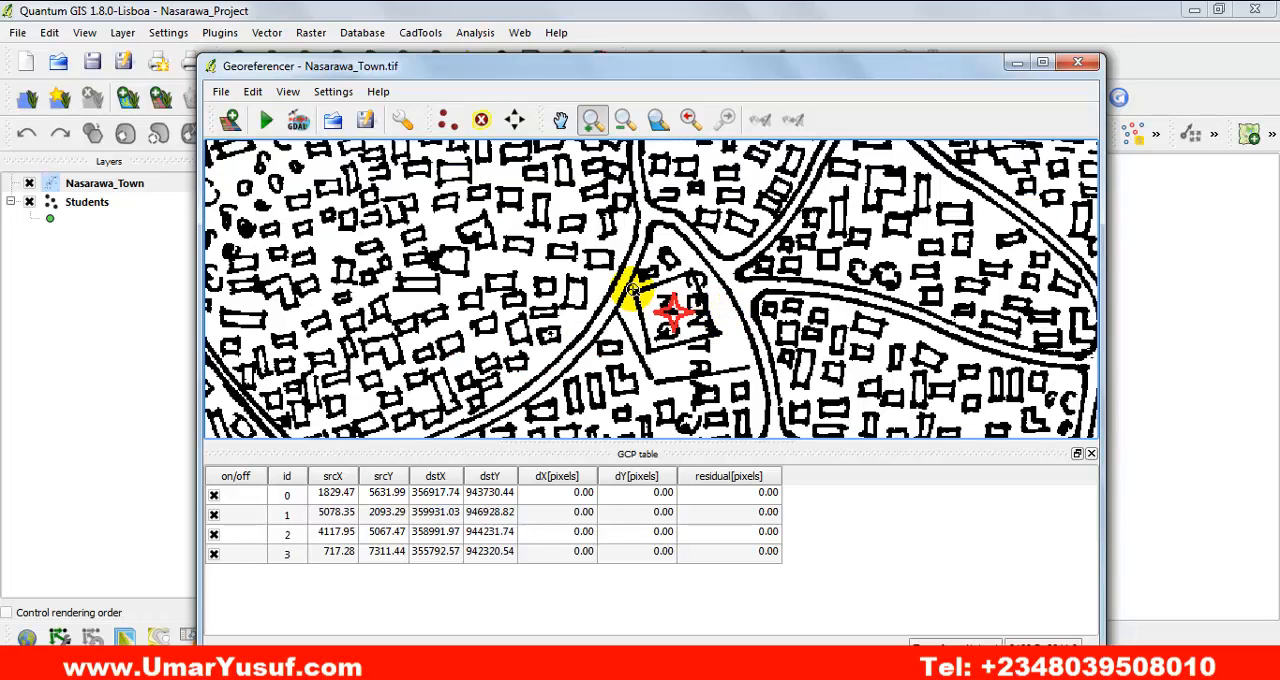
left_click(674, 298)
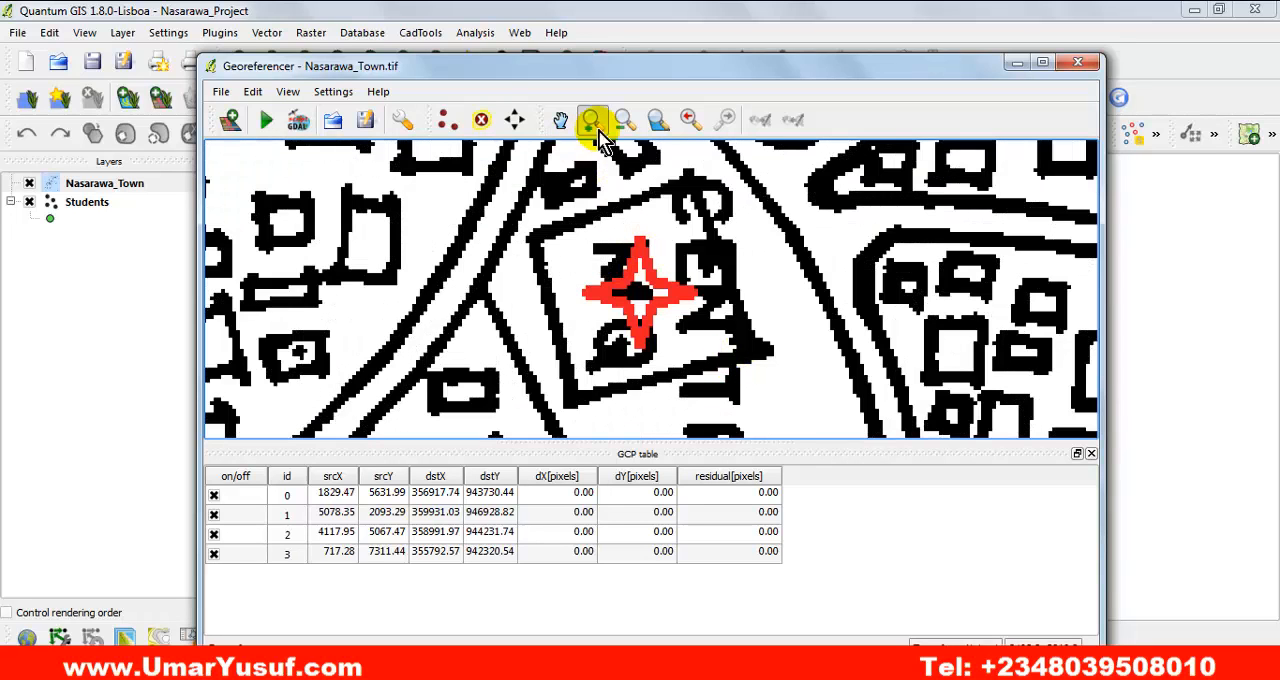
left_click(450, 127)
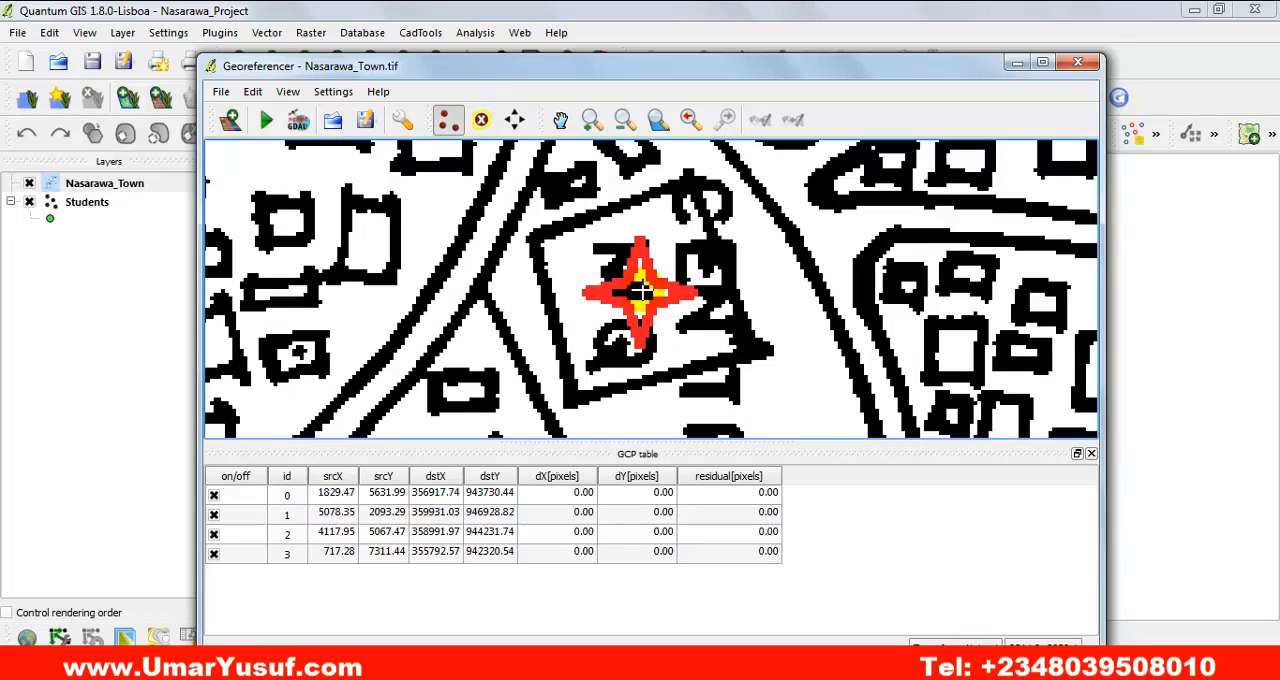
left_click(642, 292)
Copy point E's easting 357542.427 from the coordinates PDF in Adobe Reader into the X map coordinate in QGIS.
left_click(878, 662)
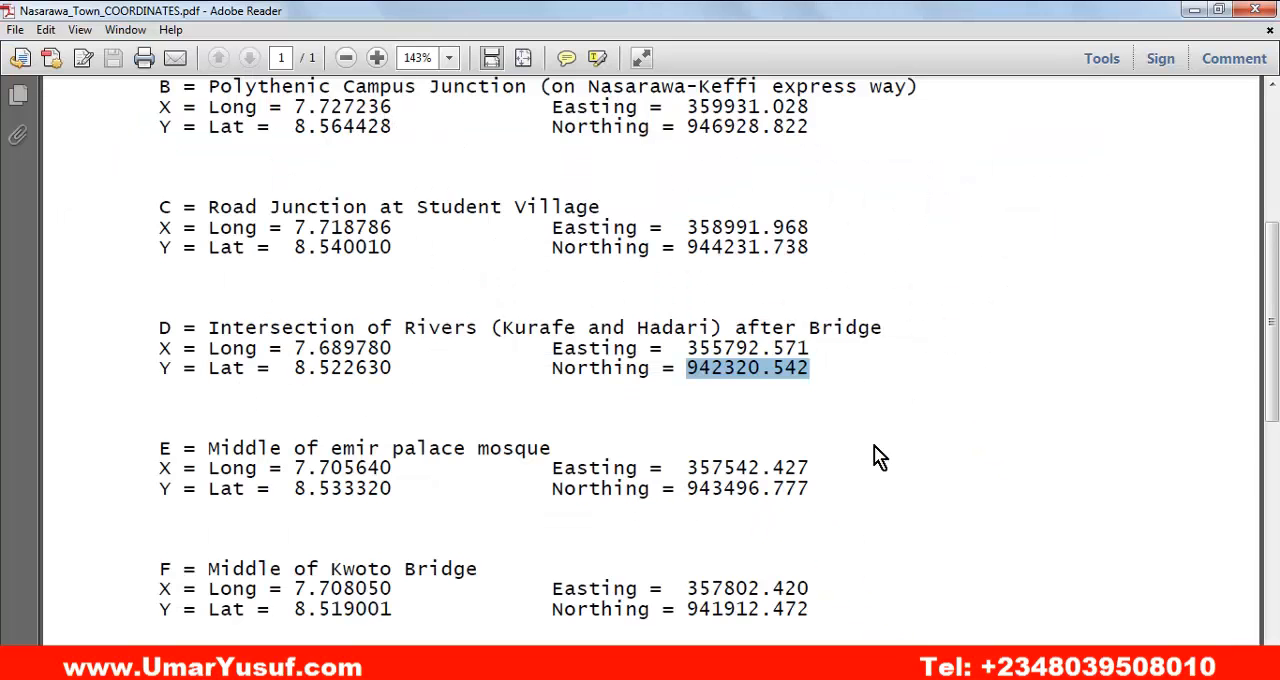
left_click_drag(814, 465, 730, 467)
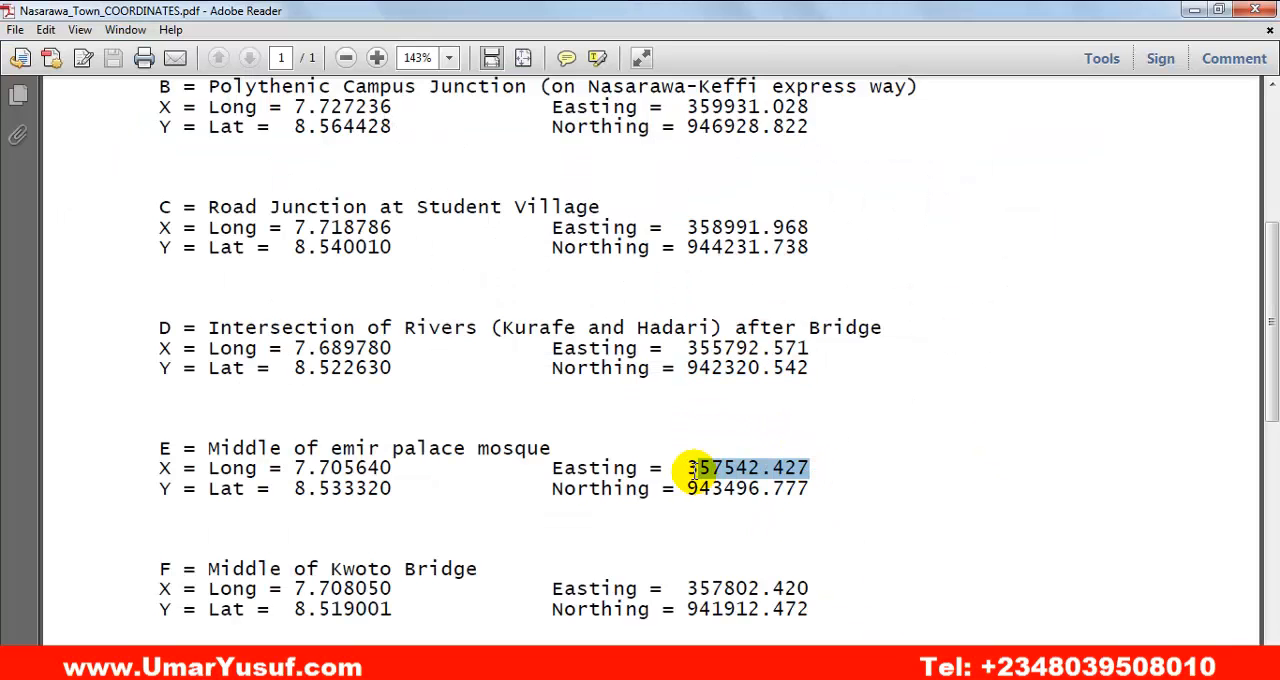
right_click(697, 467)
left_click(735, 482)
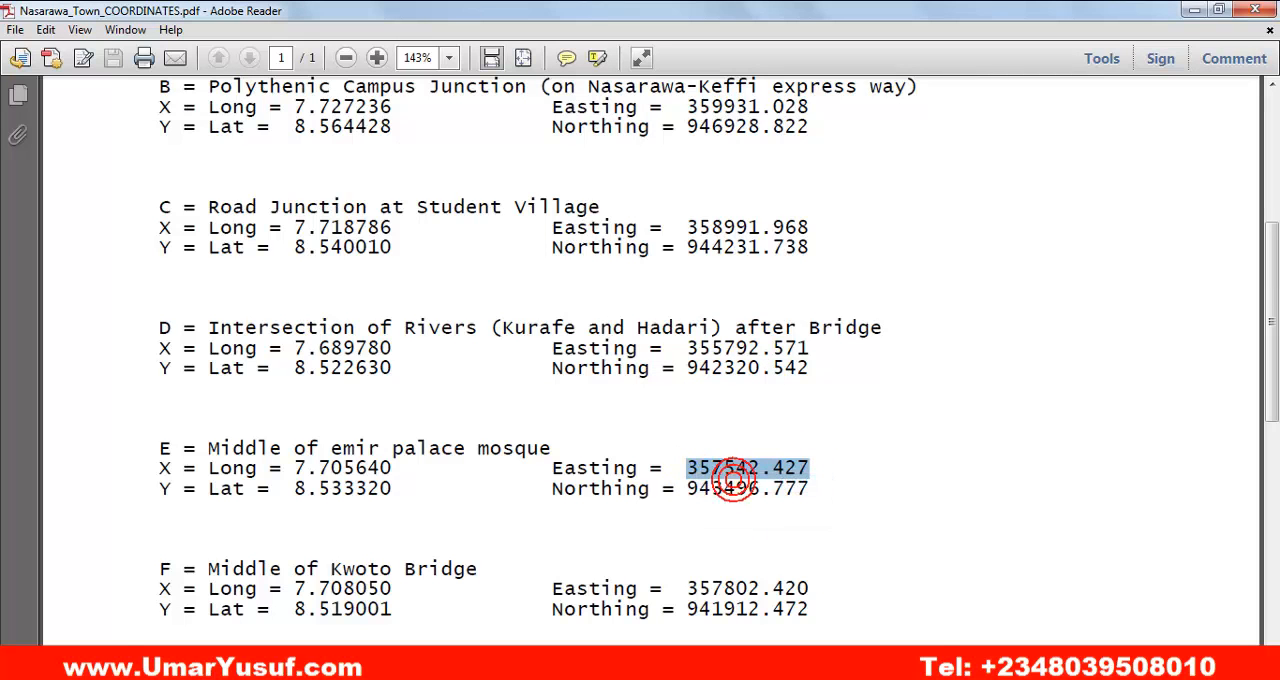
left_click(874, 658)
left_click(646, 371)
right_click(646, 371)
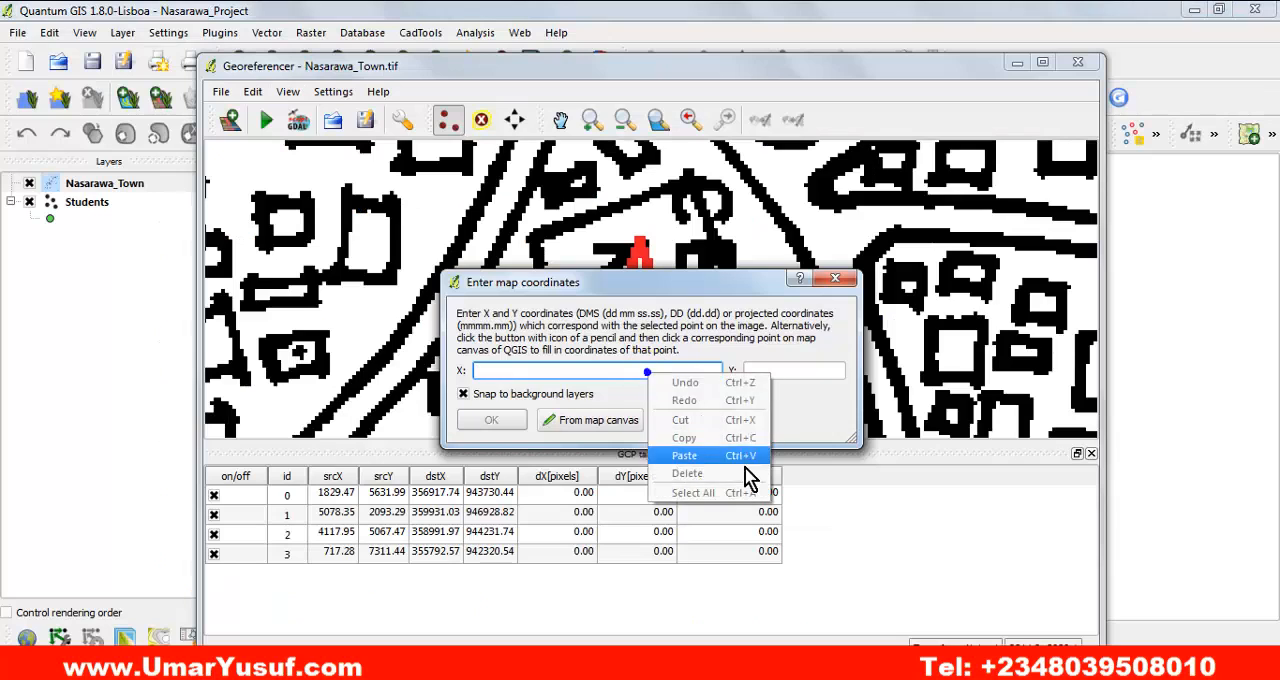
left_click(740, 454)
Copy point E's northing 943496.777 from the PDF in Adobe Reader into the Y map coordinate in QGIS and accept the control point.
left_click(815, 660)
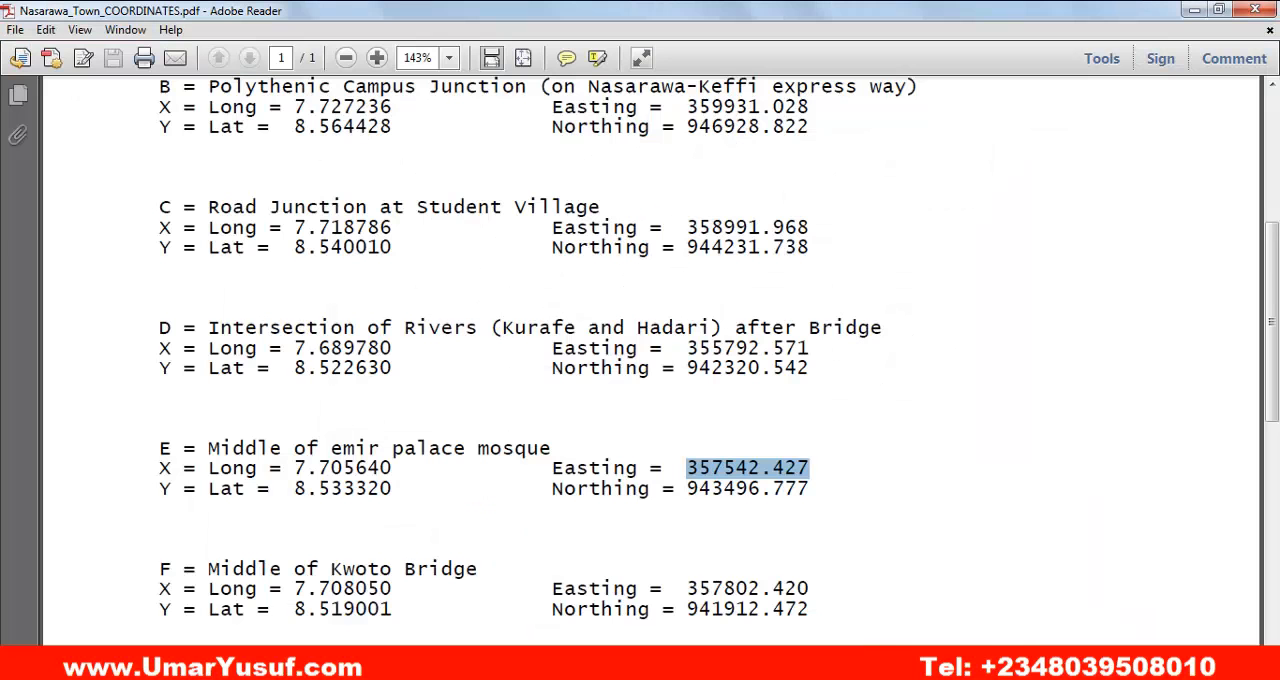
left_click_drag(808, 486, 699, 488)
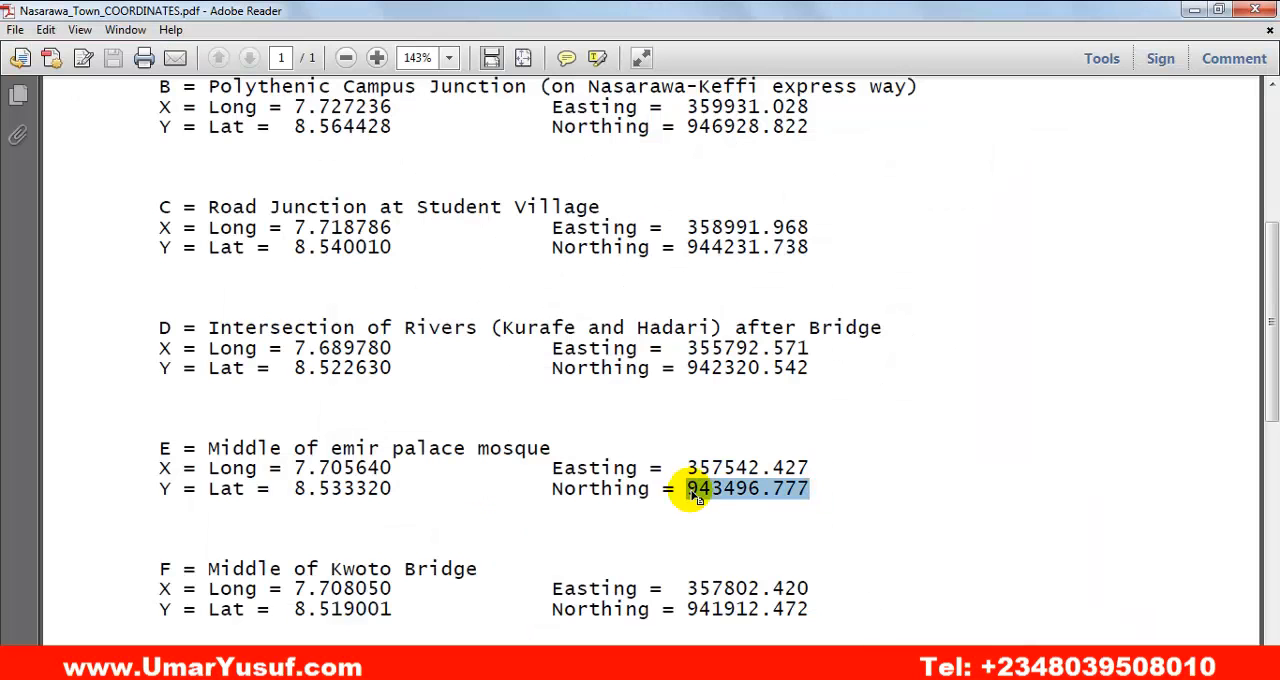
right_click(697, 497)
left_click(738, 502)
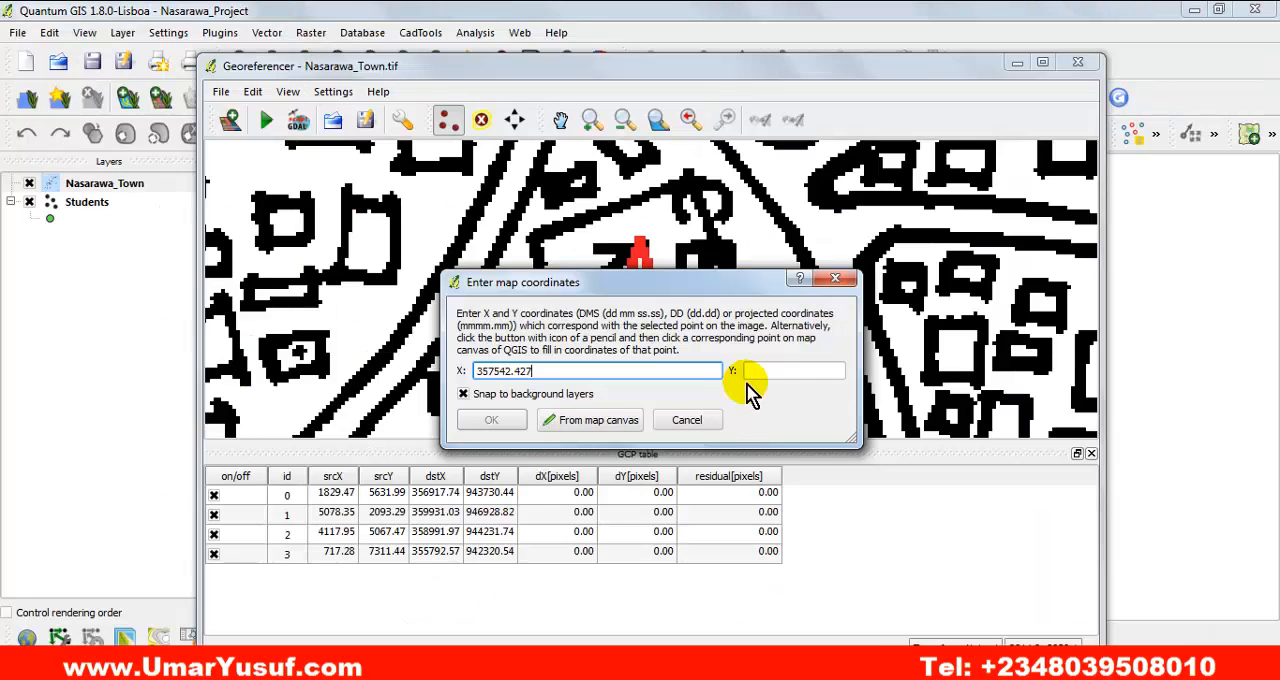
left_click(766, 373)
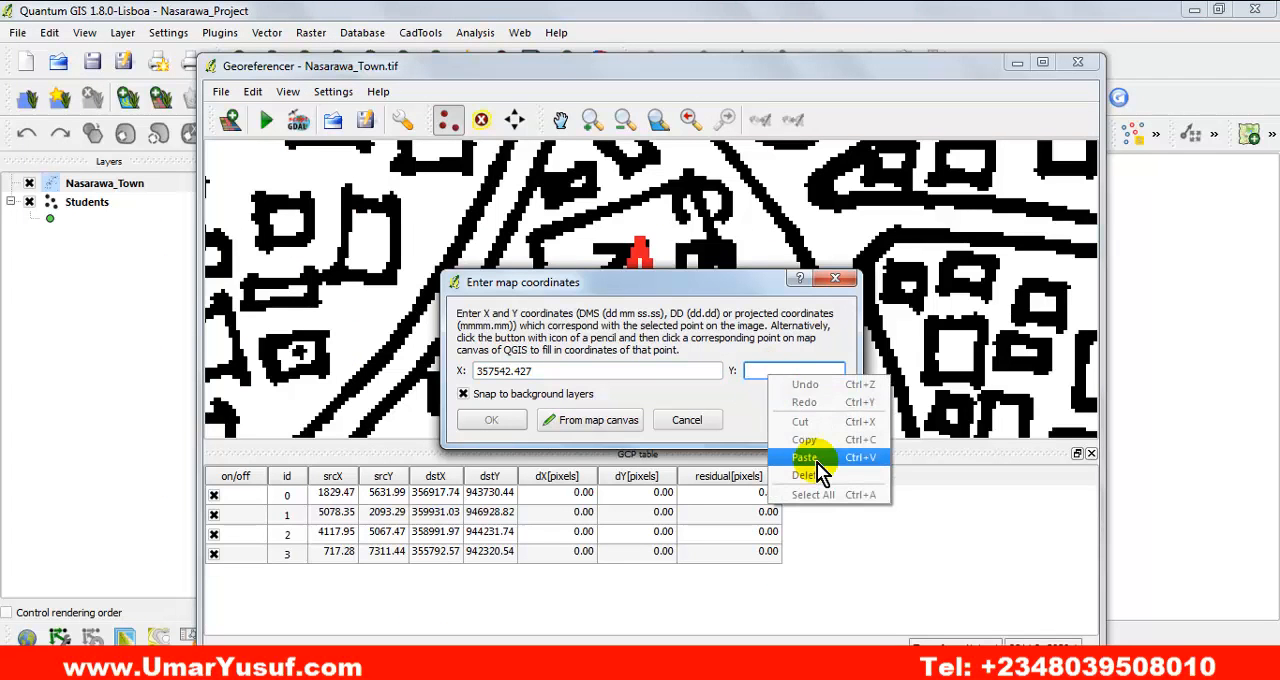
left_click(815, 457)
left_click(497, 419)
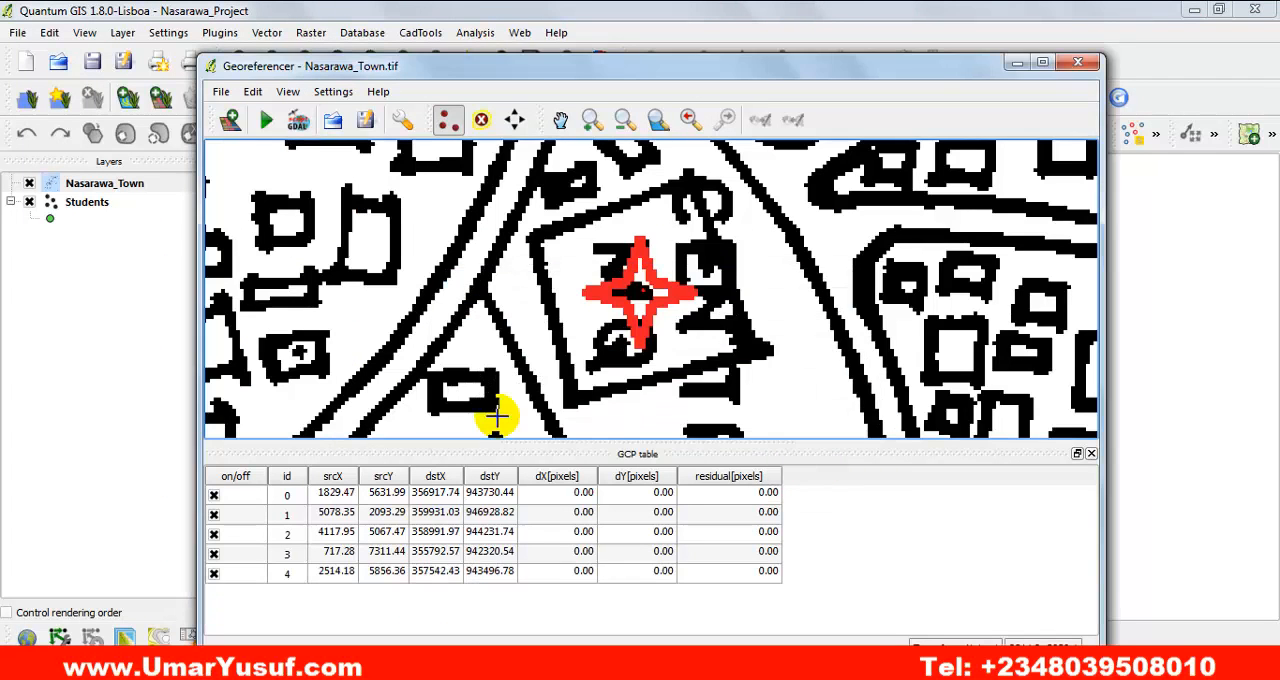
Locate marker F at Kwoto Bridge on the raster and copy point F's easting 357802.420 from the coordinates PDF in Adobe Reader.
left_click(660, 125)
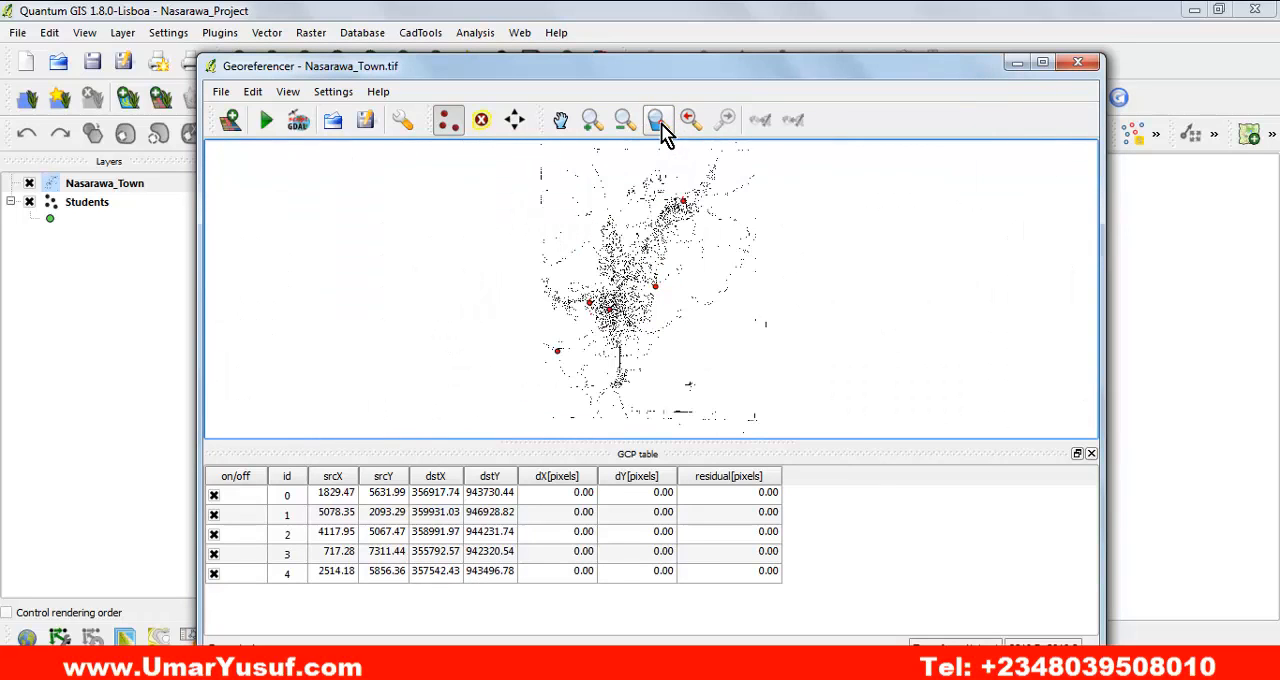
left_click(591, 120)
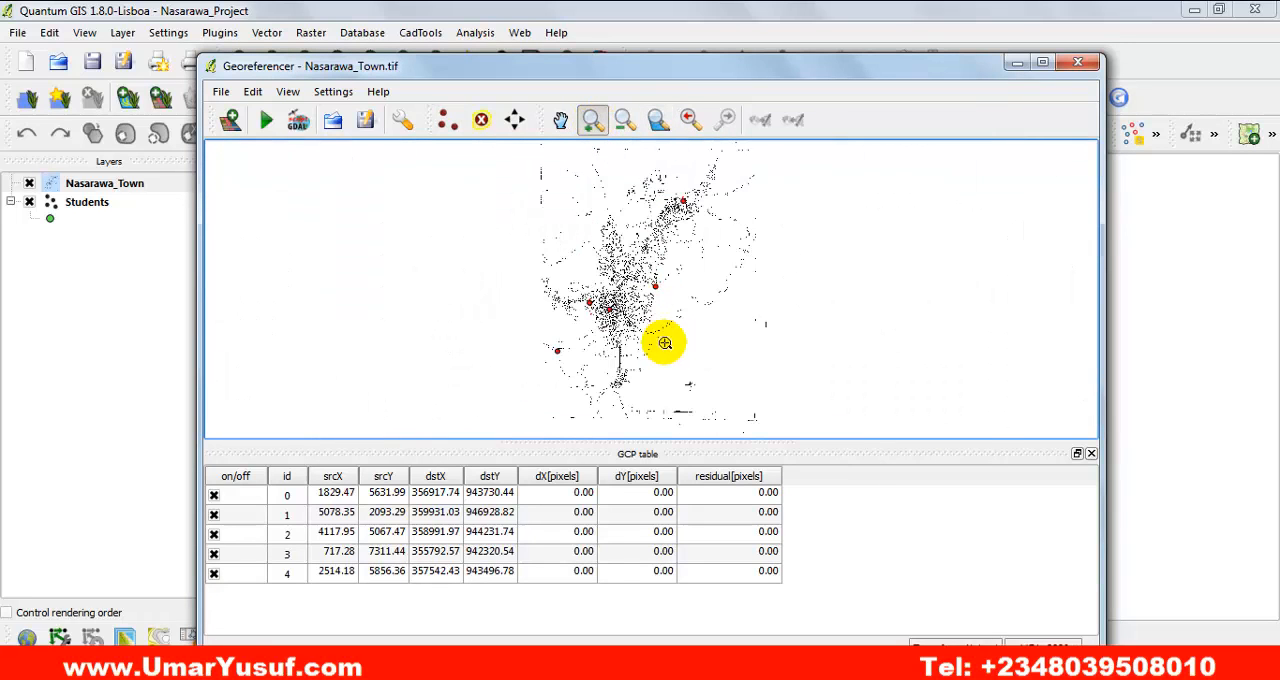
left_click_drag(583, 334, 667, 404)
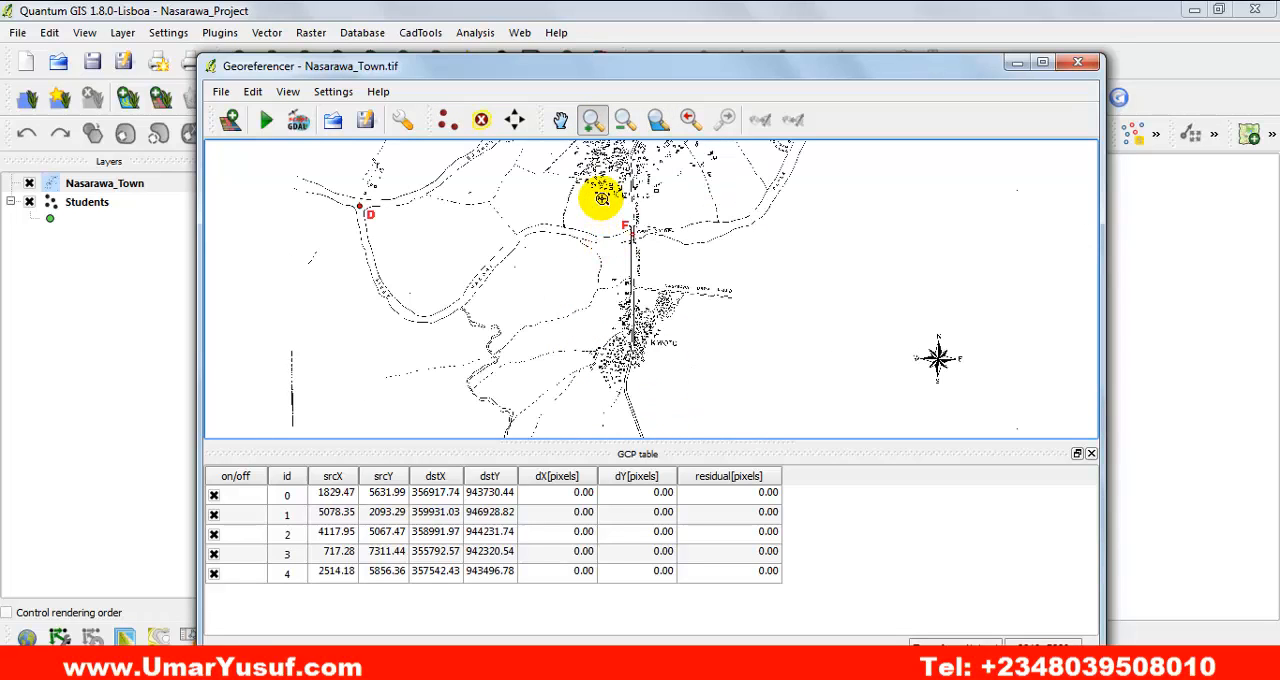
left_click_drag(601, 200, 665, 262)
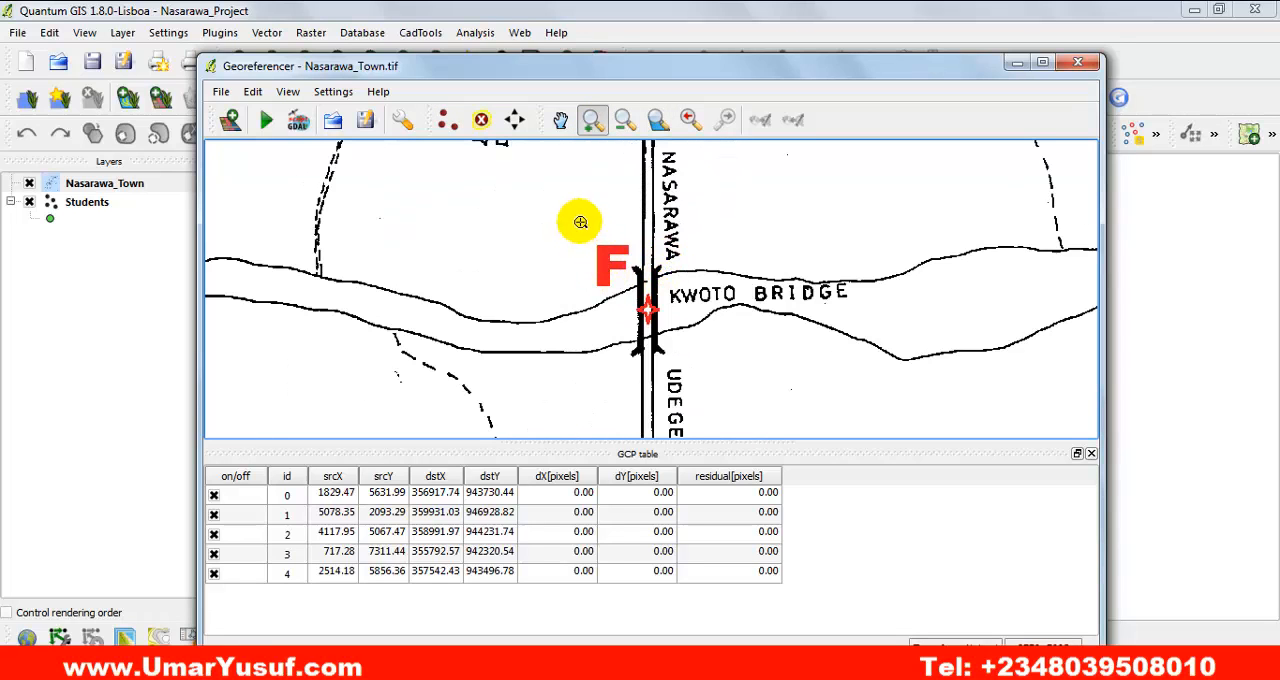
left_click_drag(580, 220, 713, 353)
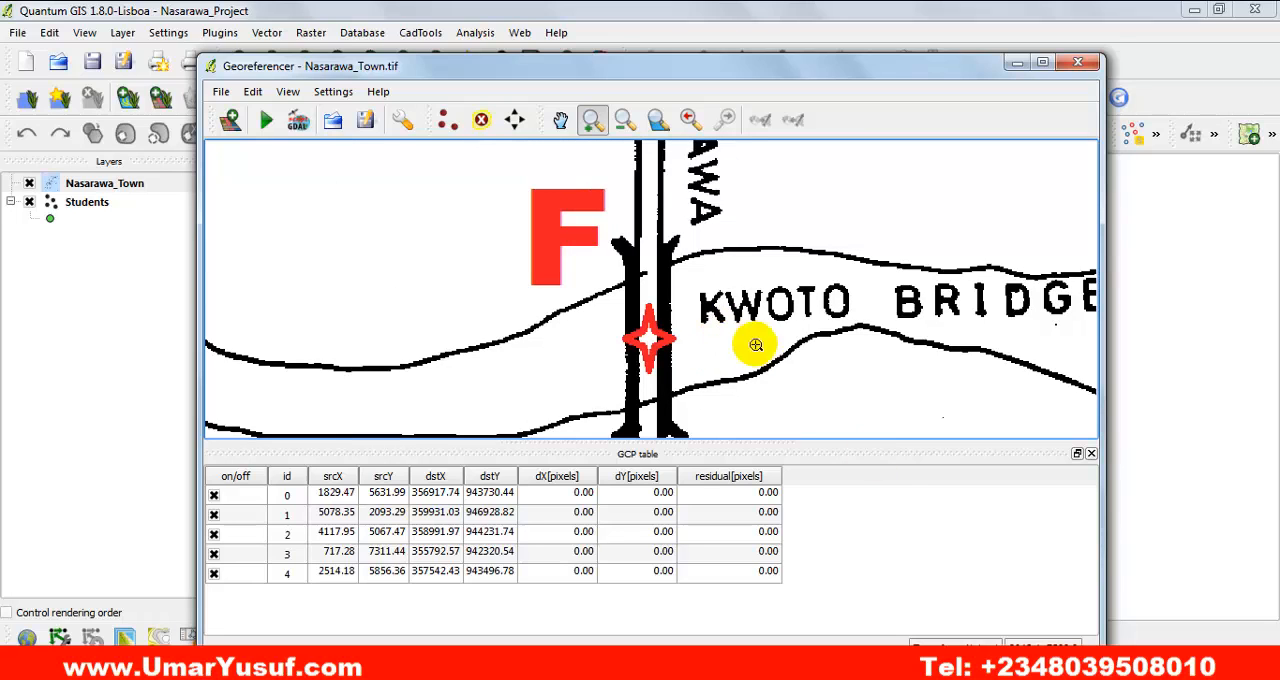
left_click(885, 590)
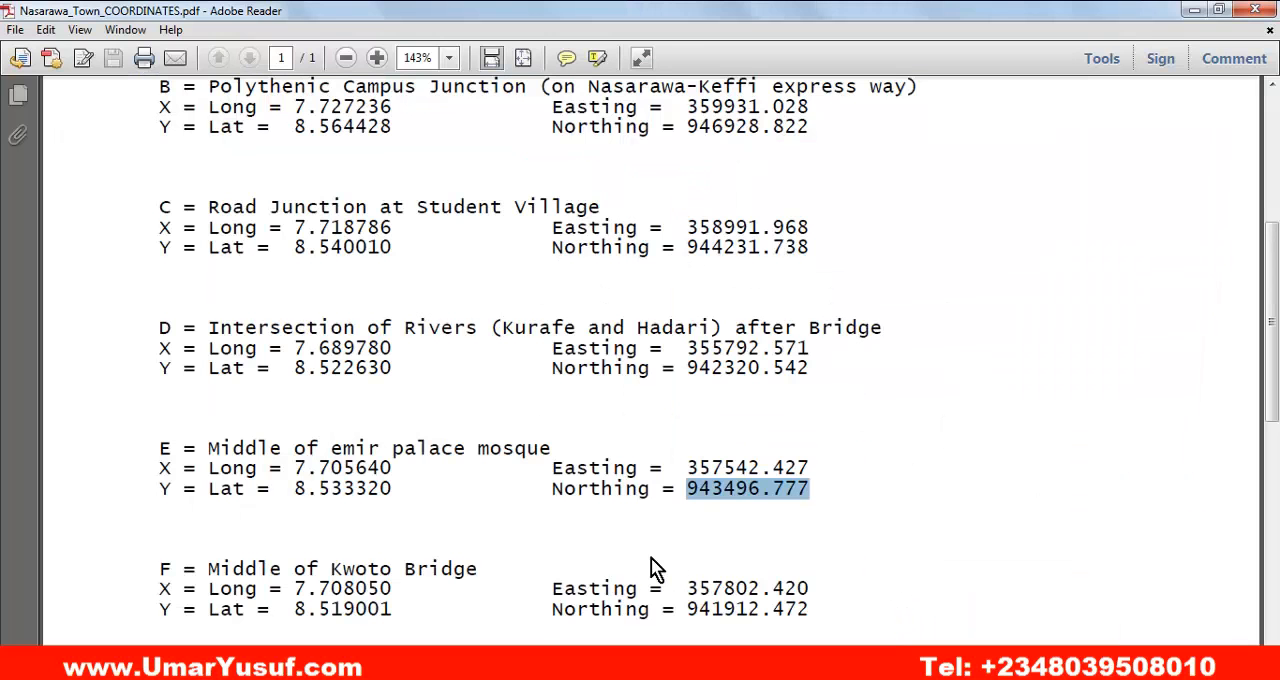
left_click_drag(812, 590, 686, 590)
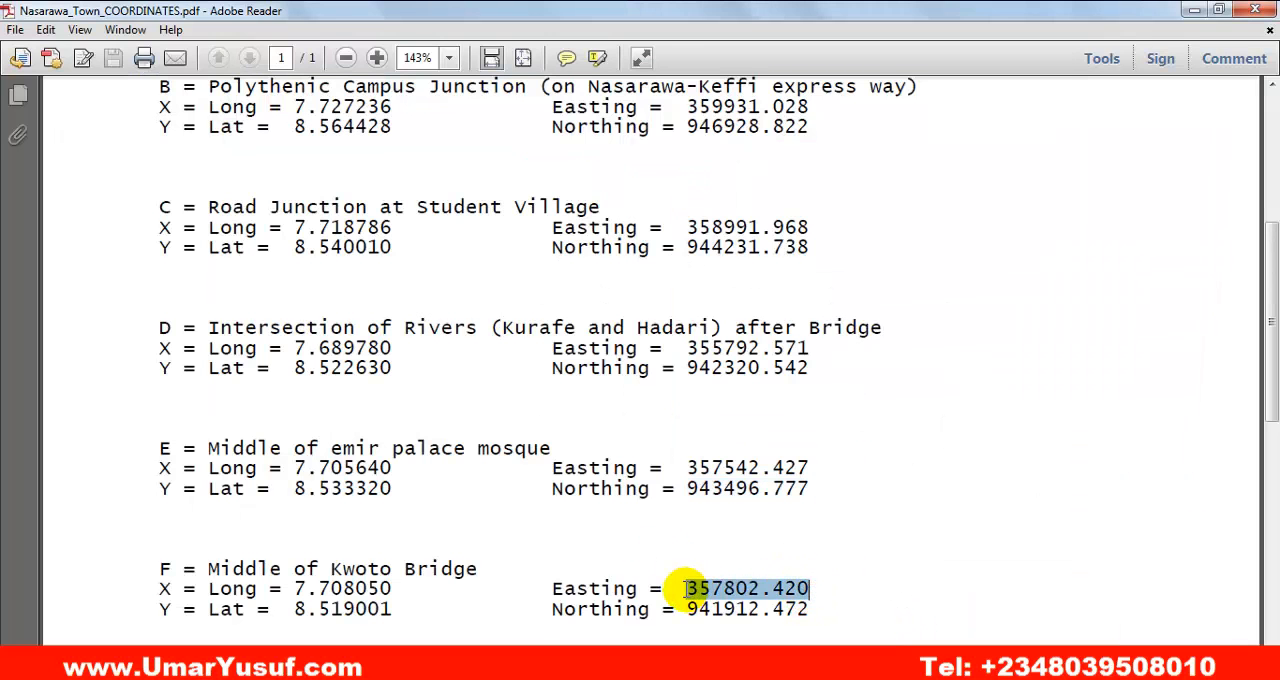
right_click(728, 596)
left_click(762, 602)
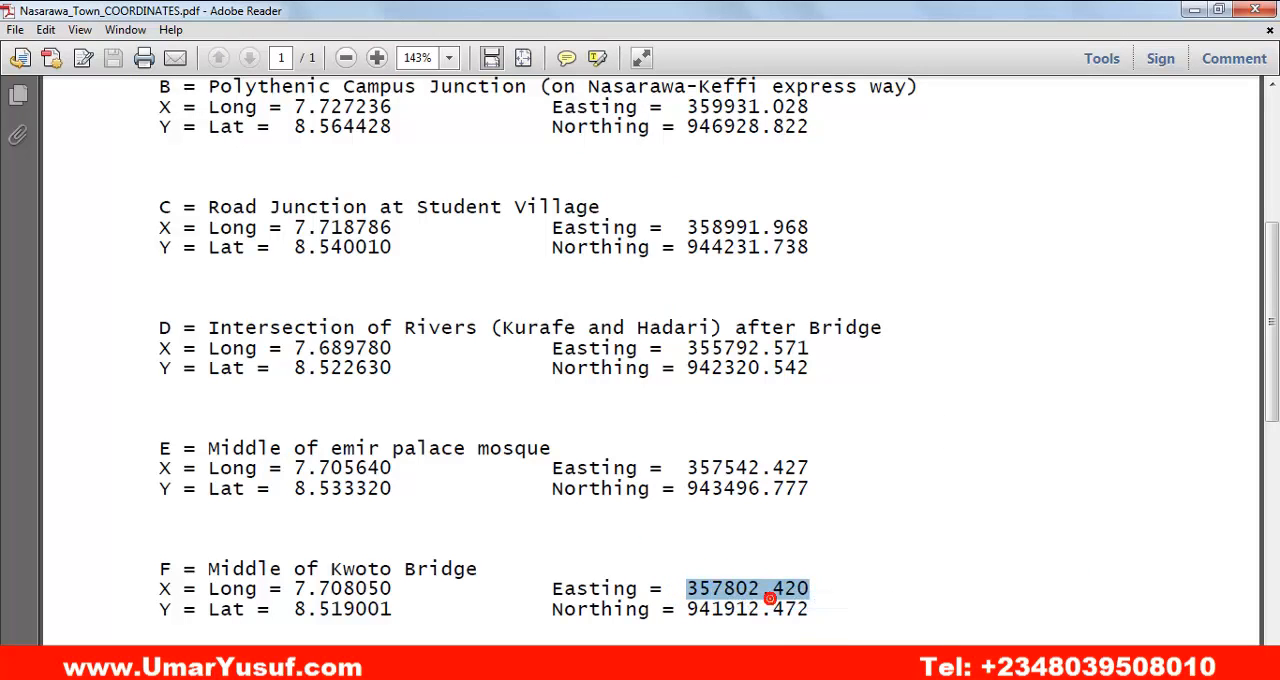
key("alt+Tab")
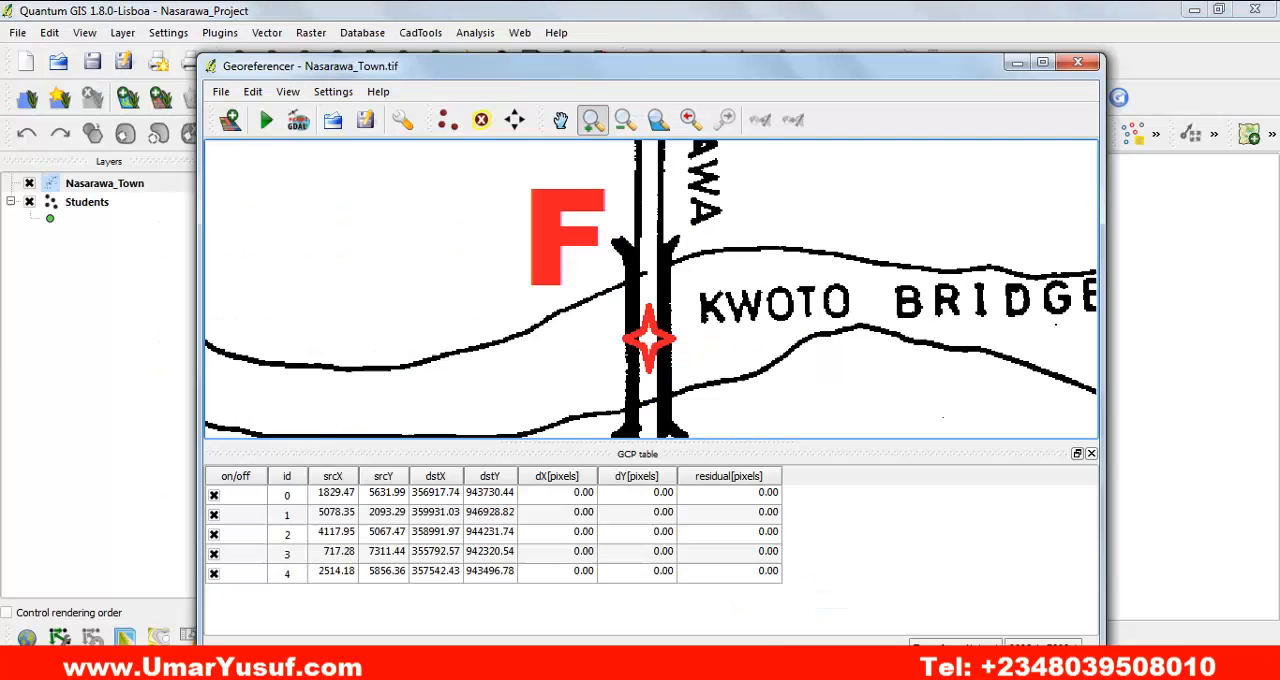
Add a control point at the centre of the red star marker beside F on Kwoto Bridge and paste 357802.420 as its X coordinate.
left_click(447, 124)
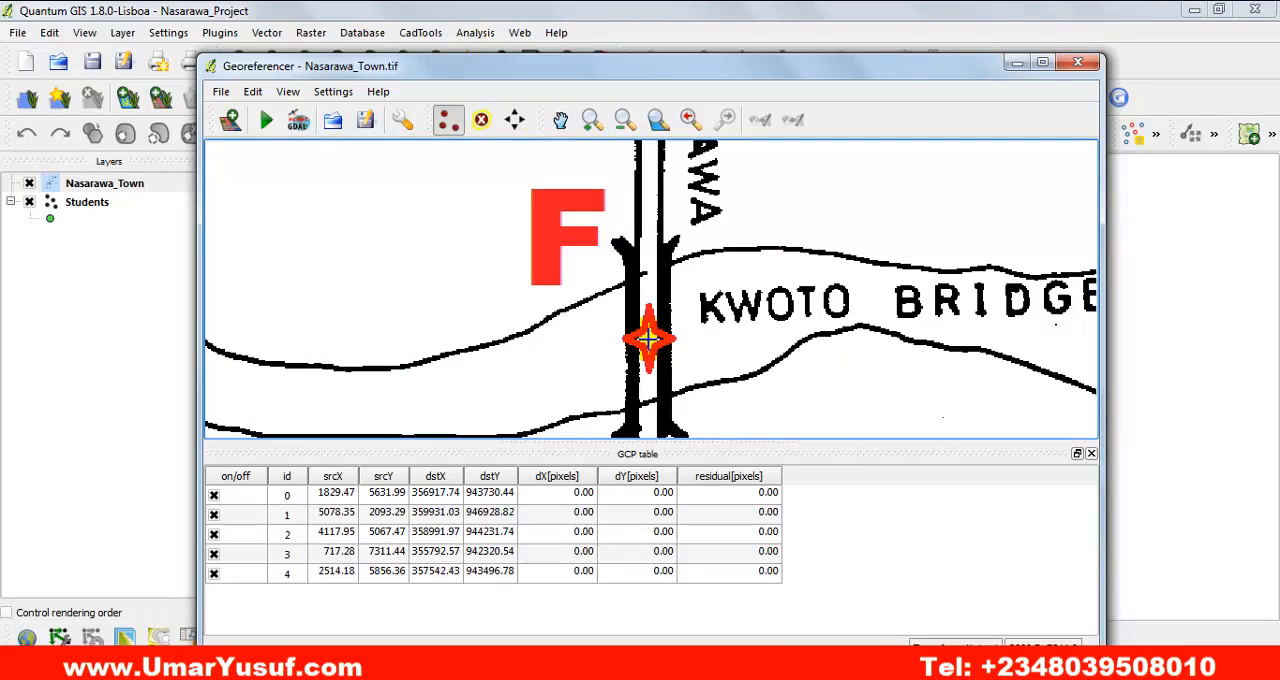
left_click(648, 338)
right_click(628, 368)
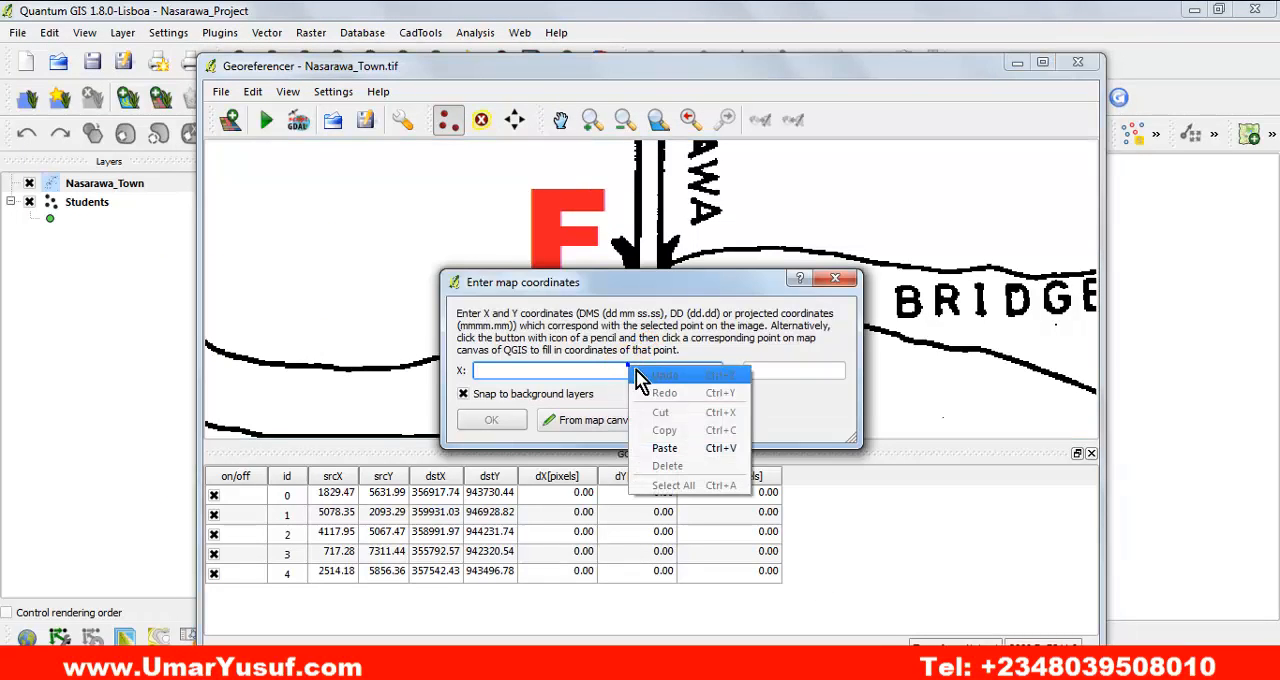
left_click(664, 448)
Copy point F's northing 941912.472 from the coordinates PDF in Adobe Reader into the Y map coordinate in QGIS.
key("alt+Tab")
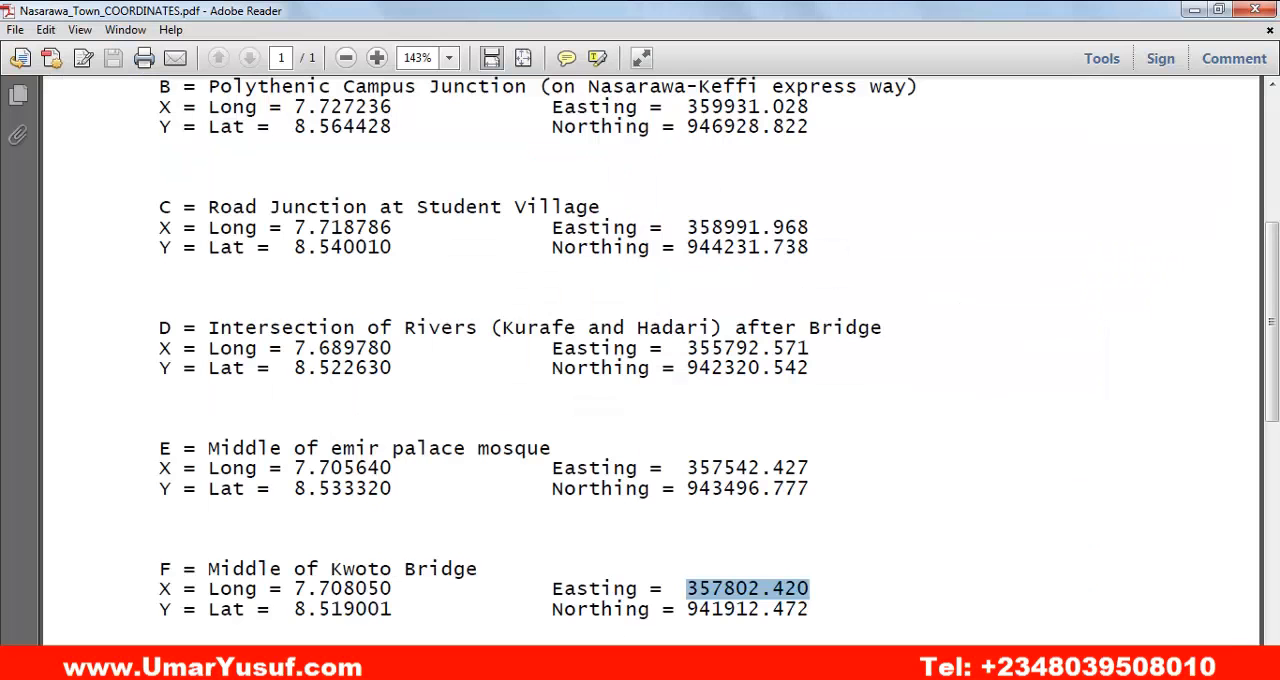
left_click_drag(810, 610, 686, 613)
right_click(788, 613)
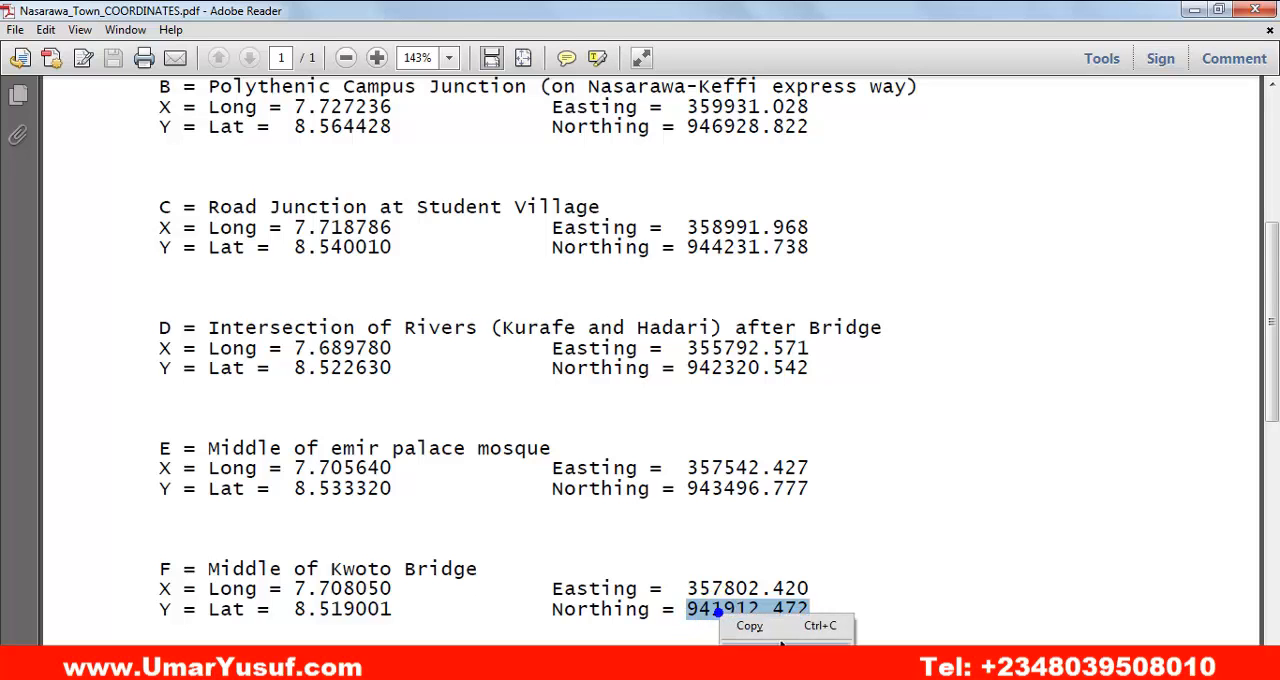
left_click(786, 627)
key("alt+Tab")
left_click(806, 362)
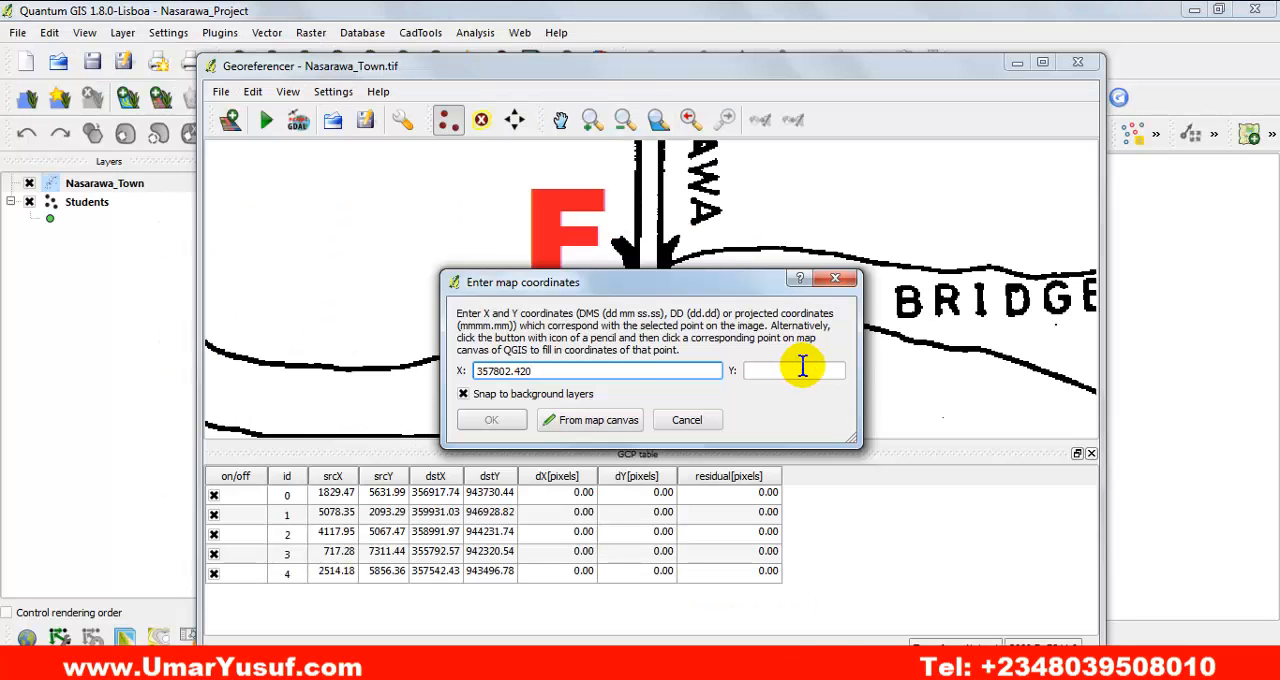
right_click(802, 369)
left_click(845, 451)
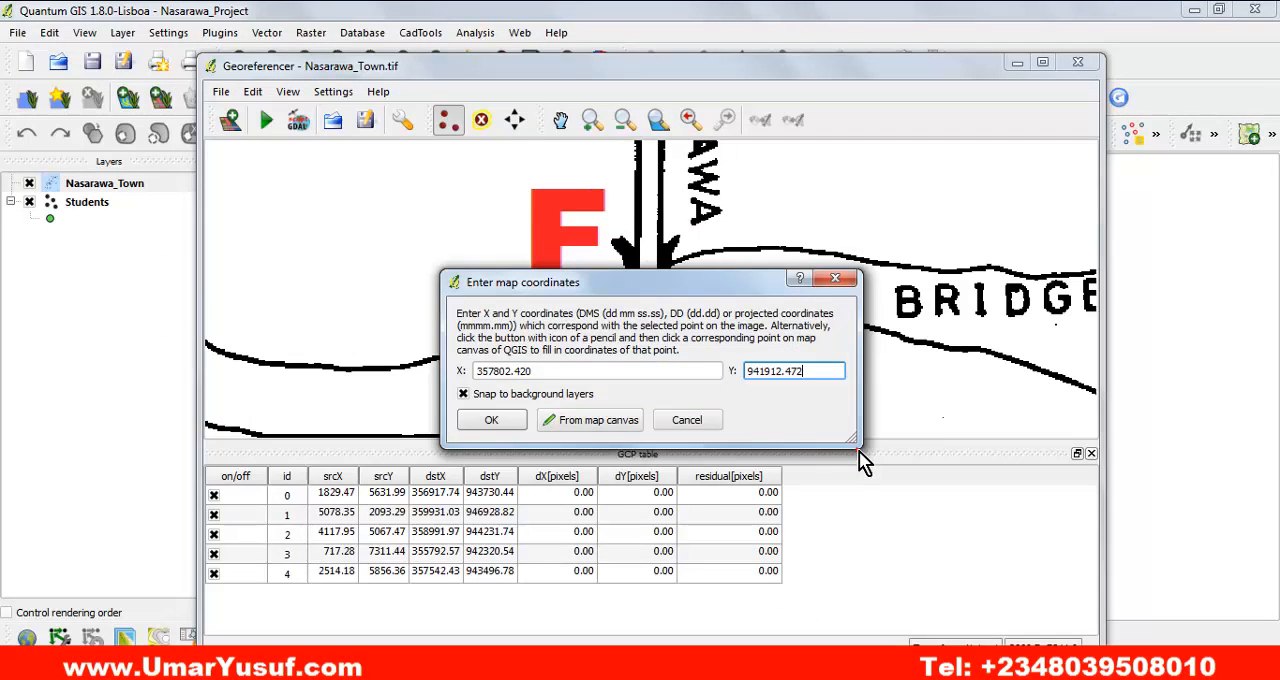
Accept the map coordinates for point F to add it as the sixth control point.
left_click(493, 420)
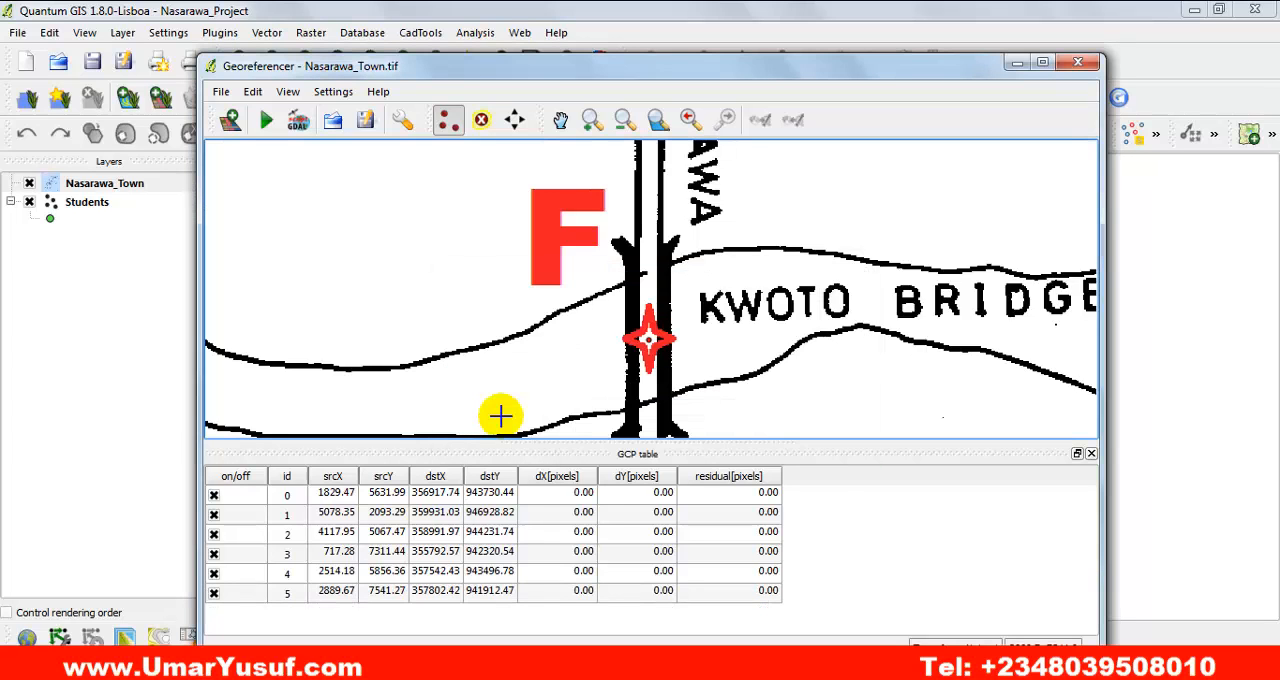
left_click(657, 119)
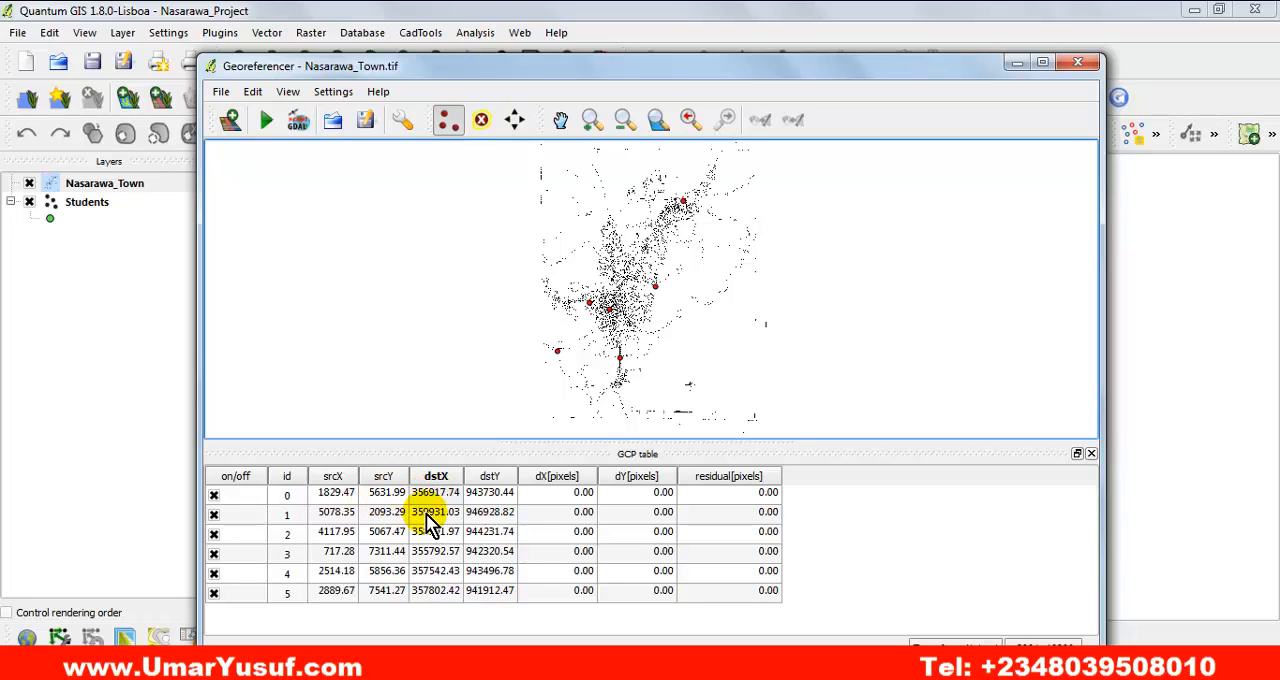
Review the control points' on/off states and destination coordinates in the GCP table.
left_click(213, 495)
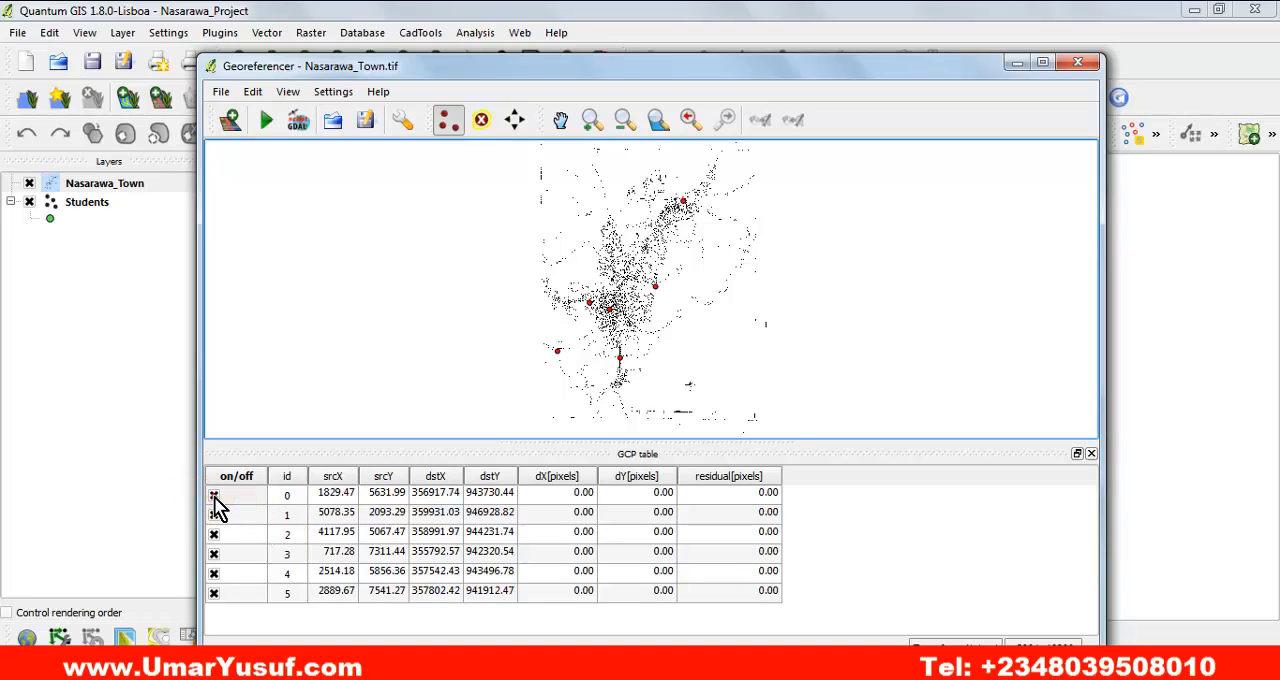
left_click(213, 495)
left_click(432, 514)
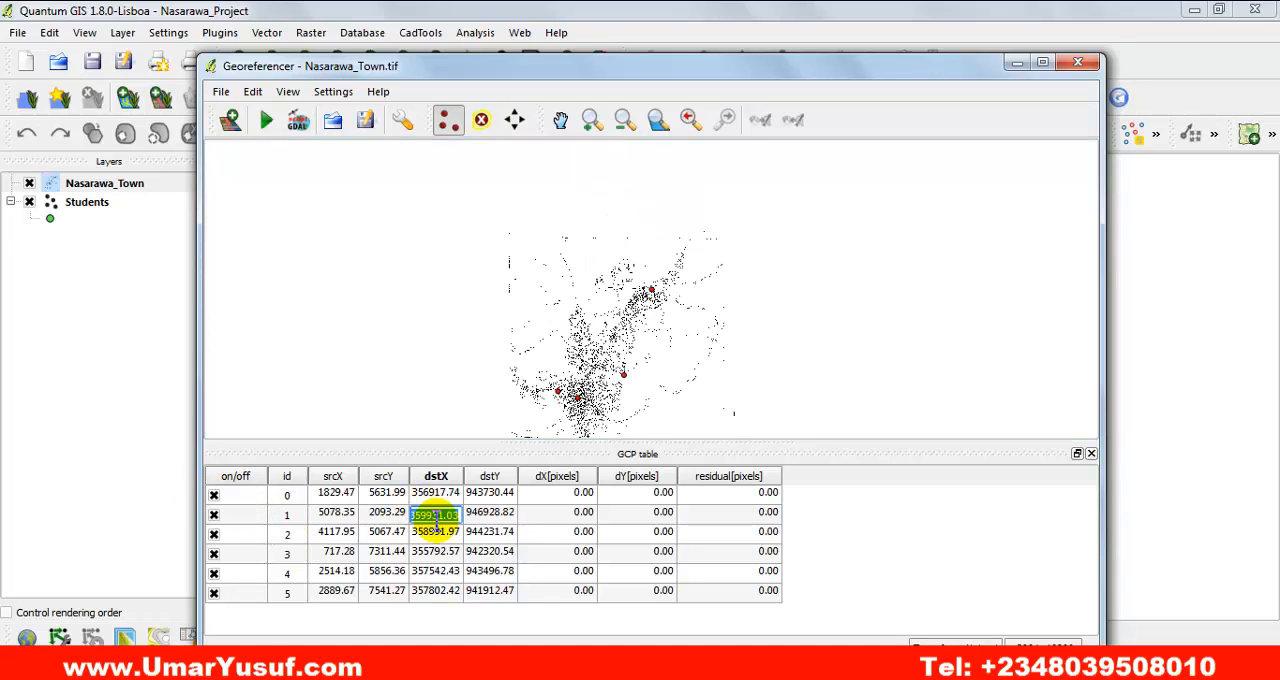
left_click(438, 515)
left_click(446, 535)
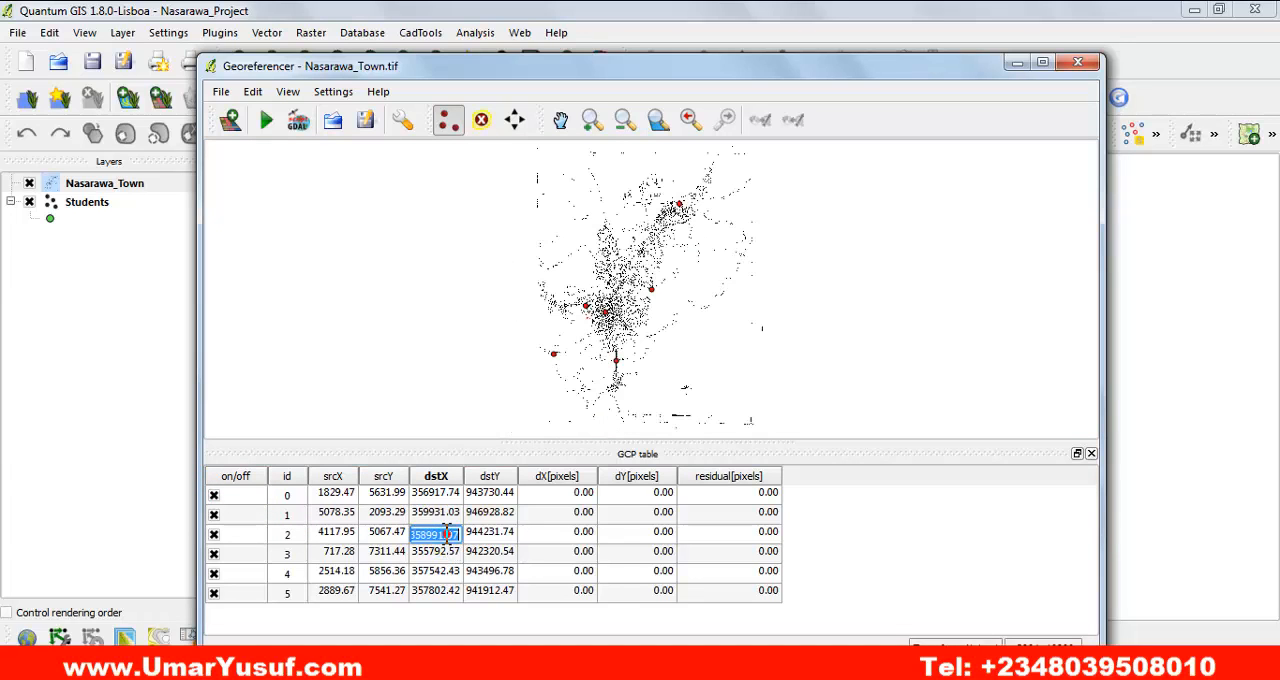
left_click(440, 494)
left_click(488, 512)
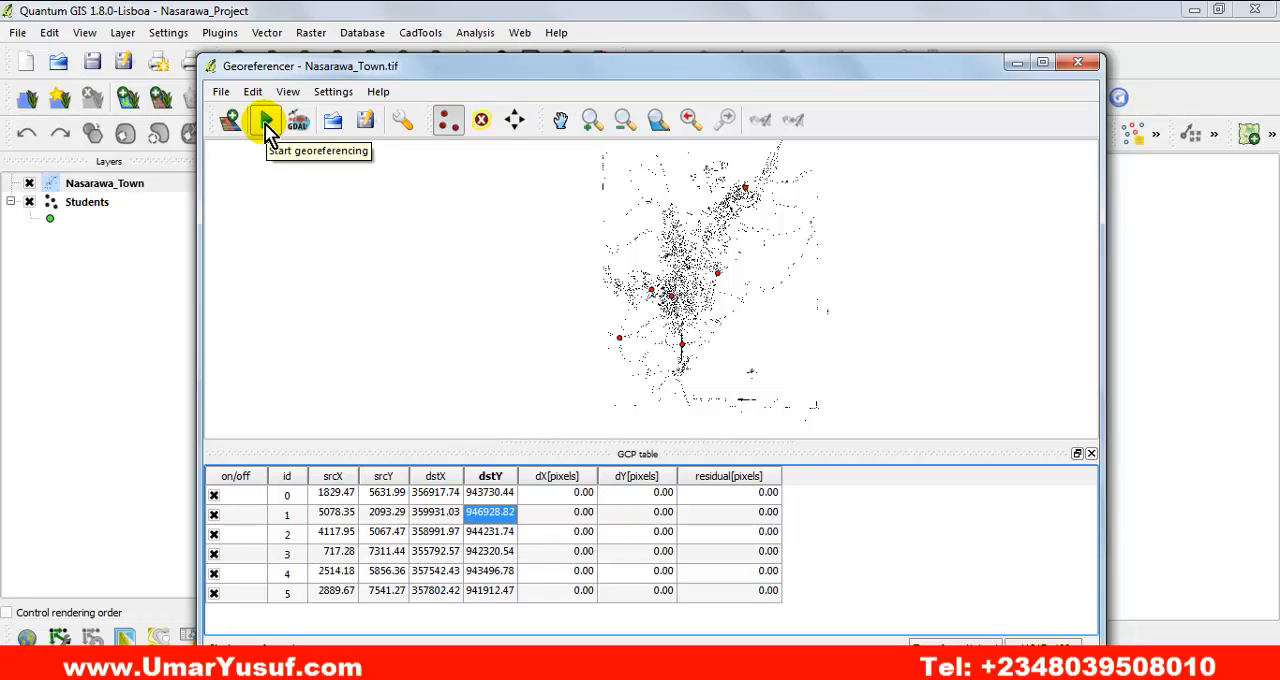
Start georeferencing and proceed past the notice to the Transformation settings dialog.
left_click(222, 92)
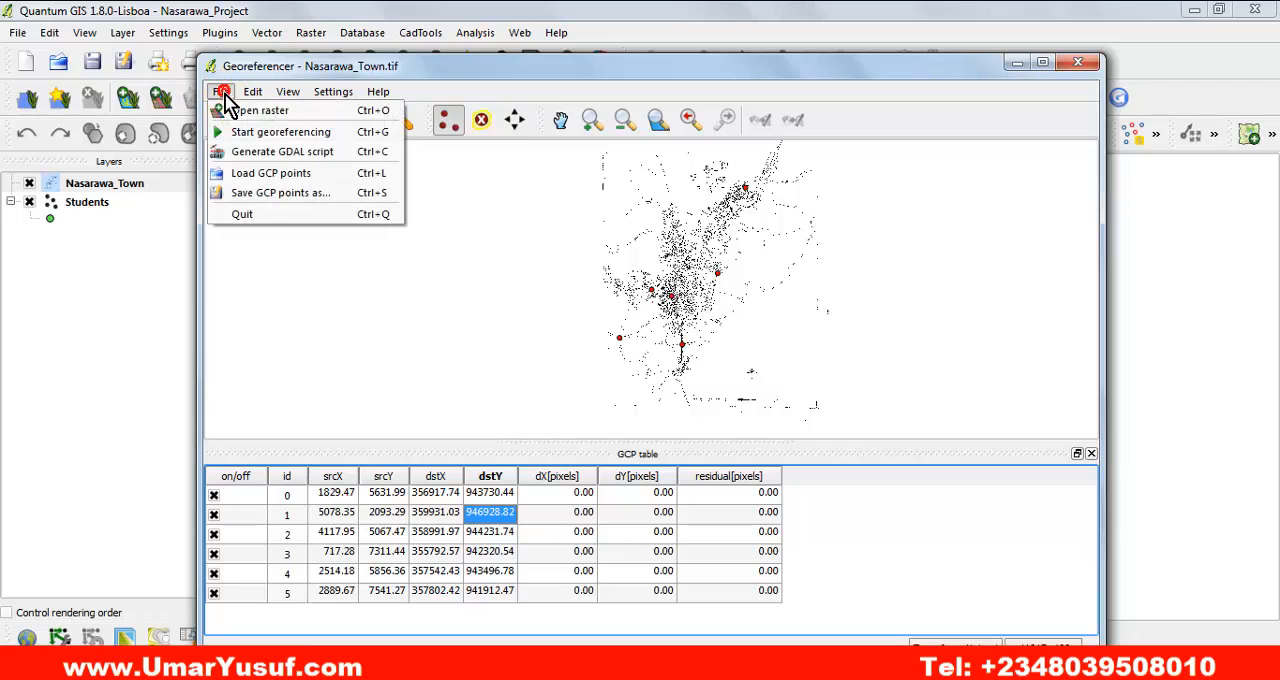
left_click(305, 140)
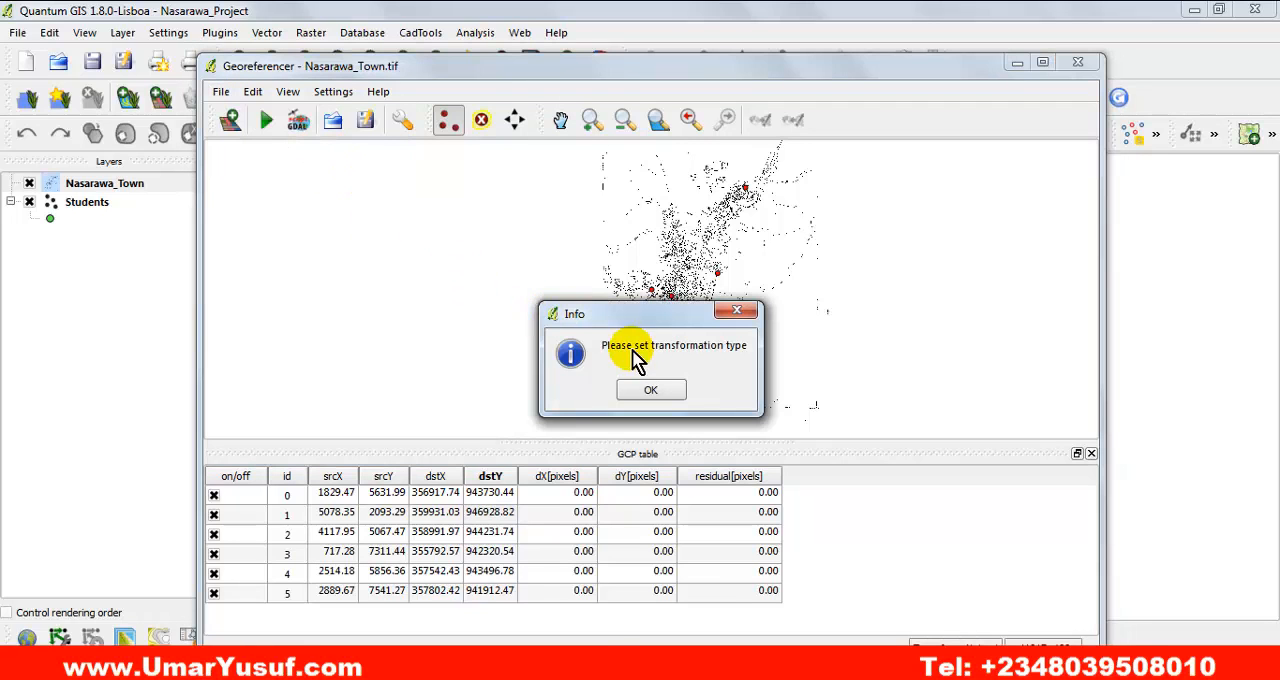
left_click_drag(634, 320, 612, 255)
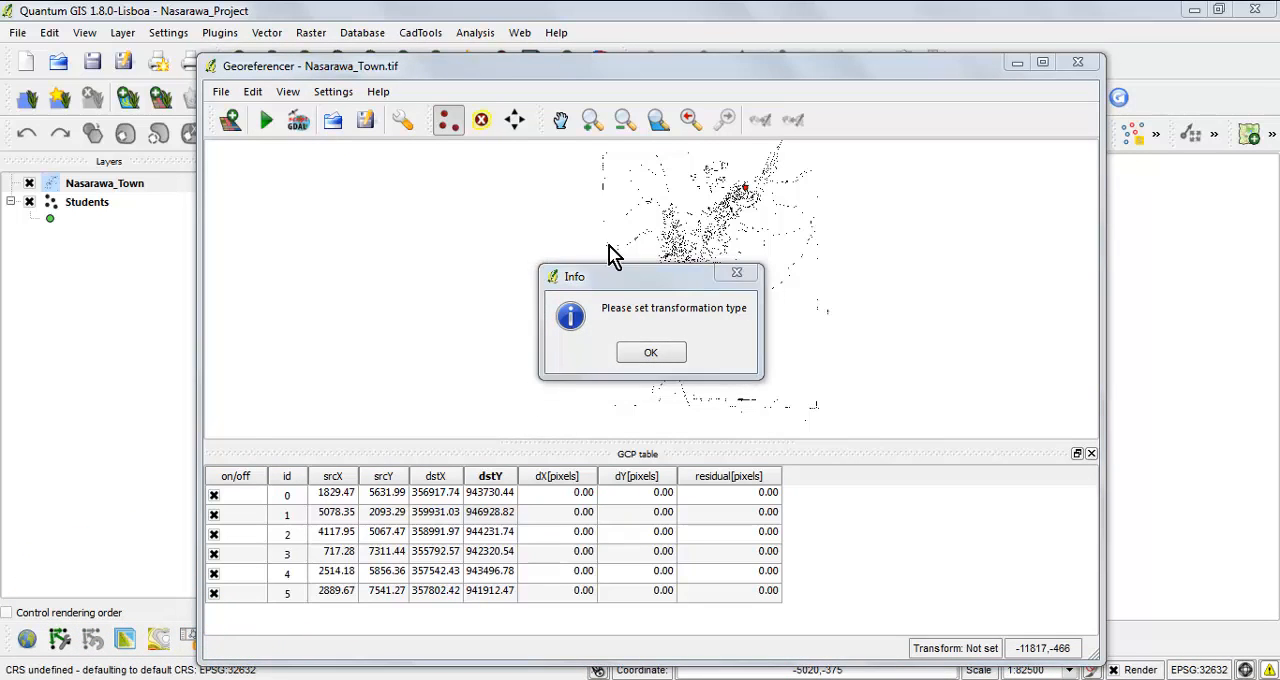
left_click(609, 244)
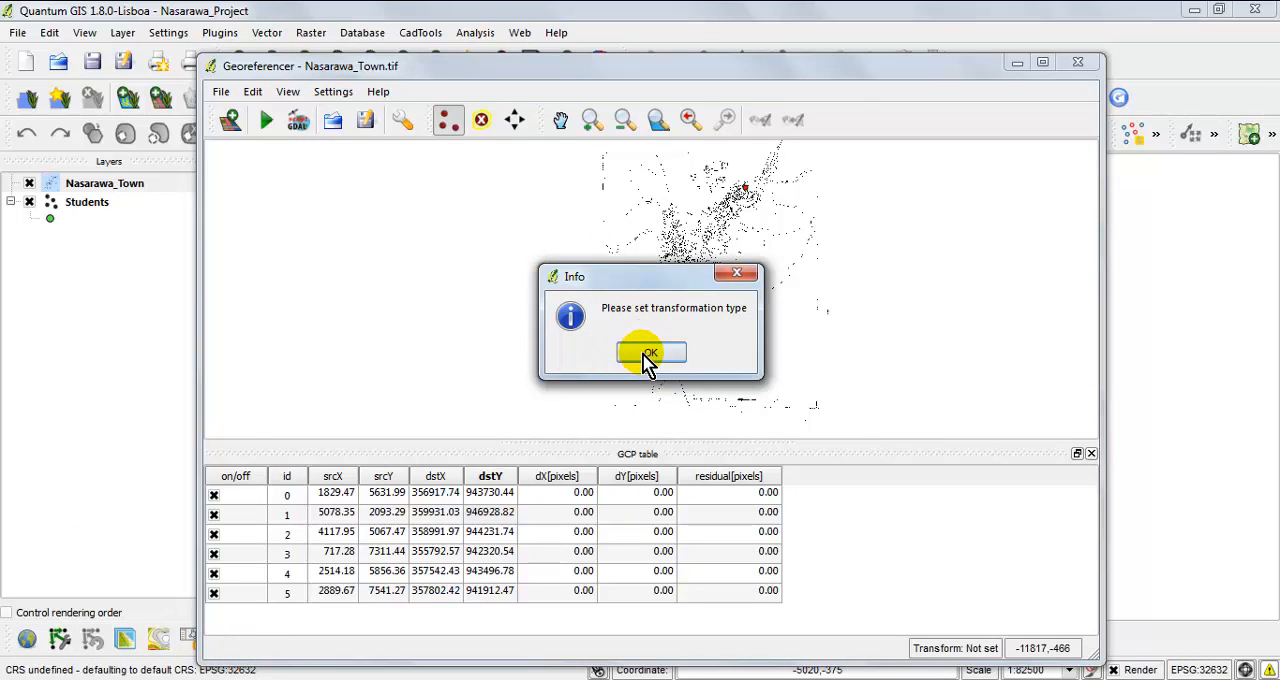
left_click(648, 354)
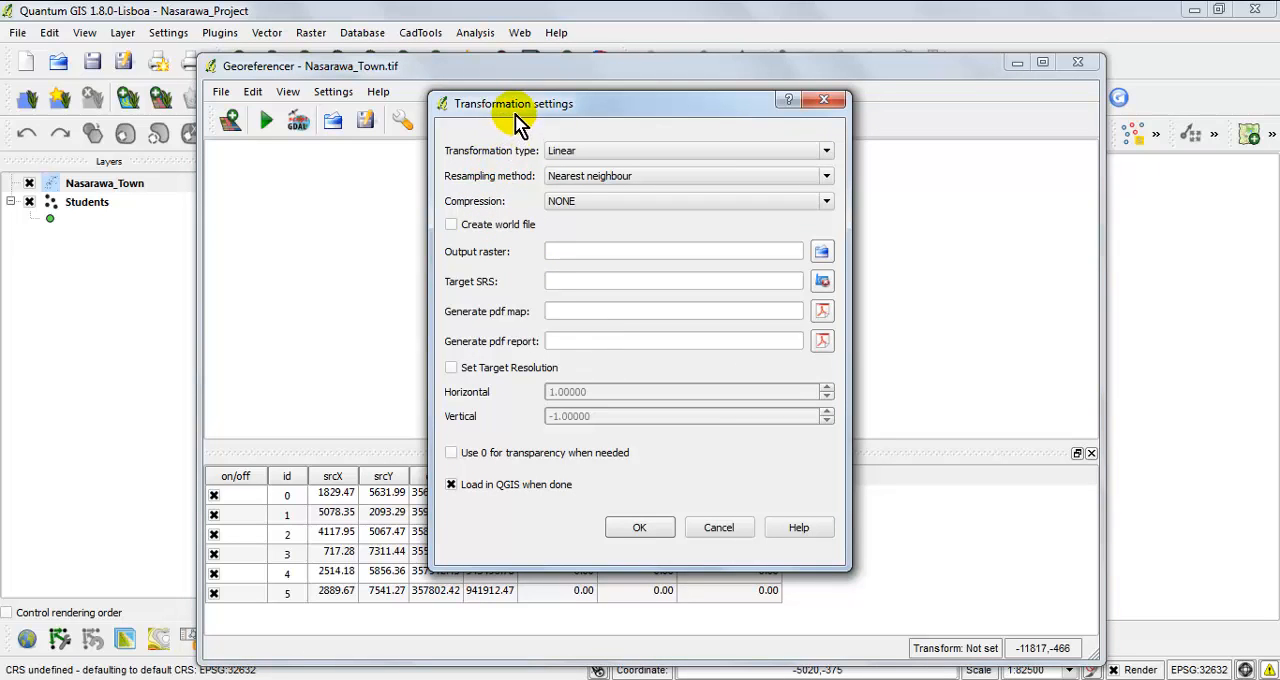
left_click_drag(515, 114, 509, 141)
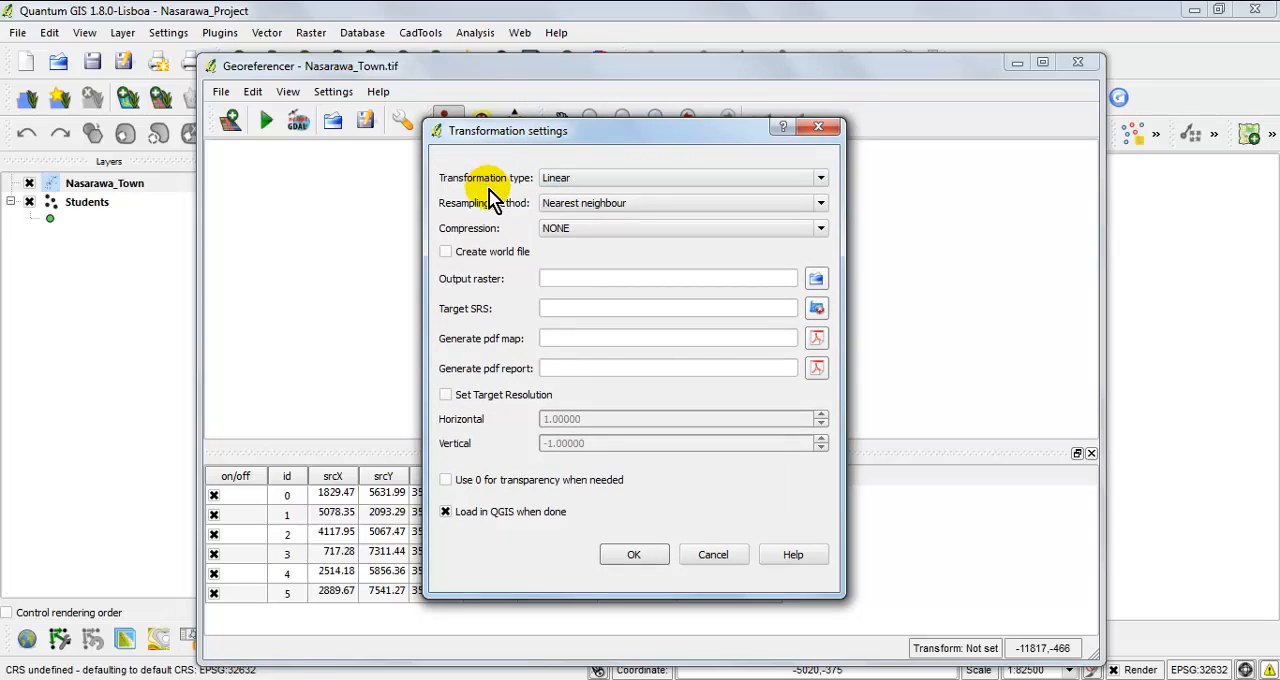
Examine the available transformation types, the resampling methods and the effect of the world file option.
left_click(820, 180)
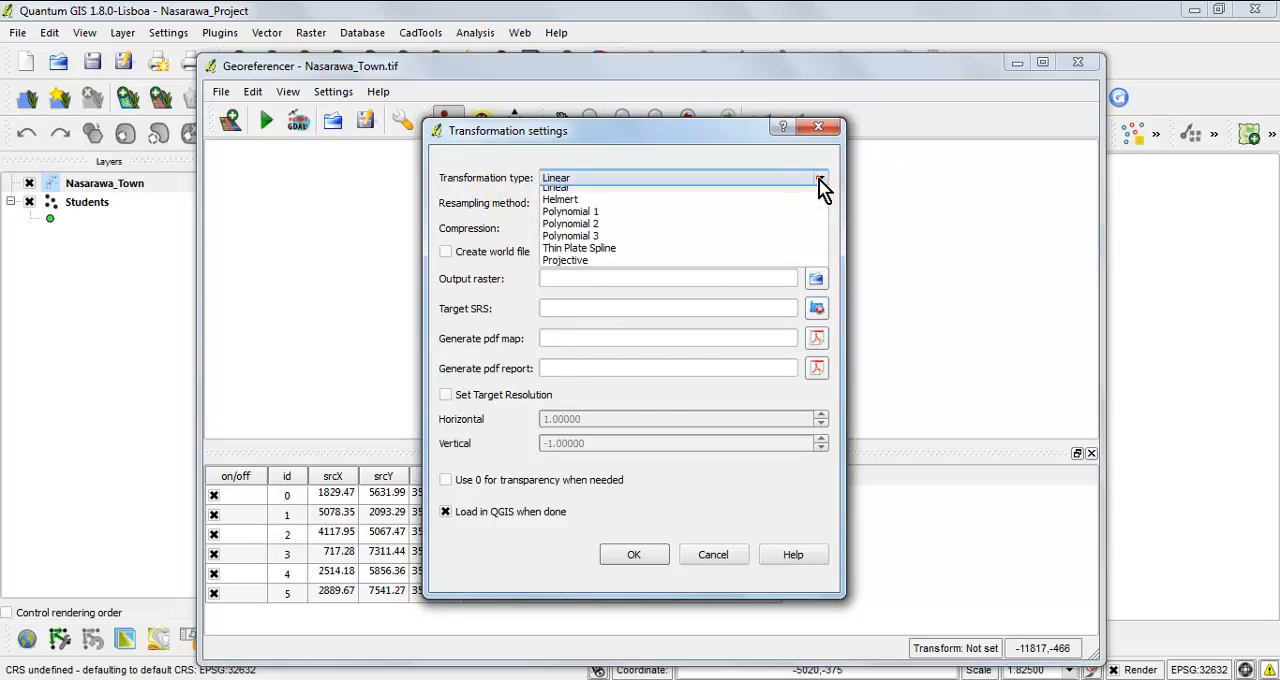
left_click(822, 178)
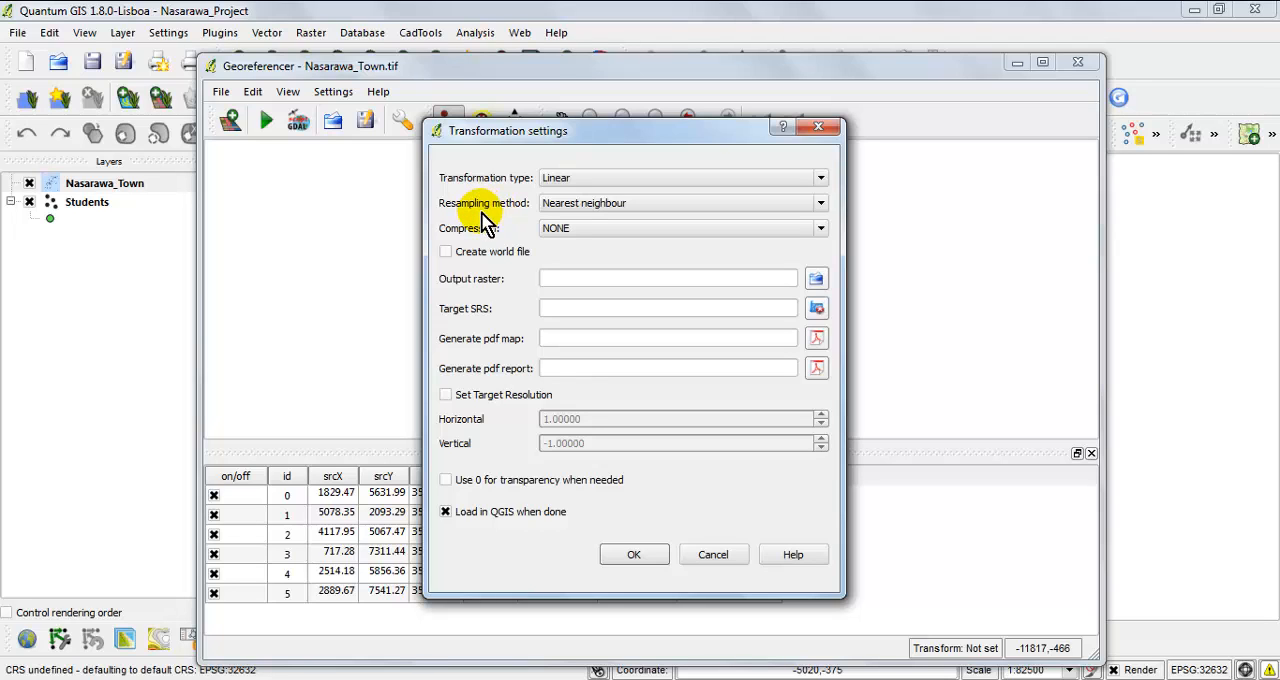
left_click(590, 205)
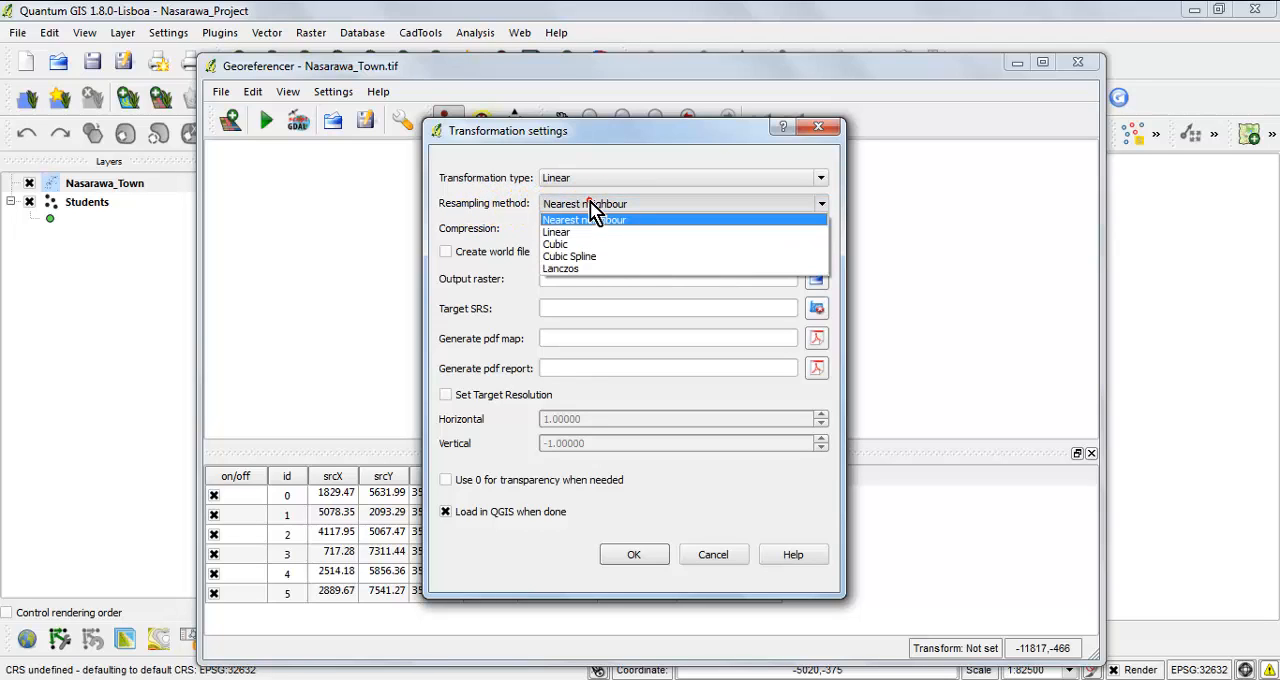
left_click(503, 210)
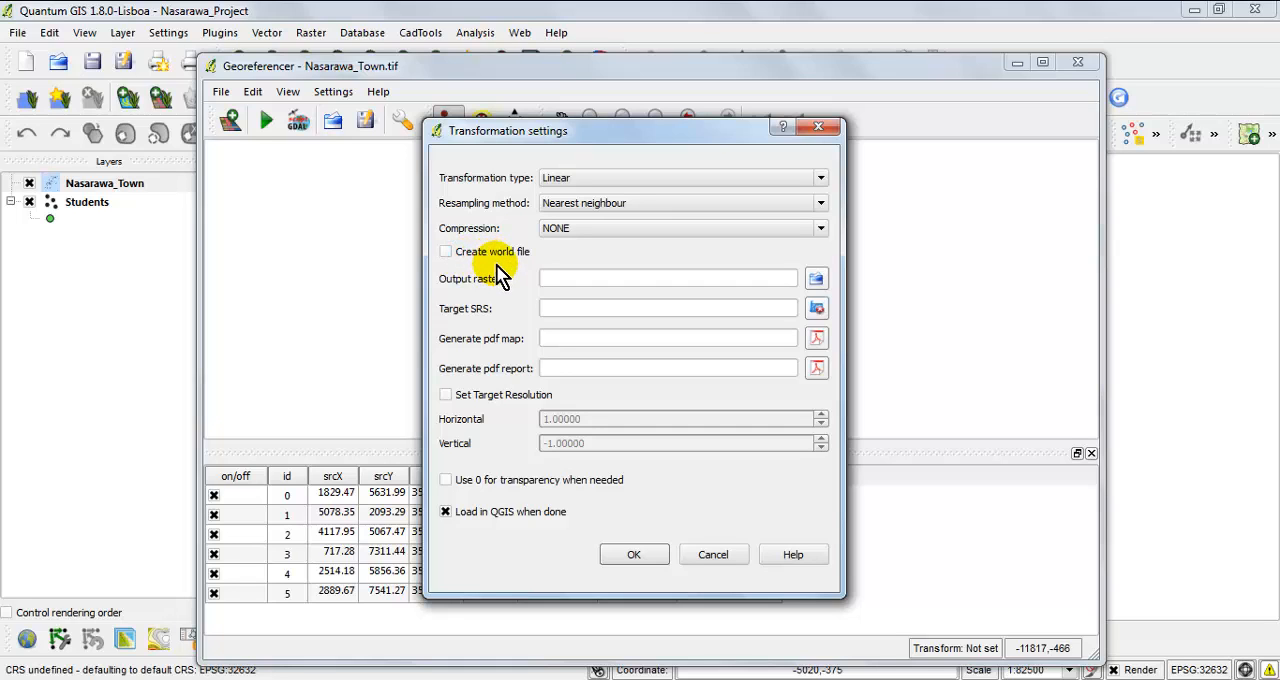
left_click(445, 252)
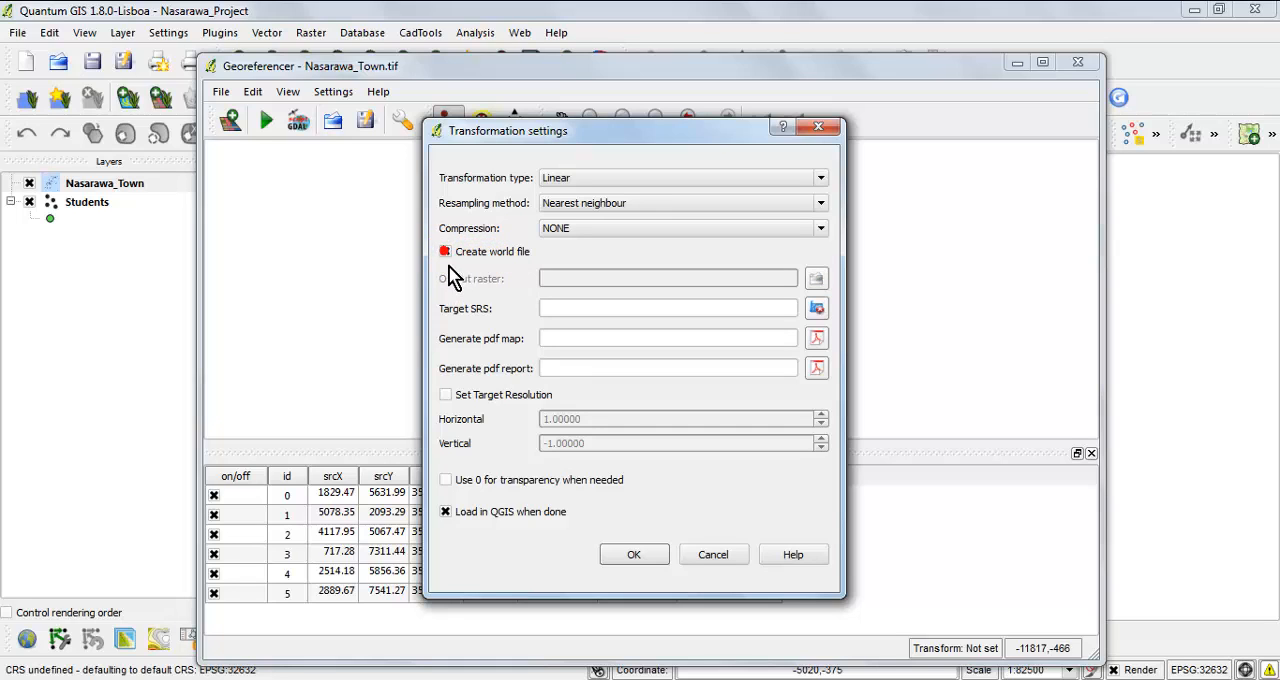
left_click(445, 252)
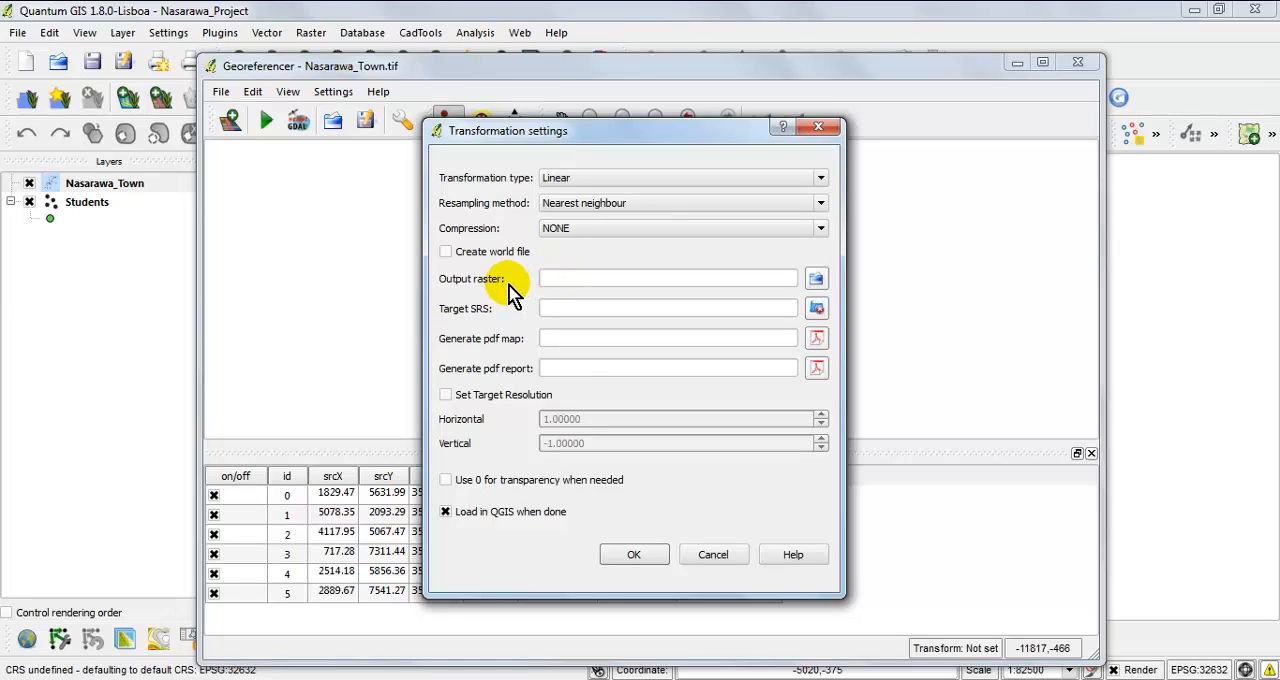
Set the output raster to a GeoTIFF named Nasarawa_Town_Georefrenced in the GIS_Project Raster folder.
left_click(817, 281)
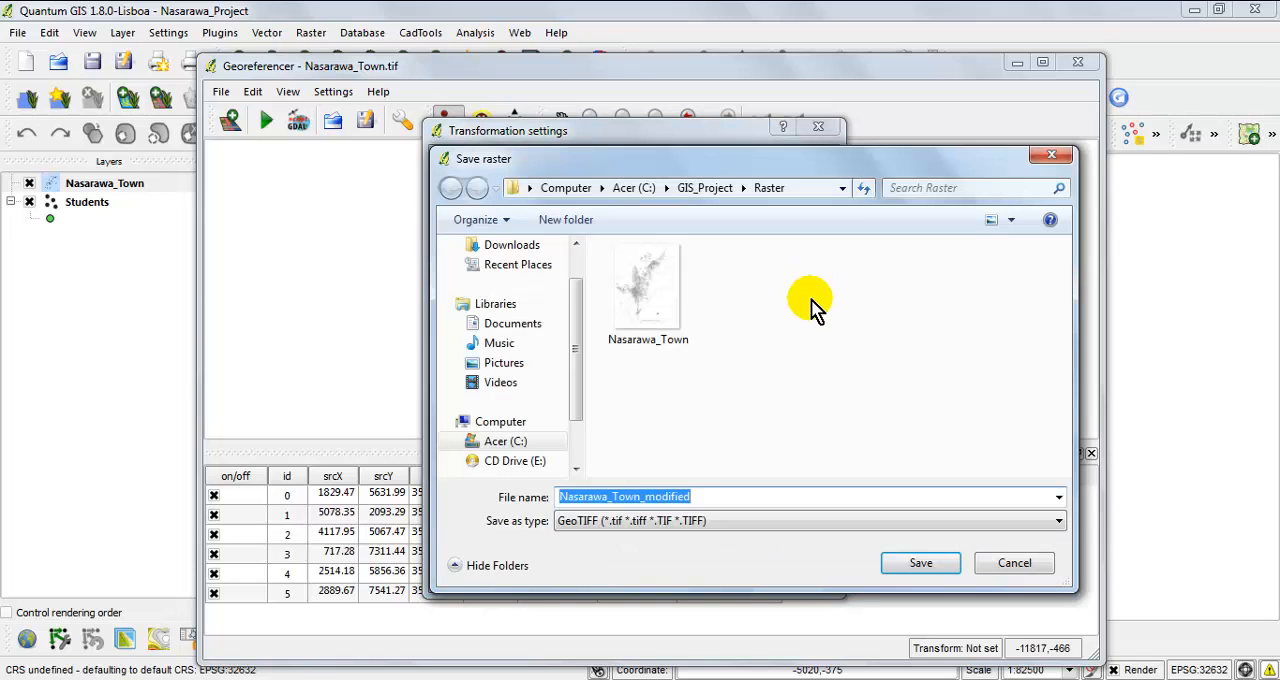
left_click(707, 187)
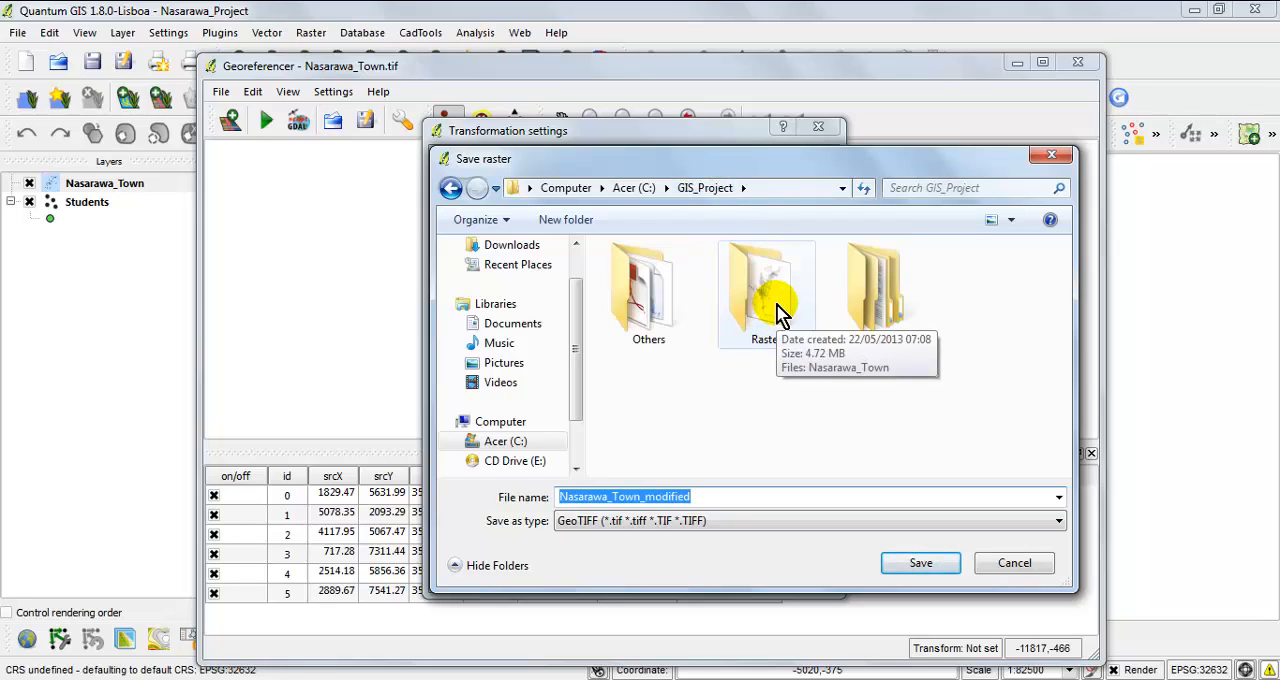
double_click(779, 313)
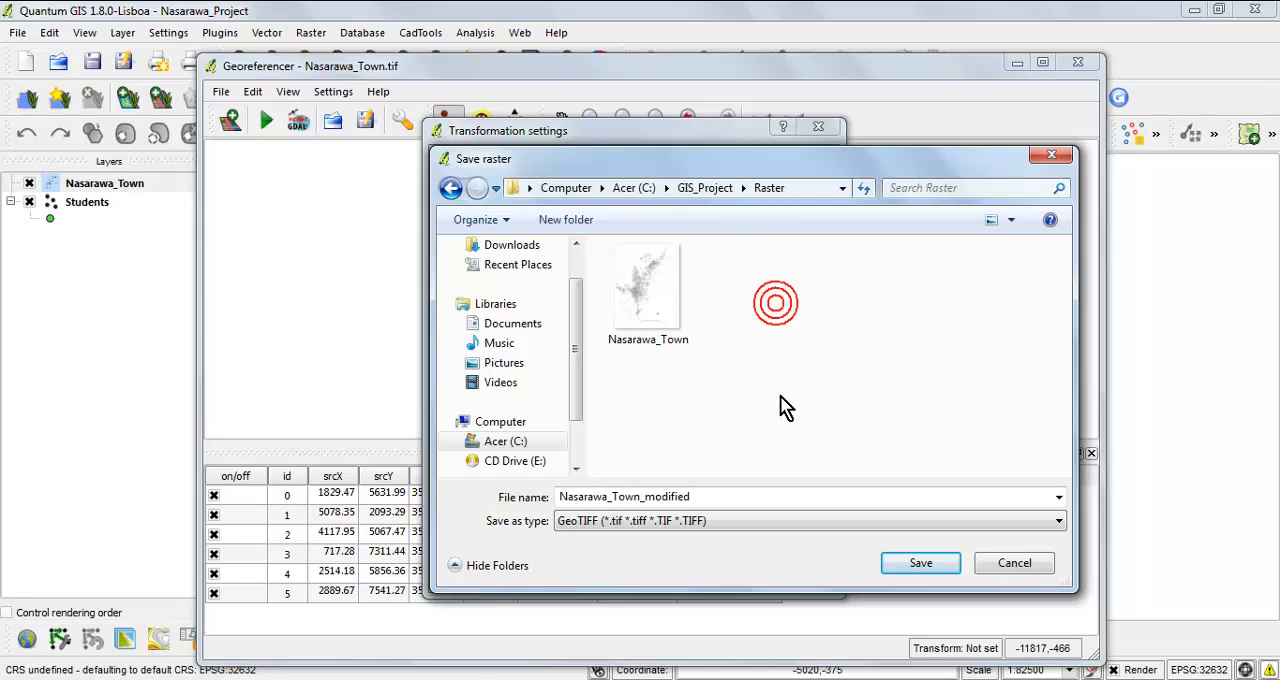
left_click(706, 497)
left_click(706, 497)
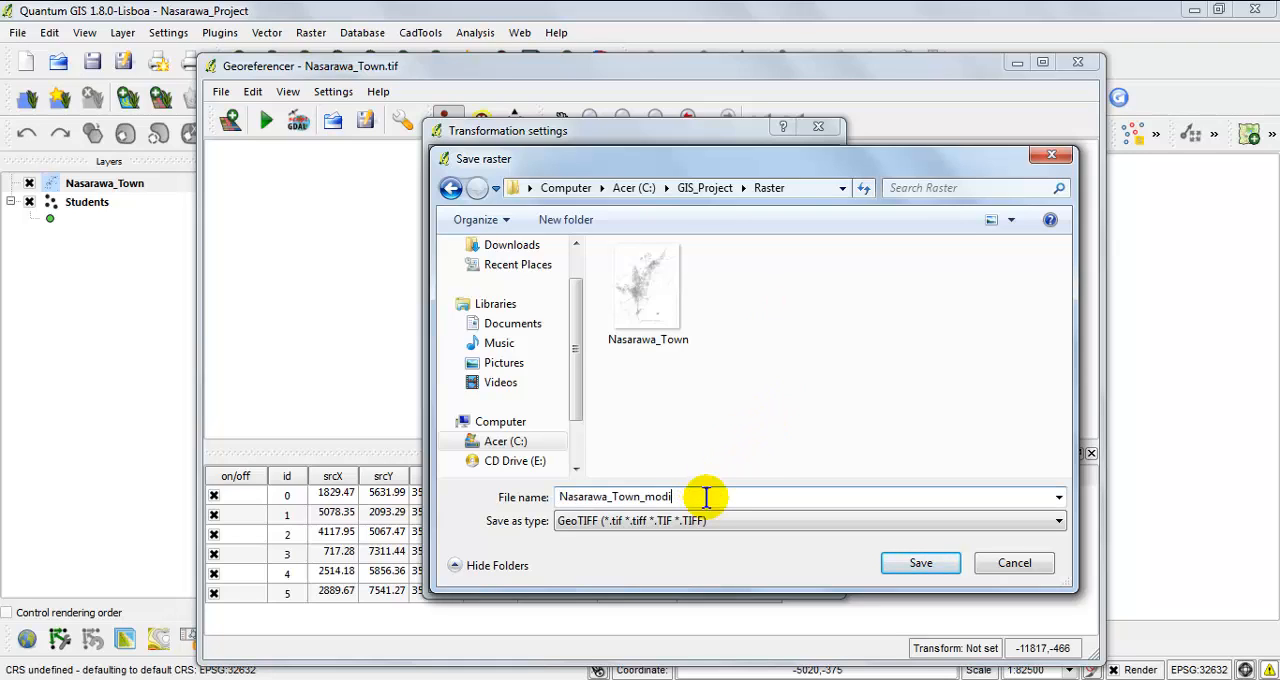
type("Georefrence")
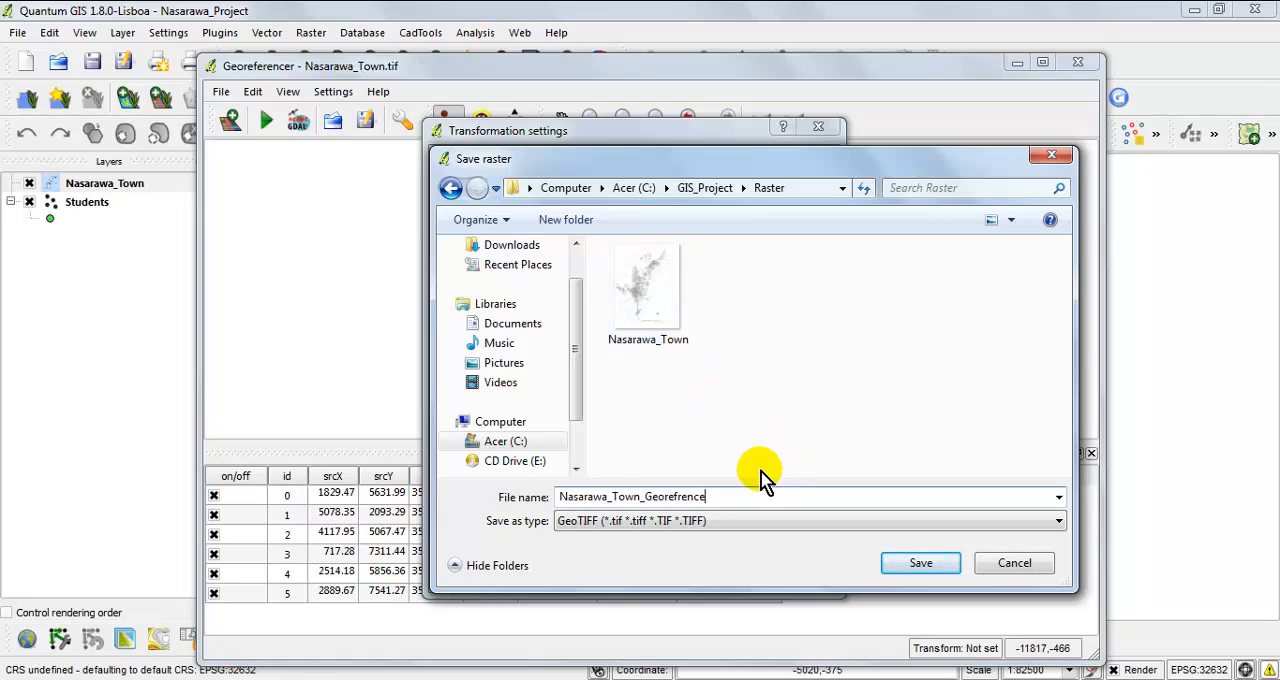
left_click(731, 493)
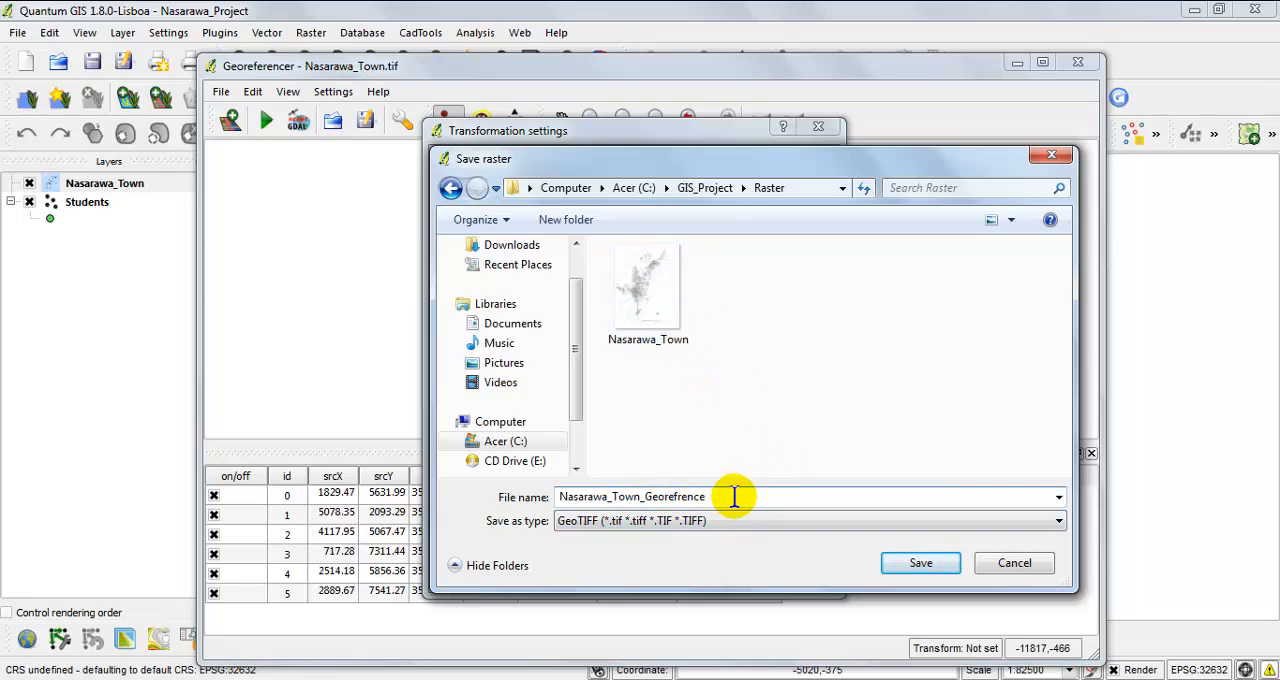
type("d")
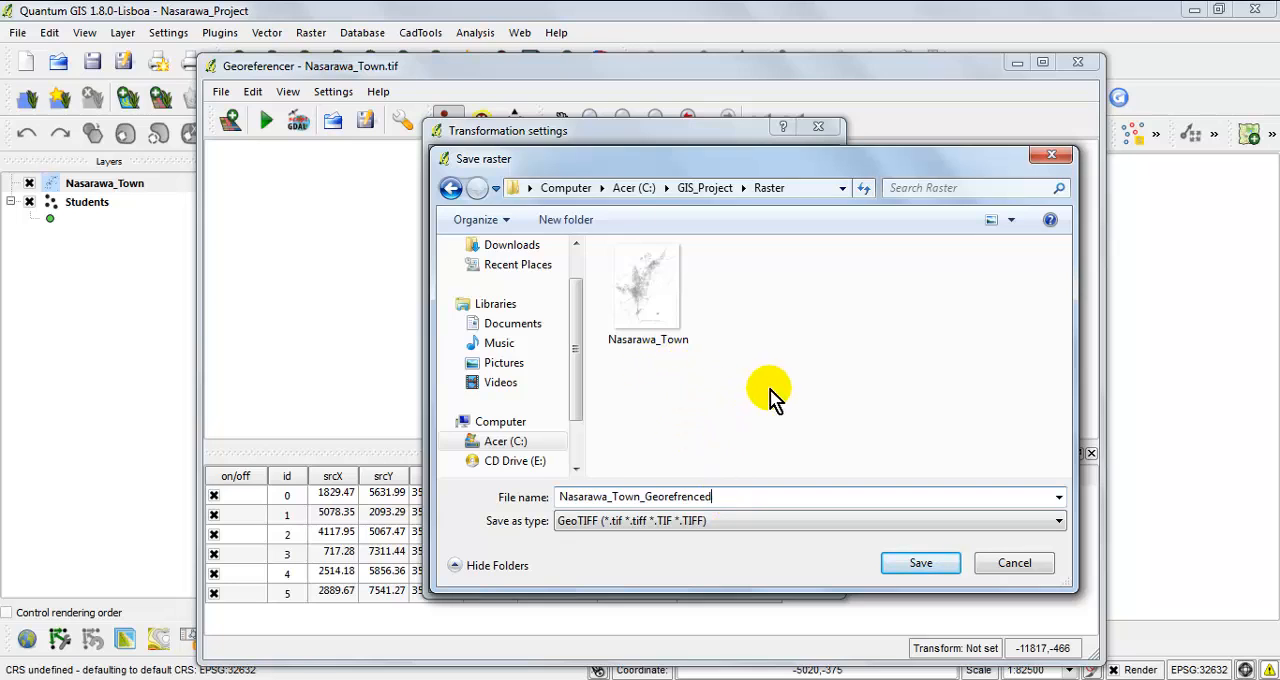
left_click(918, 564)
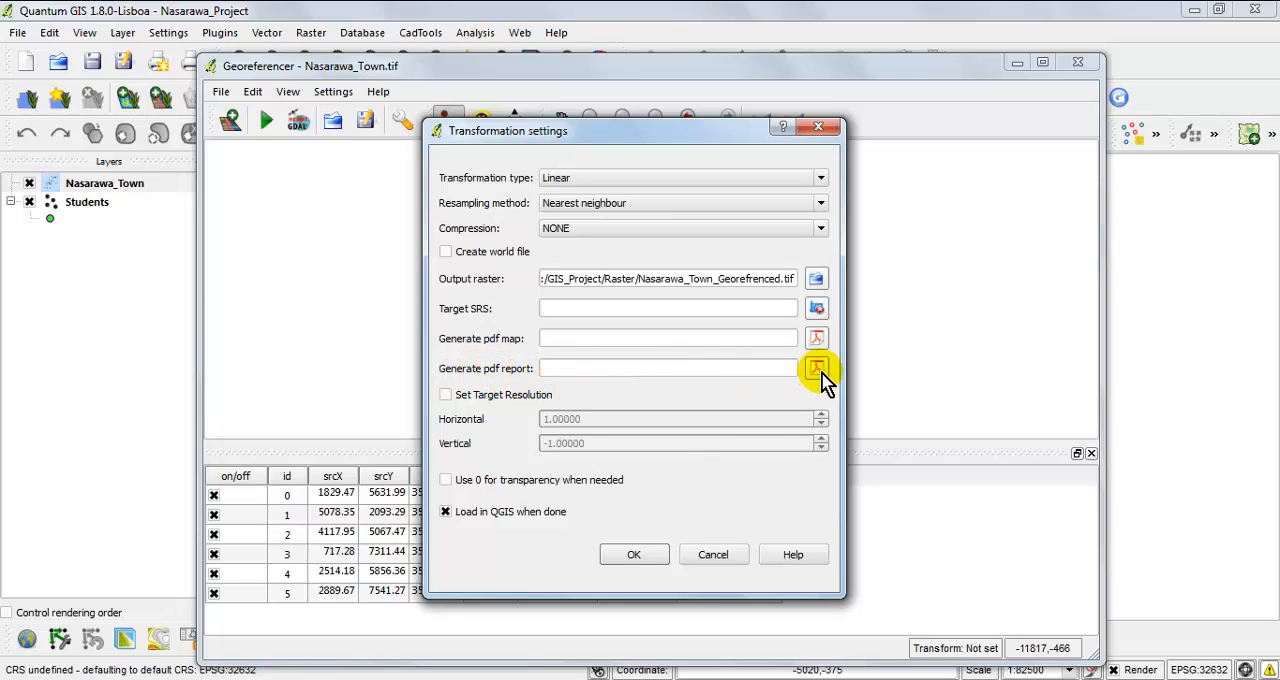
Try the target resolution option and turn it off again.
left_click(447, 398)
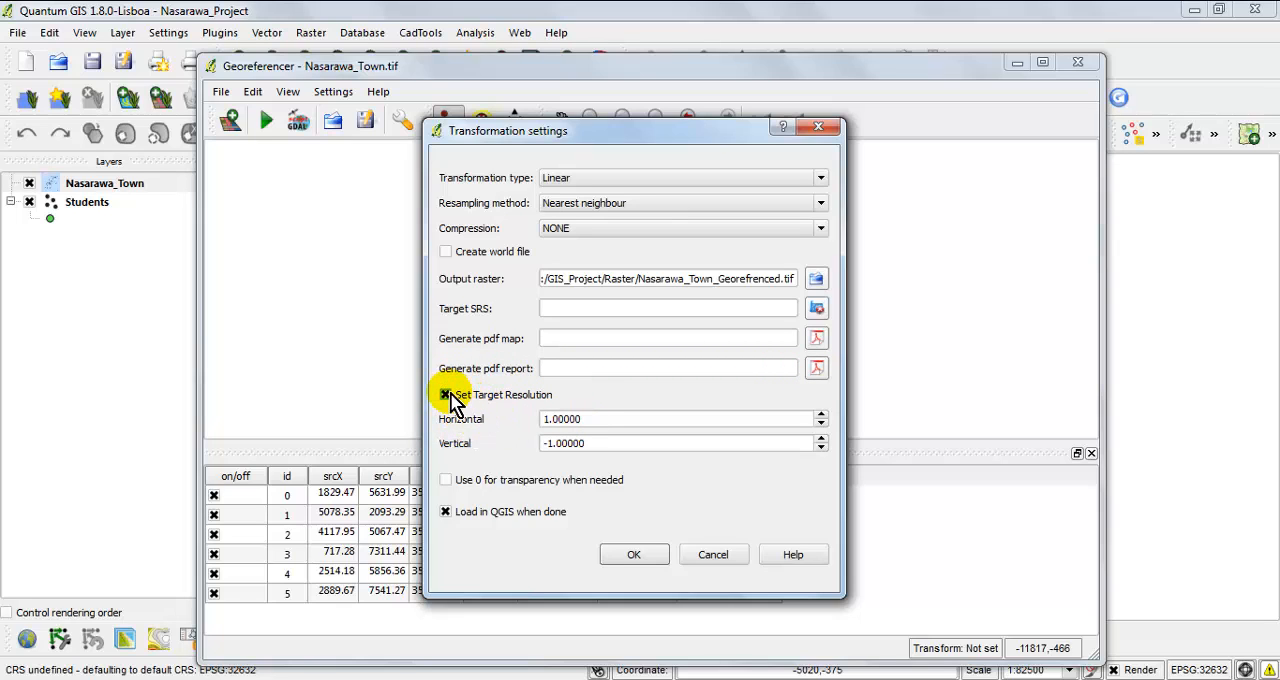
left_click(447, 396)
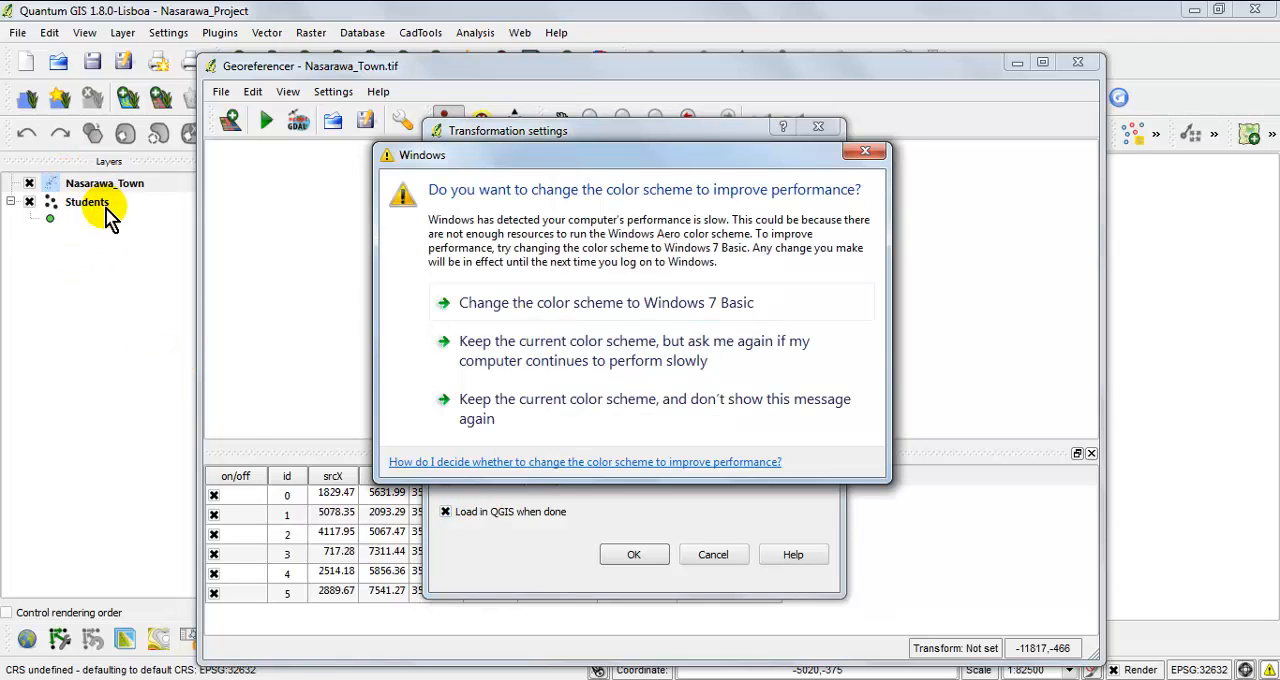
Dismiss the Windows color scheme prompt and accept the Linear transformation settings with Load in QGIS when done enabled.
left_click(878, 150)
left_click(86, 202)
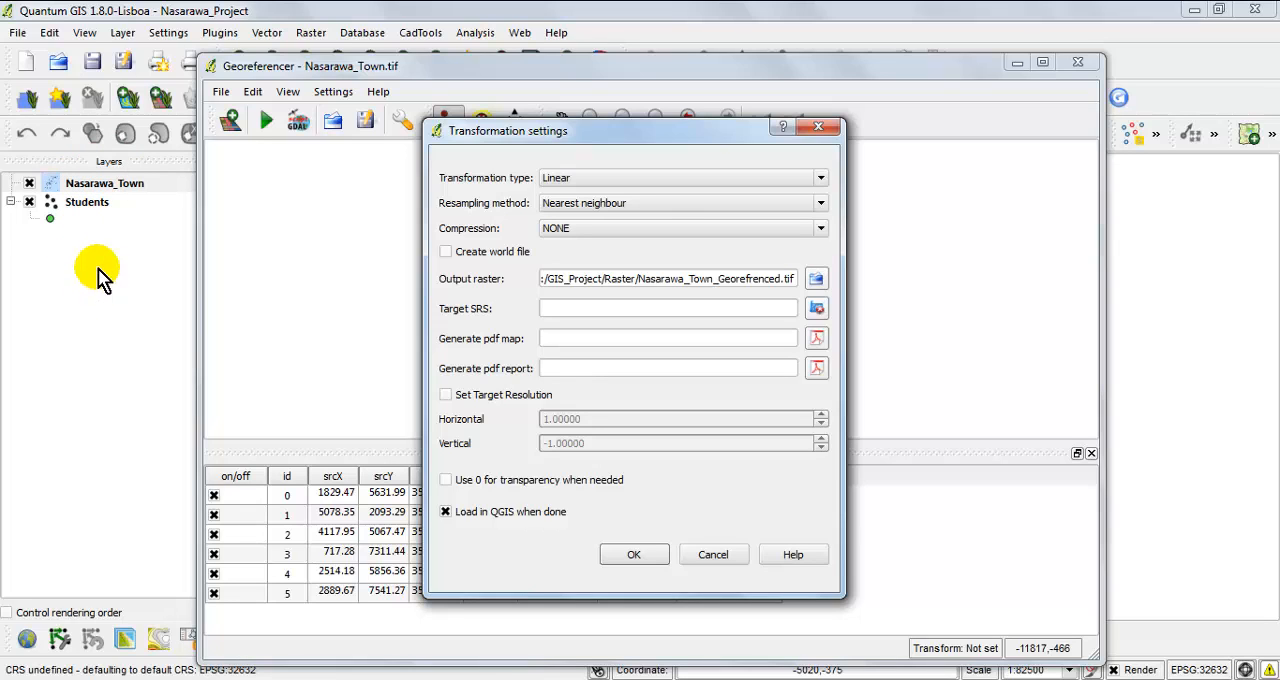
left_click(447, 518)
left_click(447, 513)
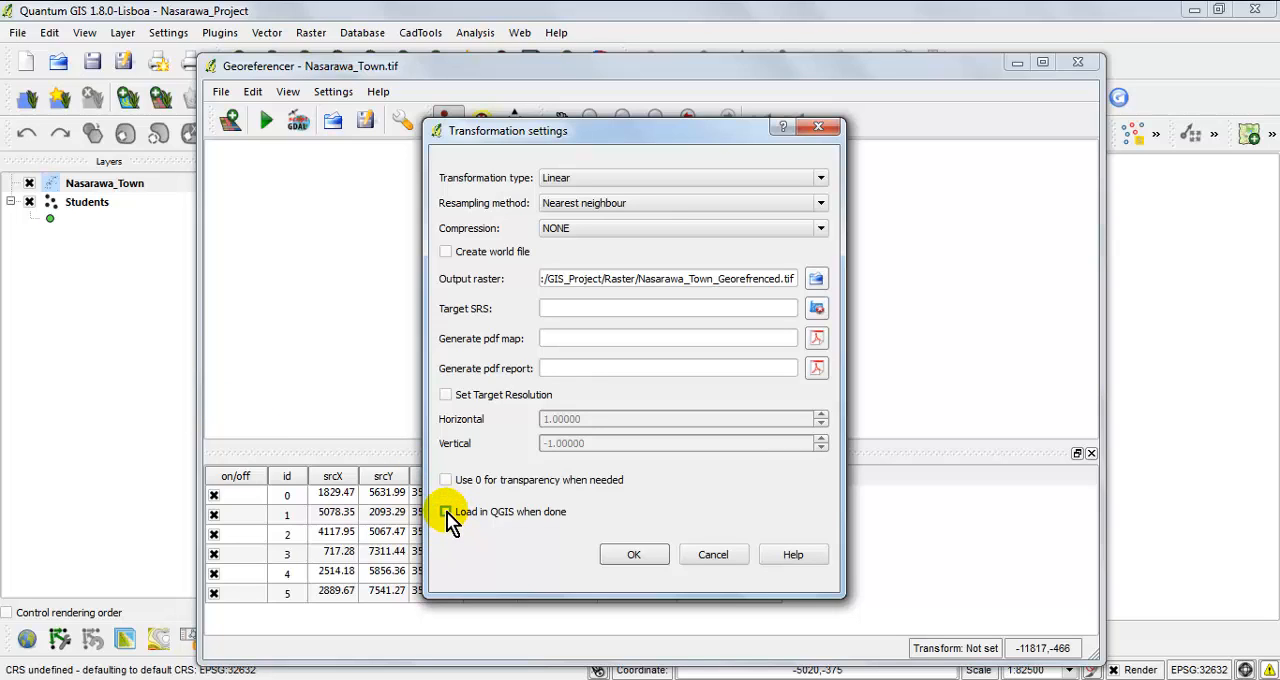
left_click(447, 515)
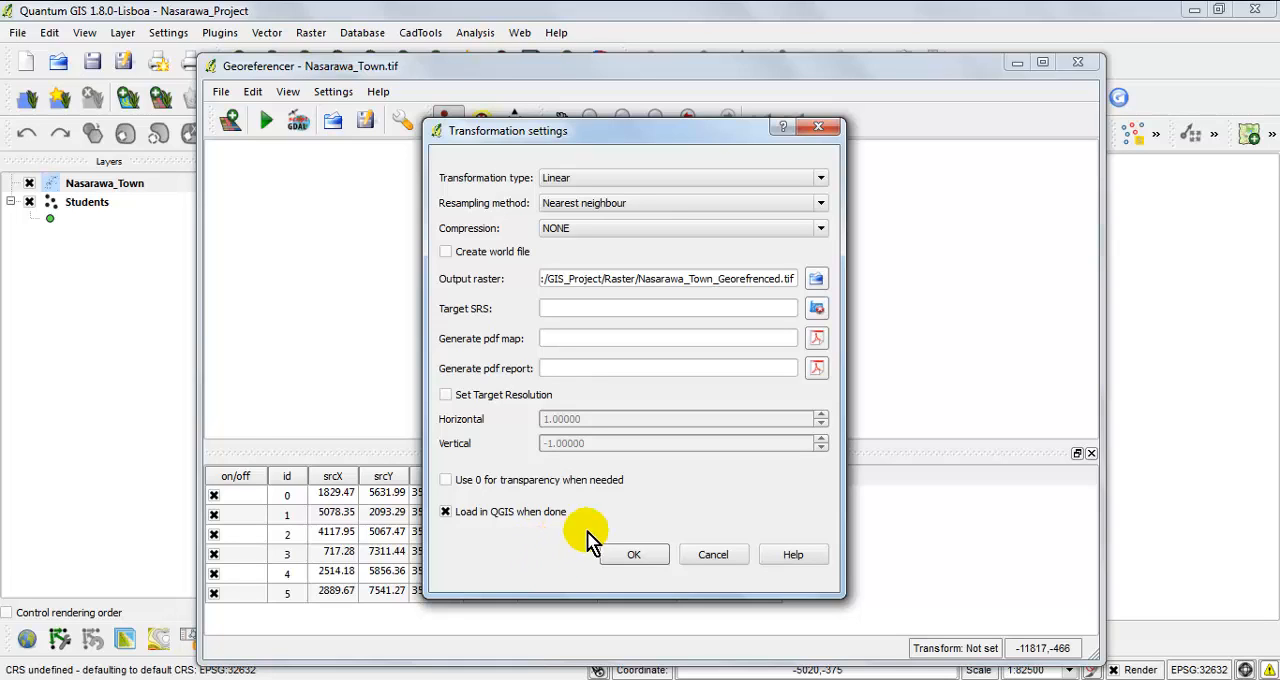
left_click(636, 556)
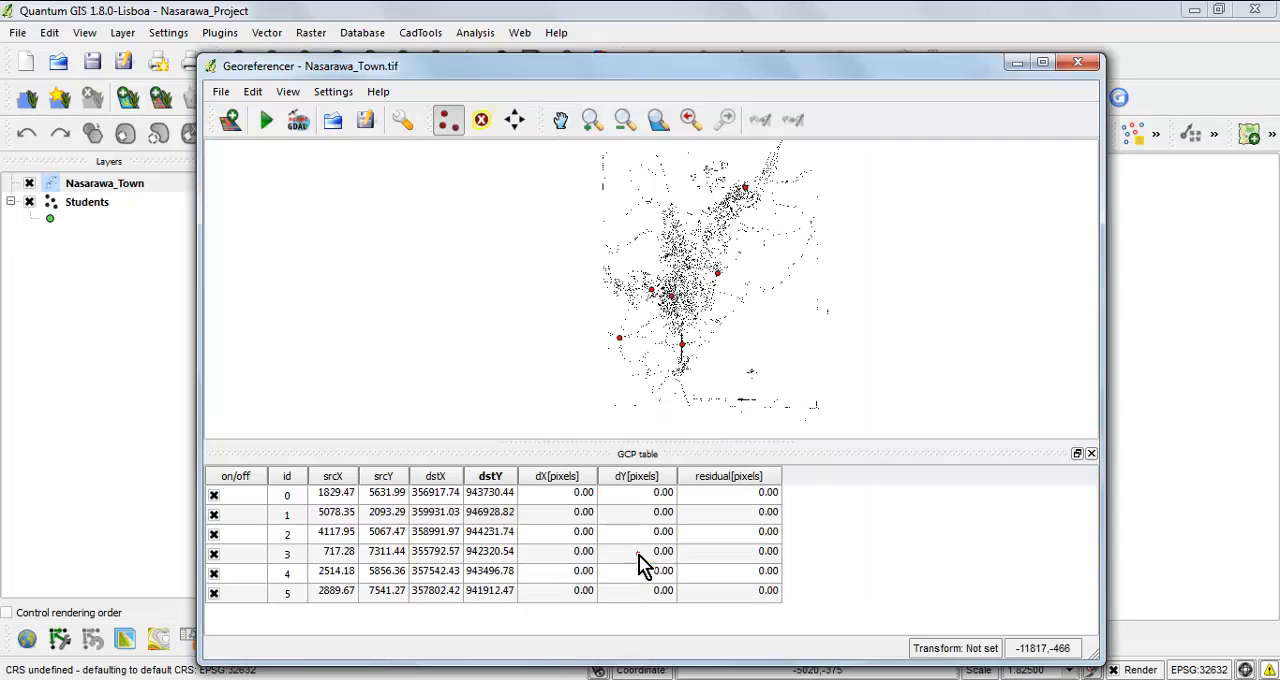
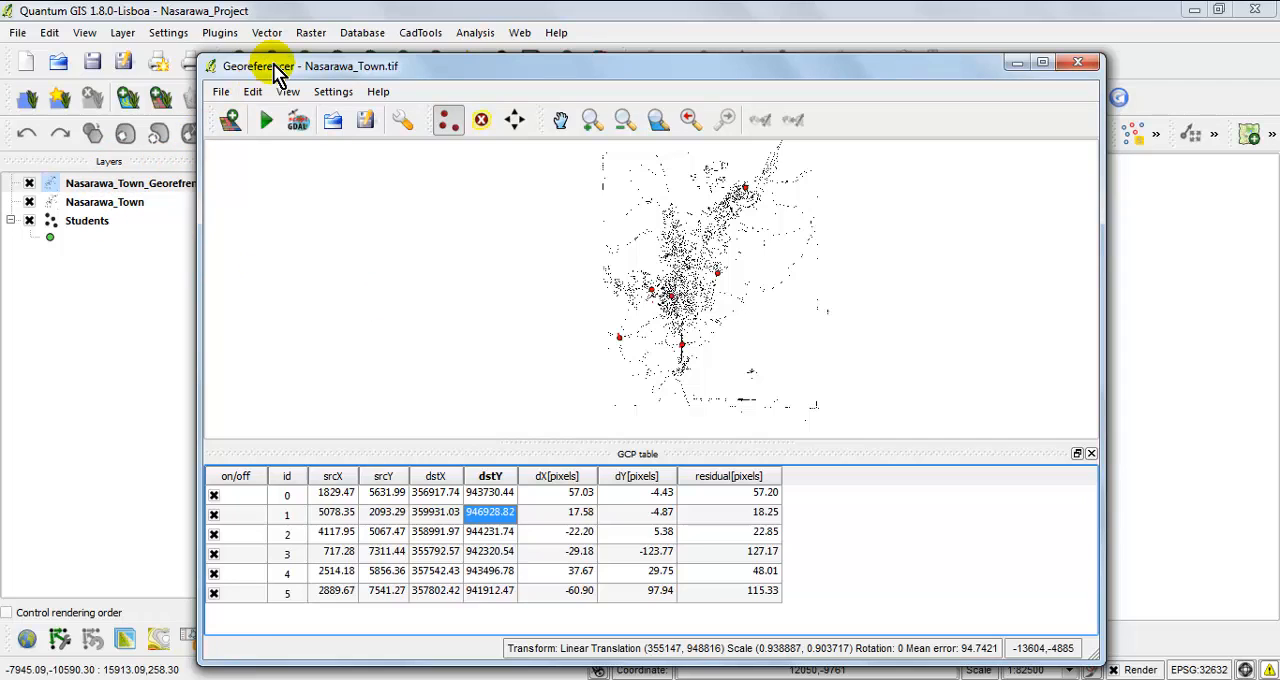
Close the Georeferencer and discard the GCP points.
left_click_drag(277, 66, 380, 79)
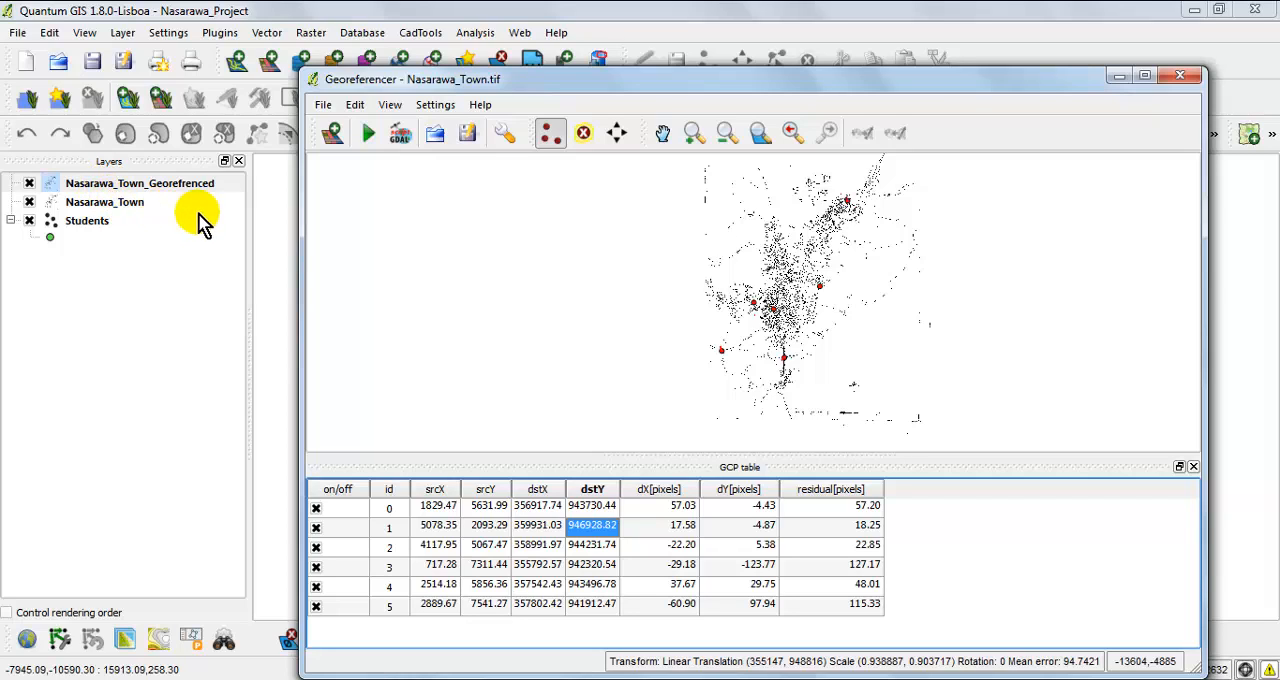
left_click(1183, 85)
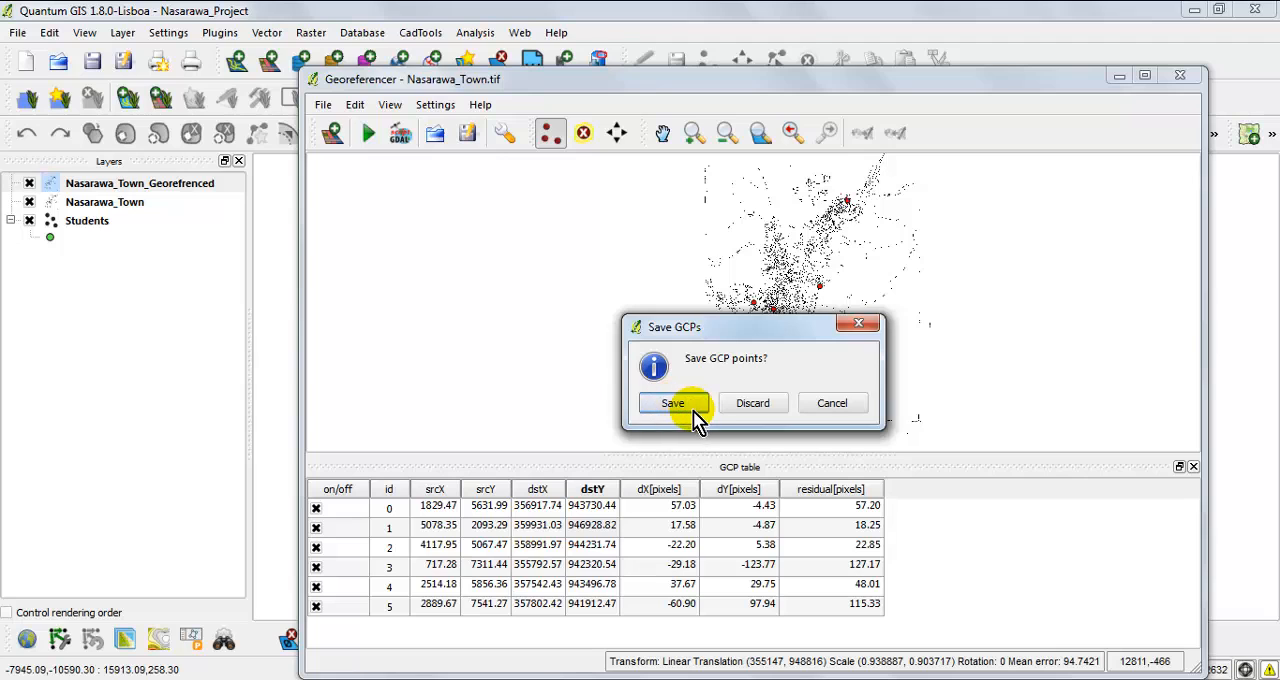
left_click(760, 405)
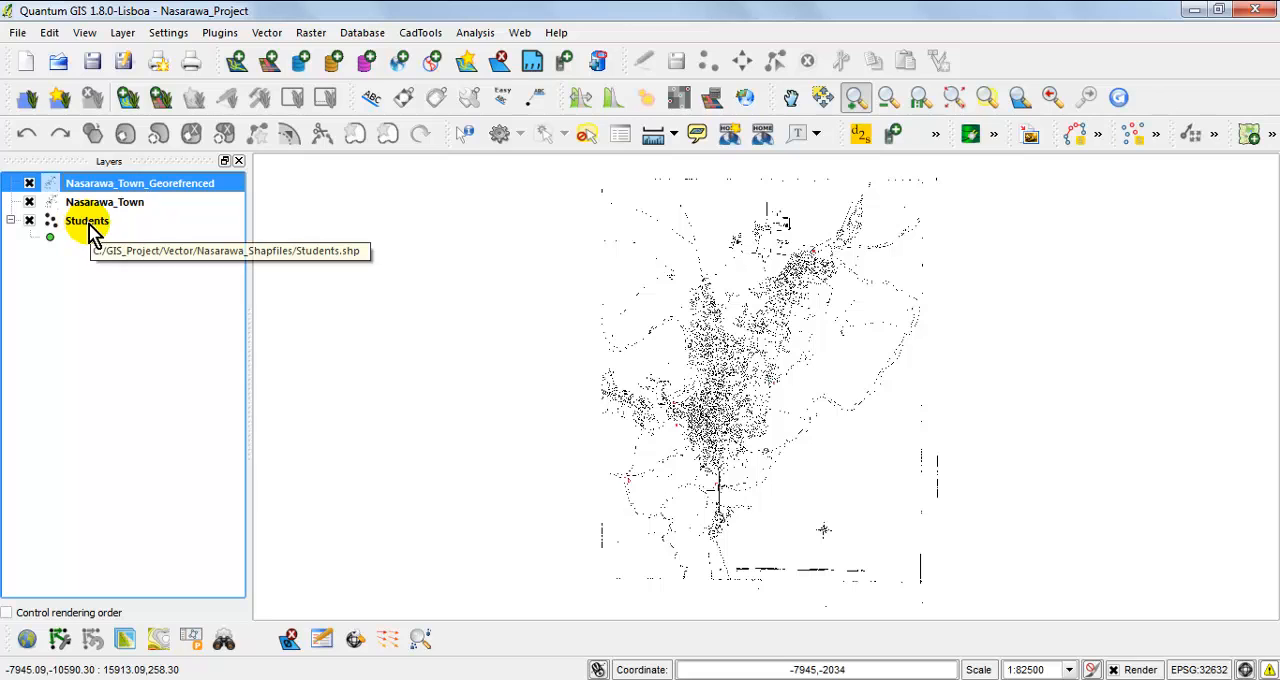
Compare the extents of Nasarawa_Town_Georefrenced and Nasarawa_Town by zooming to each raster layer.
right_click(141, 190)
left_click(212, 196)
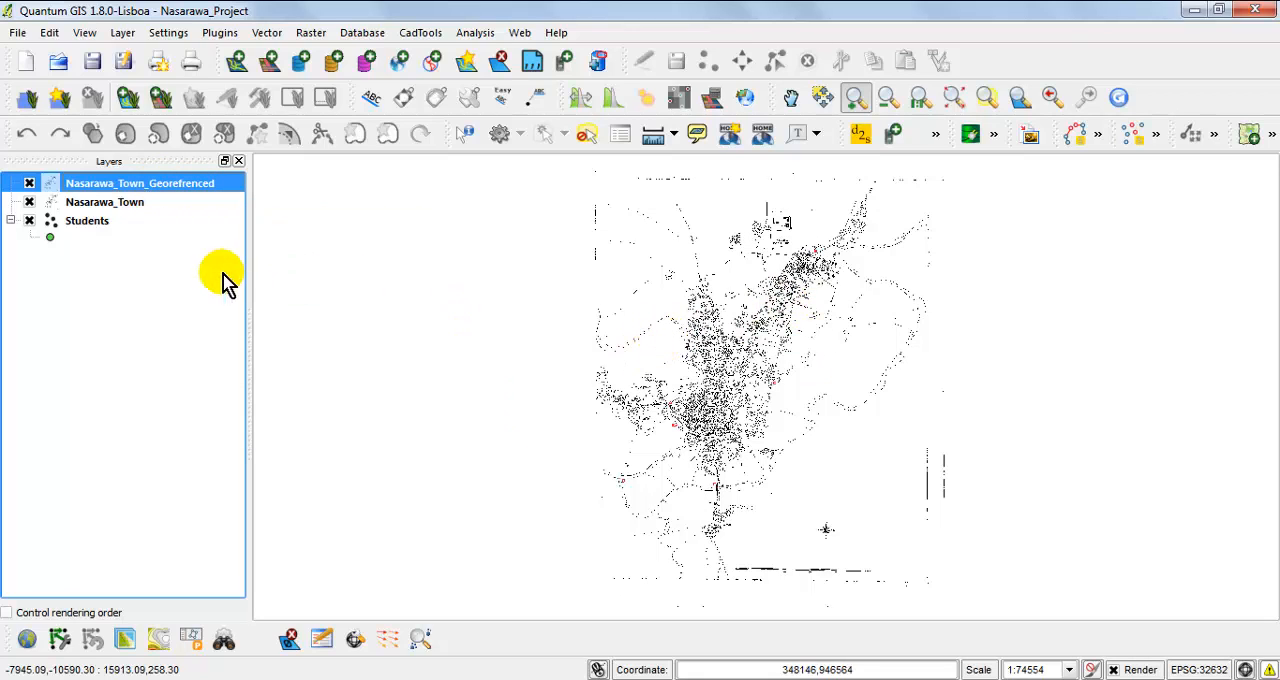
double_click(131, 205)
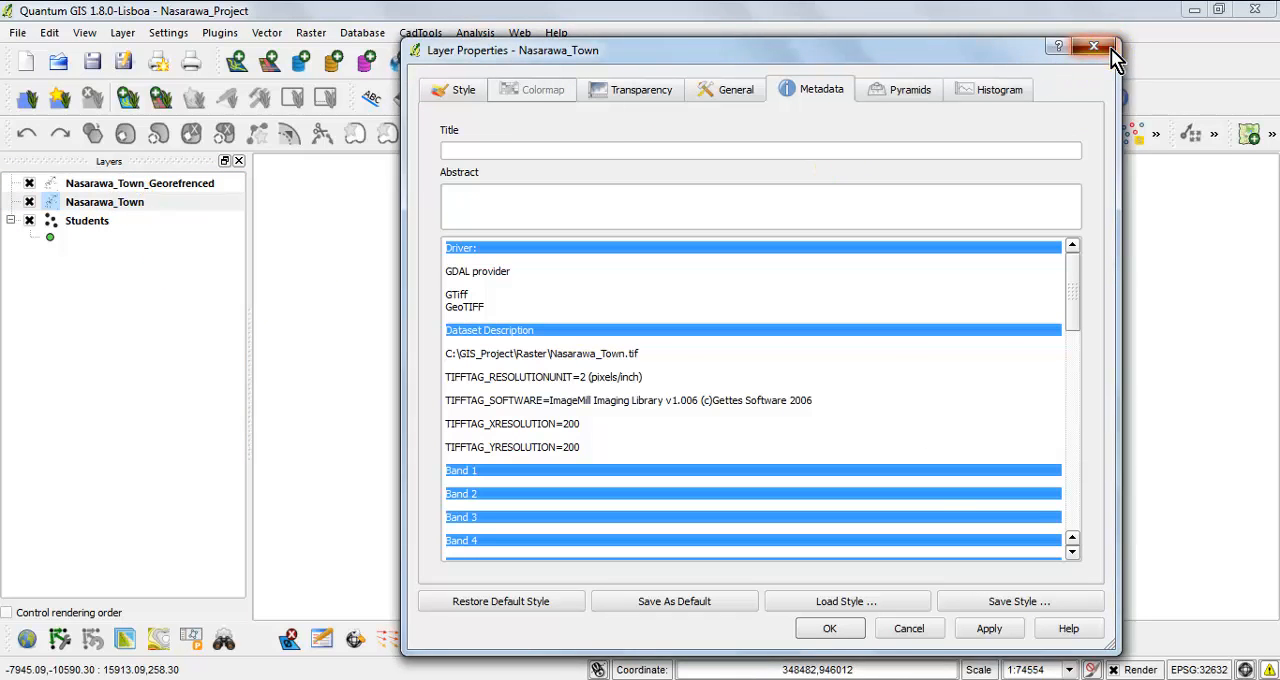
left_click(1094, 46)
right_click(122, 213)
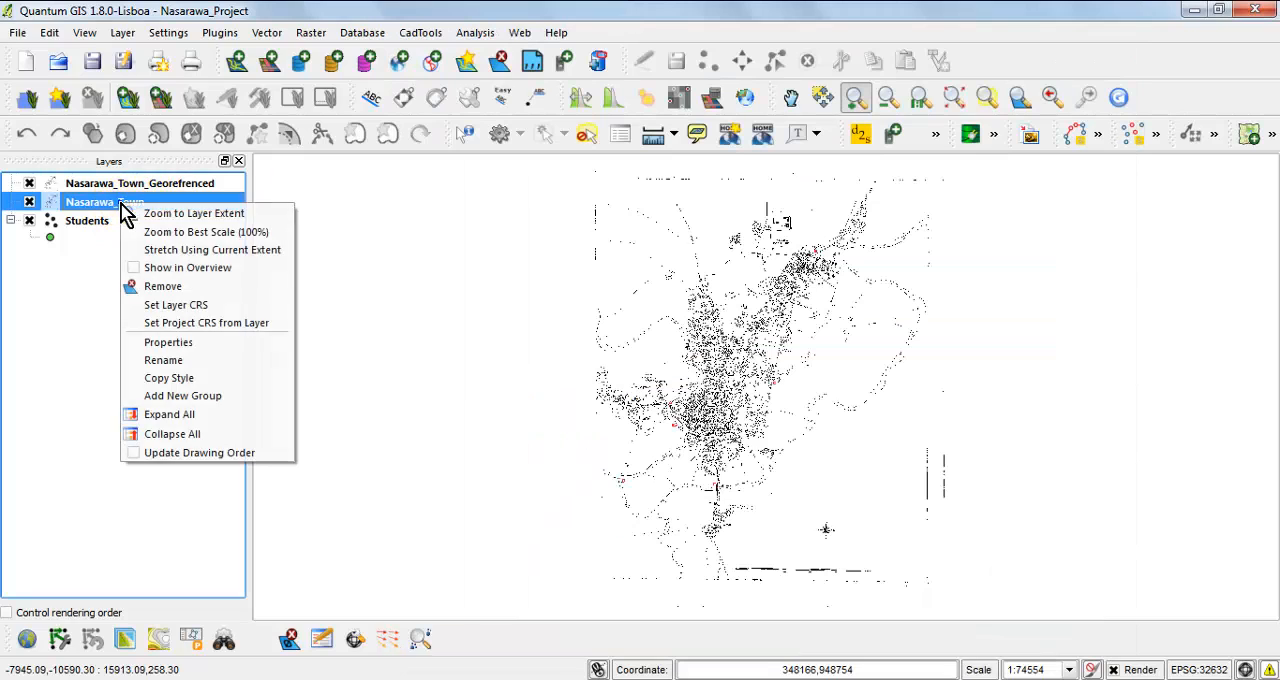
left_click(170, 210)
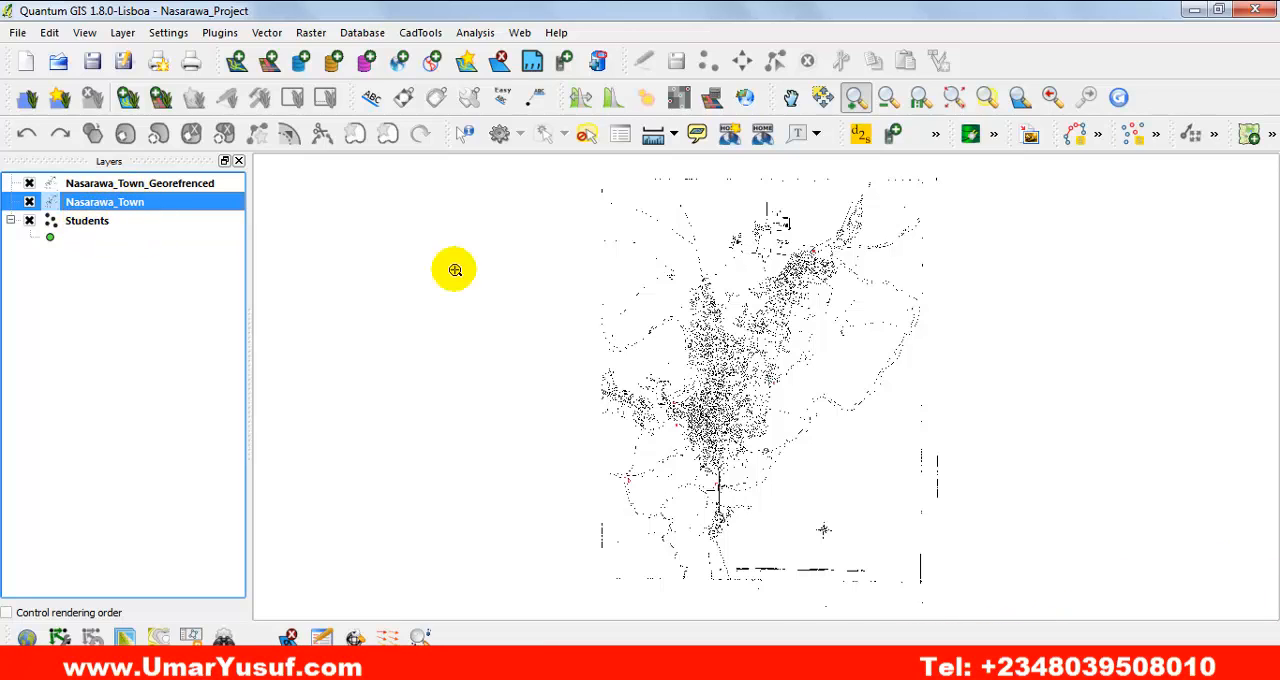
Reorder the layers so that Students is above Nasarawa_Town, with Nasarawa_Town_Georefrenced last.
left_click(89, 226)
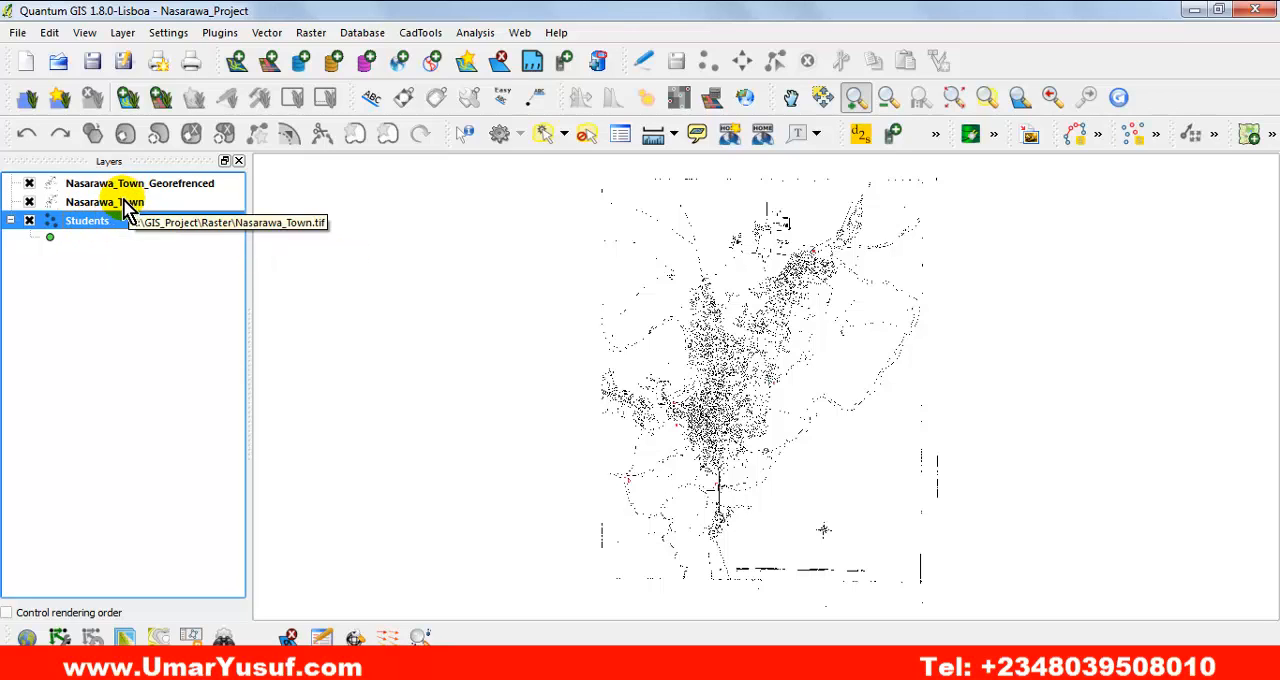
left_click_drag(118, 204, 150, 228)
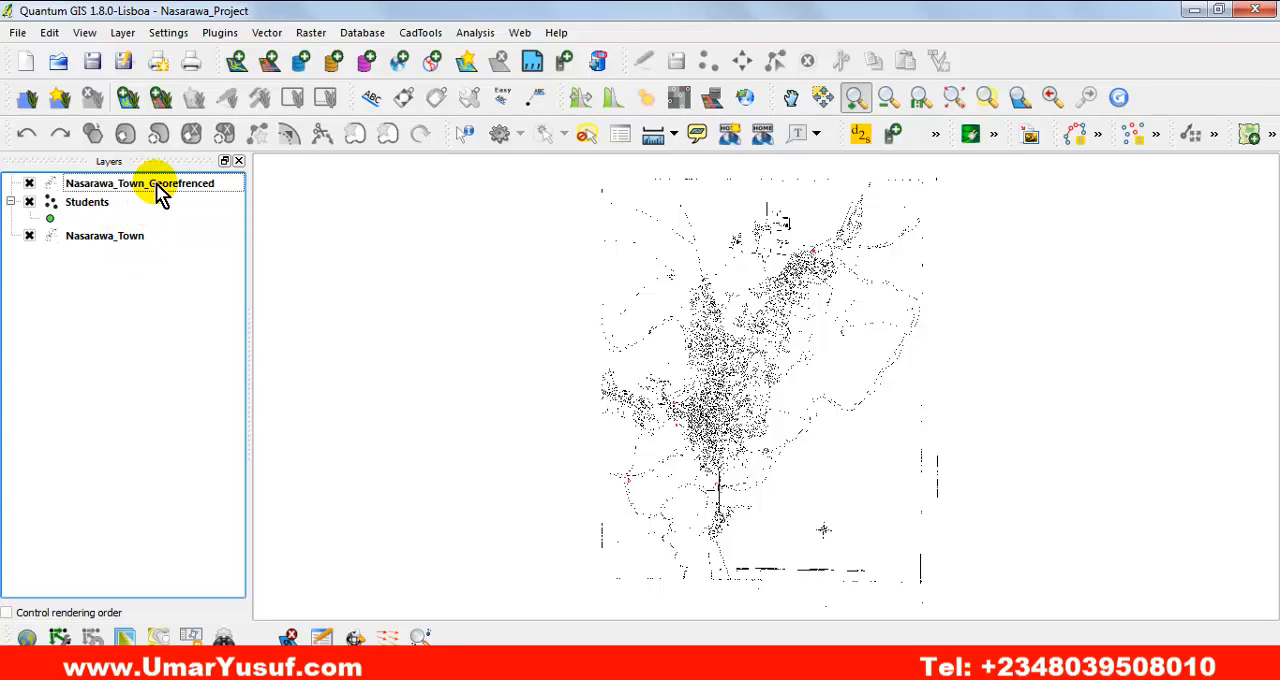
left_click_drag(150, 185, 148, 322)
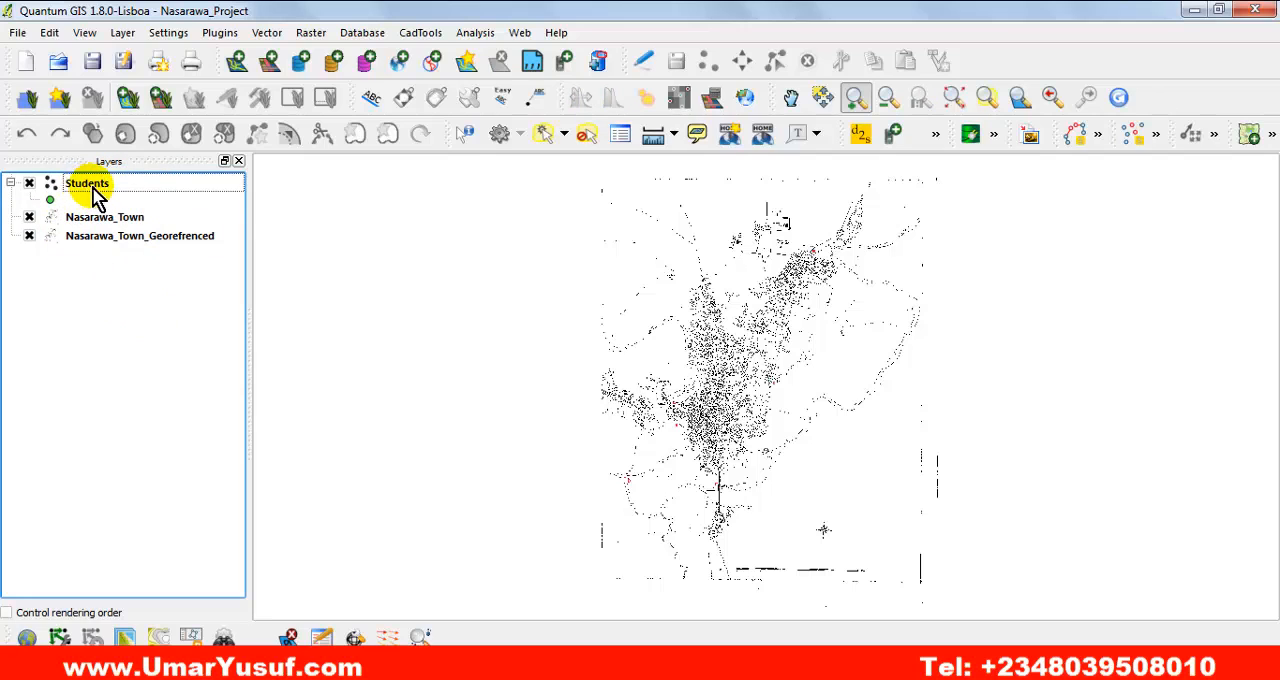
Zoom to the extent of Nasarawa_Town_Georefrenced to check its alignment with the Students points.
double_click(114, 240)
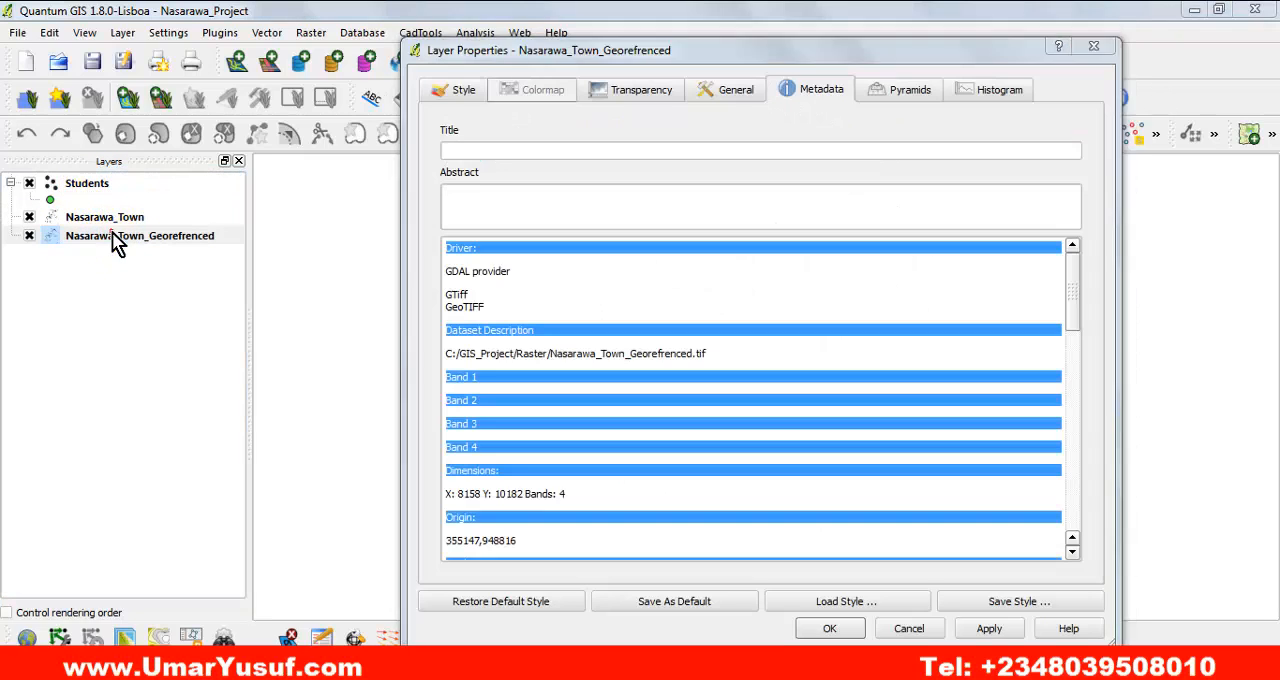
left_click(1096, 47)
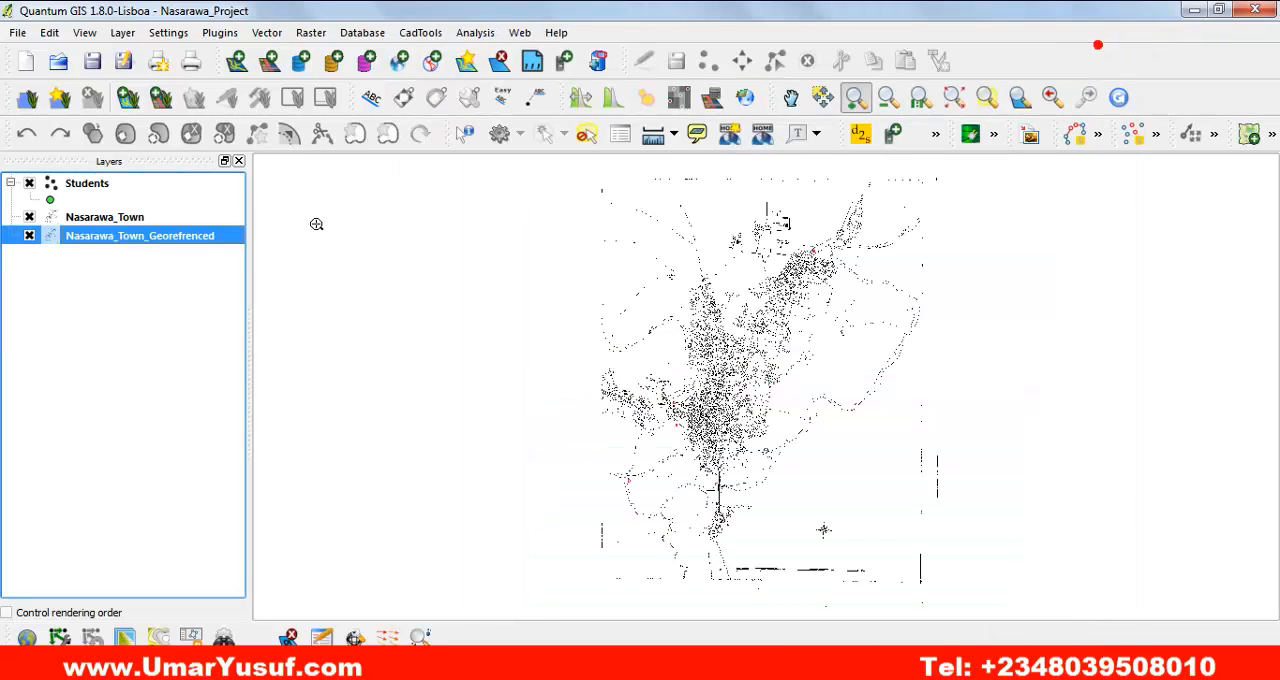
right_click(124, 248)
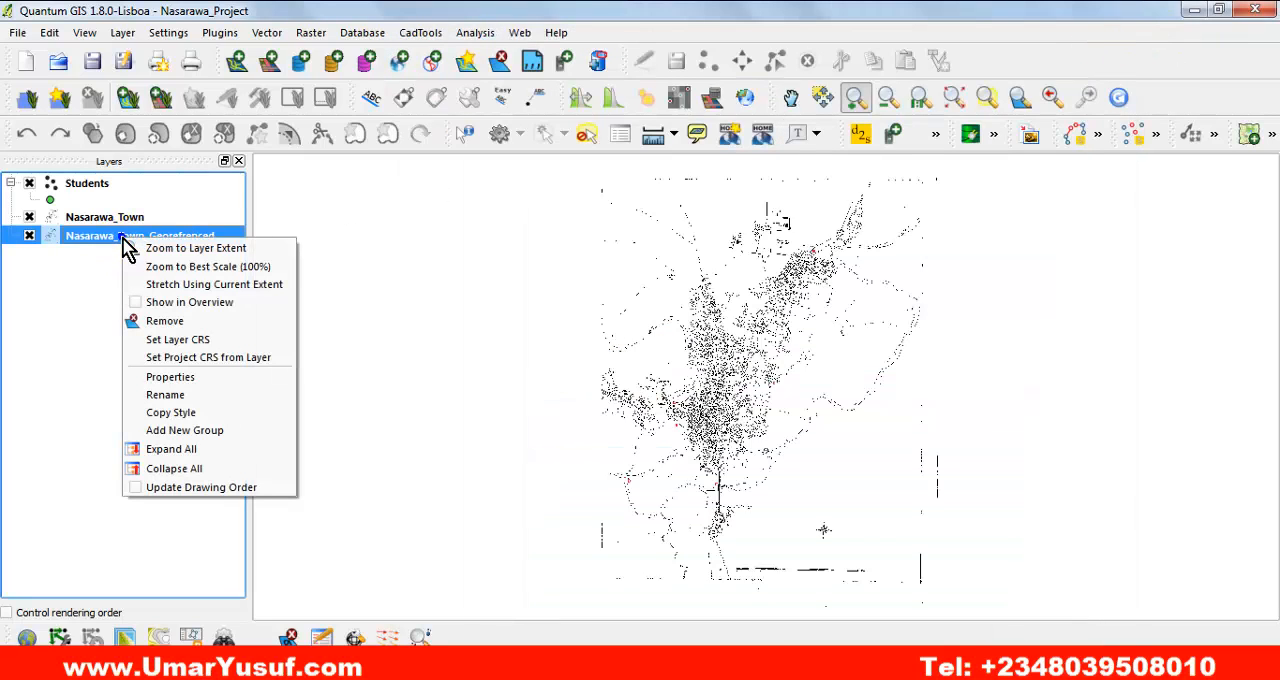
left_click(230, 250)
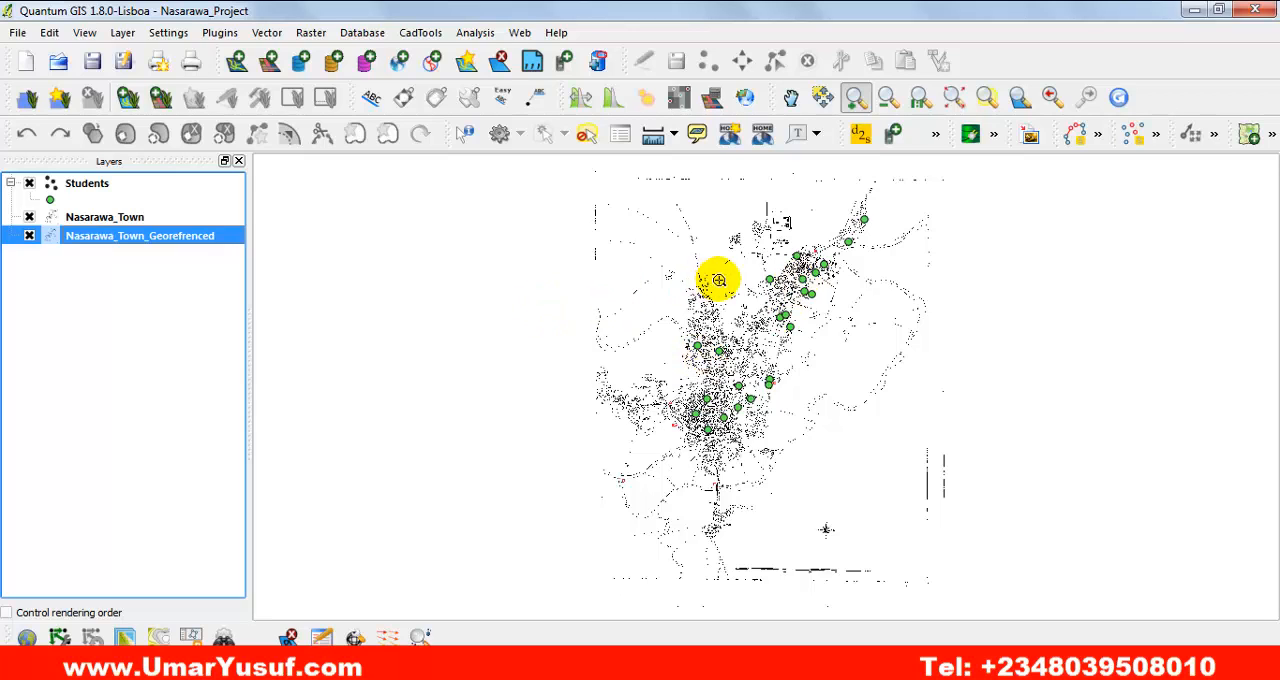
Zoom to the original Nasarawa_Town raster and switch its visibility off and on again.
left_click(125, 220)
right_click(145, 216)
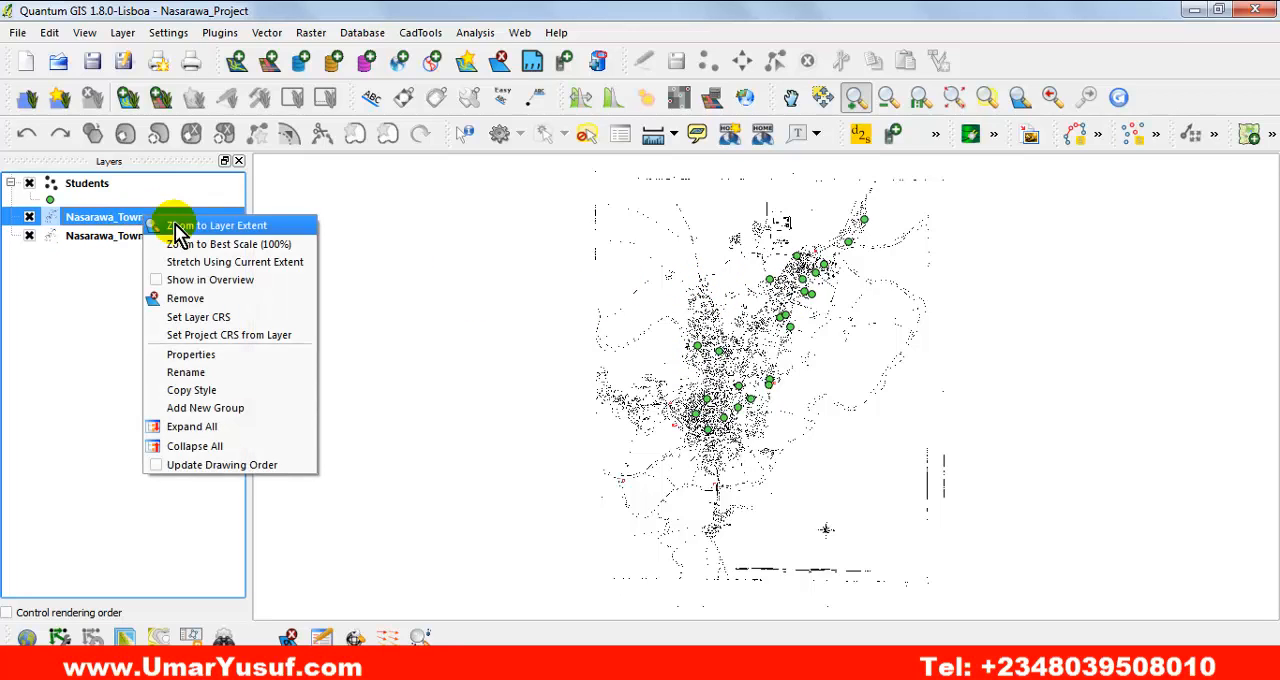
left_click(210, 228)
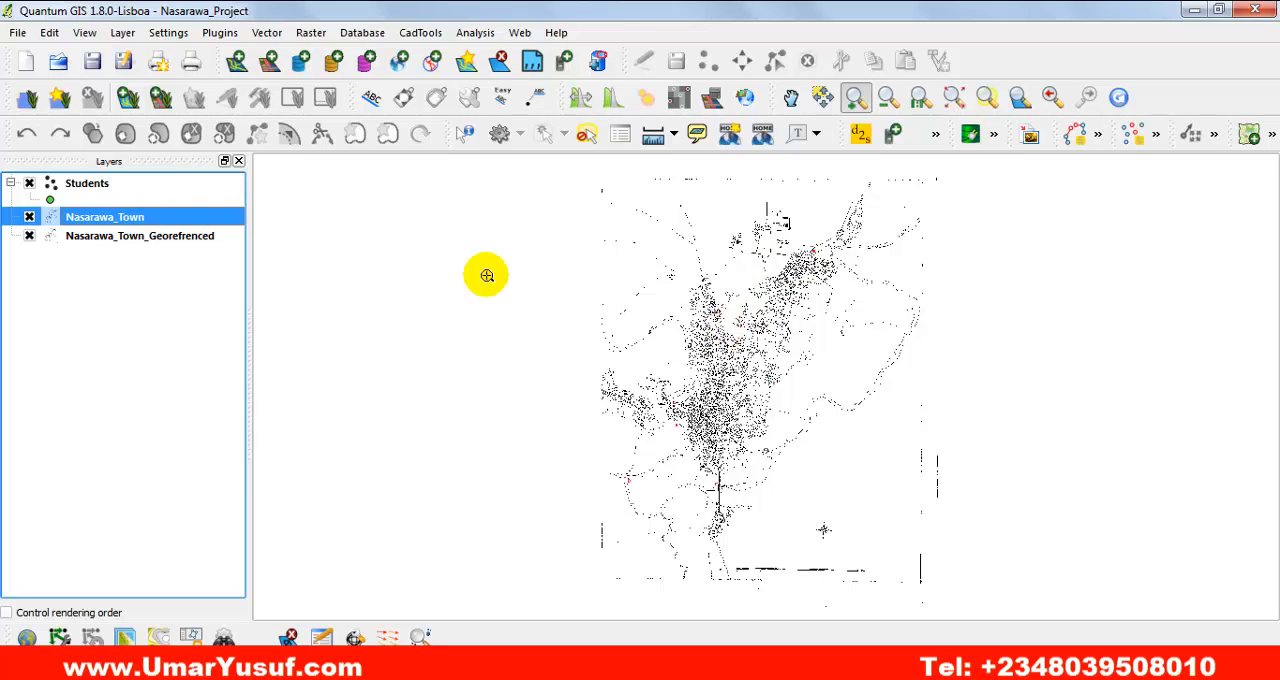
left_click(29, 217)
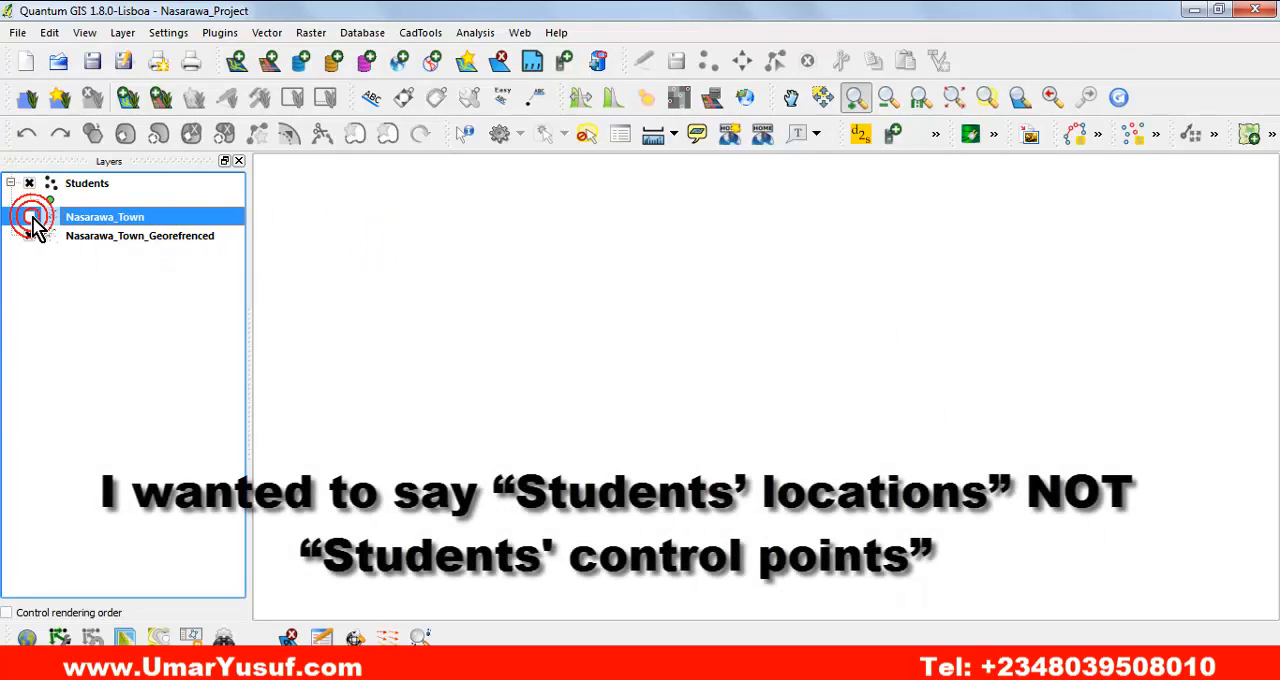
left_click(29, 217)
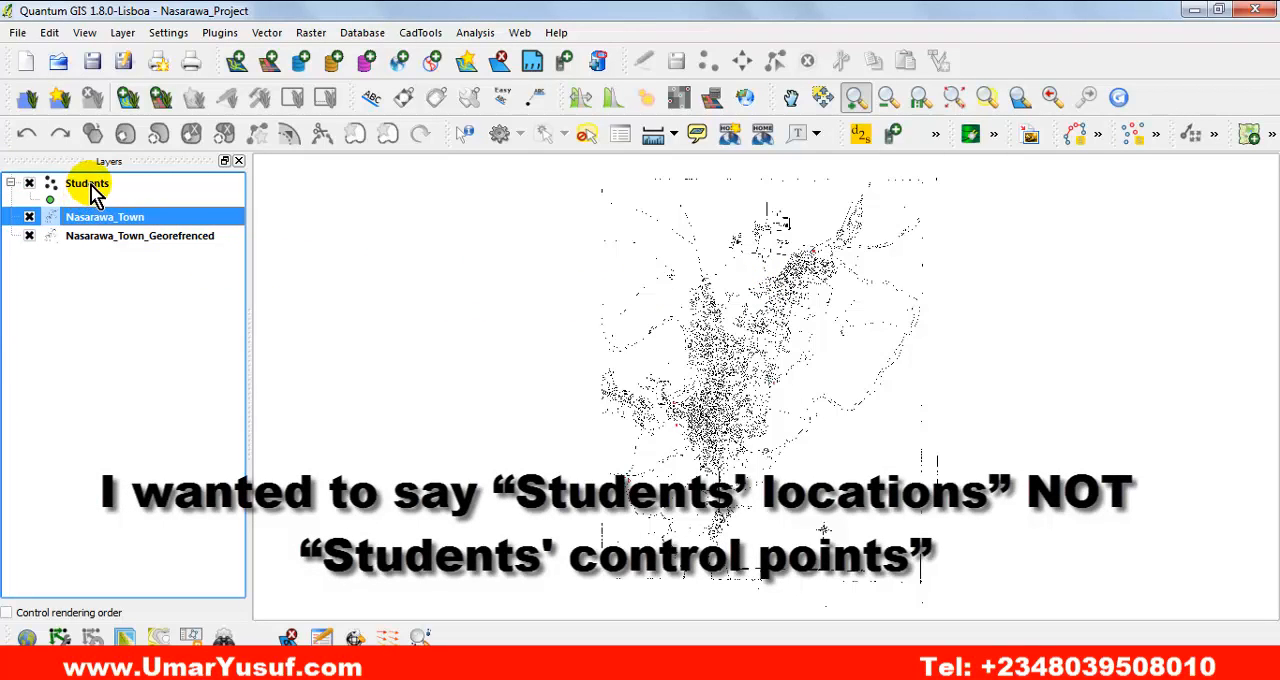
Return to the extent of Nasarawa_Town_Georefrenced and switch the layer's visibility off and on again.
left_click(185, 238)
right_click(186, 239)
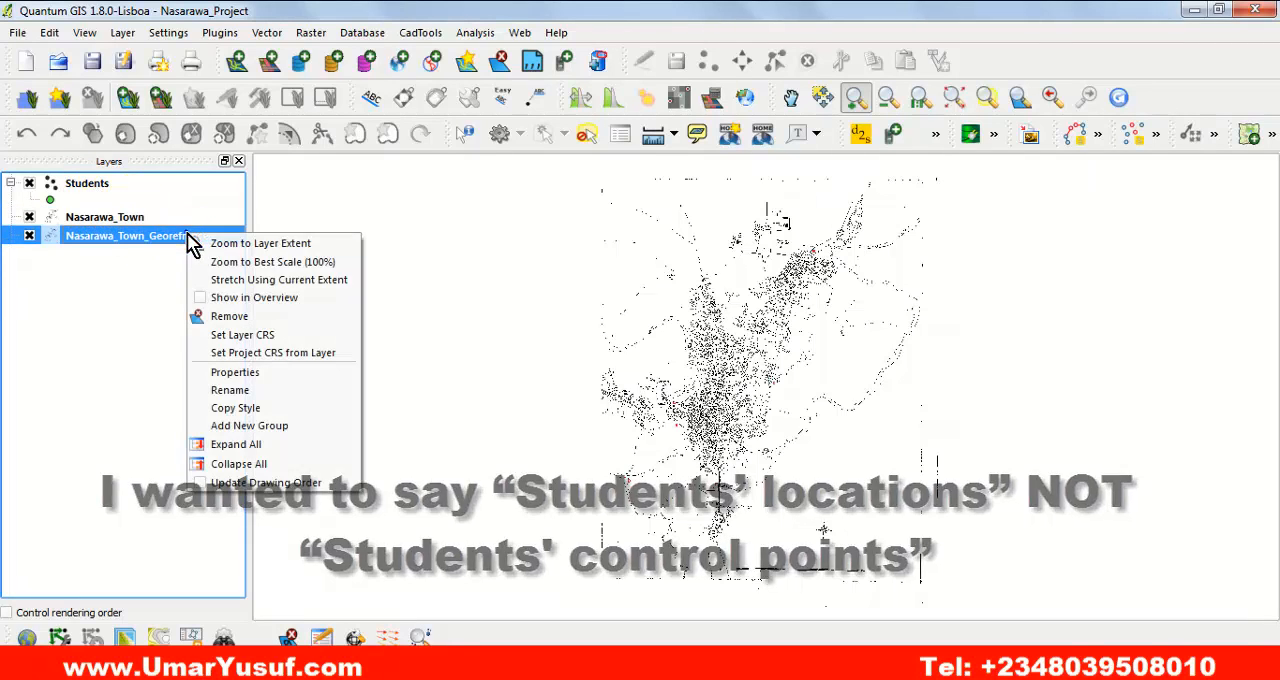
left_click(246, 242)
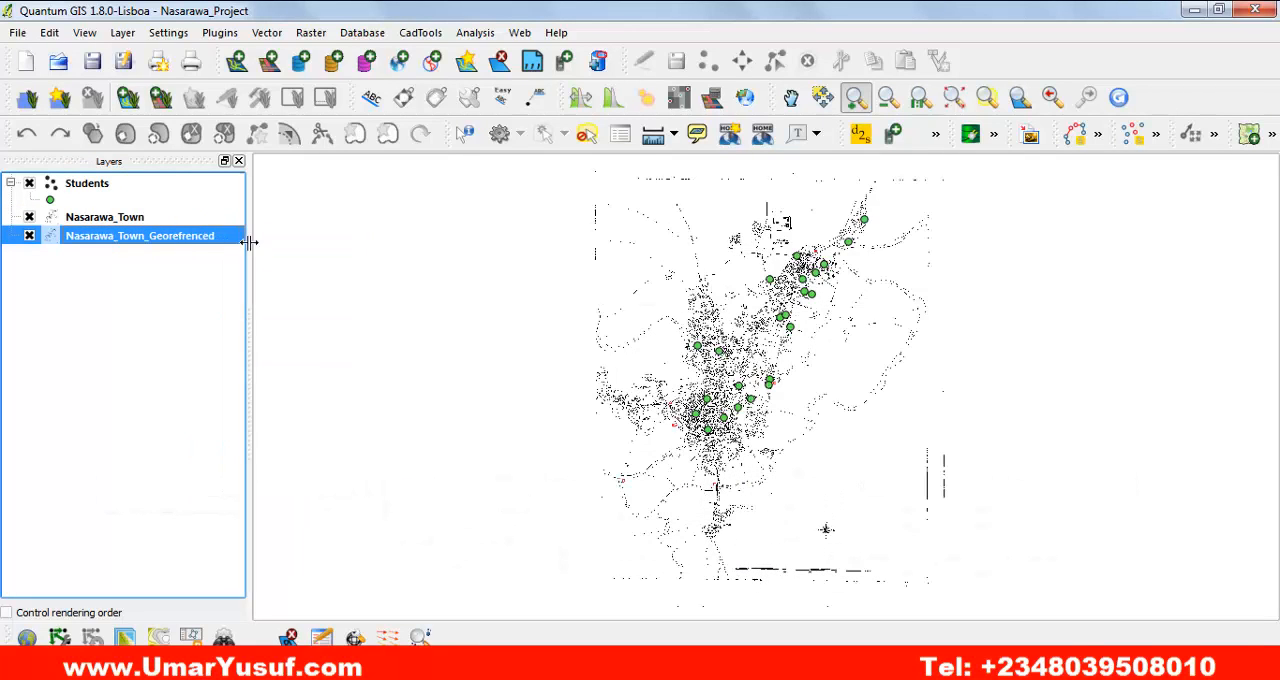
left_click(30, 236)
left_click(30, 236)
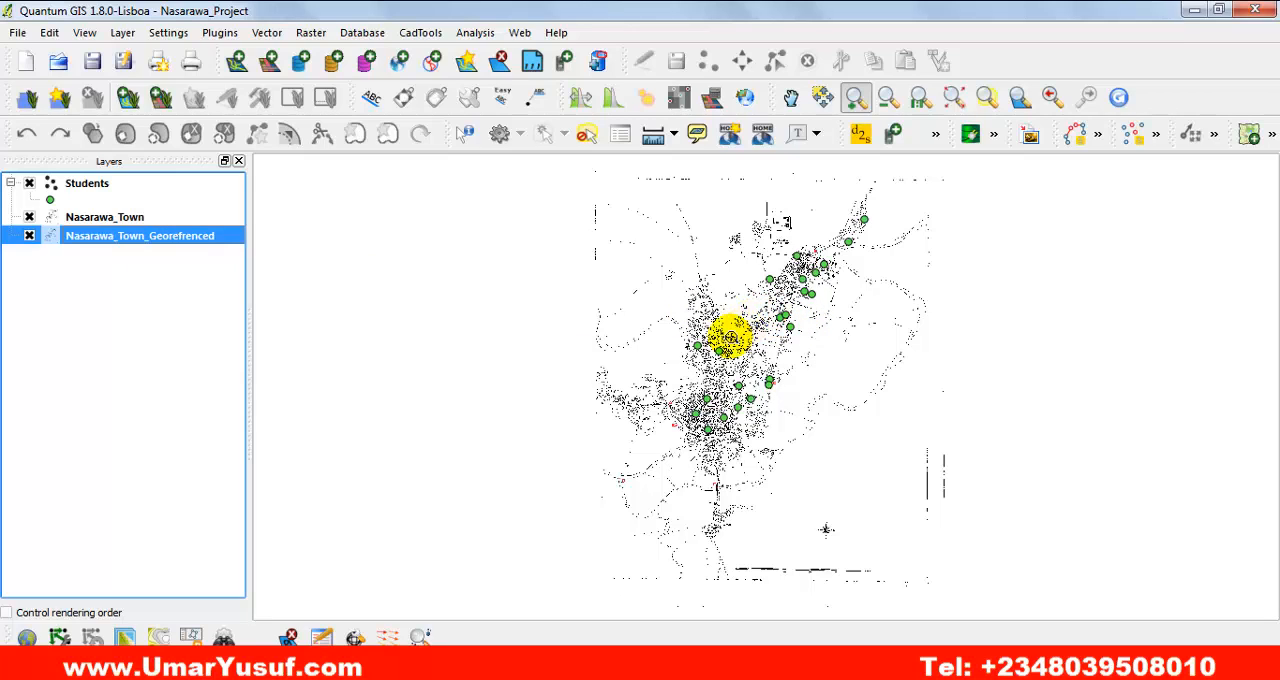
Remove the original Nasarawa_Town raster layer from the project.
left_click(150, 218)
right_click(166, 226)
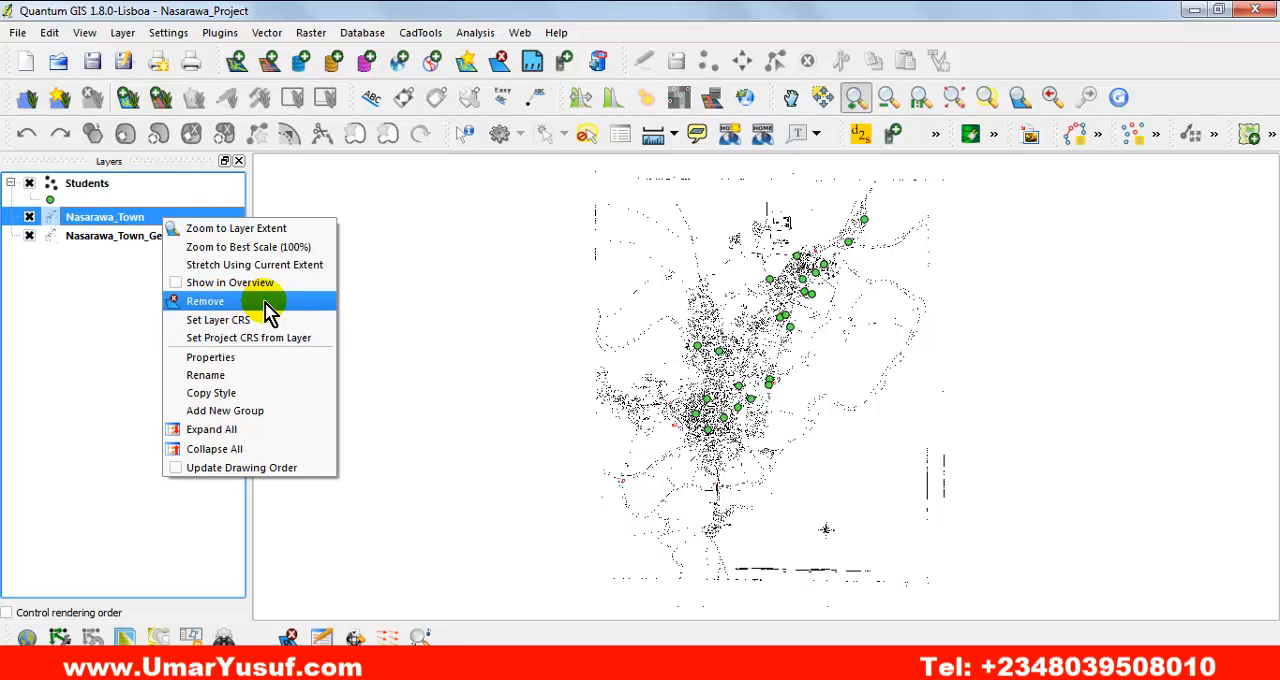
left_click(266, 308)
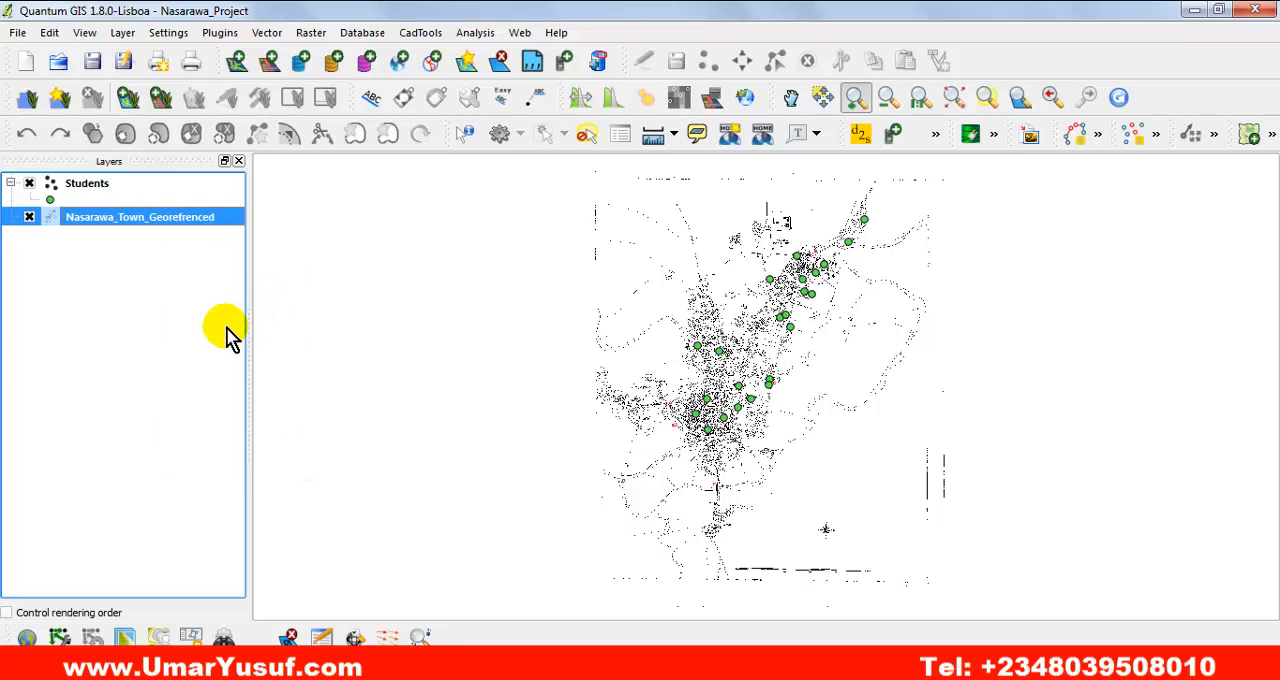
left_click(156, 320)
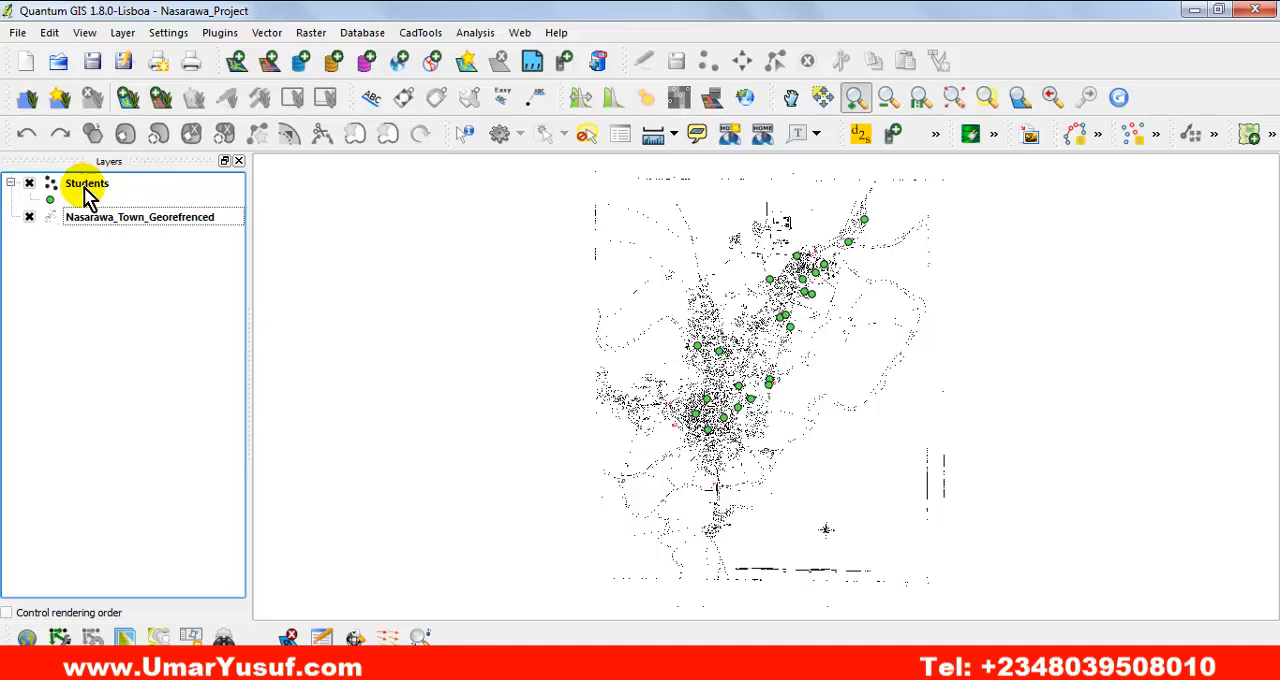
Hide and show Students and Nasarawa_Town_Georefrenced one after the other to check how they overlay.
left_click(147, 226)
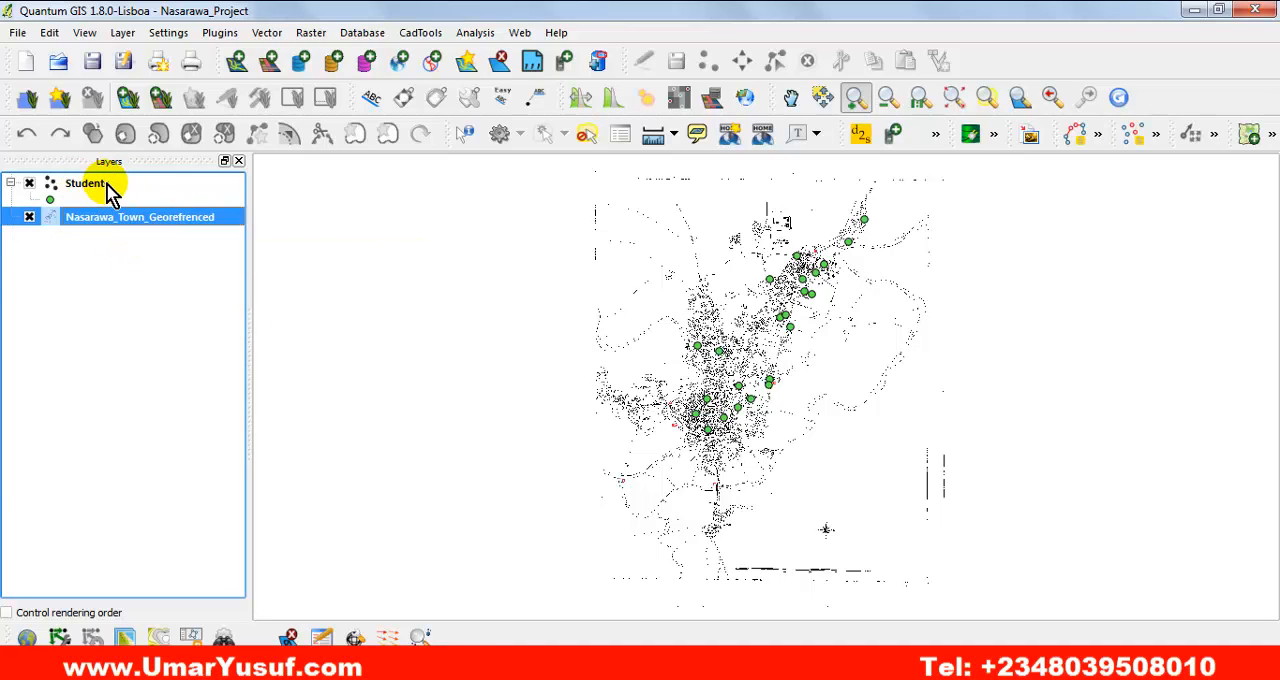
left_click(29, 185)
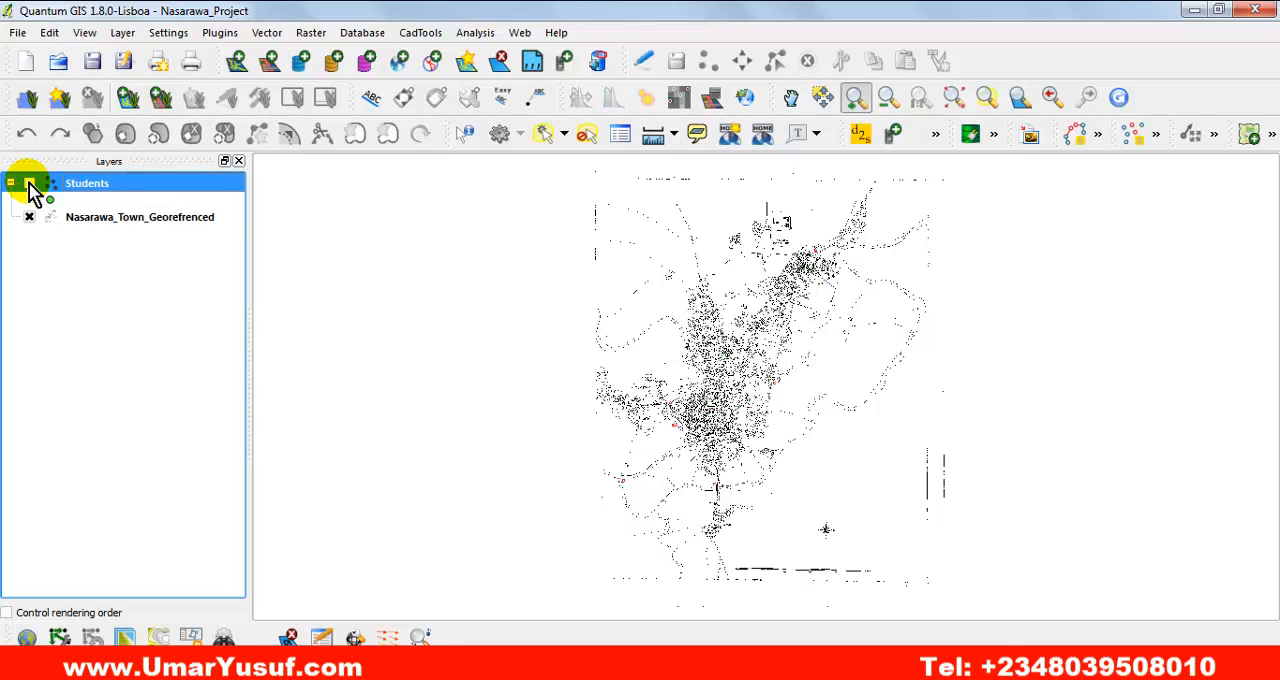
left_click(29, 185)
left_click(29, 216)
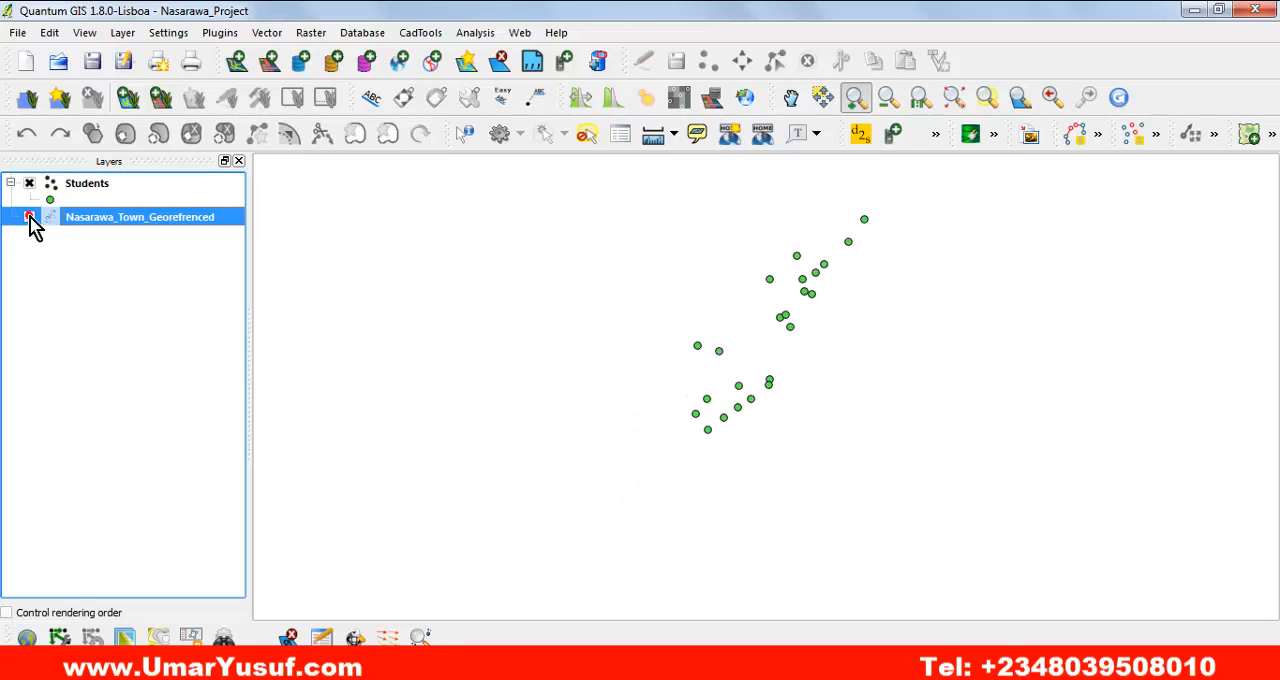
left_click(29, 216)
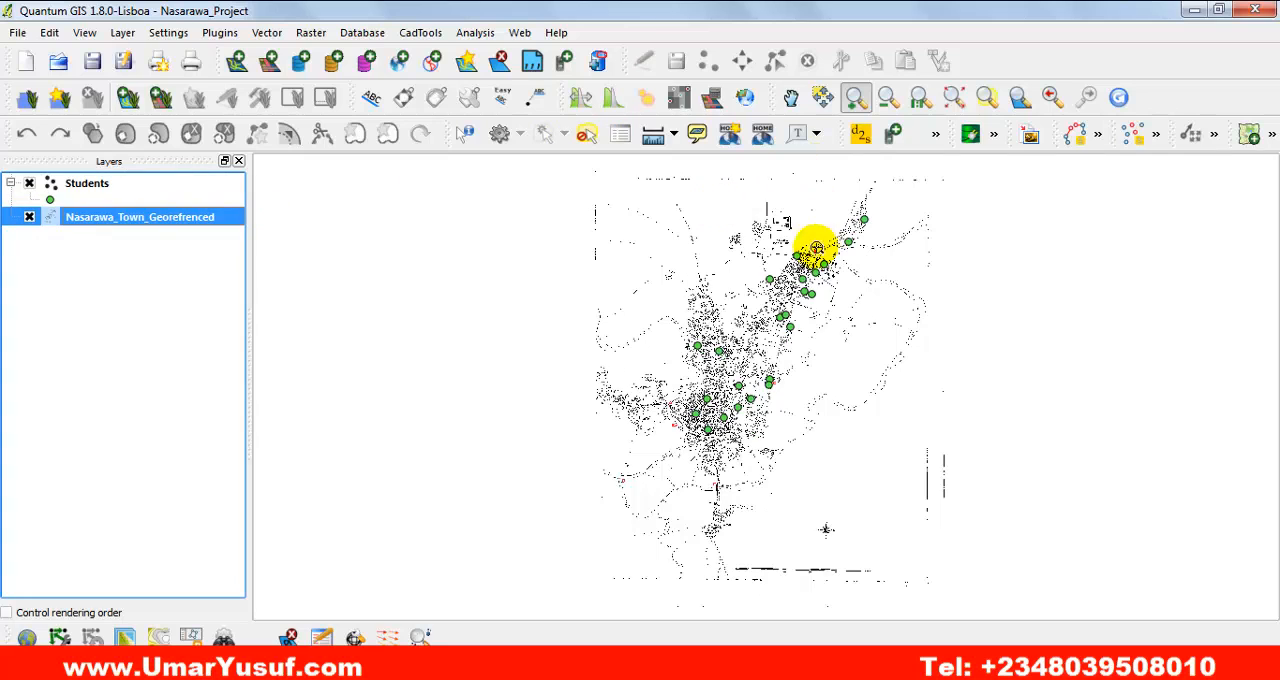
Examine the student locations on the georeferenced map up close around control point B and Tammah.
left_click_drag(749, 193, 868, 347)
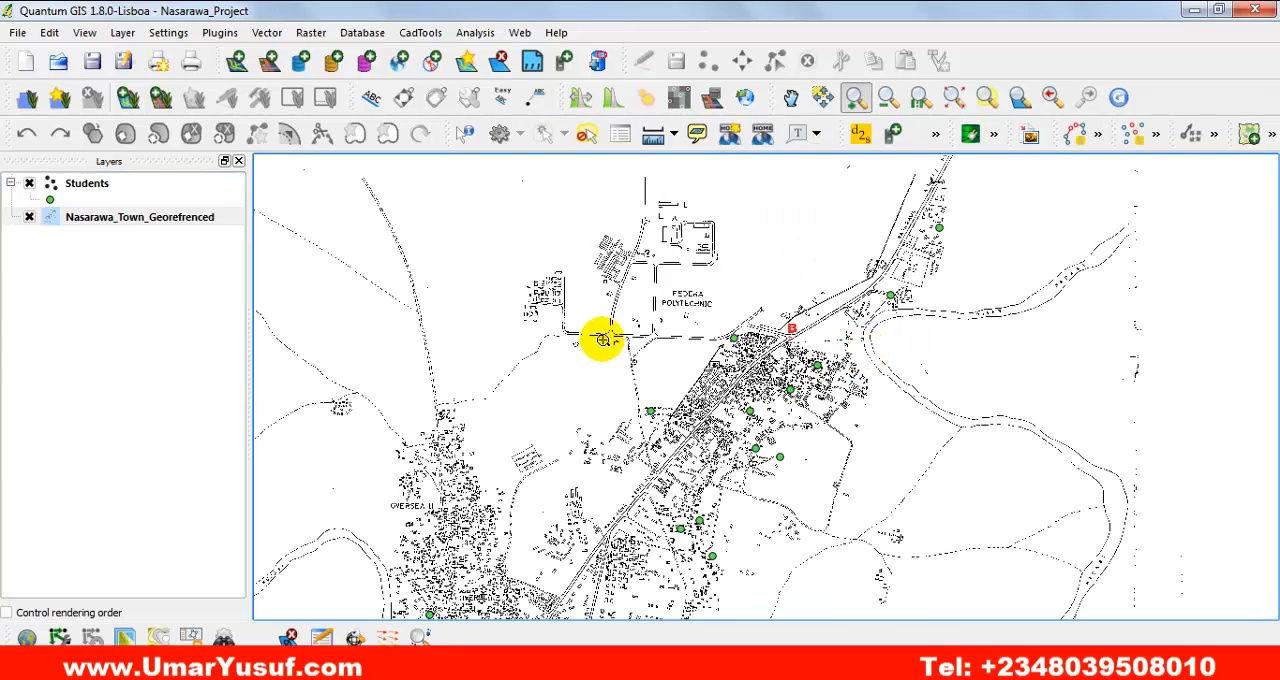
left_click_drag(545, 265, 1003, 526)
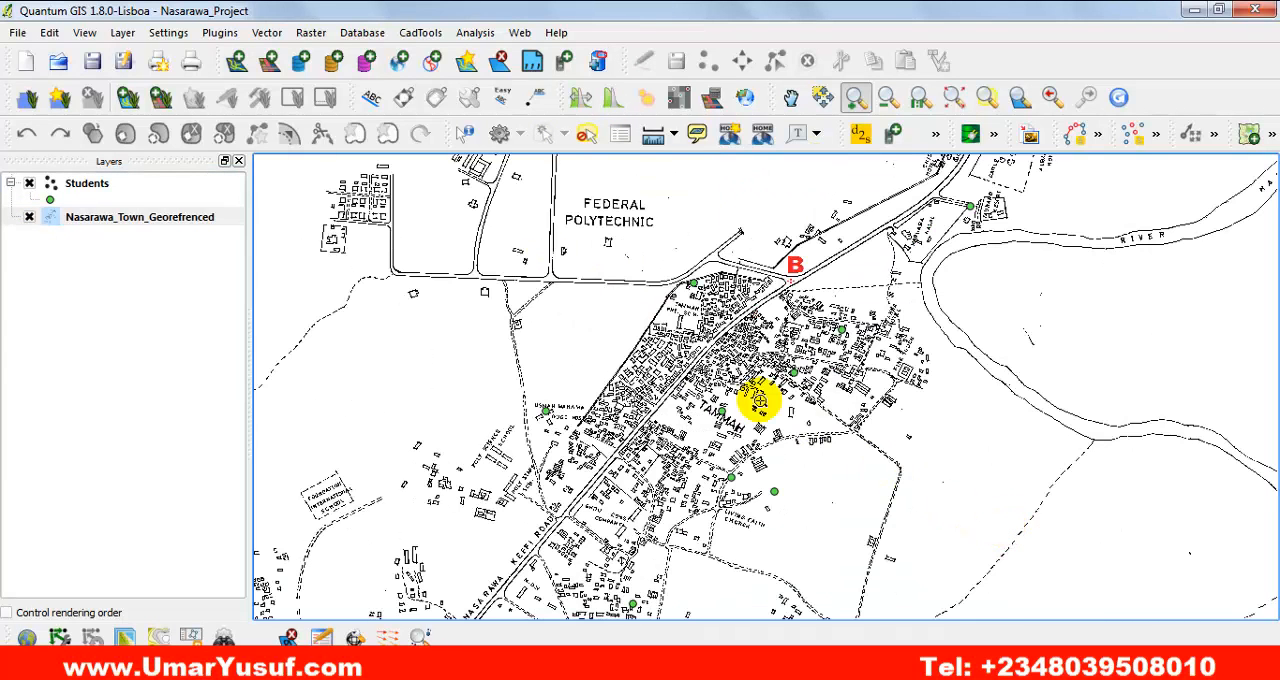
left_click_drag(437, 195, 1147, 551)
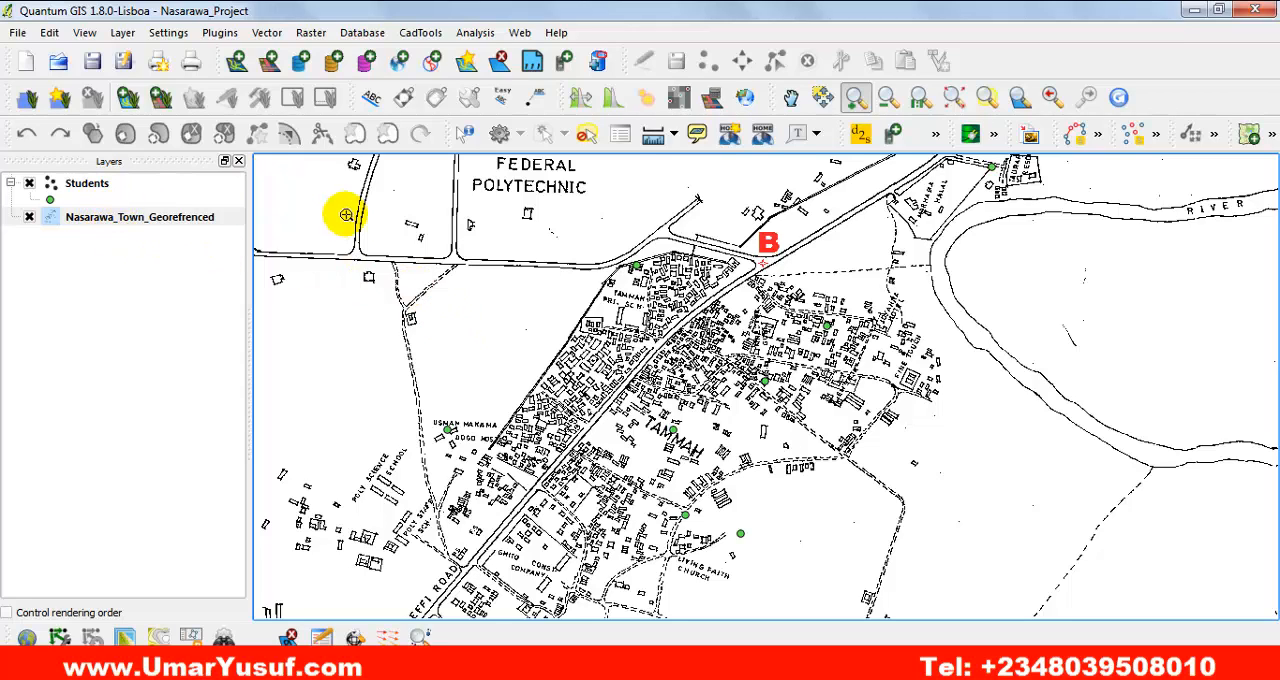
Save the Nasarawa_Project project.
left_click(92, 62)
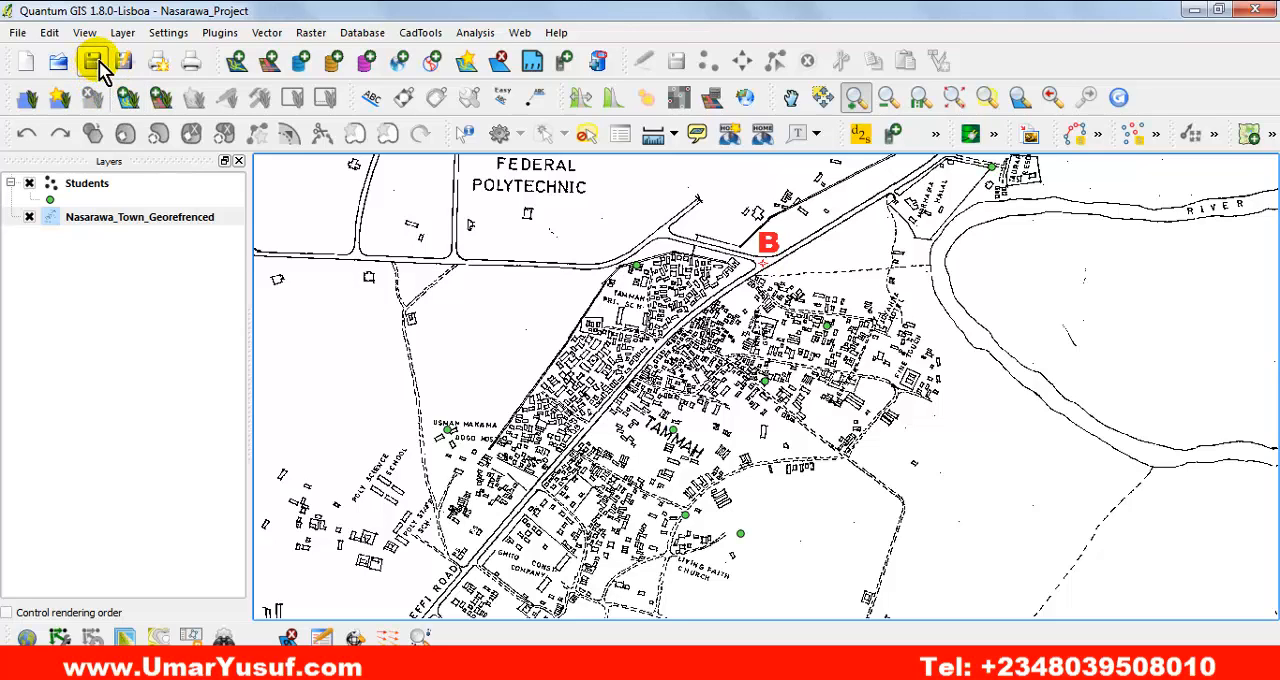
left_click(14, 33)
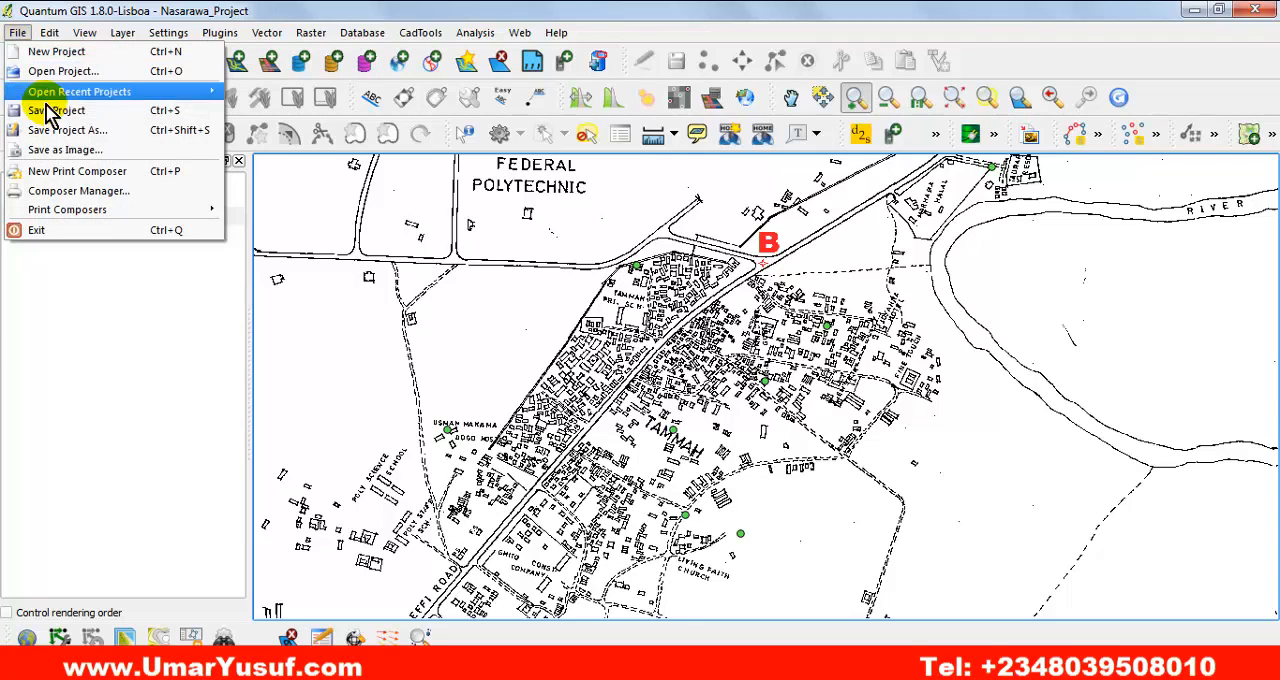
left_click(85, 118)
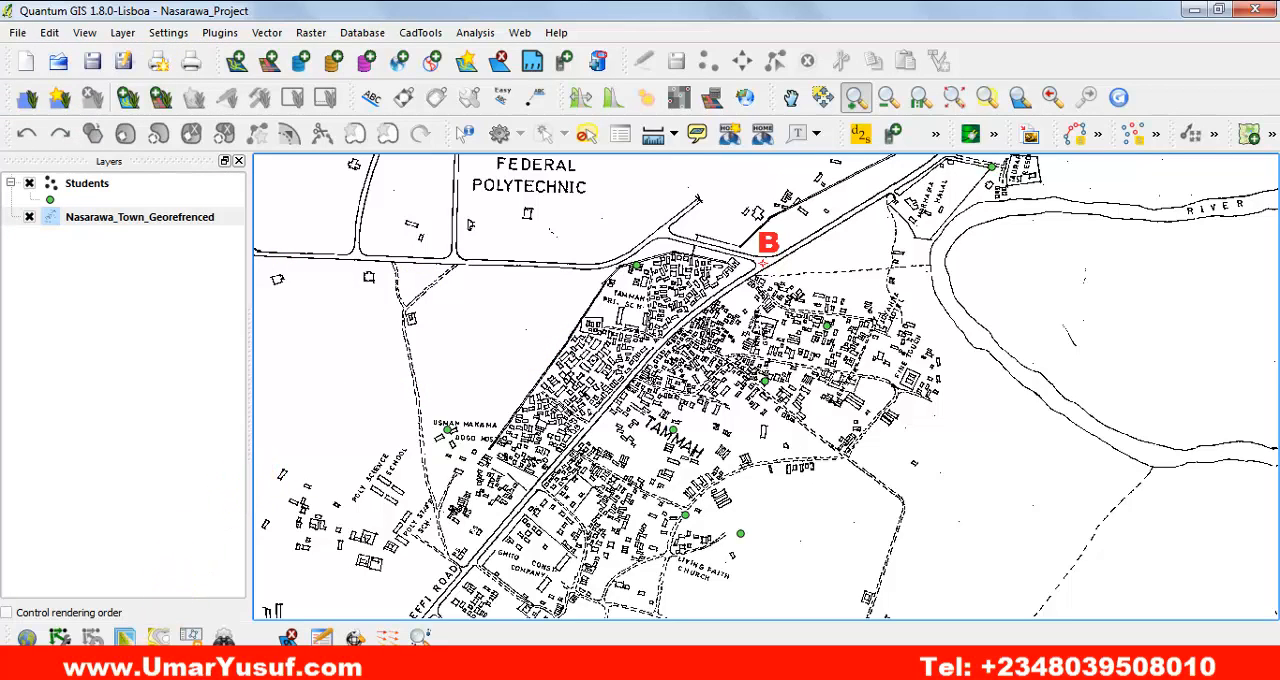
Switch to Windows Explorer, check the original and georeferenced rasters in GIS_Project's Raster folder, and return to the QGIS map.
left_click(155, 636)
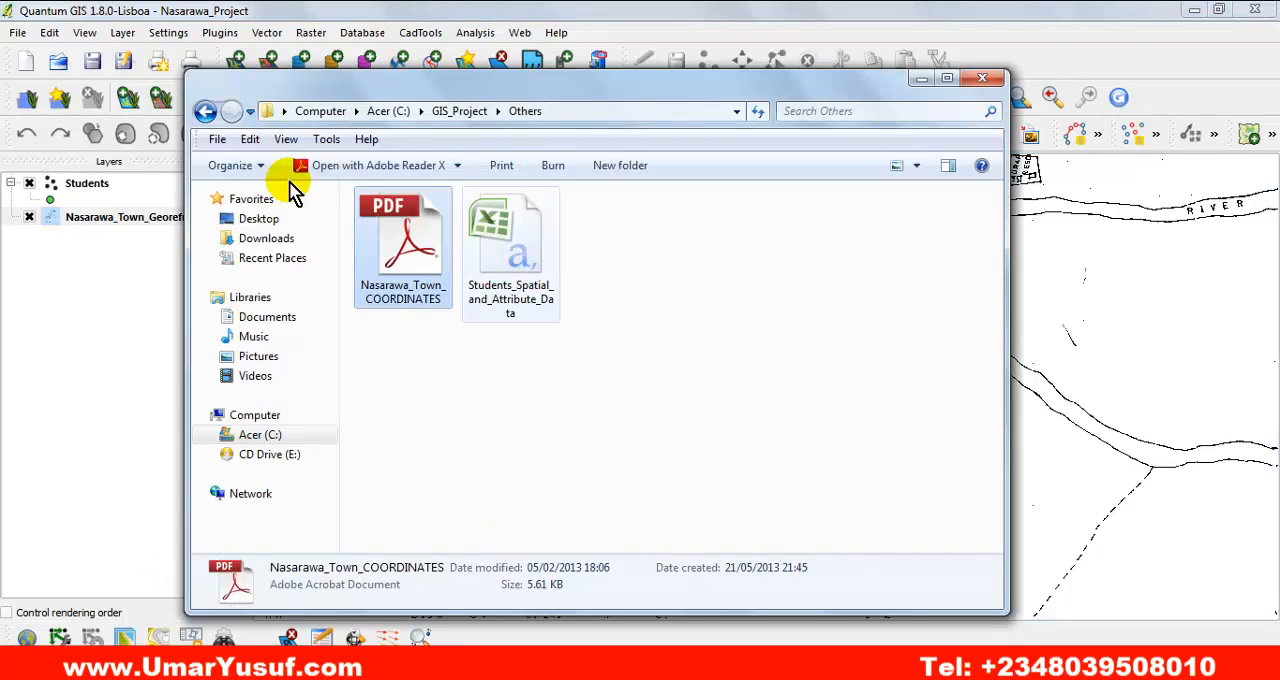
left_click(205, 111)
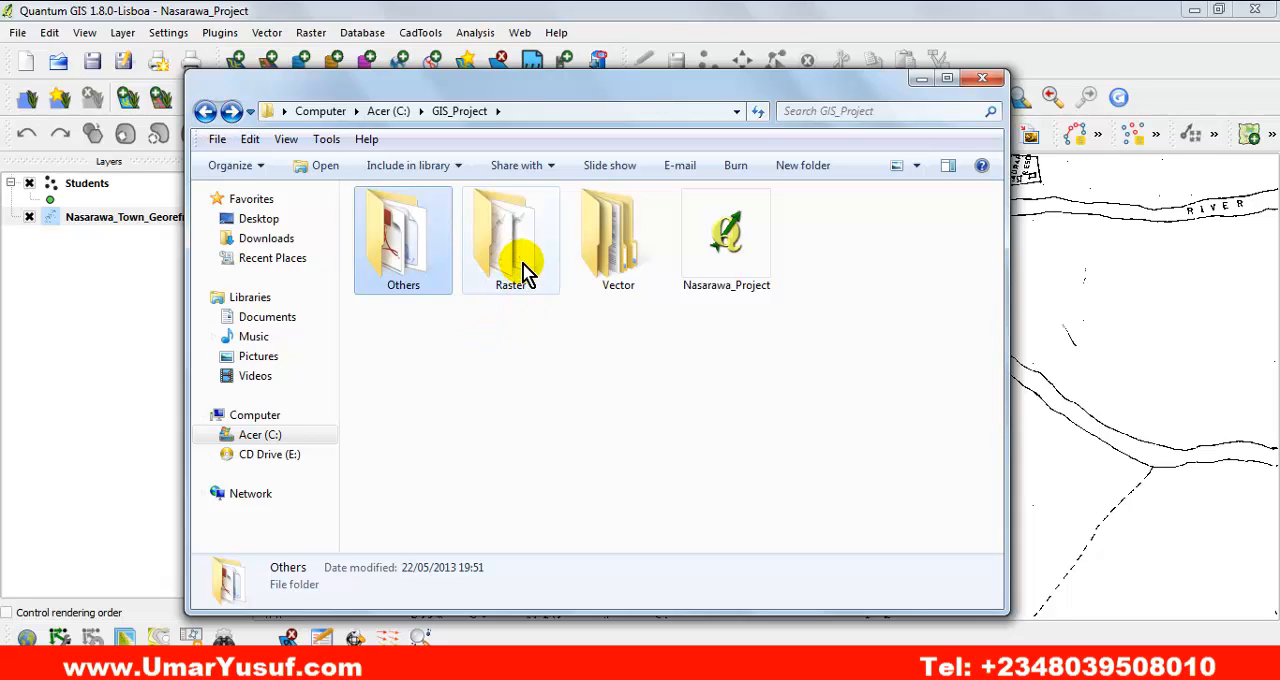
mouse_move(540, 270)
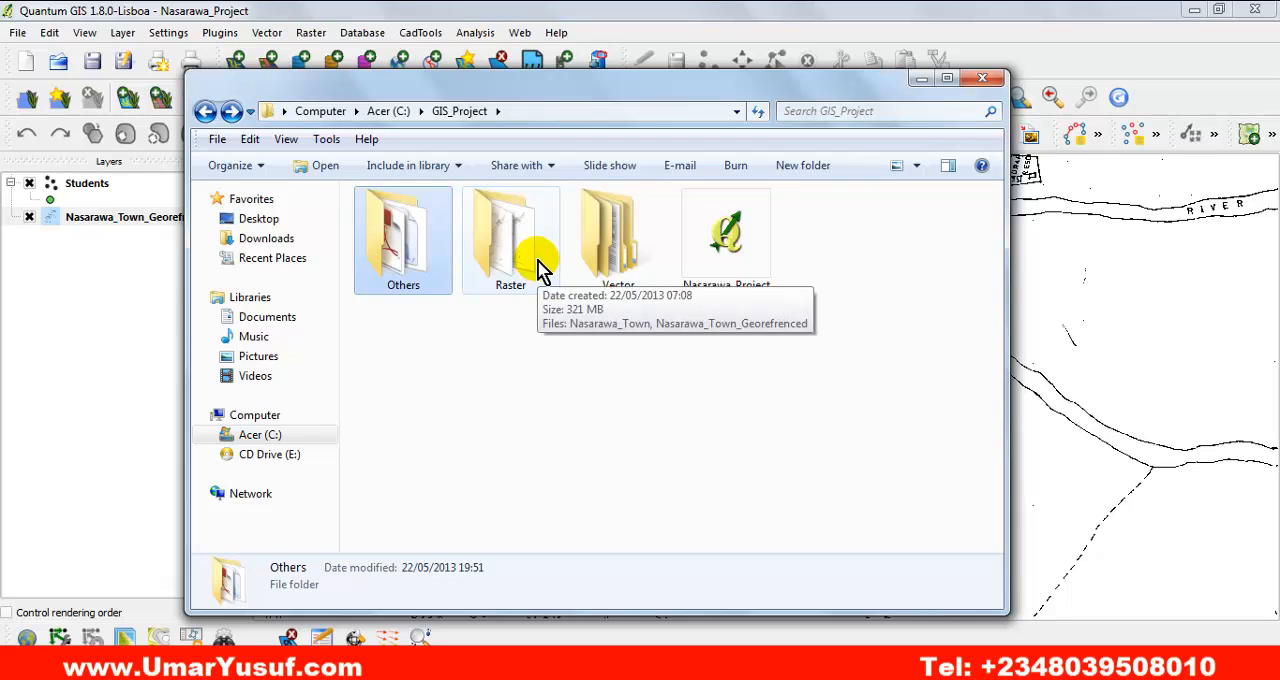
double_click(540, 270)
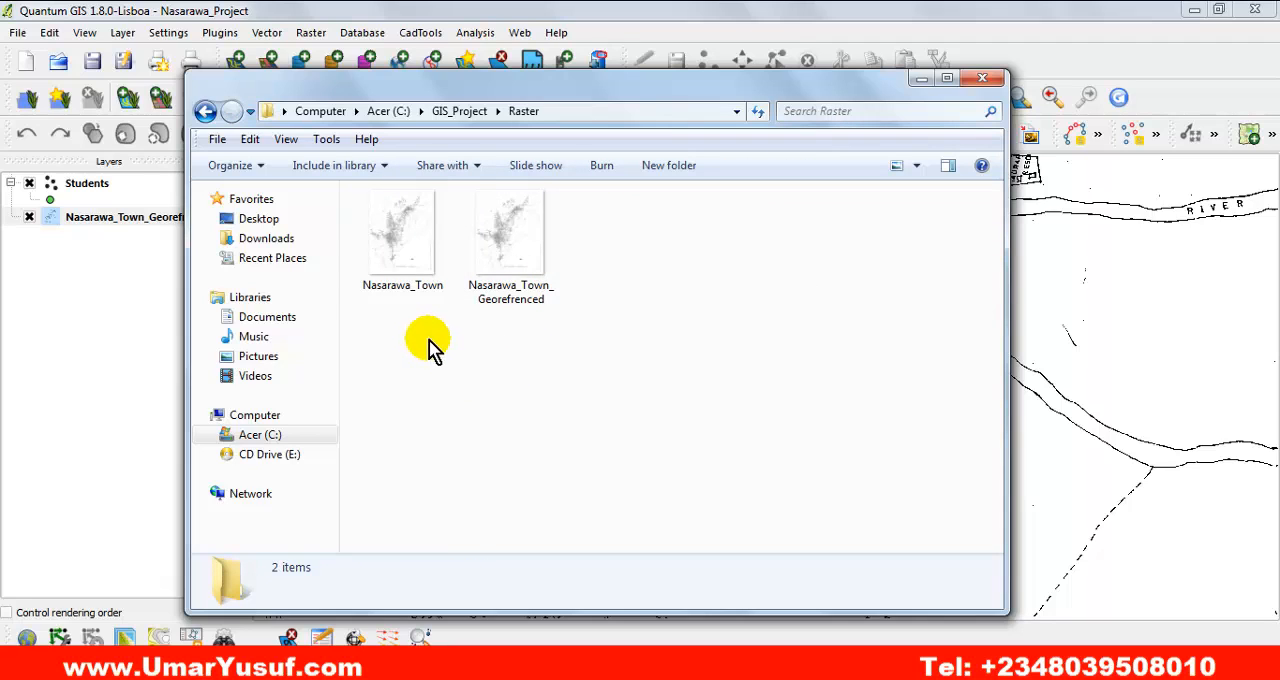
left_click(418, 270)
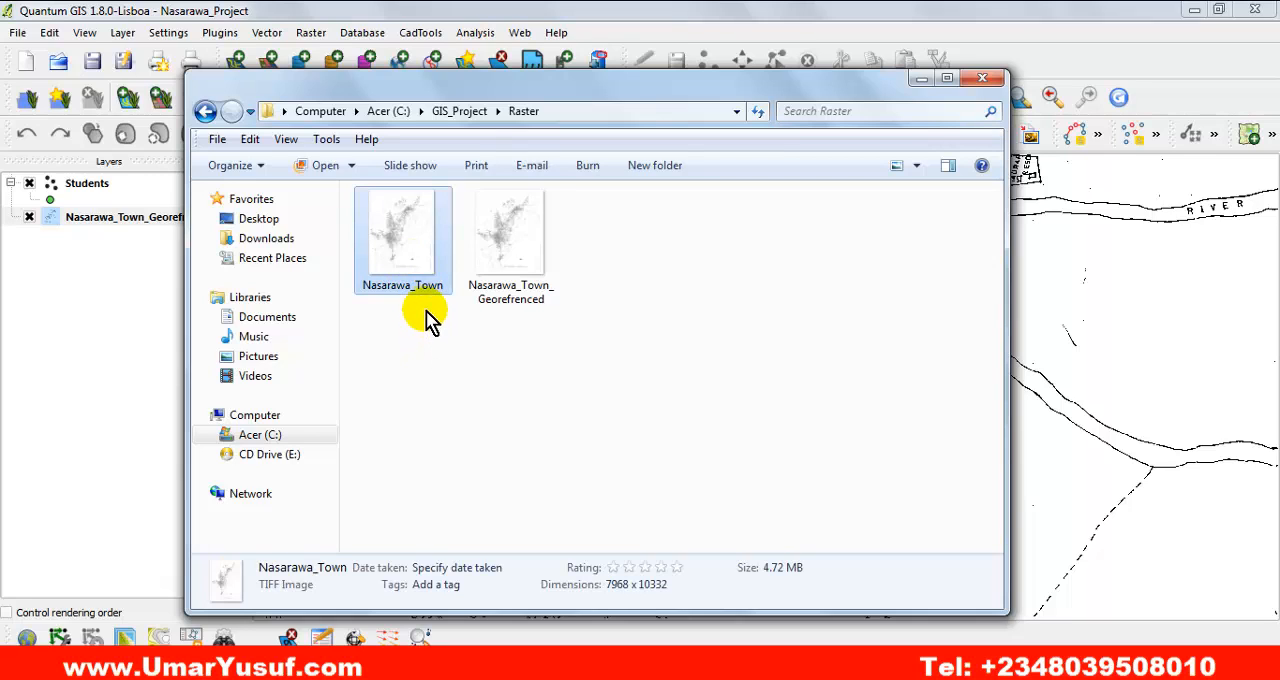
mouse_move(534, 277)
left_click(205, 111)
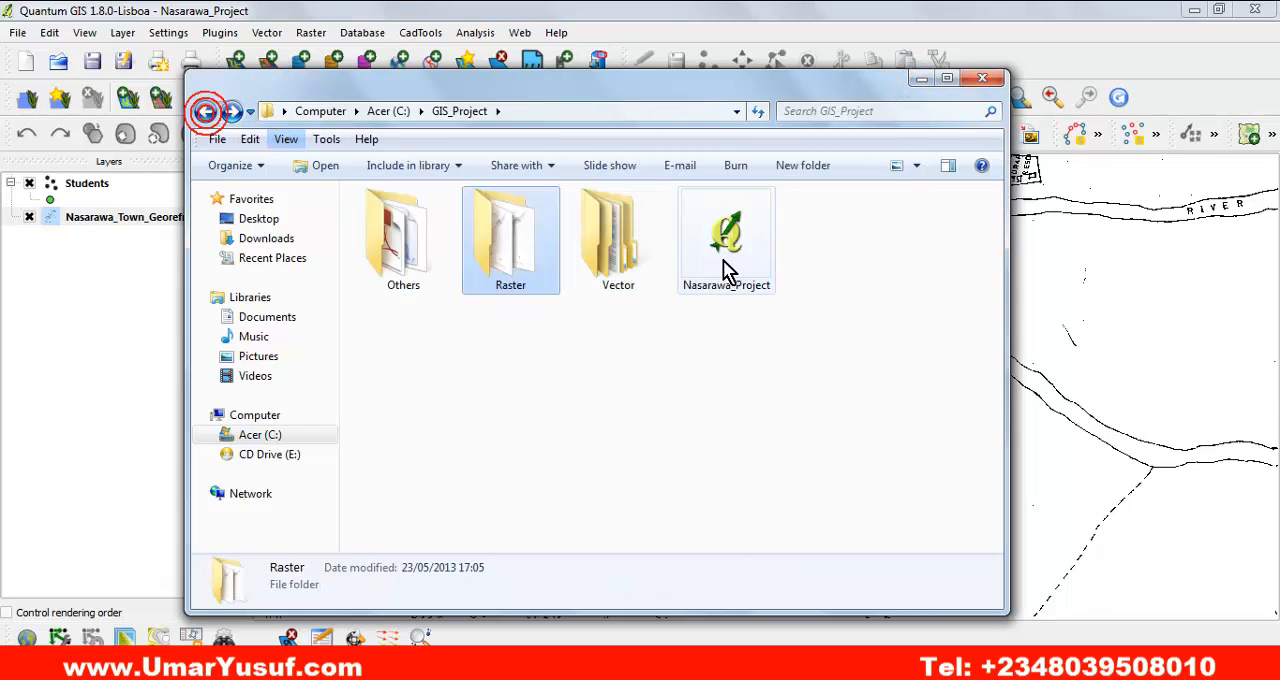
left_click(921, 78)
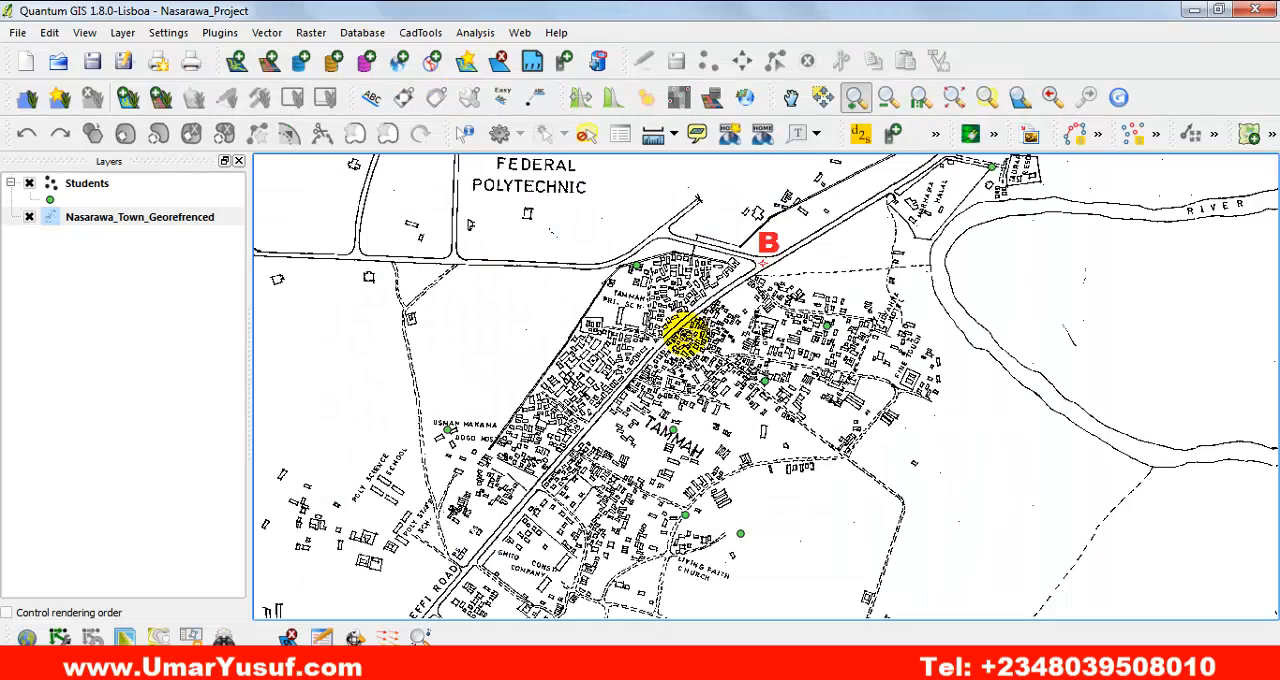